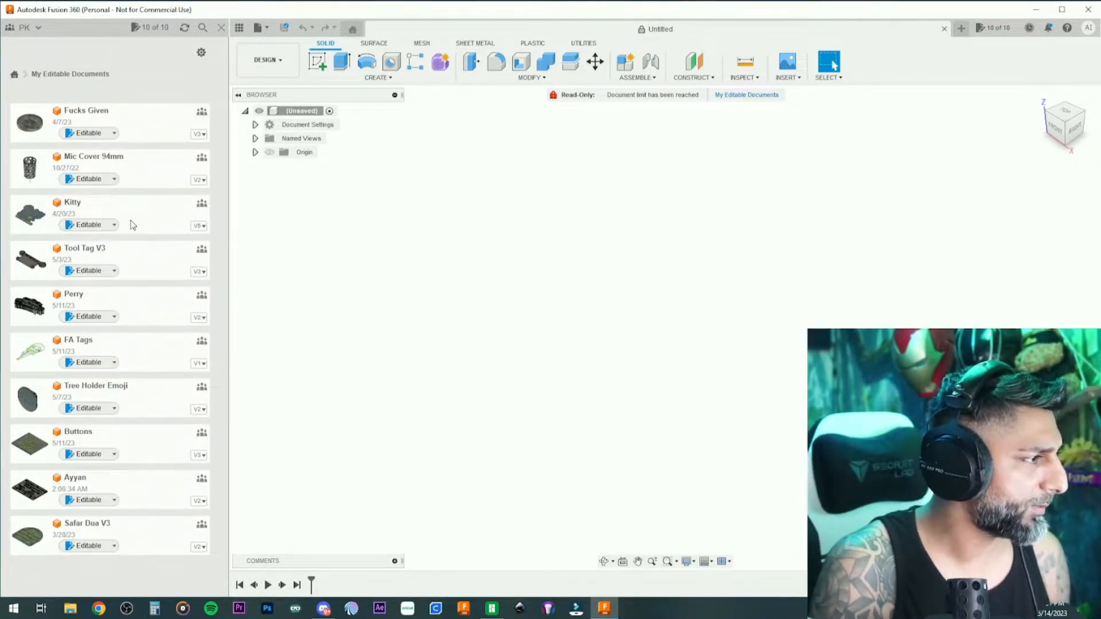
# Open the FA Tags design and hide its existing character outline sketch
pyautogui.doubleClick(159, 350)
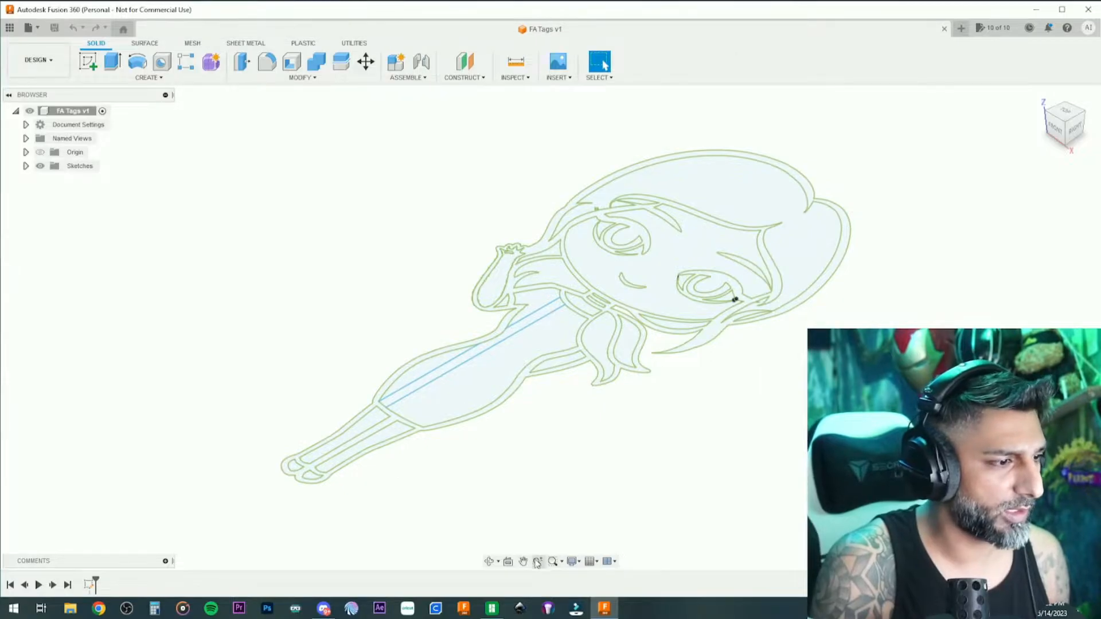
pyautogui.click(26, 165)
pyautogui.click(49, 180)
pyautogui.click(25, 166)
# Start a new sketch on the horizontal origin plane
pyautogui.click(87, 61)
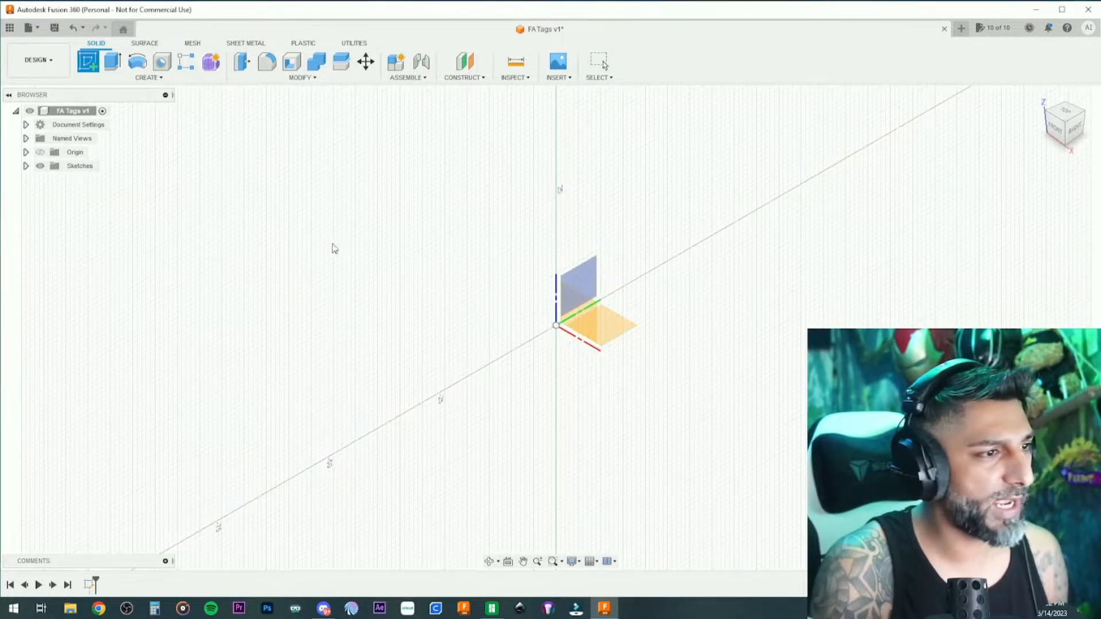
pyautogui.click(614, 321)
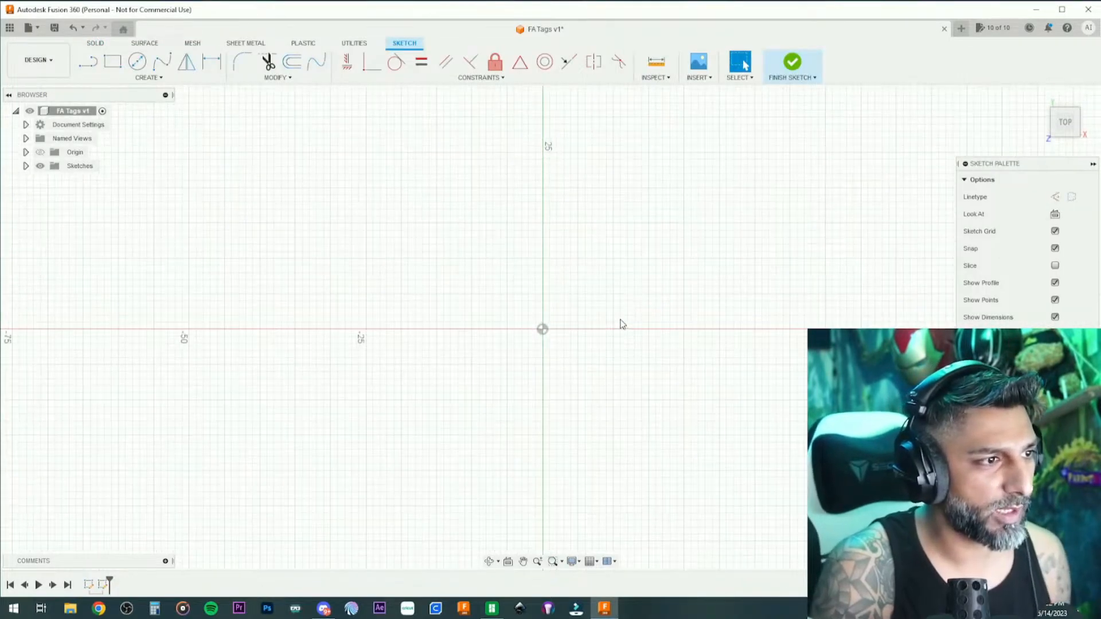
# Add sketch text reading "ParrotKng" in a rectangular frame extending up and left from the origin
pyautogui.click(161, 80)
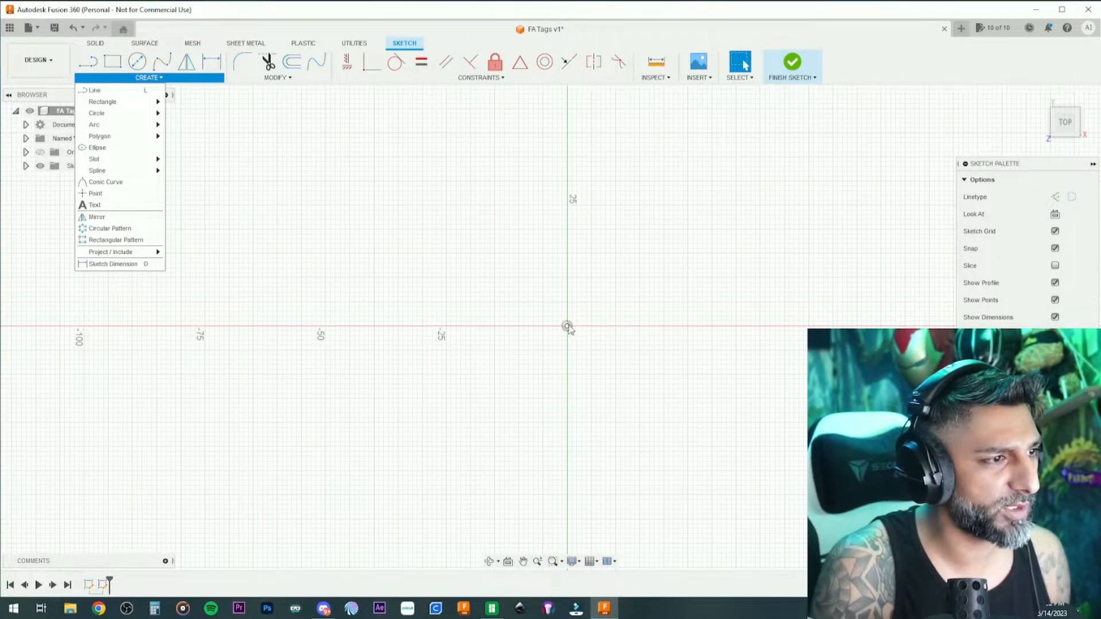
pyautogui.click(95, 205)
pyautogui.click(567, 326)
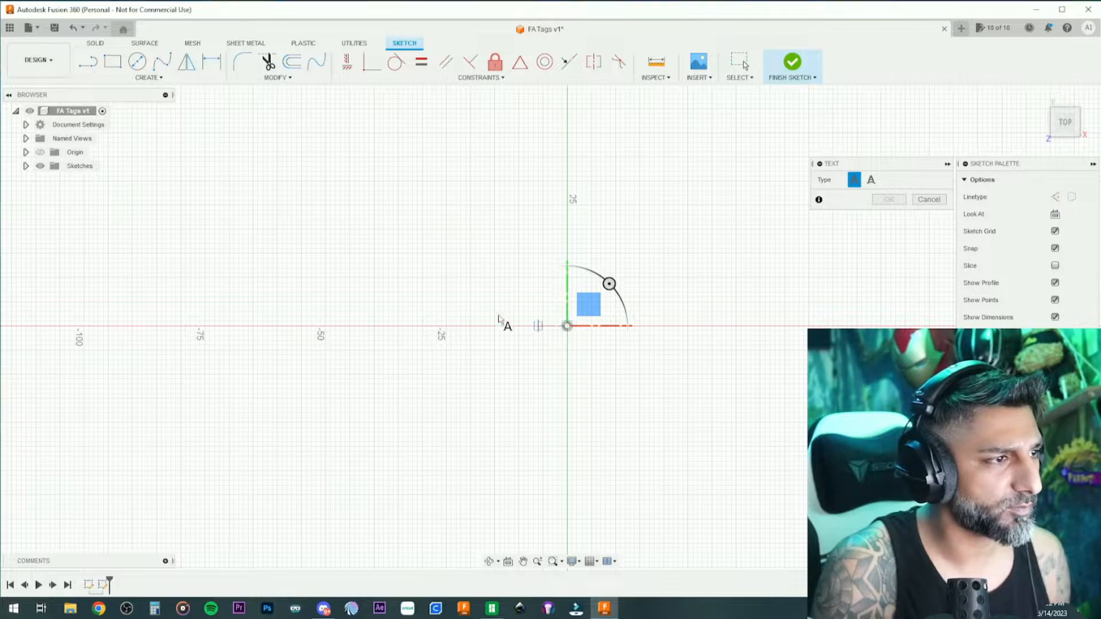
pyautogui.click(247, 191)
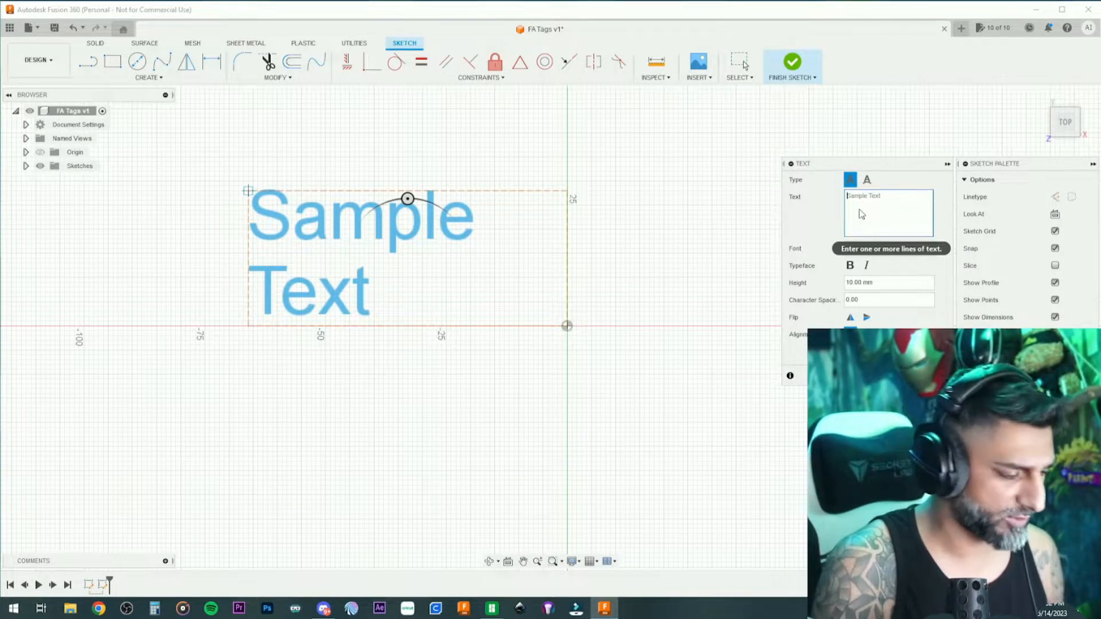
pyautogui.write('Pa')
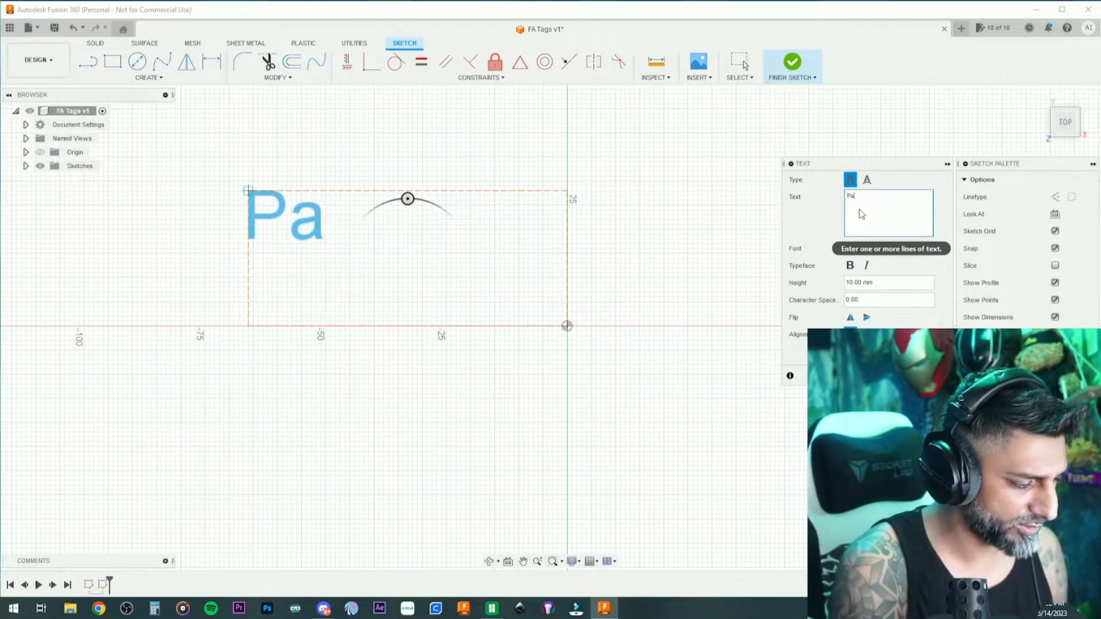
pyautogui.write('rrotKng')
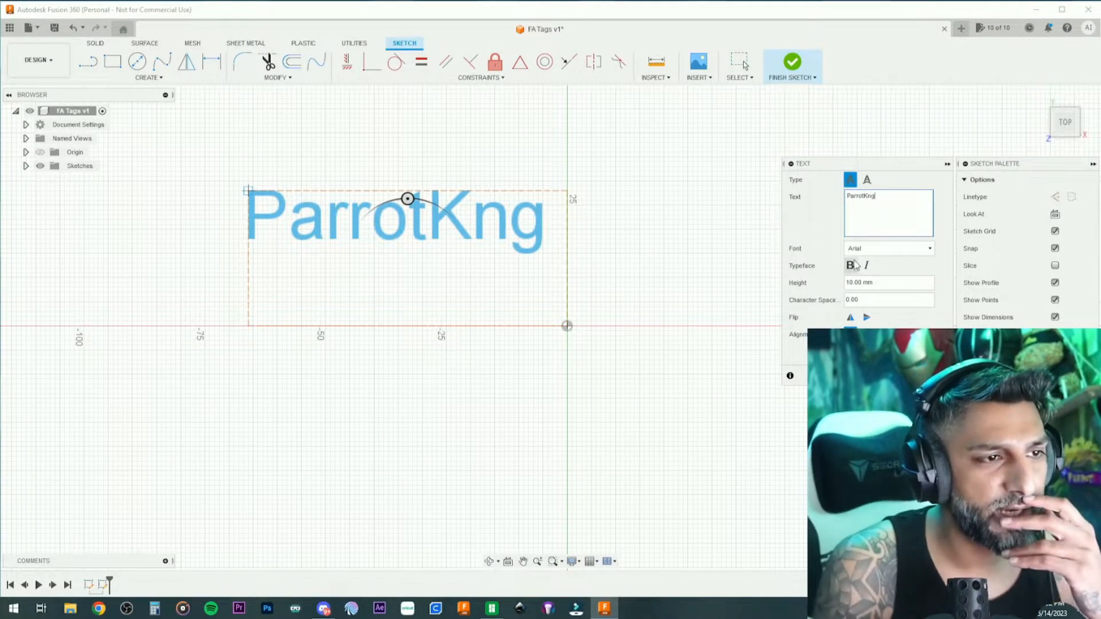
# Set the text's font to Burbank Big Cd Bk
pyautogui.click(889, 249)
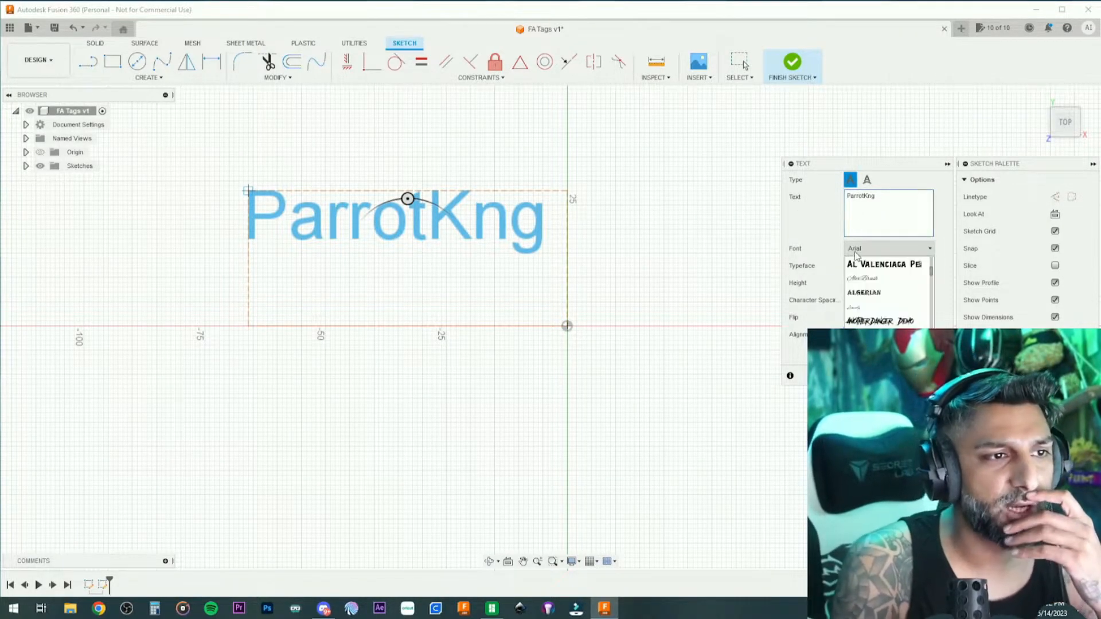
pyautogui.scroll(-3, 881, 324)
pyautogui.scroll(2, 880, 324)
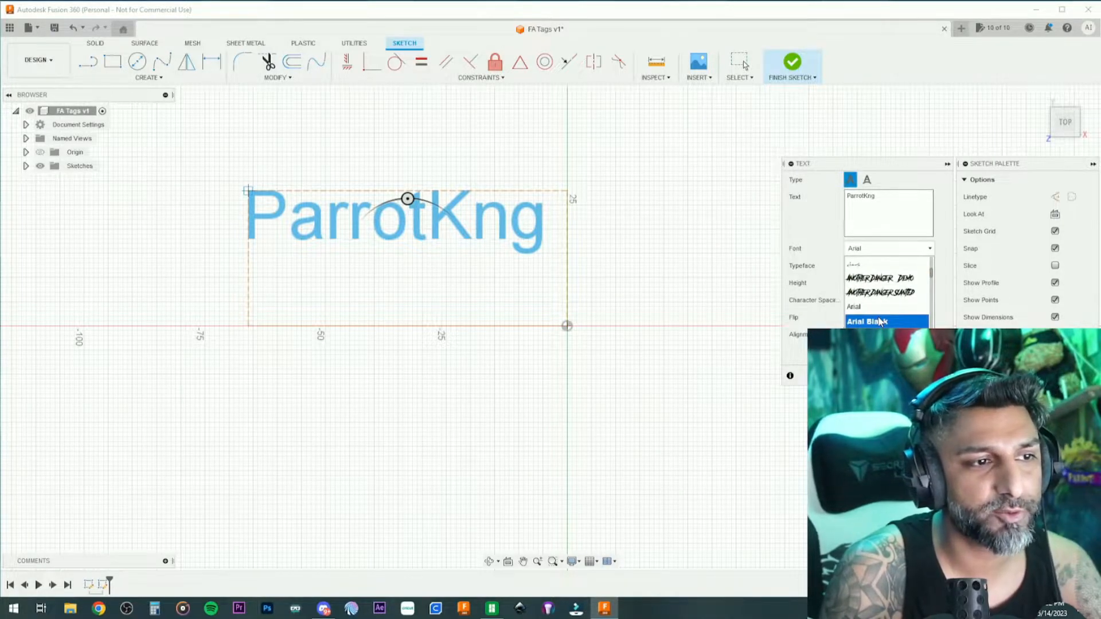
pyautogui.scroll(-3, 880, 322)
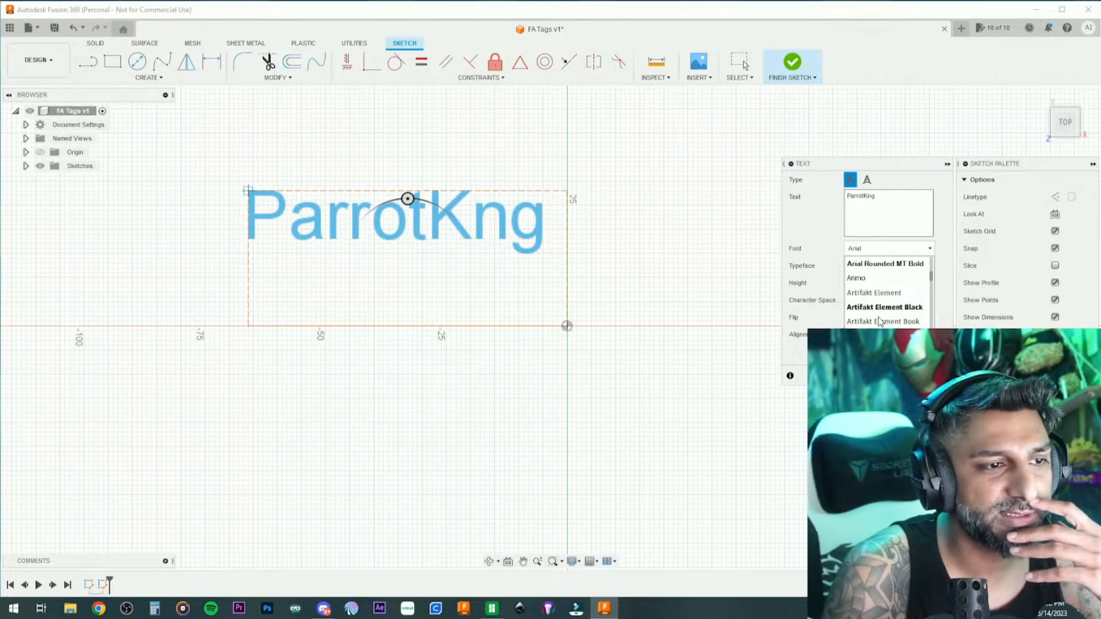
pyautogui.scroll(-3, 880, 323)
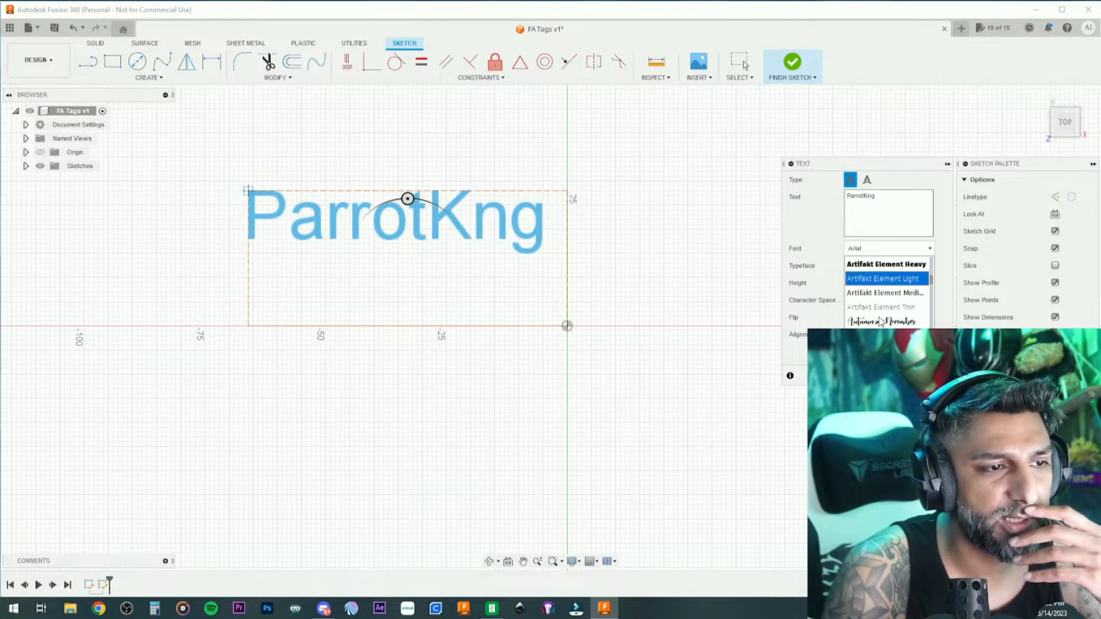
pyautogui.scroll(-5, 880, 322)
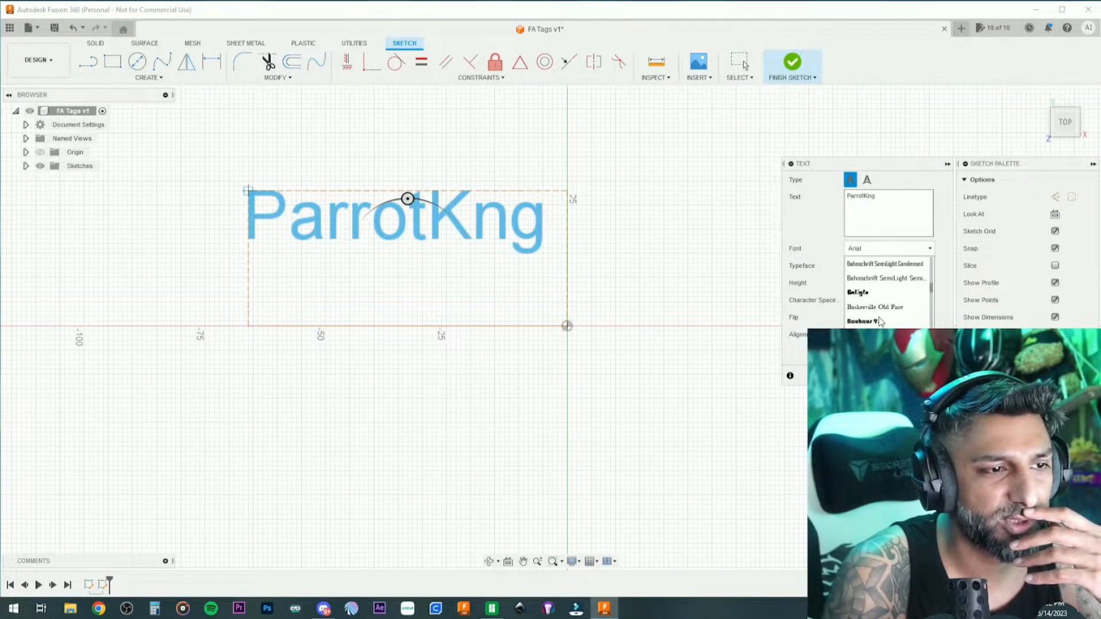
pyautogui.scroll(-6, 880, 322)
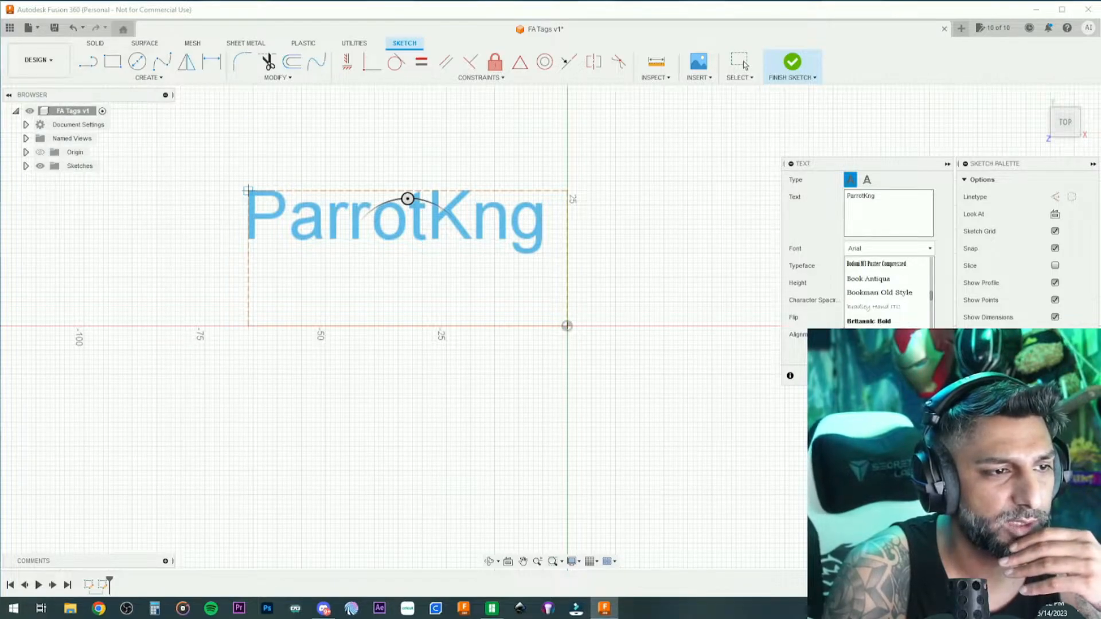
pyautogui.click(880, 364)
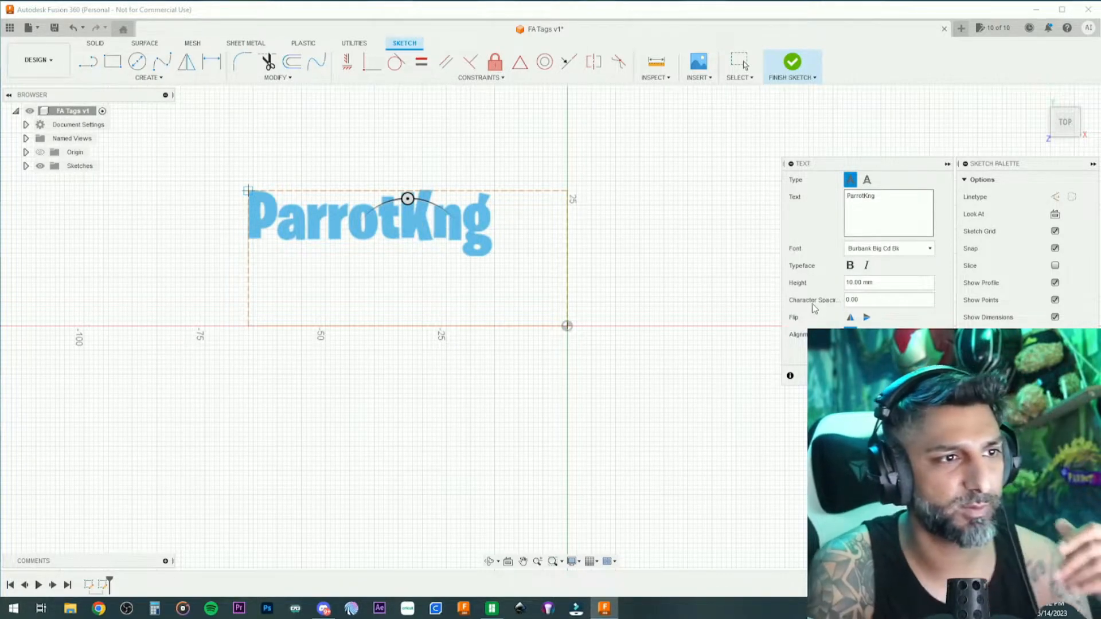
# Set the text height to 10 mm and center the text horizontally and vertically within its frame
pyautogui.moveTo(852, 285); pyautogui.dragTo(839, 288)
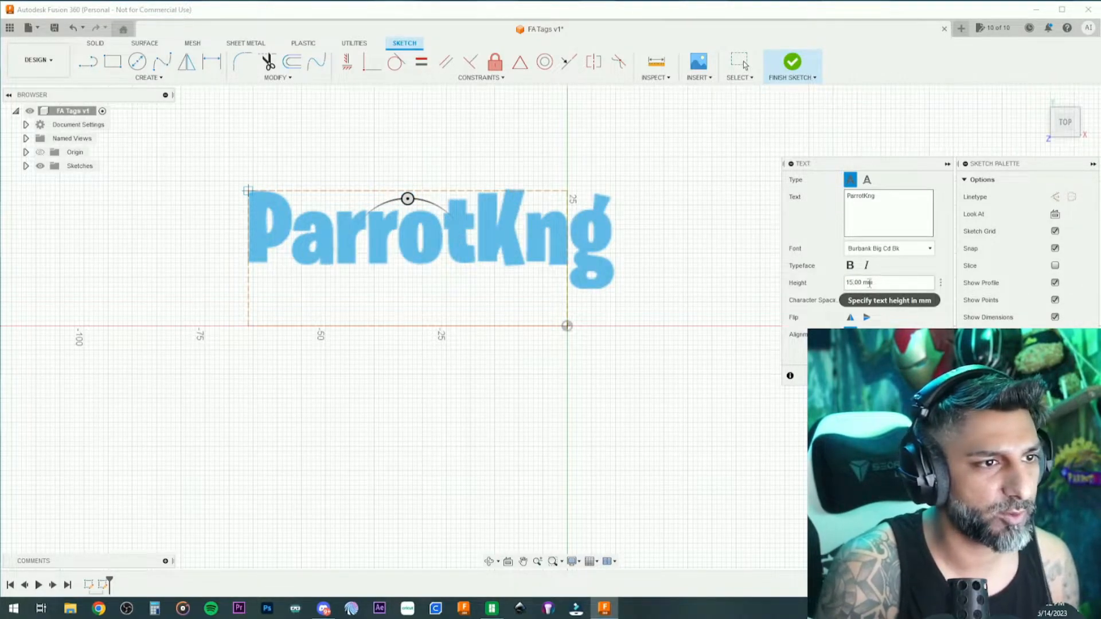
pyautogui.write('0')
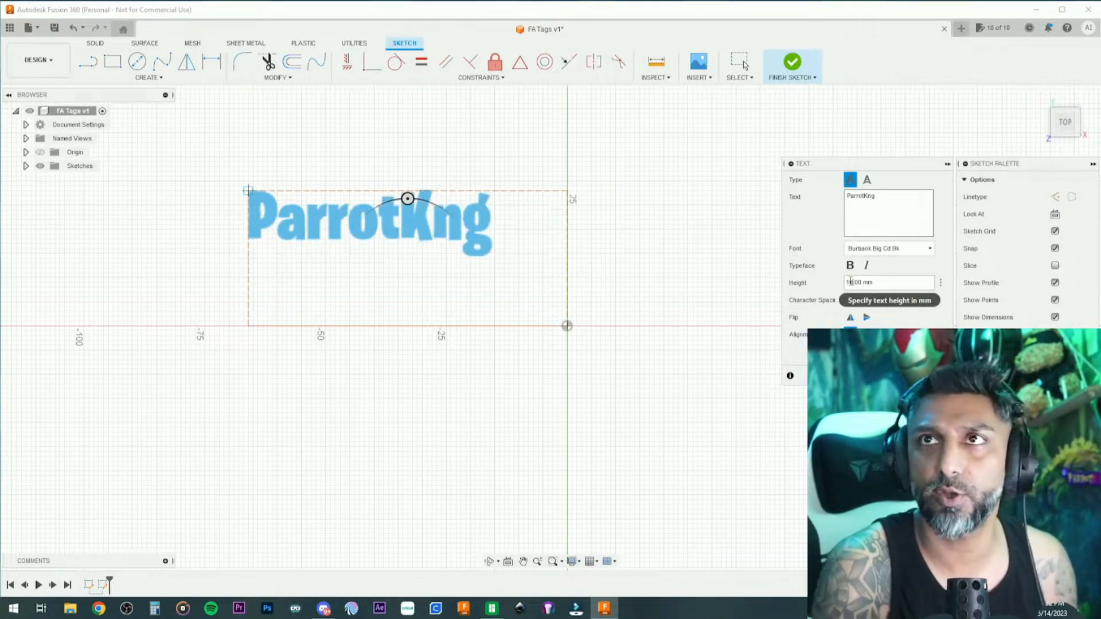
pyautogui.click(867, 333)
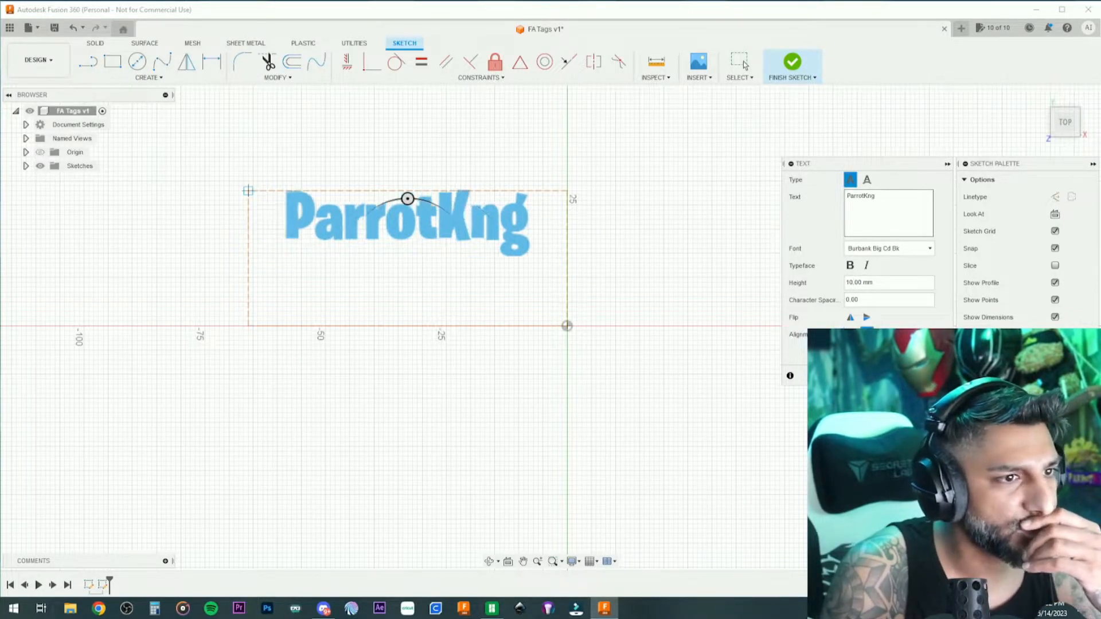
pyautogui.click(866, 351)
pyautogui.click(744, 64)
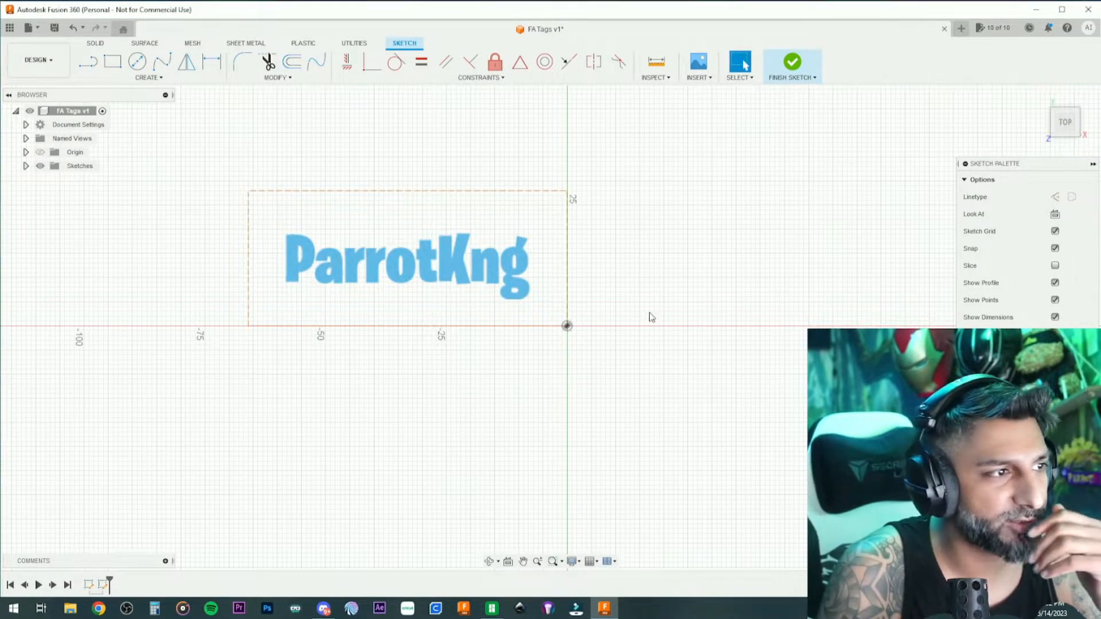
# Try to explode the ParrotKng text into sketch curves
pyautogui.rightClick(512, 285)
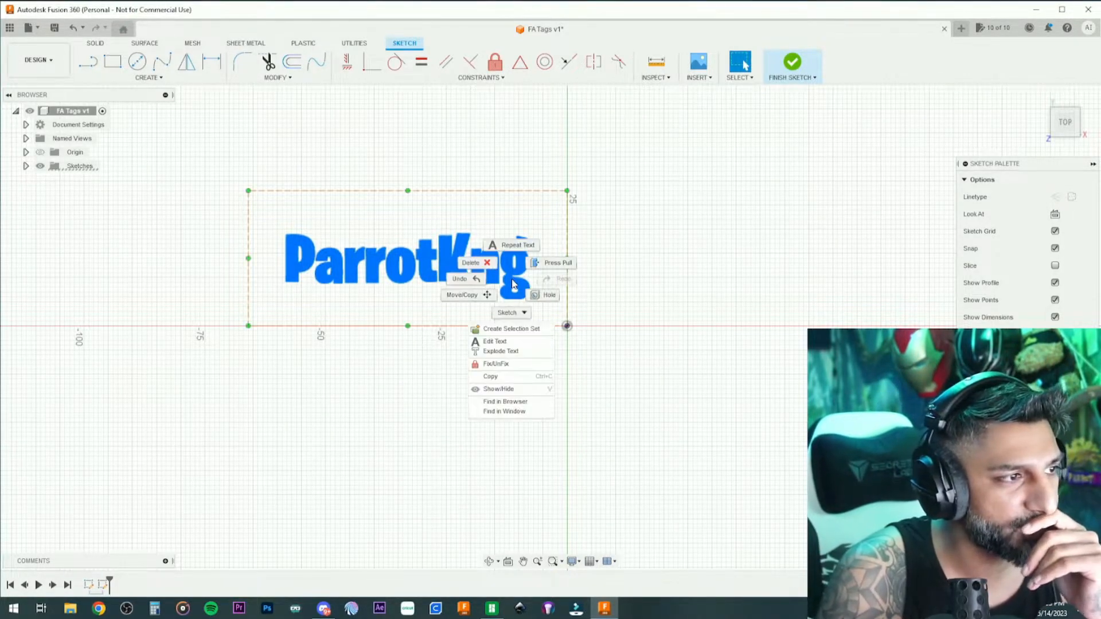
pyautogui.click(510, 366)
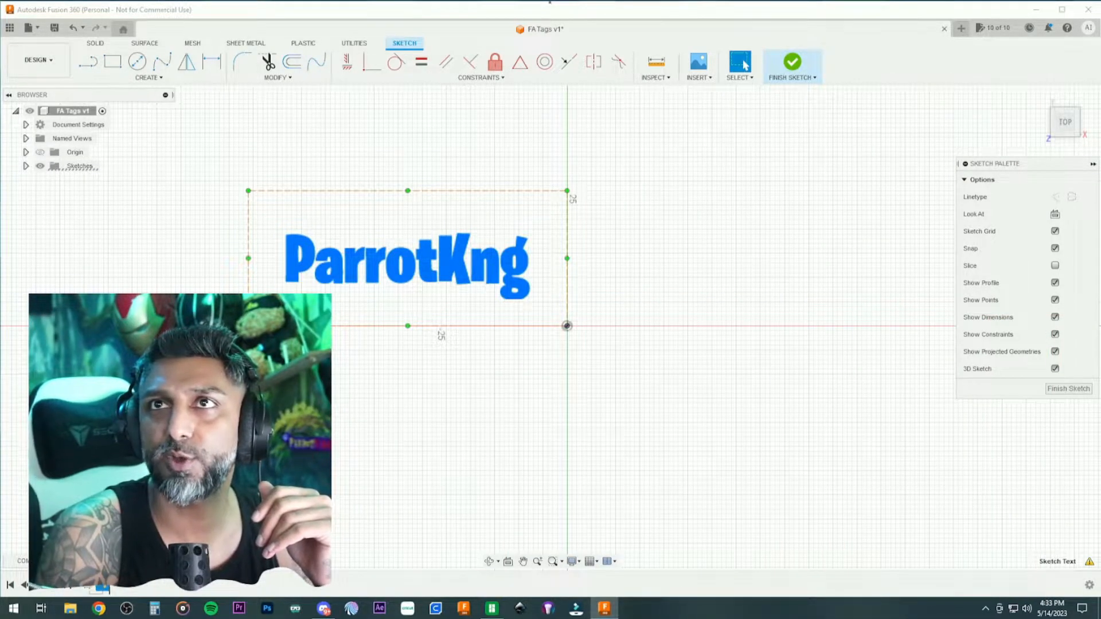
pyautogui.rightClick(453, 262)
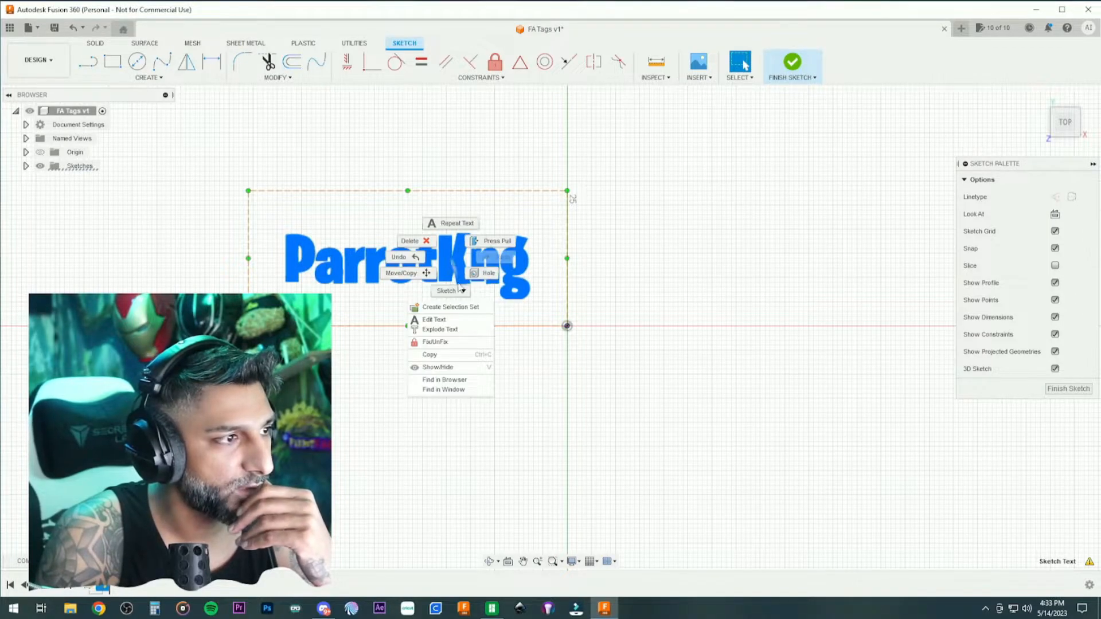
pyautogui.click(434, 316)
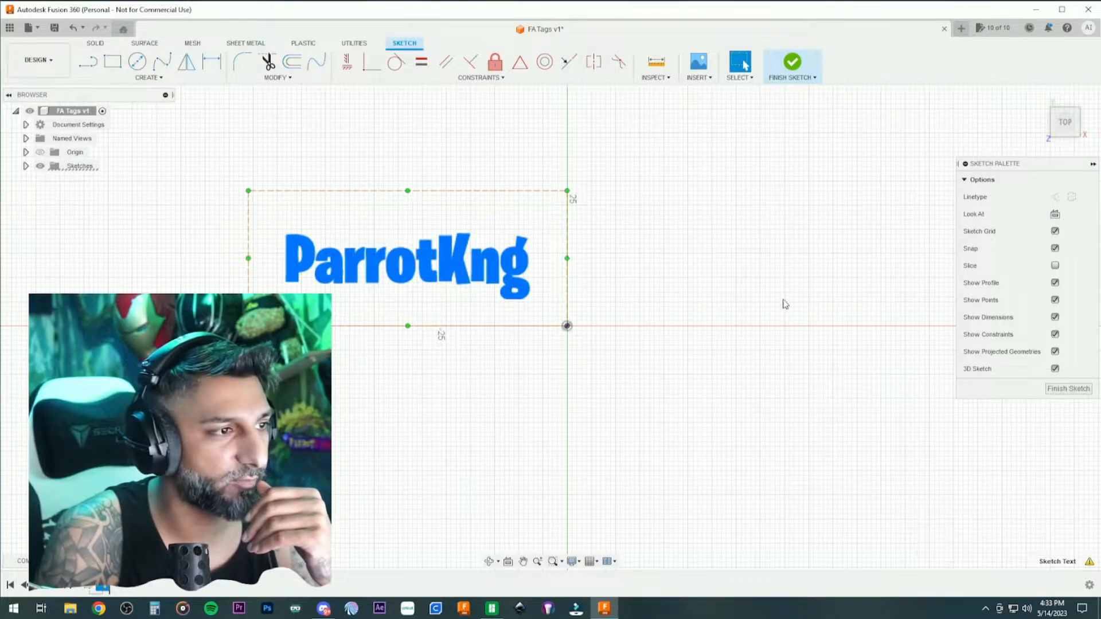
# Try to extrude the ParrotKng text 2 mm as a new body, and undo the text's creation
pyautogui.press('e')
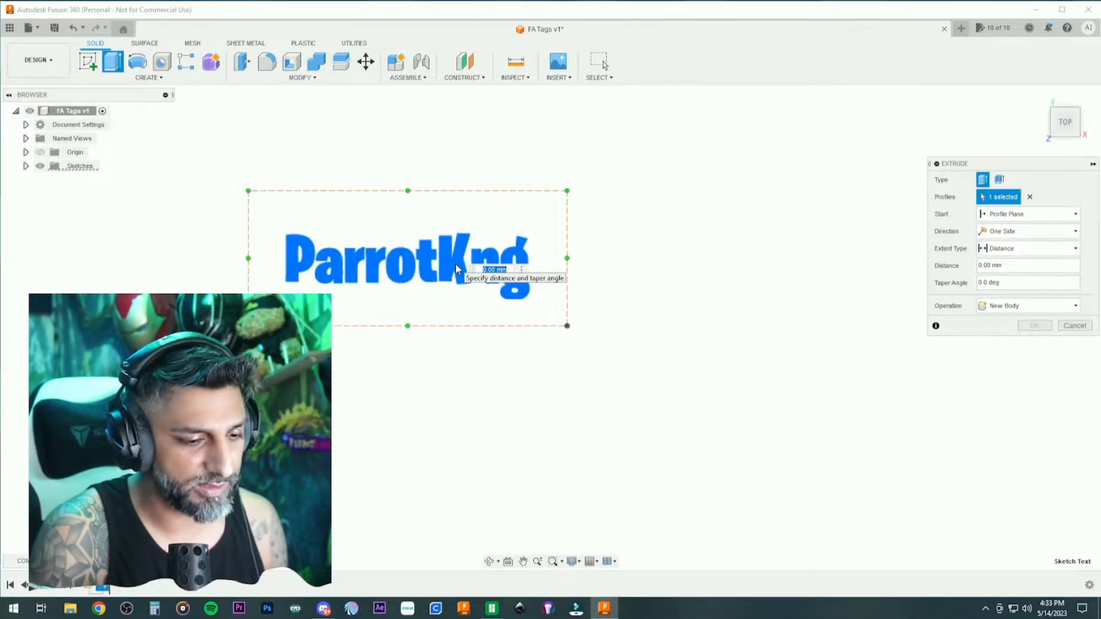
pyautogui.write('2')
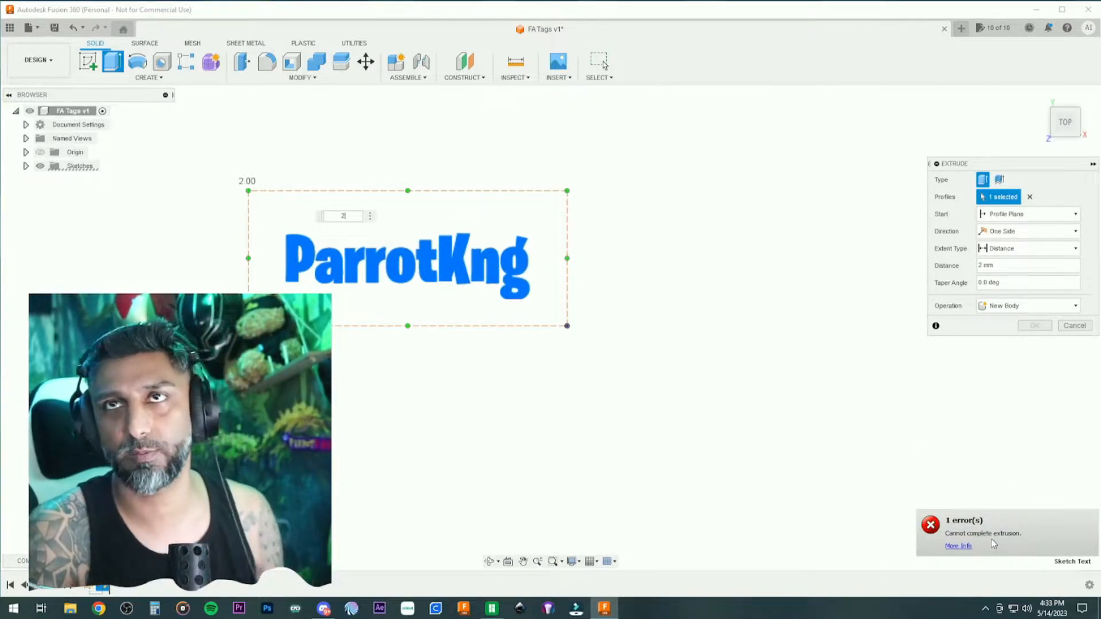
pyautogui.click(1072, 326)
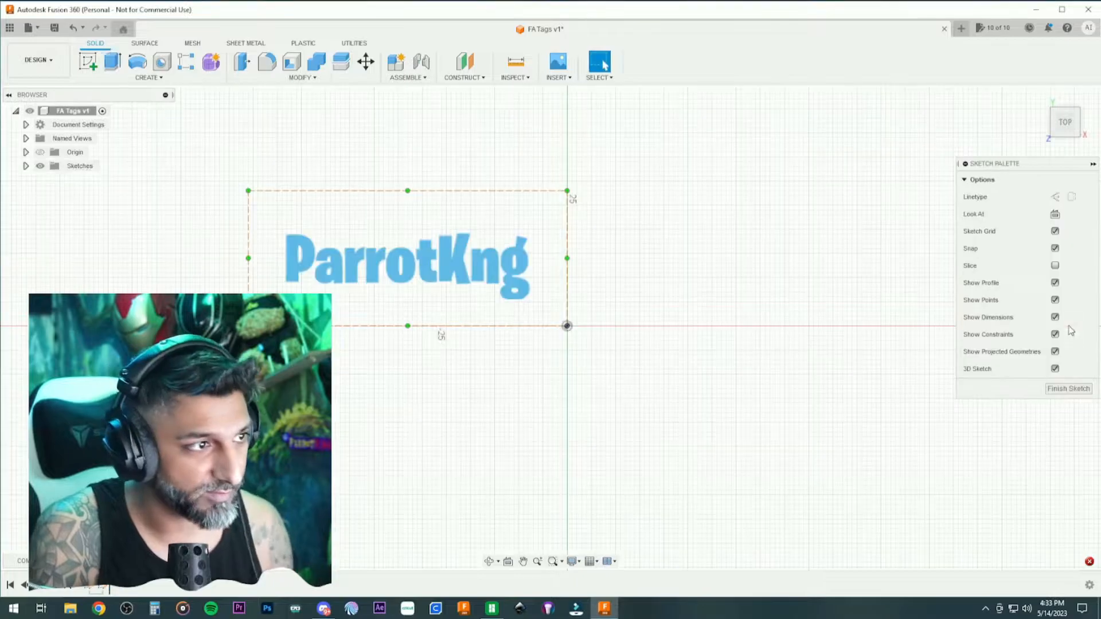
pyautogui.hotkey('ctrl', 'z')
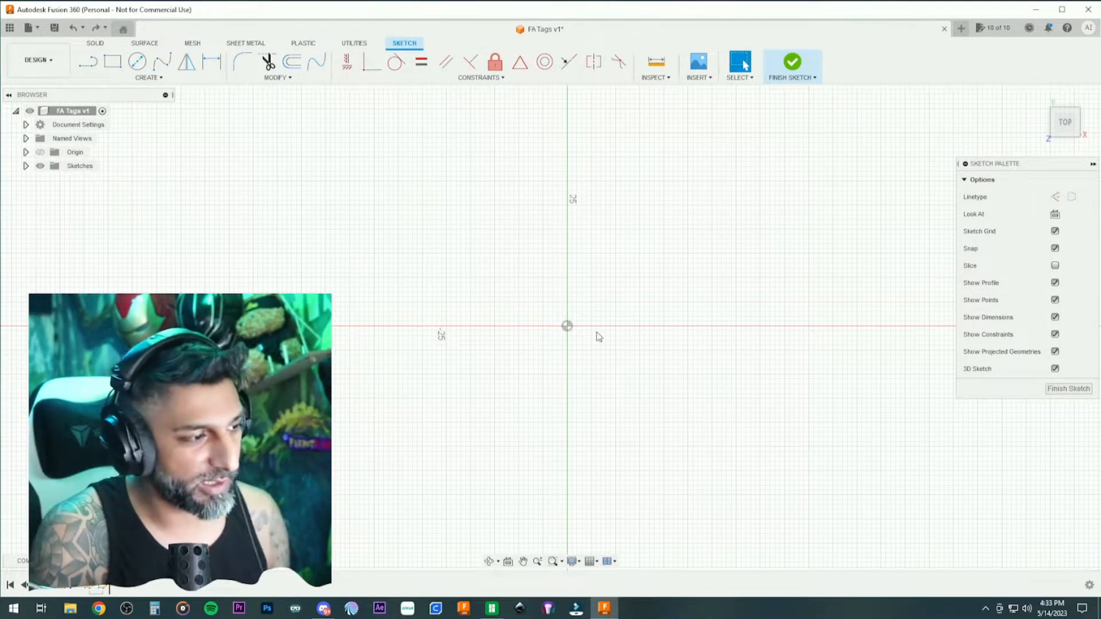
# Switch to Chrome, search for "google fonts to svg" and open the danmarshall google-font-to-svg-path page
pyautogui.click(99, 609)
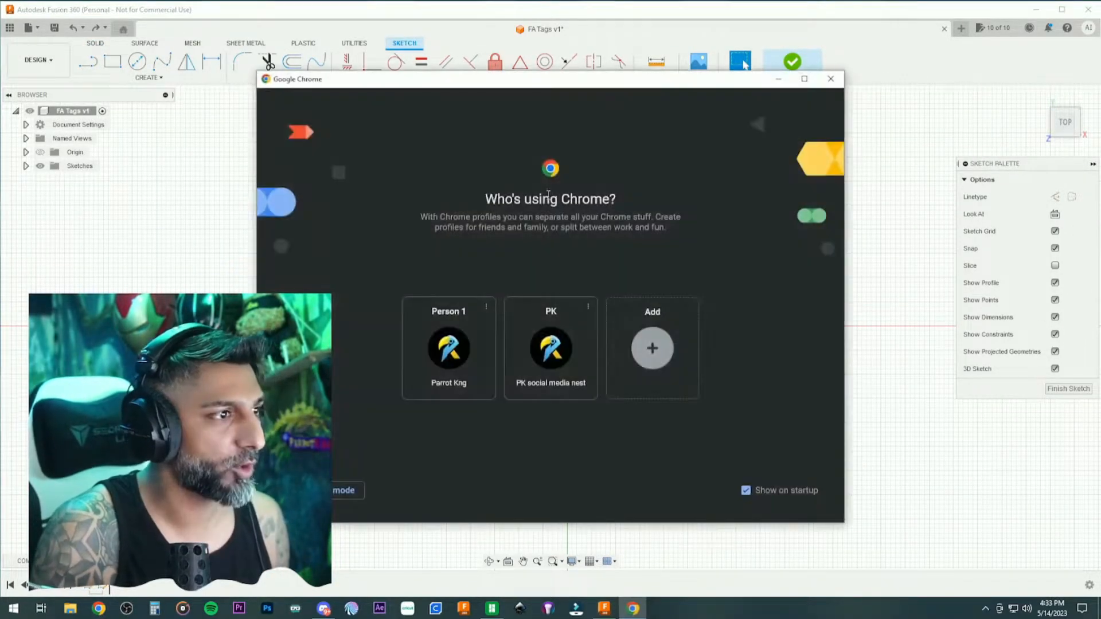
pyautogui.click(449, 344)
pyautogui.write('google font')
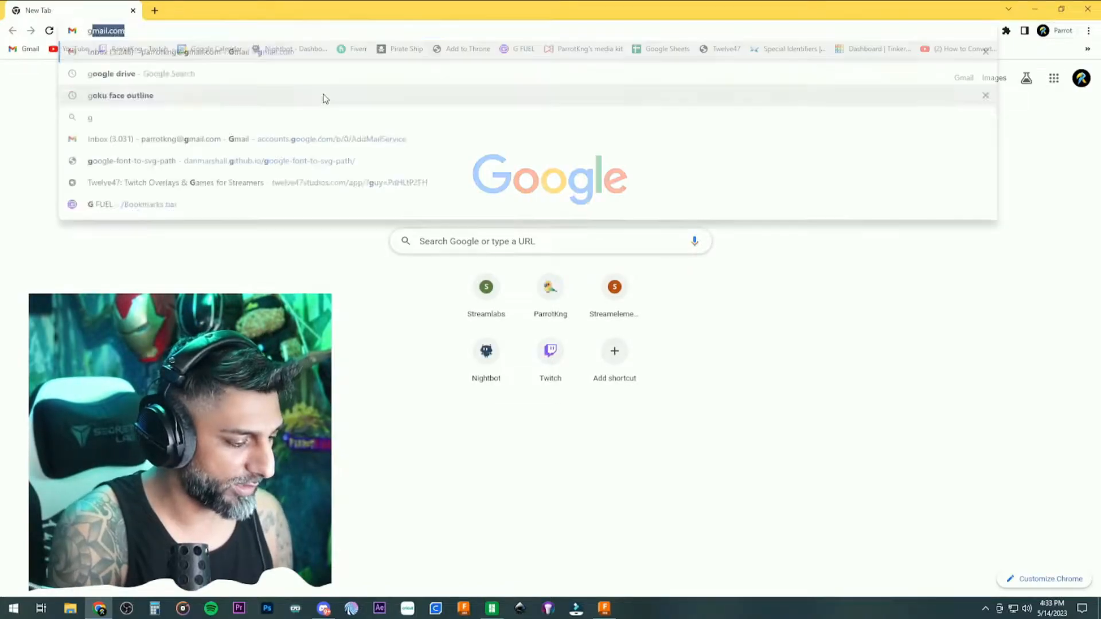
pyautogui.write('s to svg')
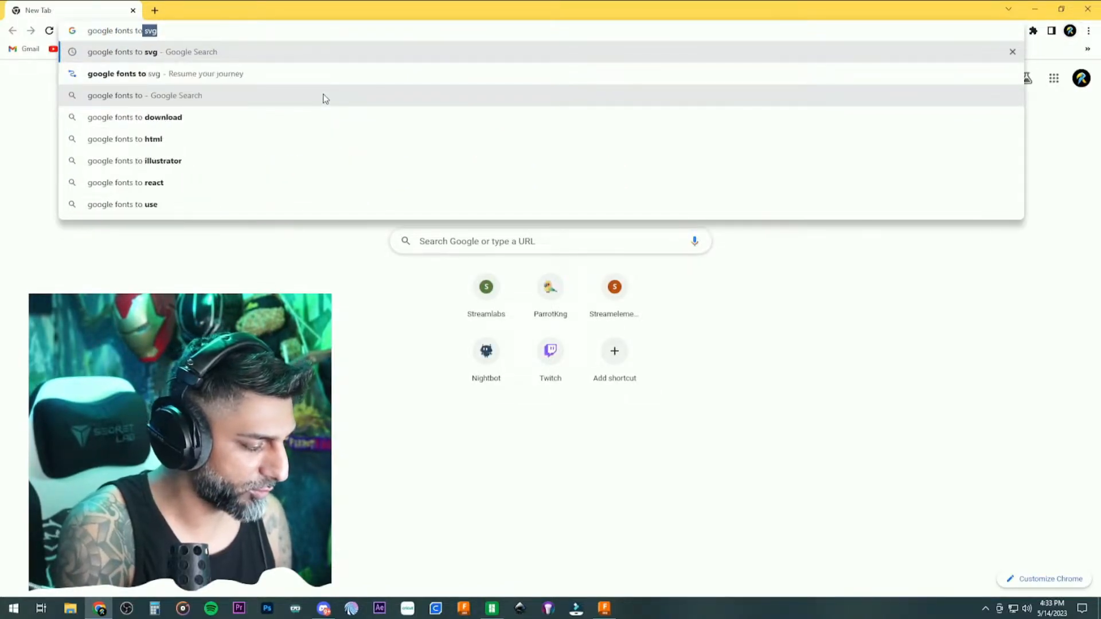
pyautogui.press('Return')
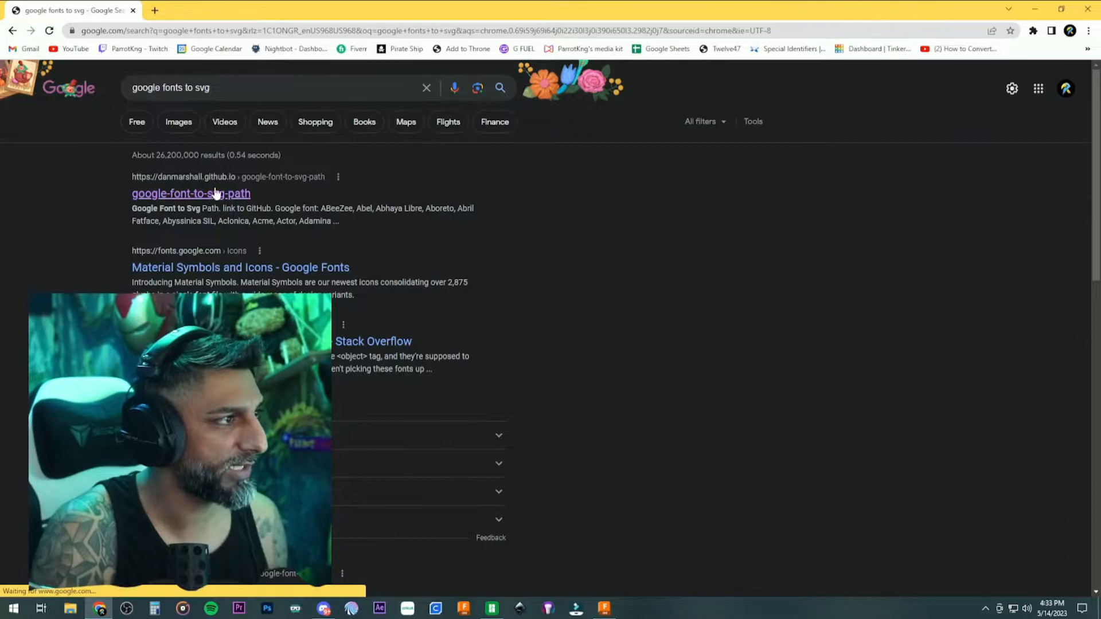
pyautogui.click(205, 195)
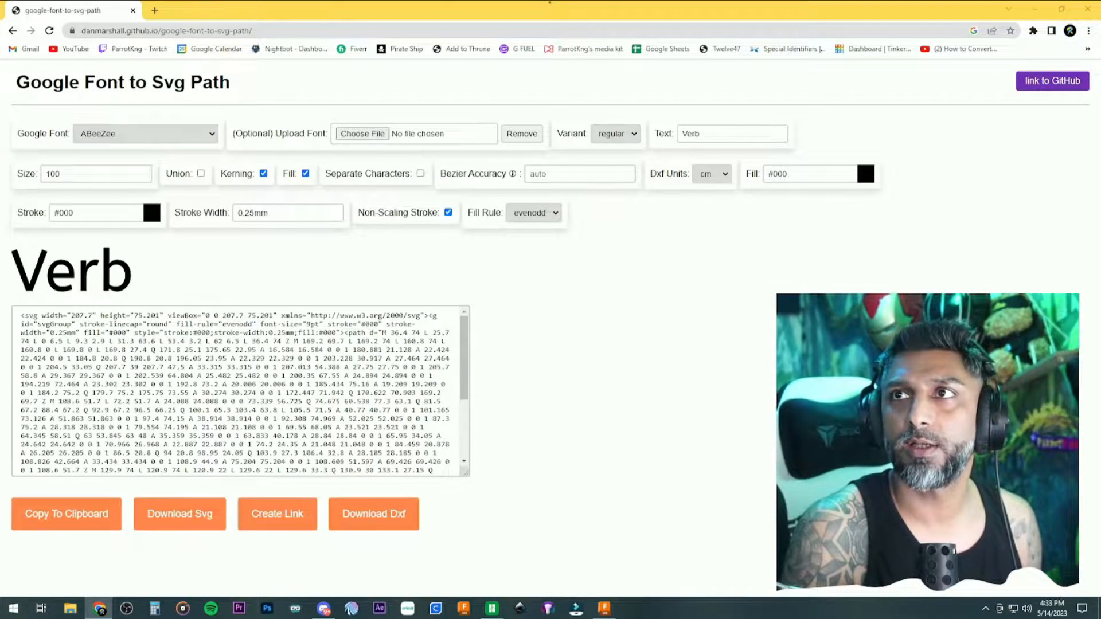
# Search the web for "fortnite free font" in a separate browser tab
pyautogui.click(156, 10)
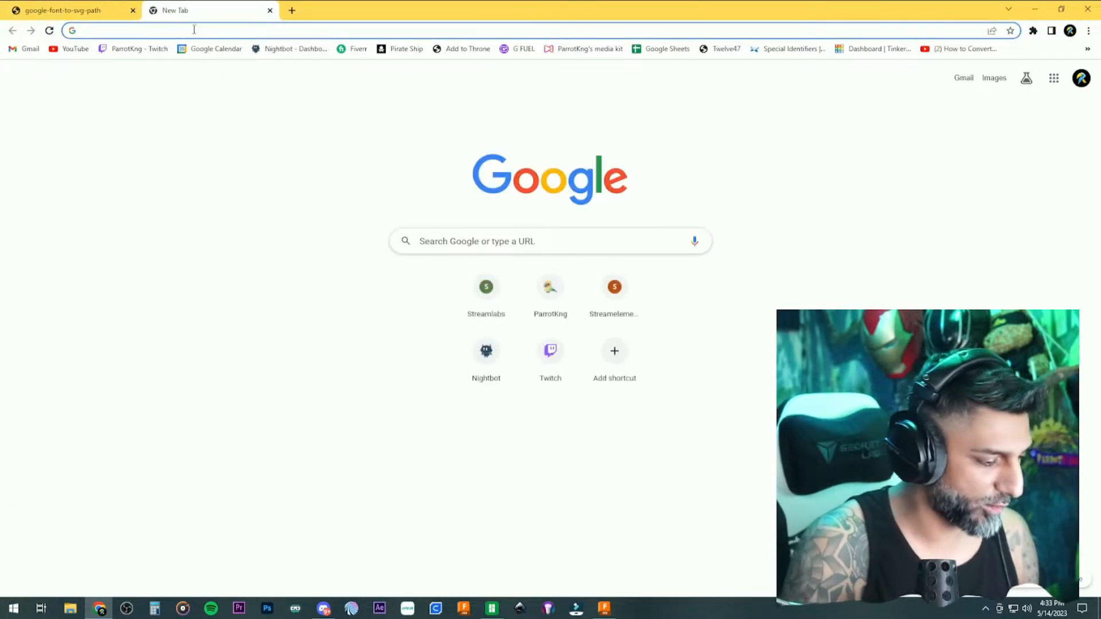
pyautogui.write('fortnite free font')
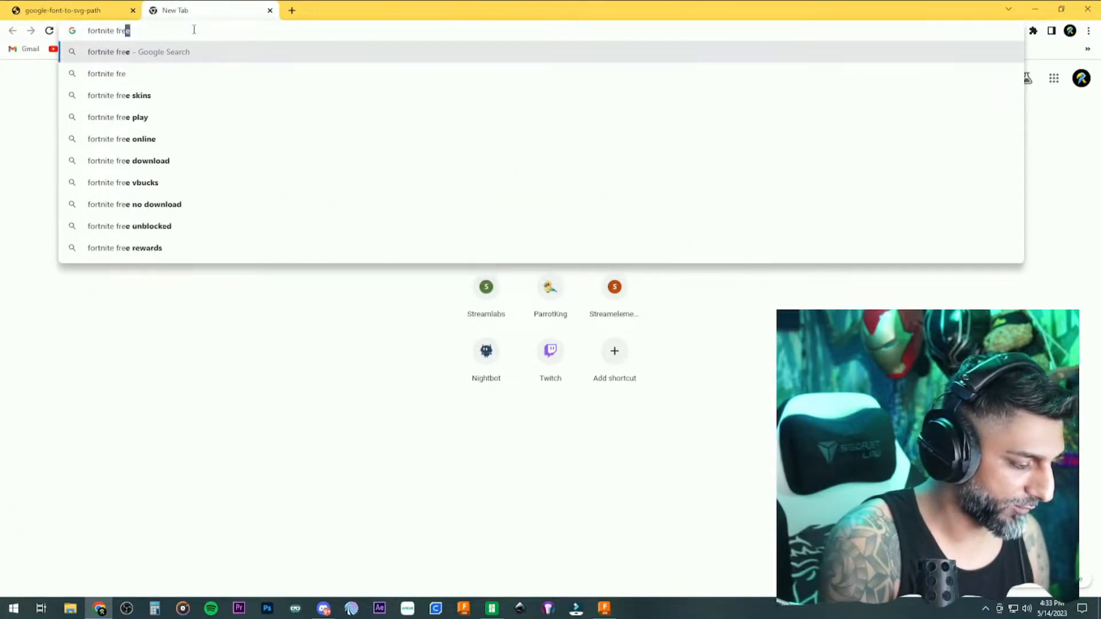
pyautogui.press('Return')
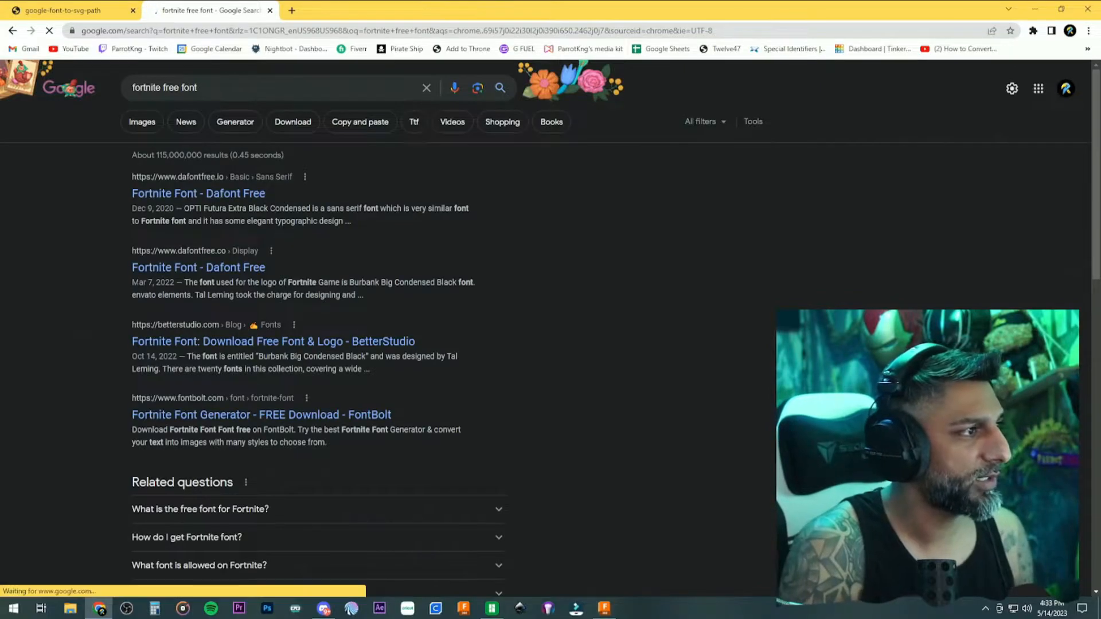
# Open the first Dafont Free Fortnite Font result and download Fortnite-Font.zip into the Bambu Video folder
pyautogui.click(218, 198)
pyautogui.scroll(-10, 457, 266)
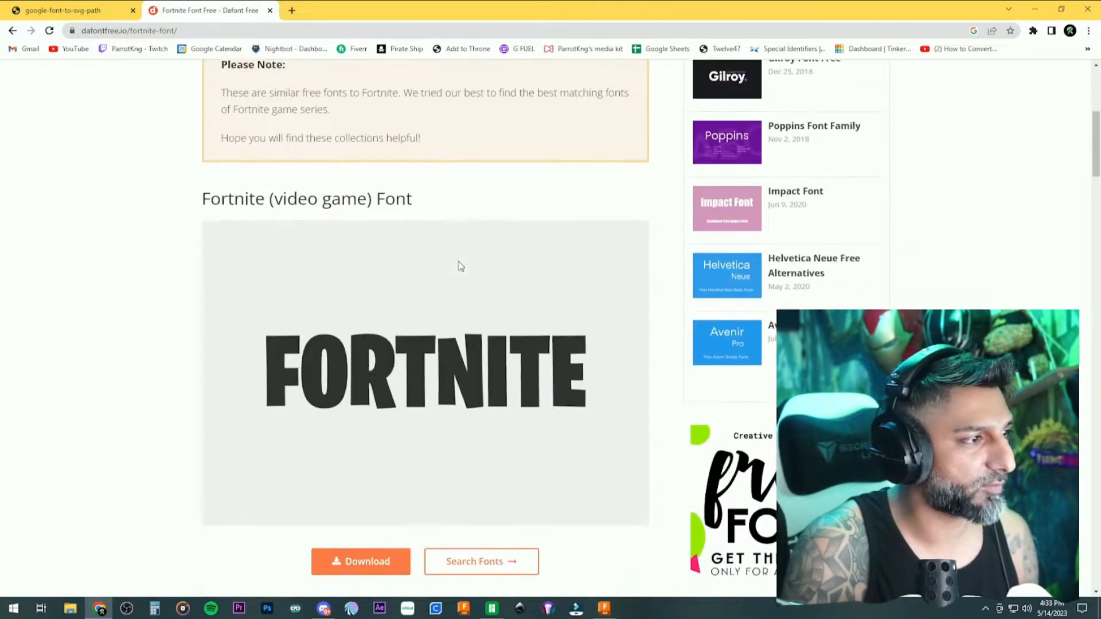
pyautogui.scroll(3, 374, 260)
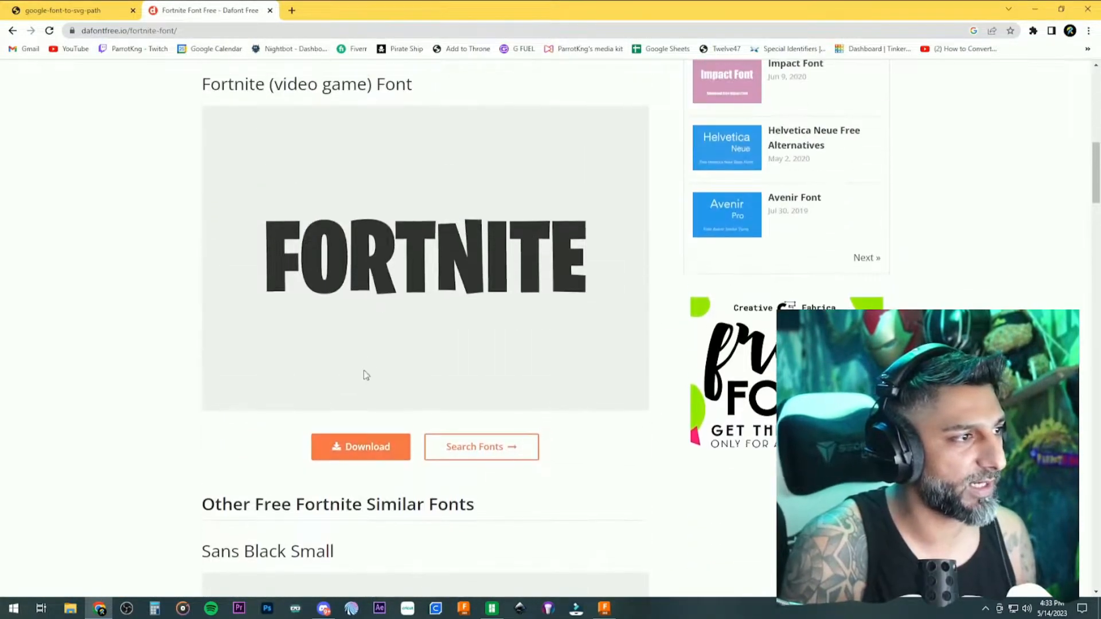
pyautogui.click(367, 446)
pyautogui.click(385, 121)
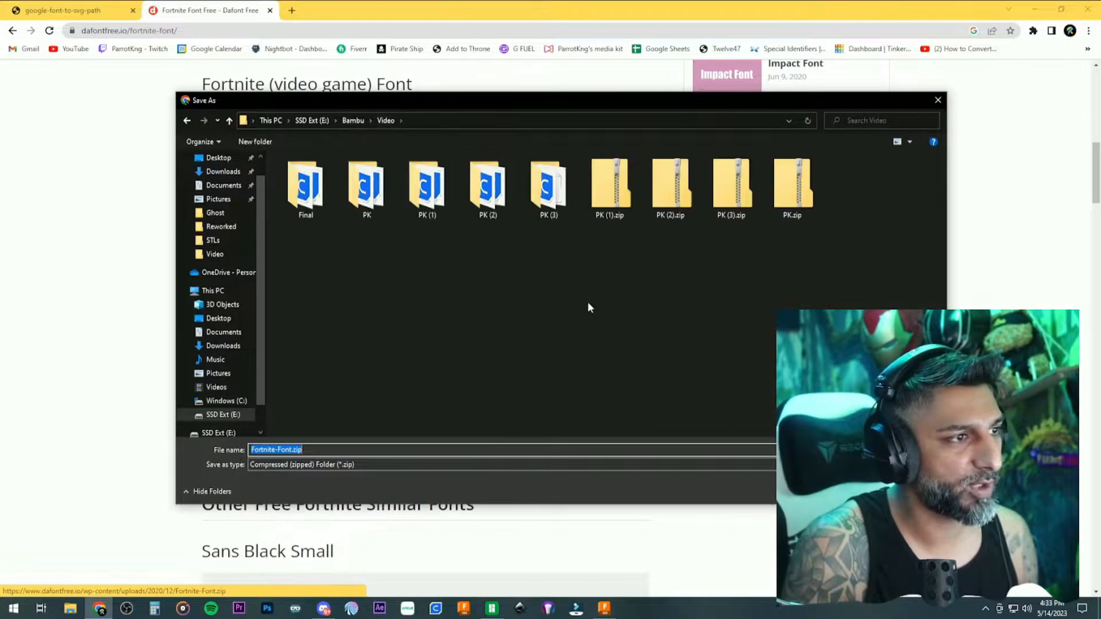
pyautogui.press('Return')
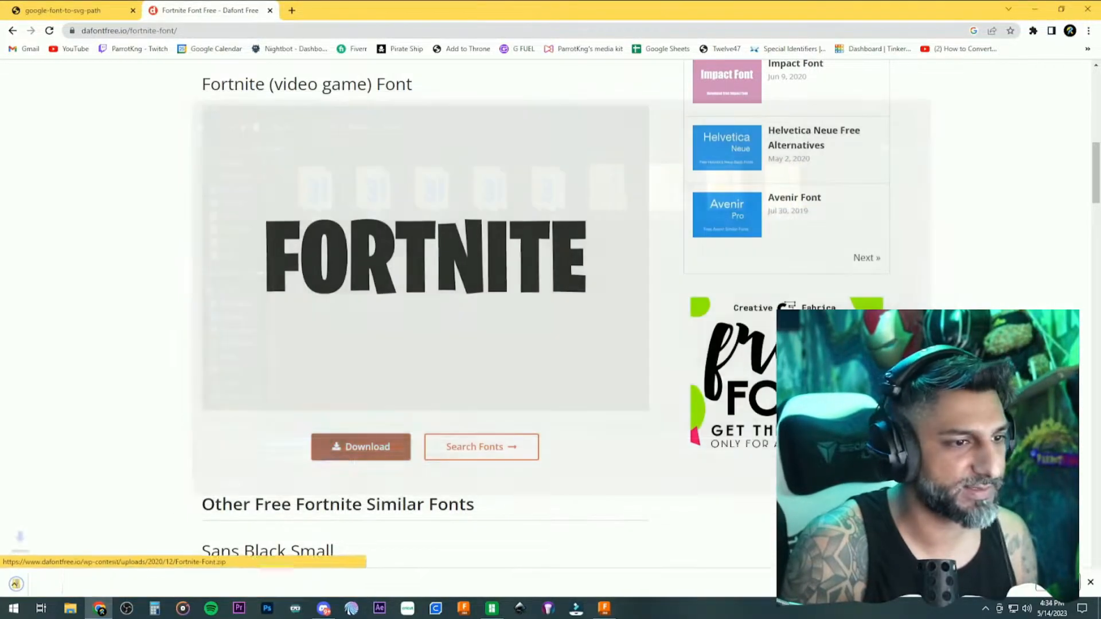
# Show the downloaded Fortnite-Font.zip in its folder, extract it, and open the extracted fortnite folder
pyautogui.click(121, 581)
pyautogui.click(162, 541)
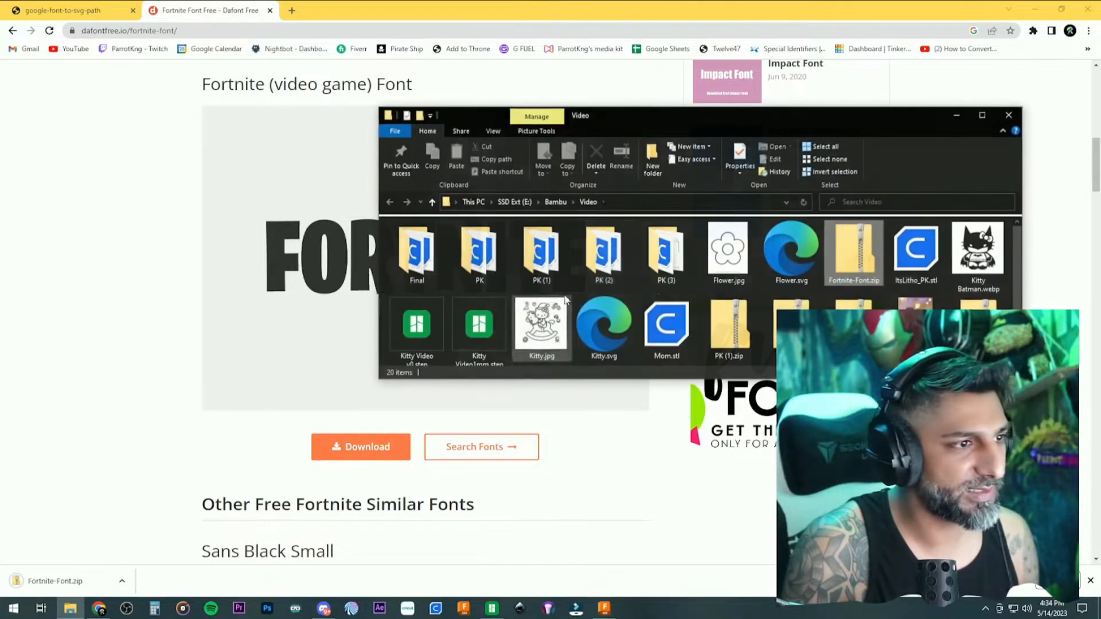
pyautogui.rightClick(854, 261)
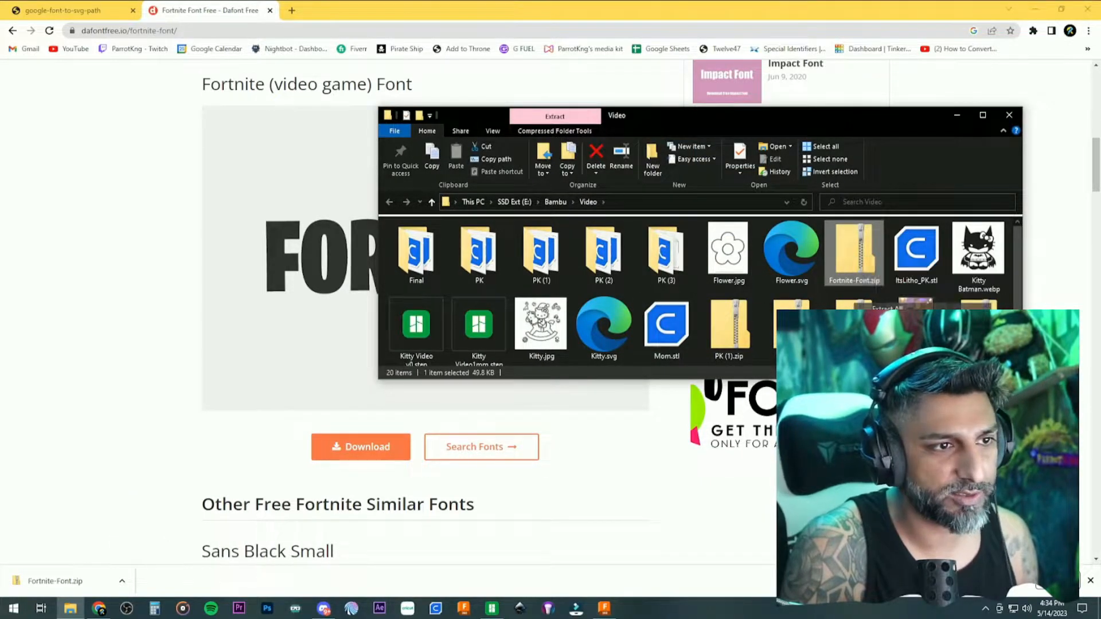
pyautogui.click(889, 309)
pyautogui.click(651, 415)
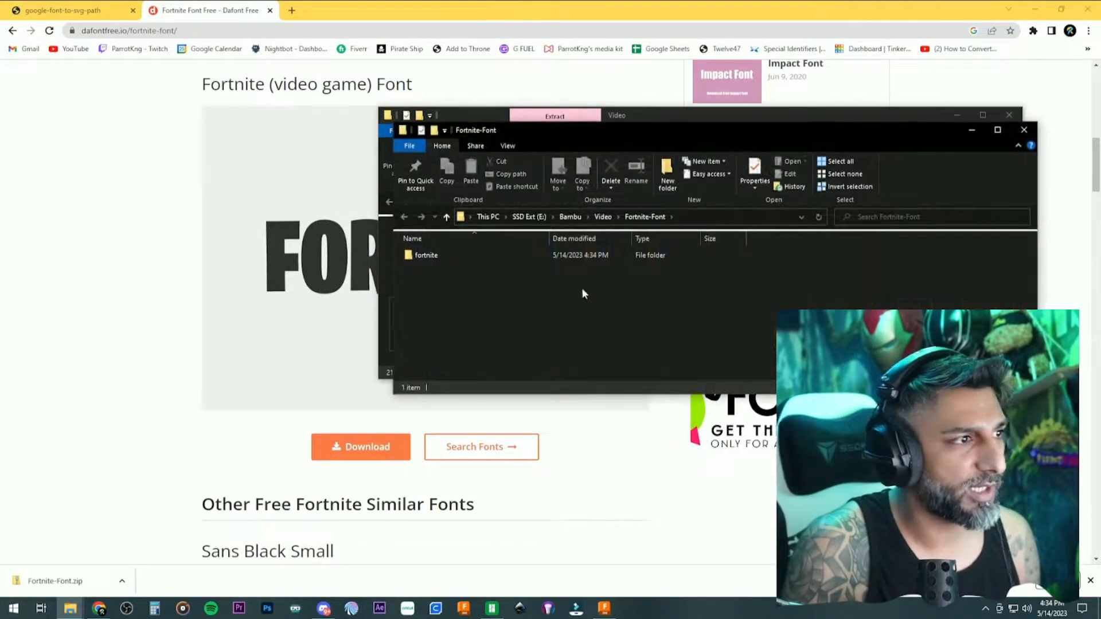
pyautogui.doubleClick(431, 255)
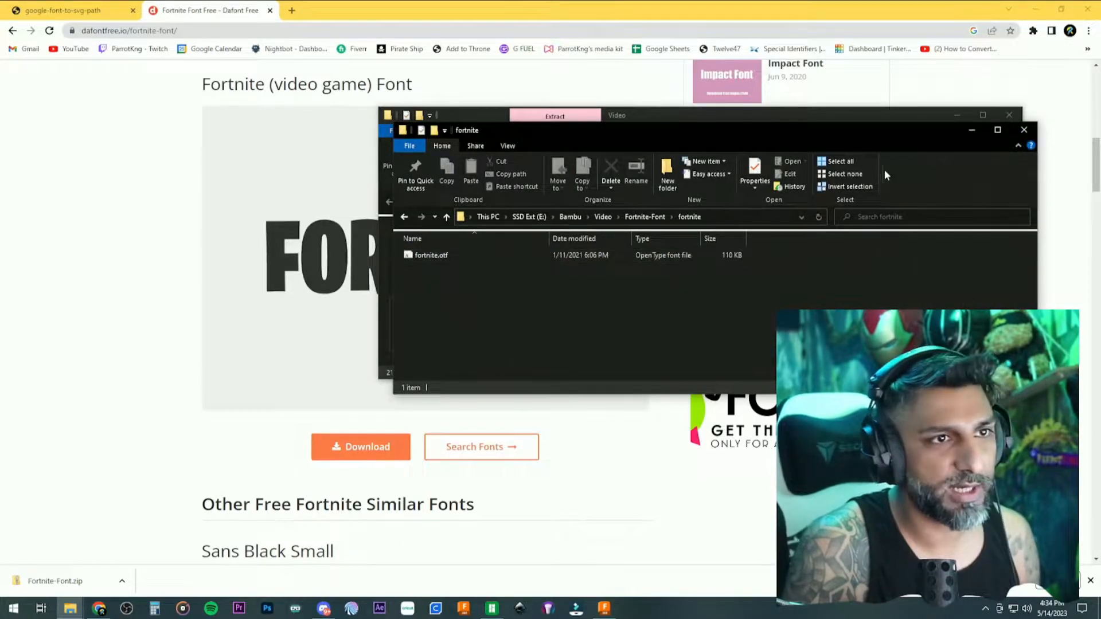
# Return to the google-font-to-svg-path page, upload fortnite.otf from the extracted folder as the font, and enable Union
pyautogui.click(1009, 115)
pyautogui.click(113, 13)
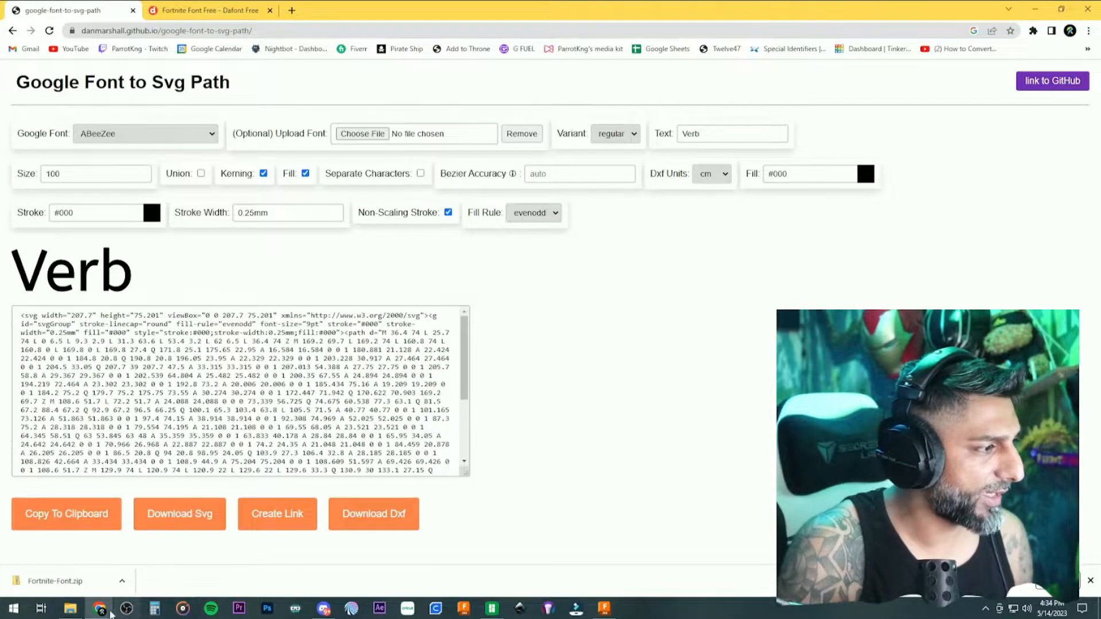
pyautogui.click(70, 609)
pyautogui.moveTo(635, 137); pyautogui.dragTo(731, 201)
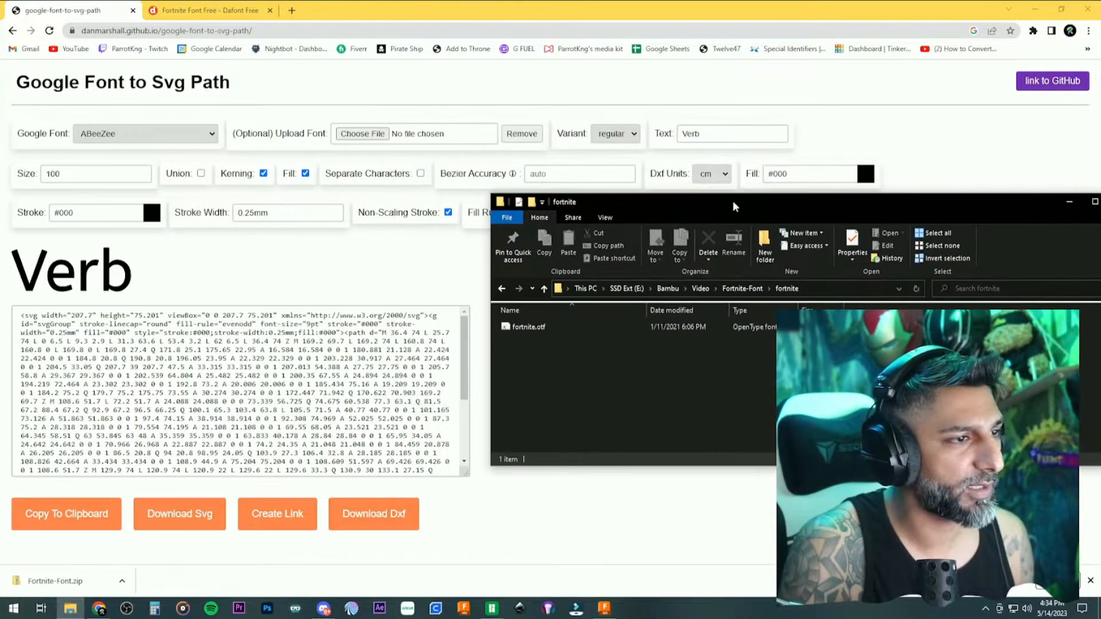
pyautogui.click(563, 326)
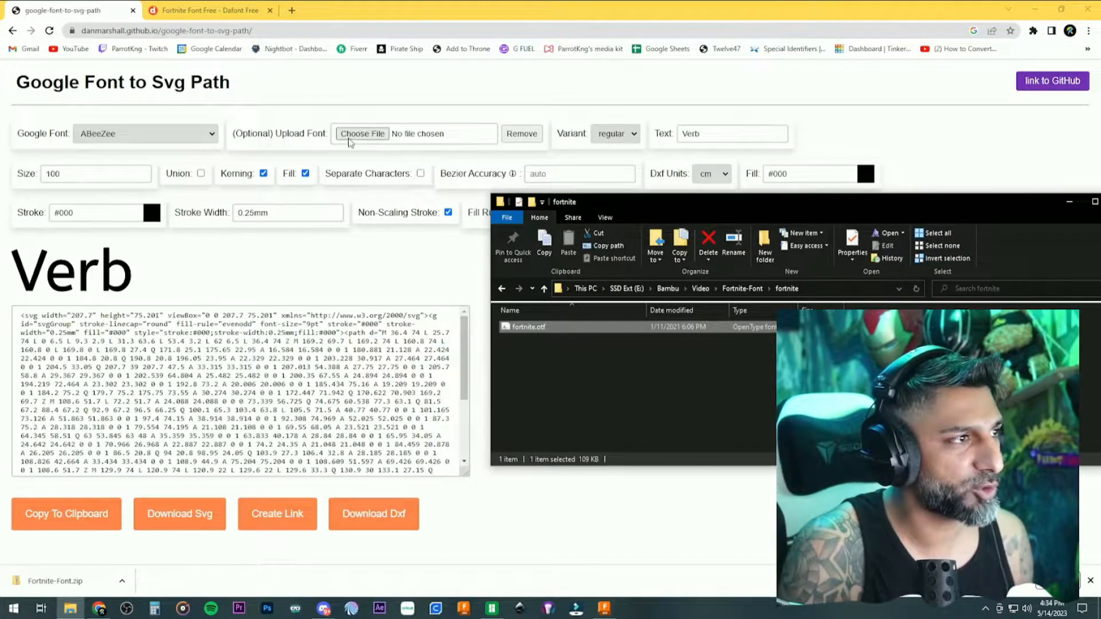
pyautogui.moveTo(553, 326); pyautogui.dragTo(374, 135)
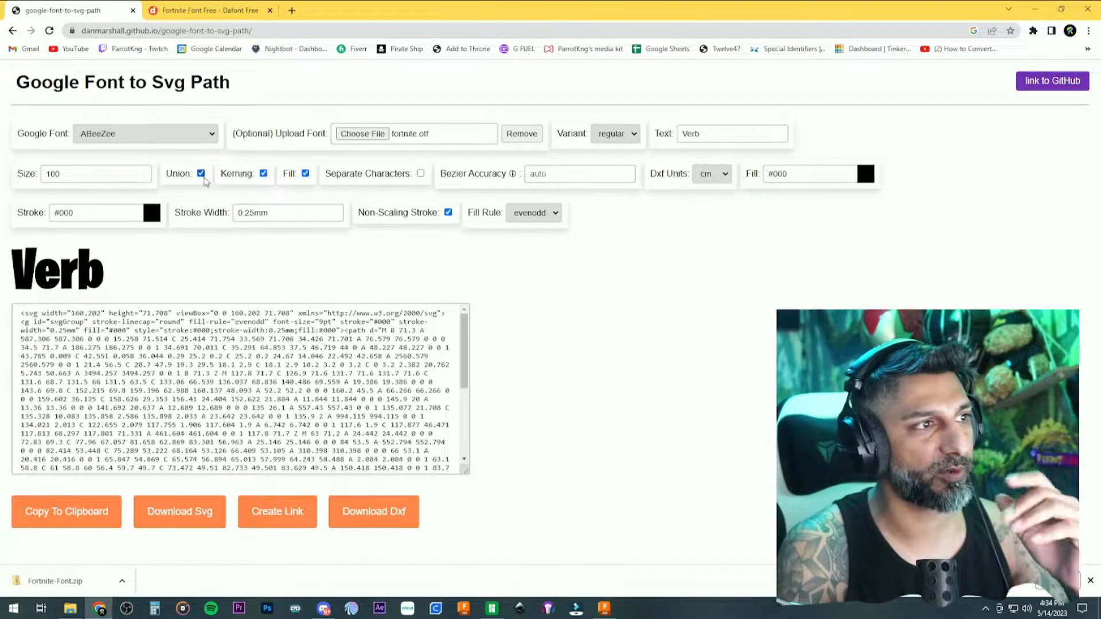
# Set the converter text to ParrotKng and download the lettering as ParrotKng.svg in the Video folder
pyautogui.moveTo(720, 131); pyautogui.dragTo(677, 135)
pyautogui.write('ParrotKng')
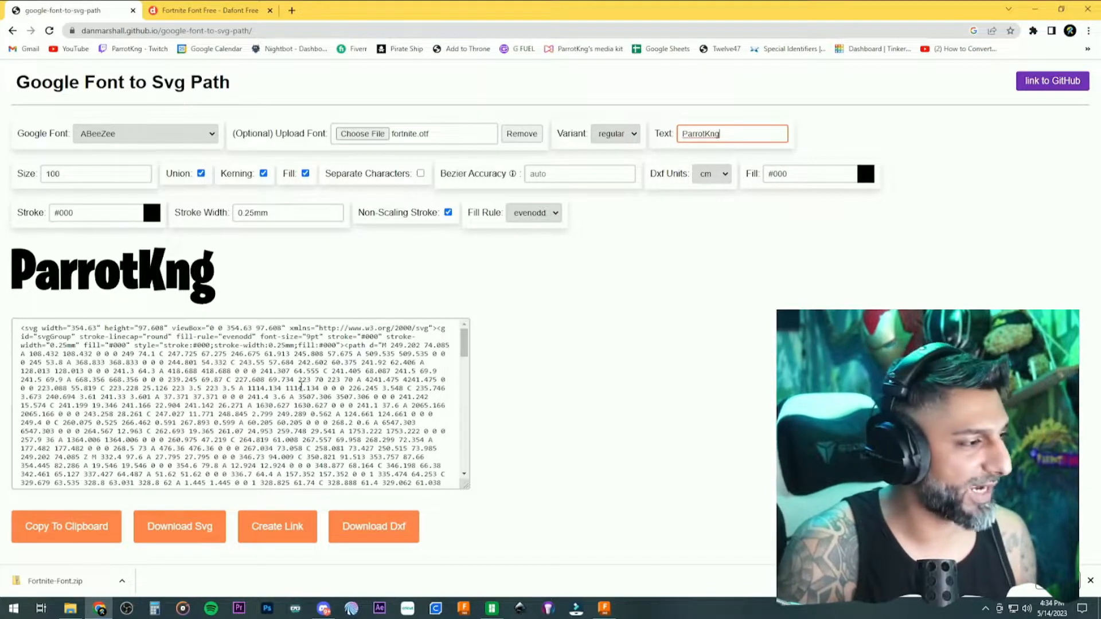
pyautogui.click(200, 526)
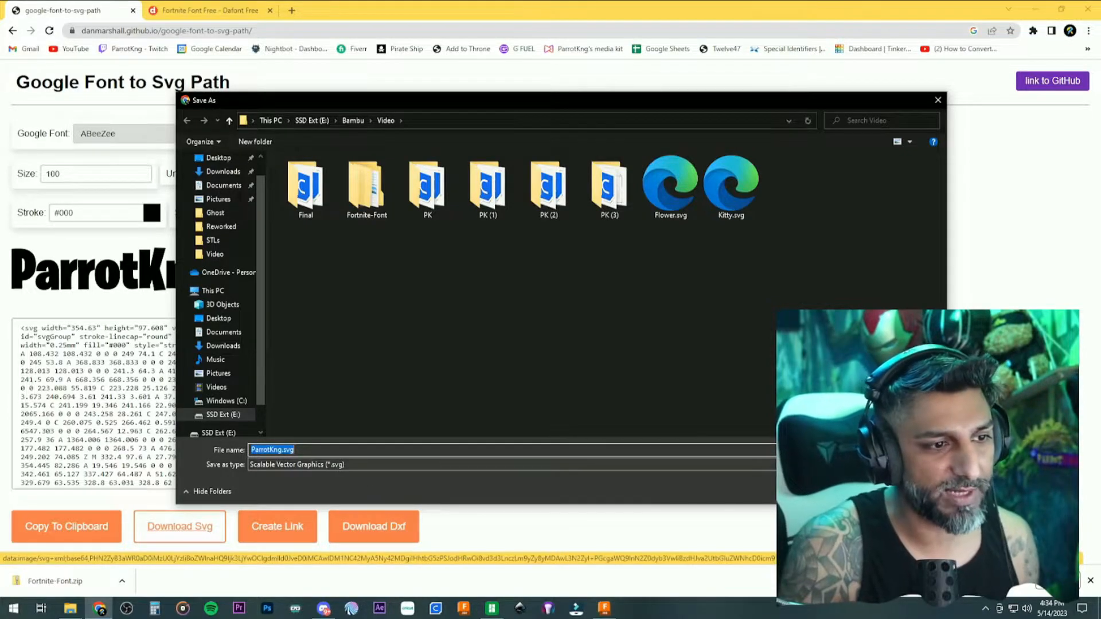
pyautogui.press('Return')
# Switch to Fusion 360 and insert ParrotKng.svg from the Bambu Video folder into the active sketch
pyautogui.click(603, 609)
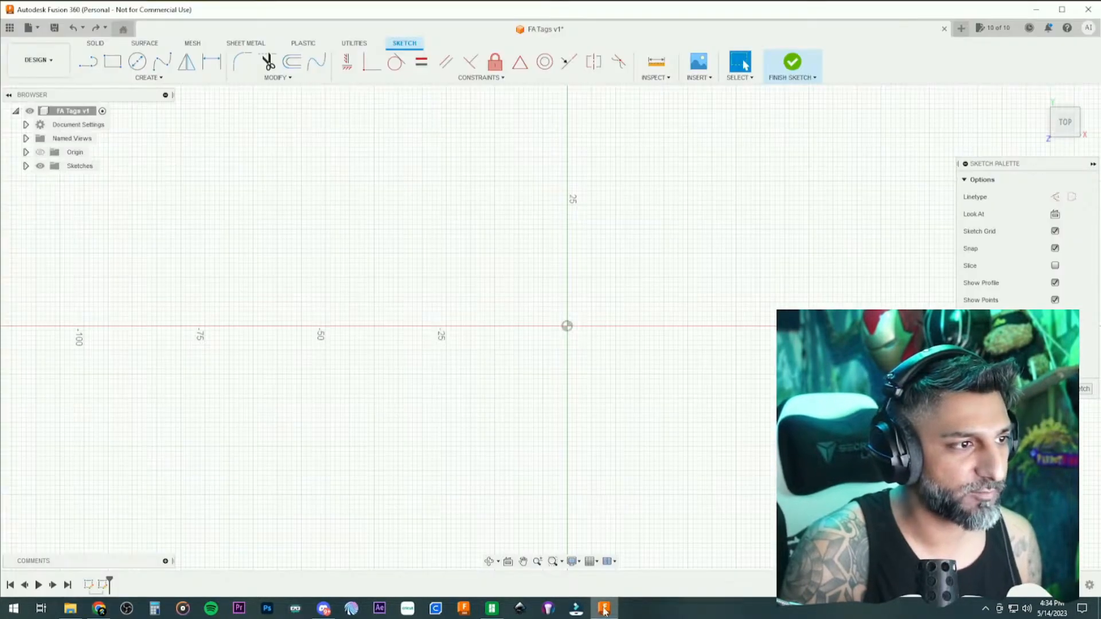
pyautogui.click(699, 65)
pyautogui.click(722, 129)
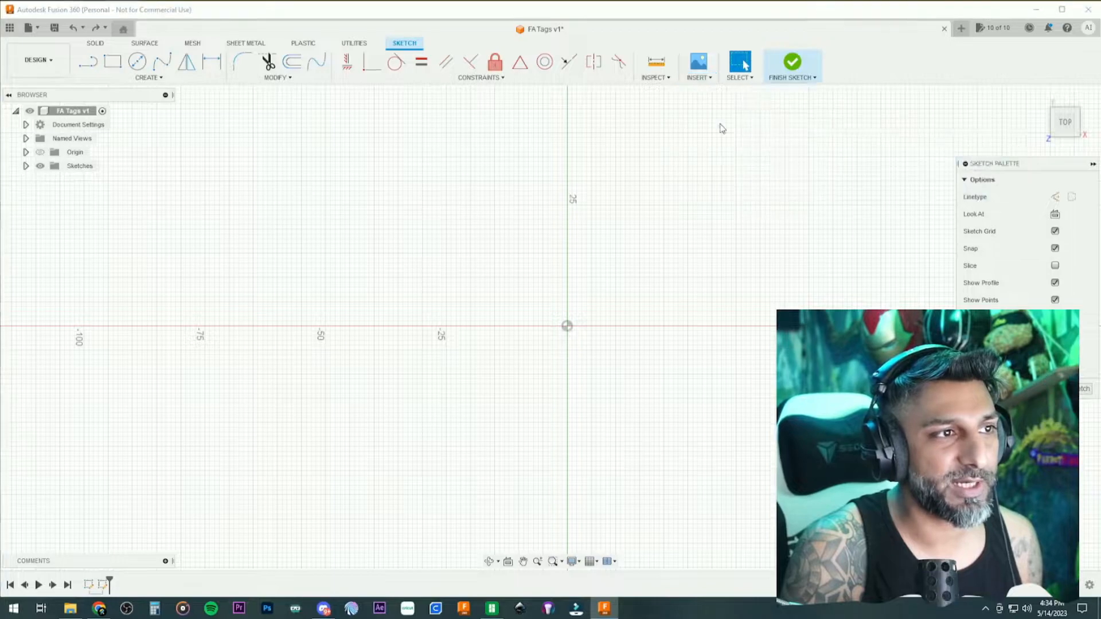
pyautogui.click(418, 432)
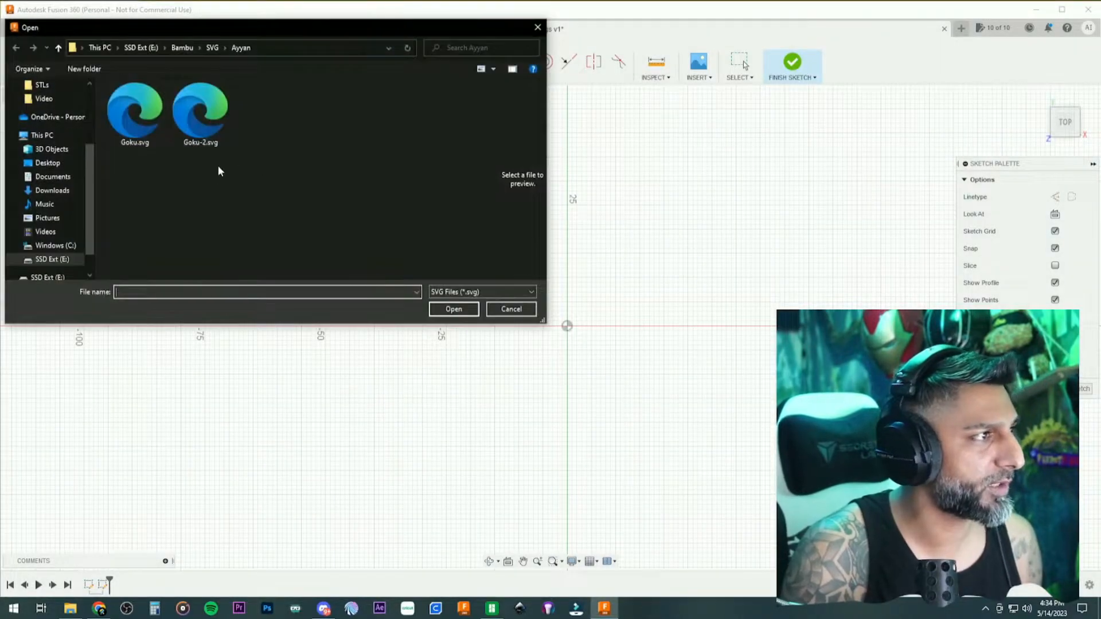
pyautogui.click(182, 47)
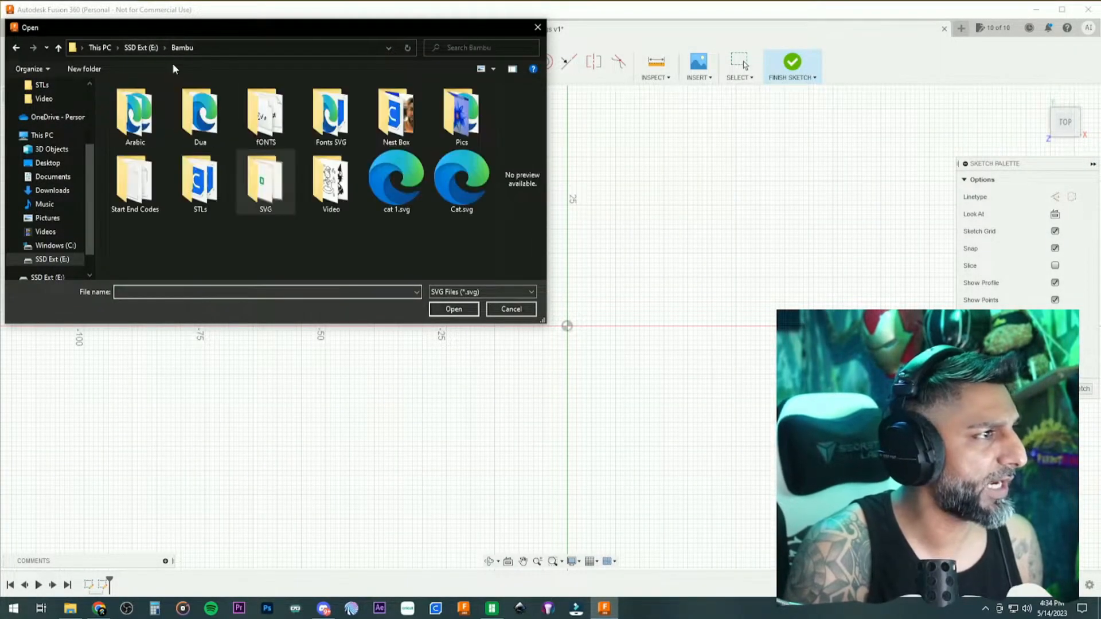
pyautogui.doubleClick(321, 195)
pyautogui.click(276, 199)
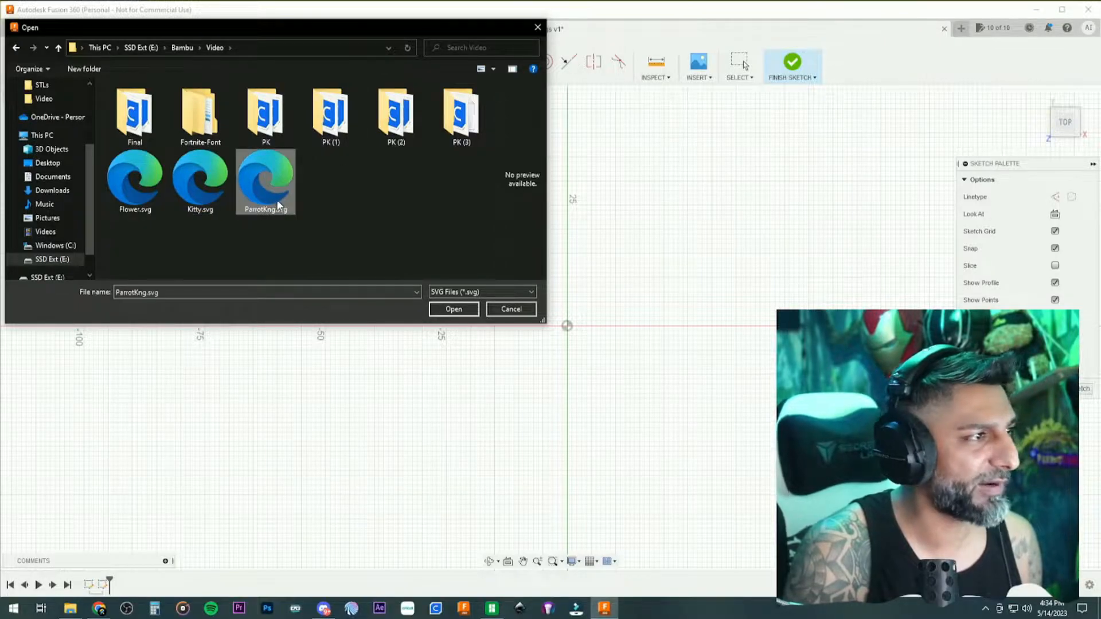
pyautogui.click(445, 310)
# Place the inserted ParrotKng lettering above and to the left of the sketch origin at scale 1.00
pyautogui.moveTo(568, 345); pyautogui.dragTo(234, 243)
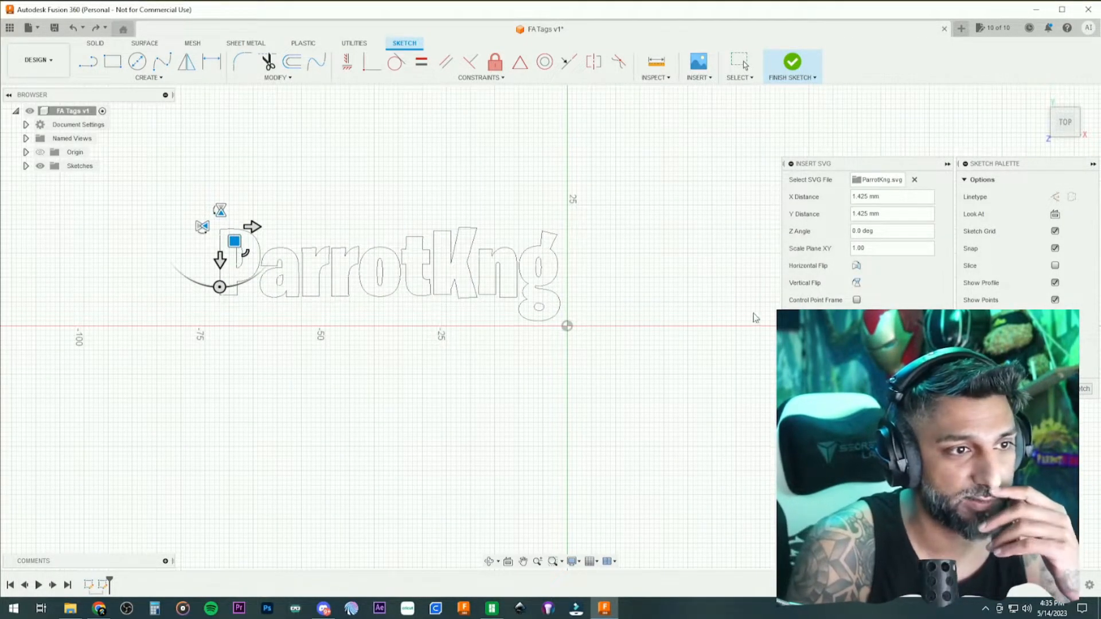
pyautogui.press('Return')
pyautogui.moveTo(430, 216); pyautogui.dragTo(494, 236, button='middle')
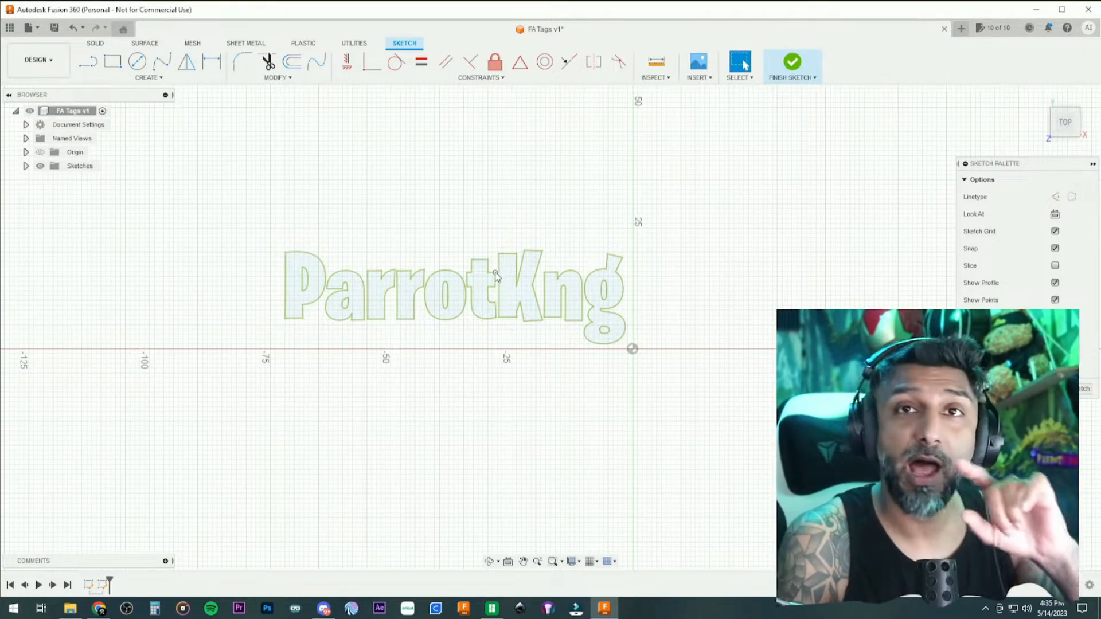
# Try a circle about 88 mm in diameter around the ParrotKng lettering, and undo it
pyautogui.press('c')
pyautogui.click(633, 349)
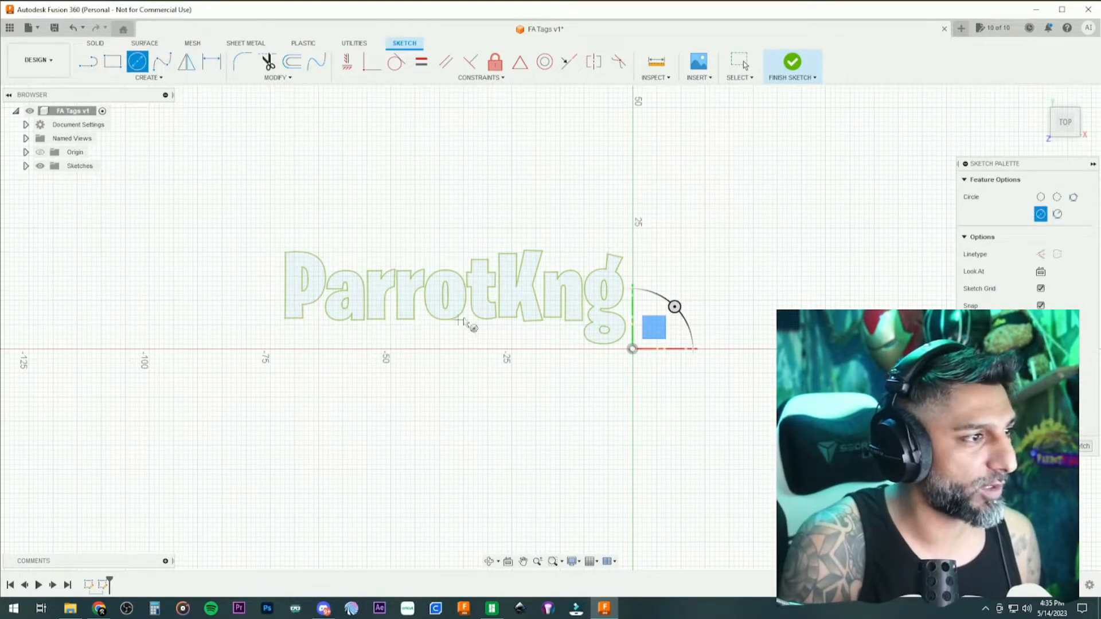
pyautogui.click(447, 297)
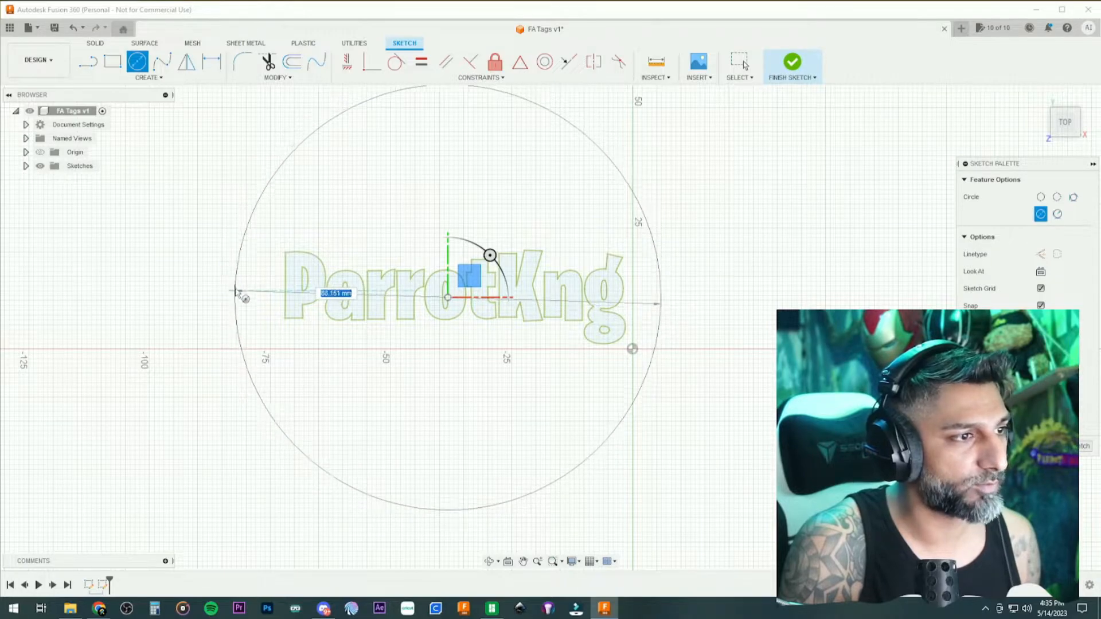
pyautogui.click(236, 291)
pyautogui.press('Escape')
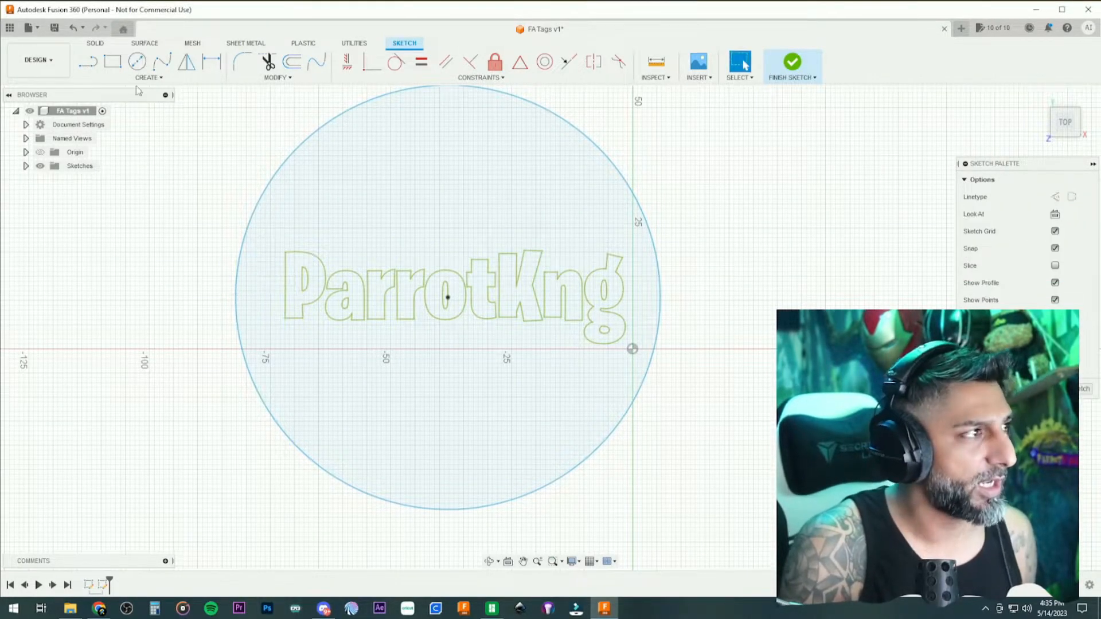
pyautogui.hotkey('ctrl', 'z')
# Sketch a two-point rectangle from the origin that encloses the whole ParrotKng lettering
pyautogui.press('r')
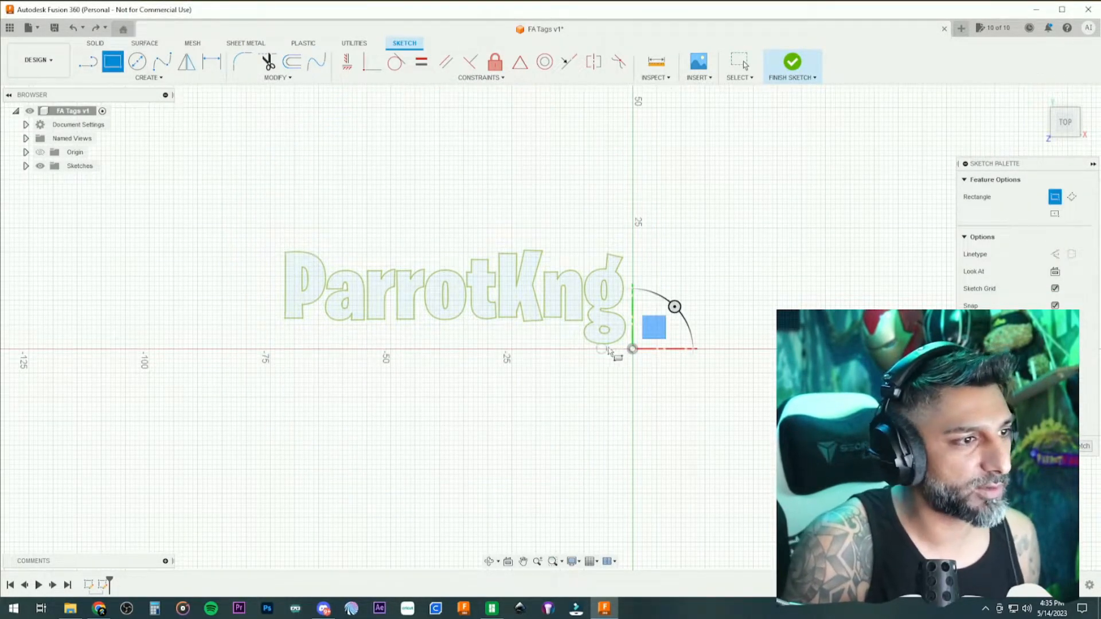
pyautogui.click(633, 349)
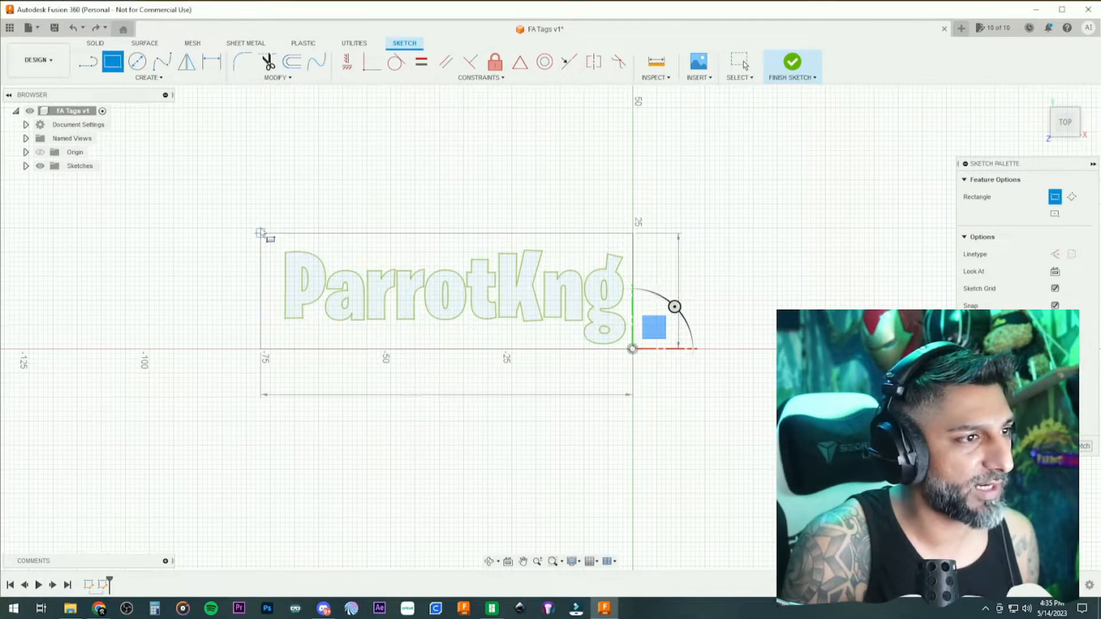
pyautogui.click(260, 232)
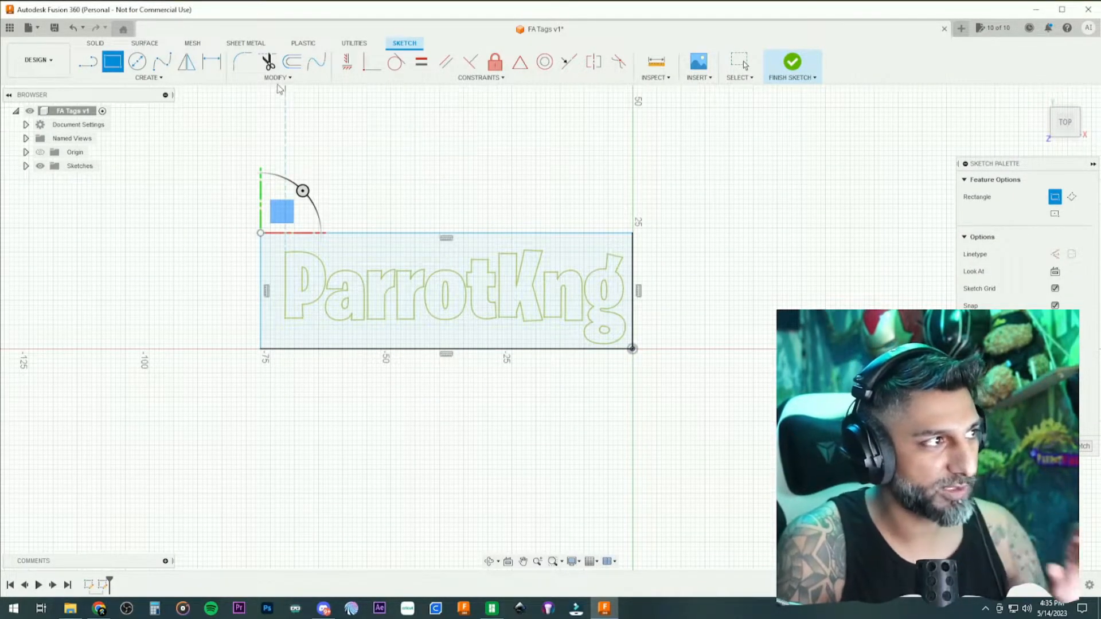
# Fillet all four corners of the rectangle around the lettering with a 3 mm radius
pyautogui.click(246, 66)
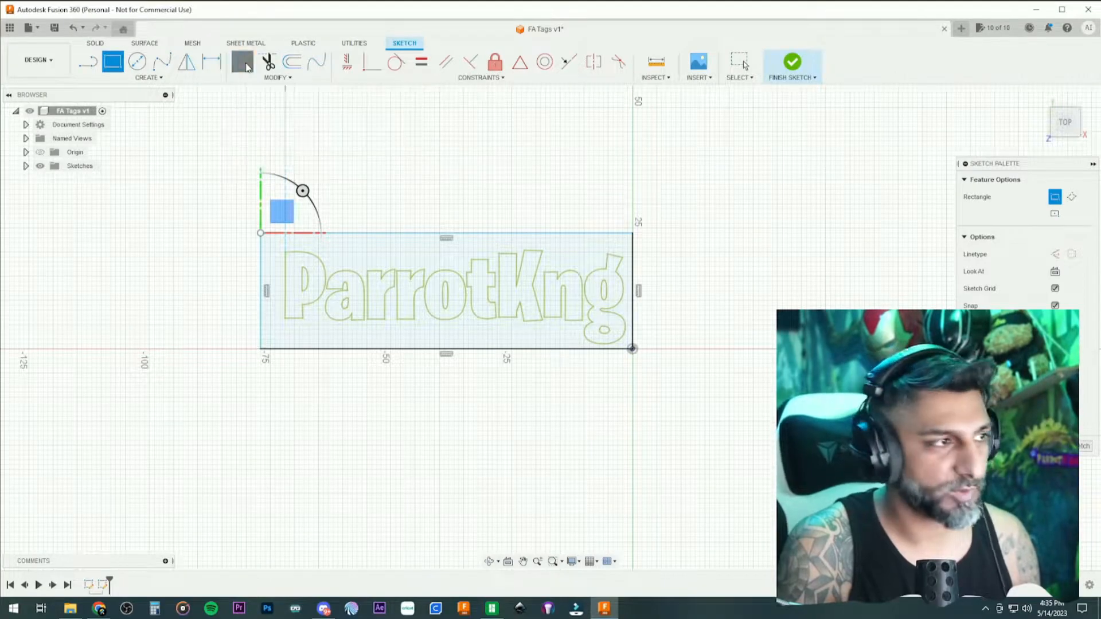
pyautogui.click(261, 234)
pyautogui.moveTo(262, 235); pyautogui.dragTo(257, 231)
pyautogui.click(632, 235)
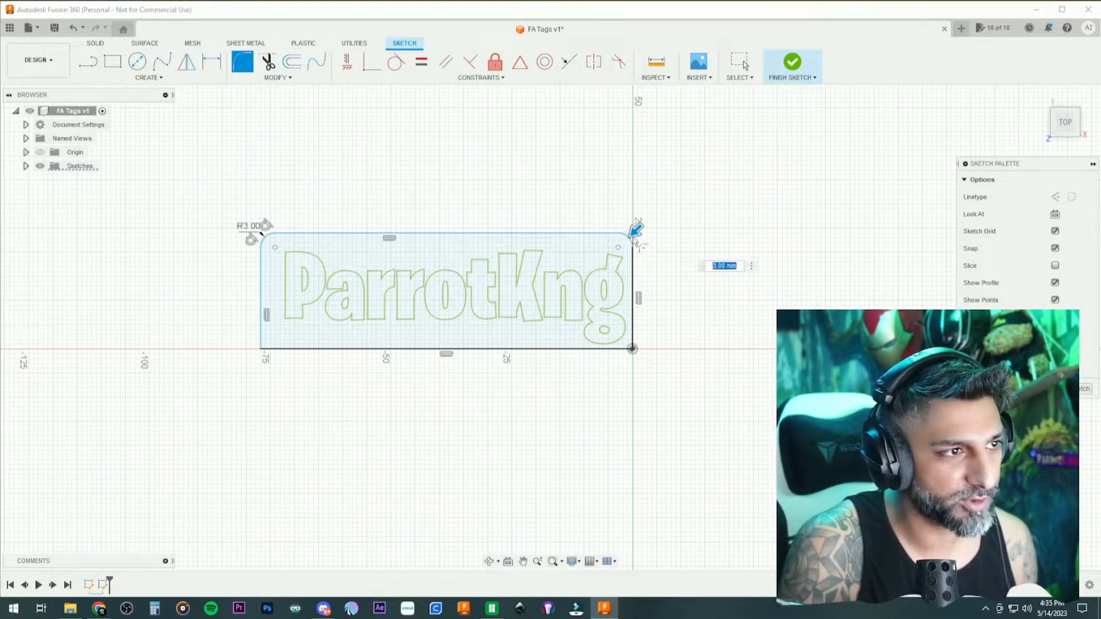
pyautogui.click(632, 348)
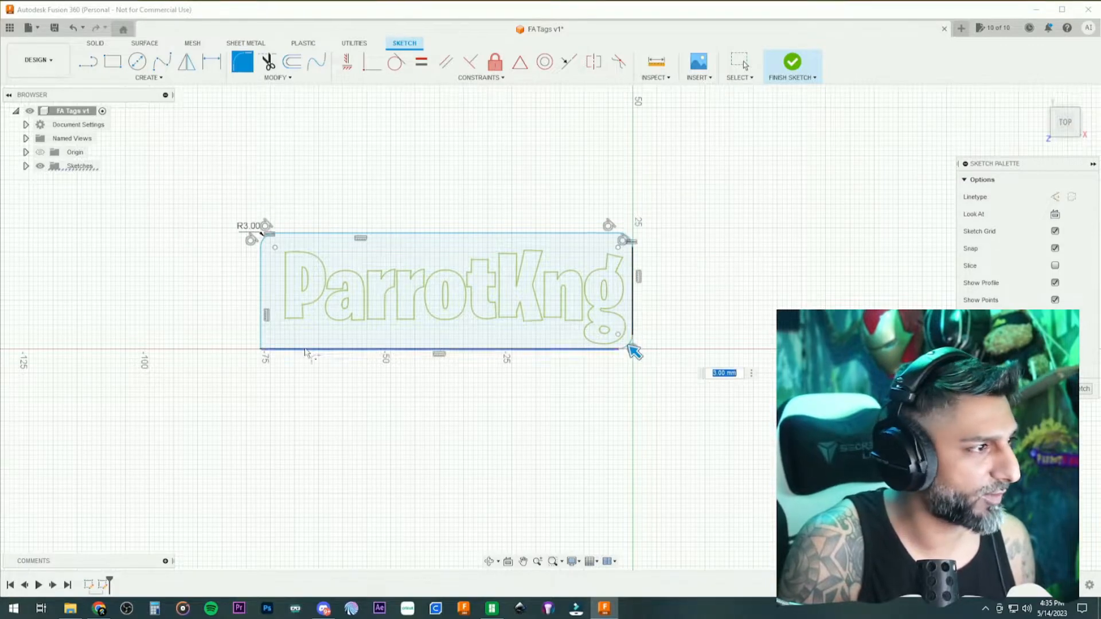
pyautogui.click(261, 349)
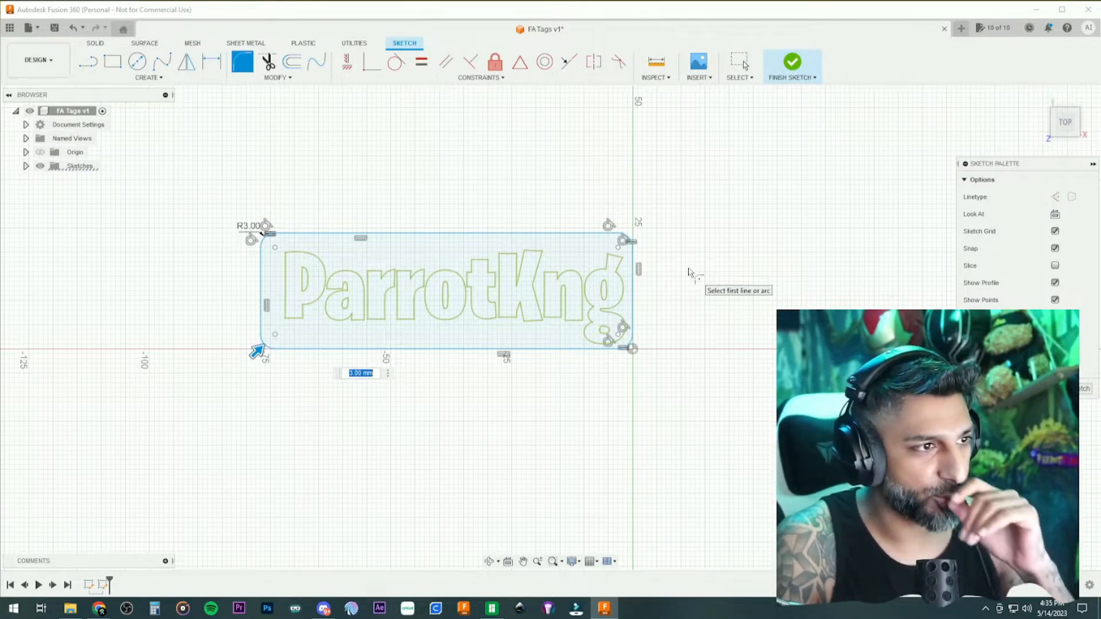
pyautogui.click(739, 63)
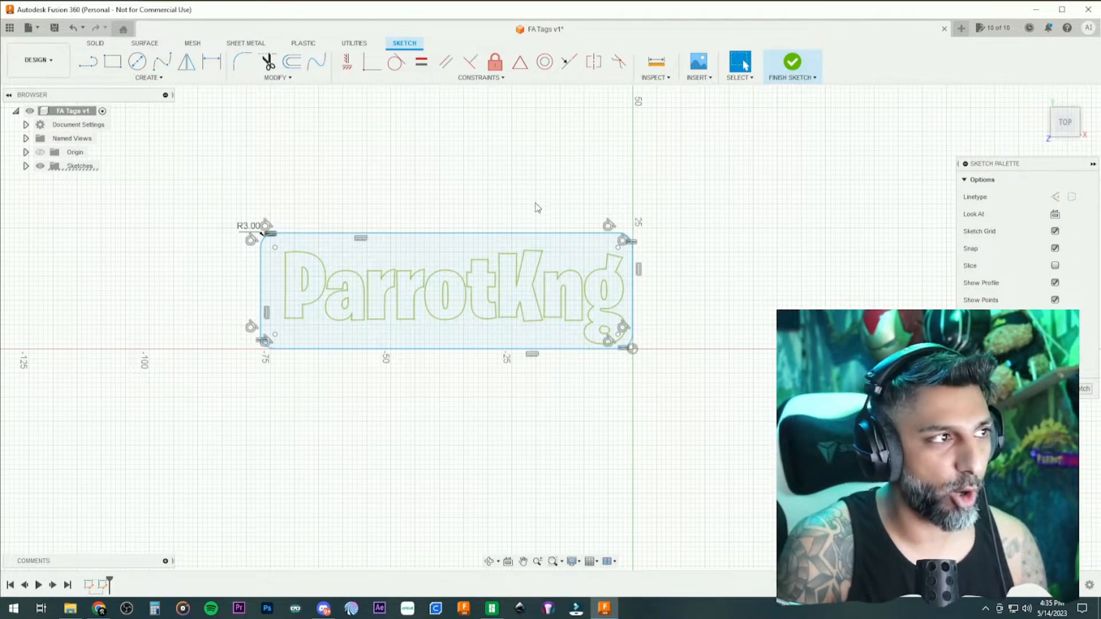
# Offset the rounded rectangle's outline 2 mm outward
pyautogui.press('o')
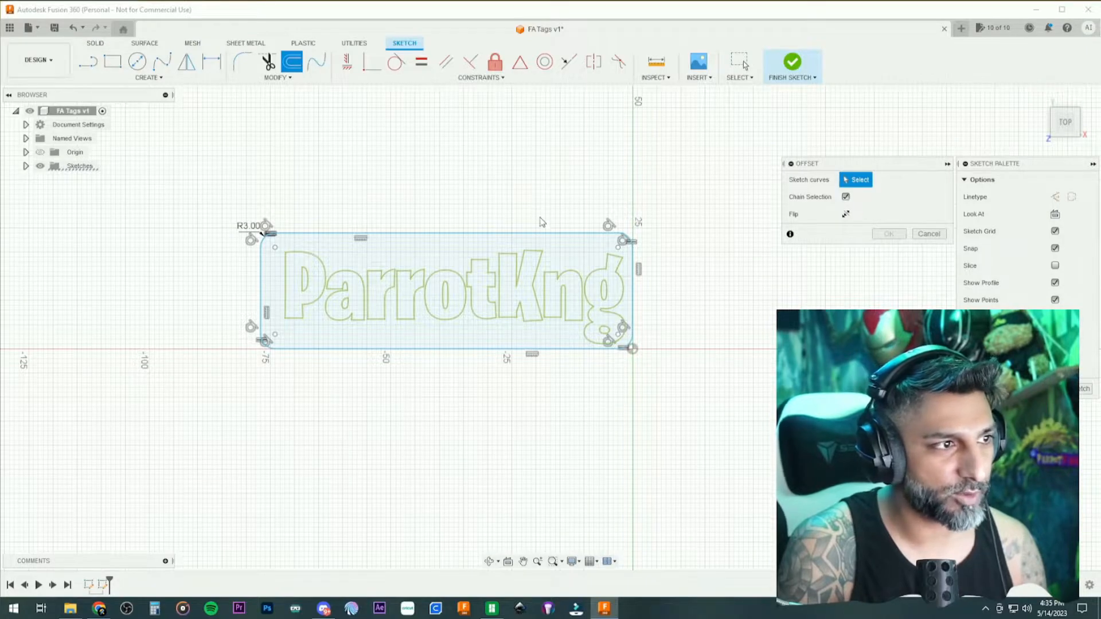
pyautogui.click(547, 234)
pyautogui.moveTo(547, 236); pyautogui.dragTo(546, 227)
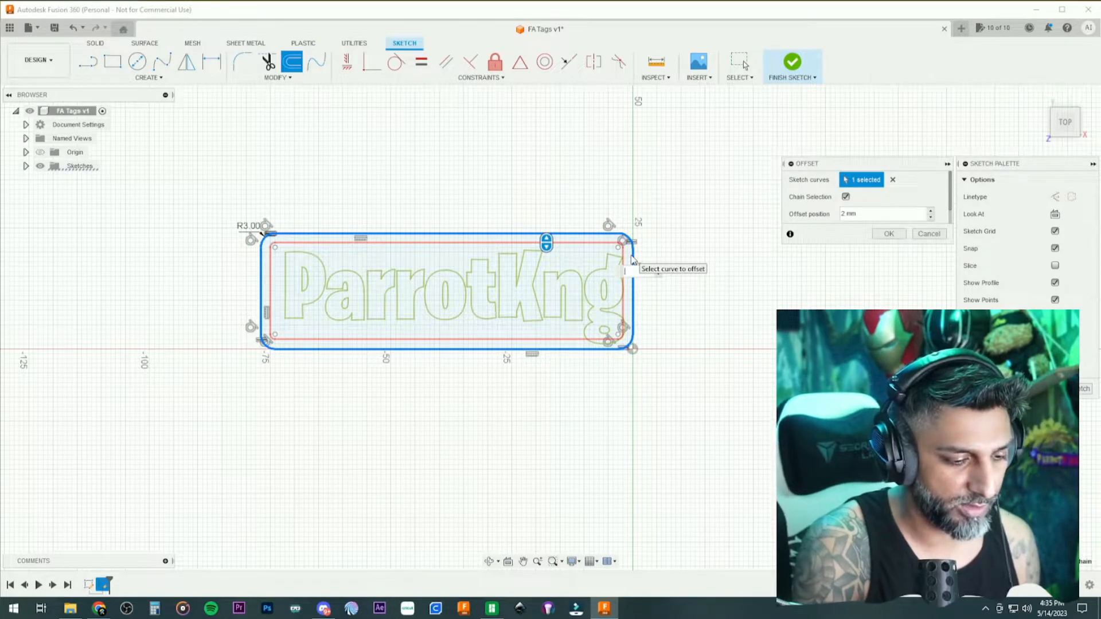
pyautogui.write('-2')
pyautogui.press('Return')
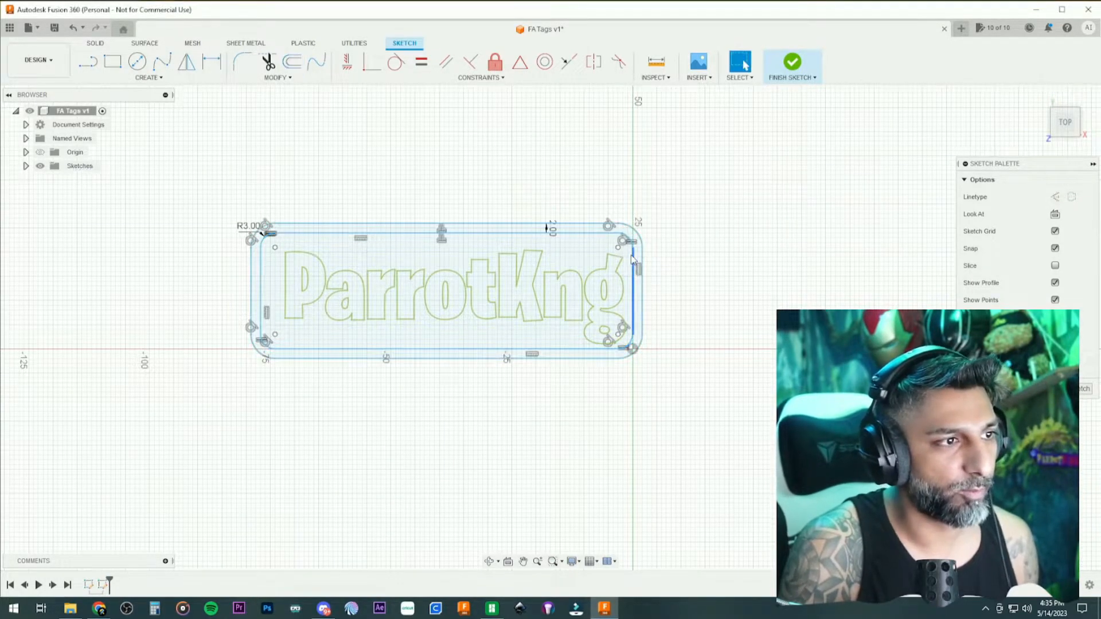
# Extrude all profiles of the tag sketch, lettering and border included, by -4 mm as a new body
pyautogui.scroll(-2, 682, 188)
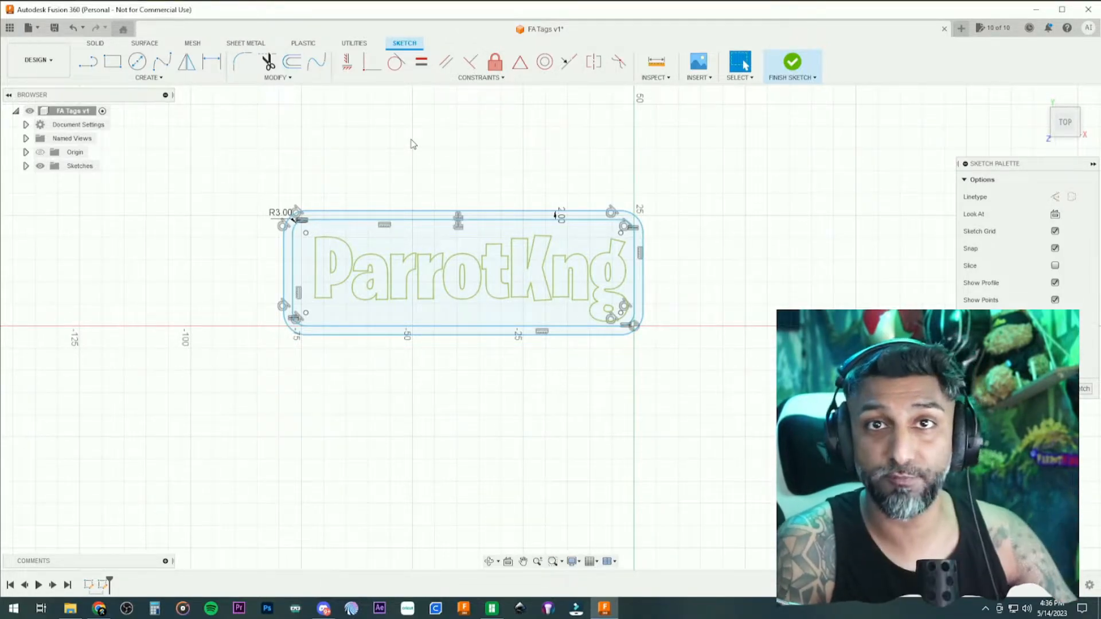
pyautogui.moveTo(249, 188)
pyautogui.mouseDown()
pyautogui.moveTo(726, 410)
pyautogui.moveTo(661, 373)
pyautogui.mouseUp()
pyautogui.press('e')
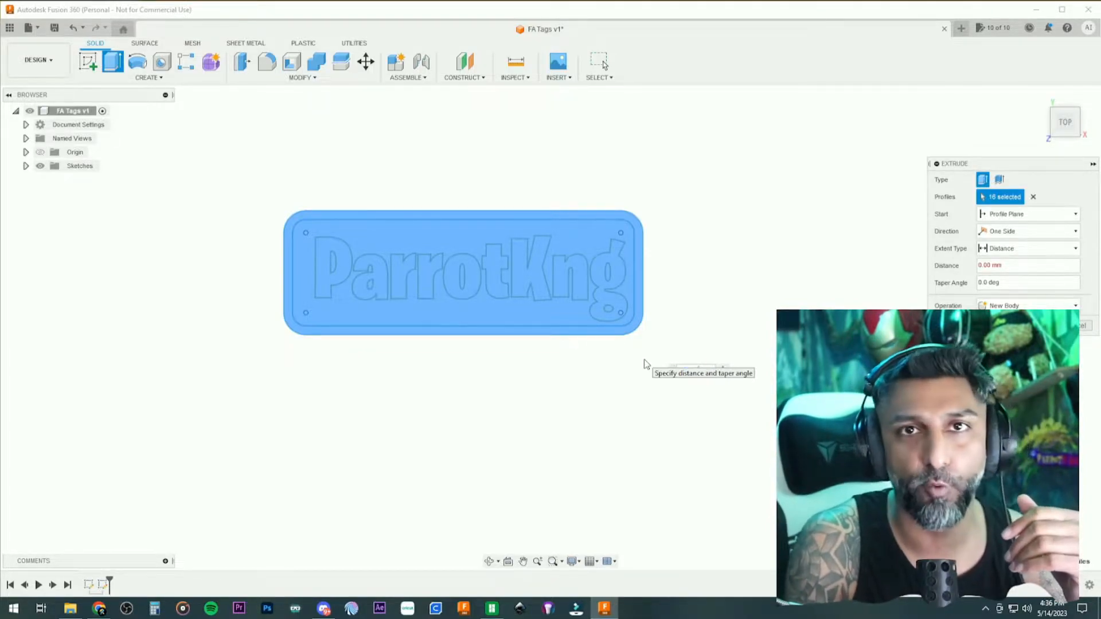
pyautogui.write('-4')
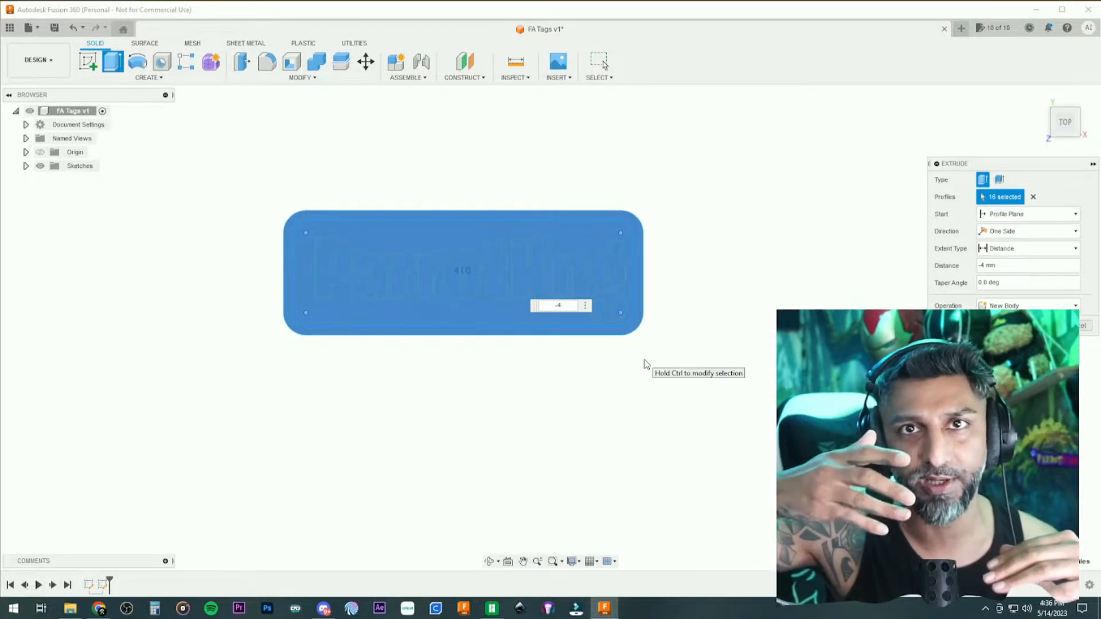
pyautogui.press('Return')
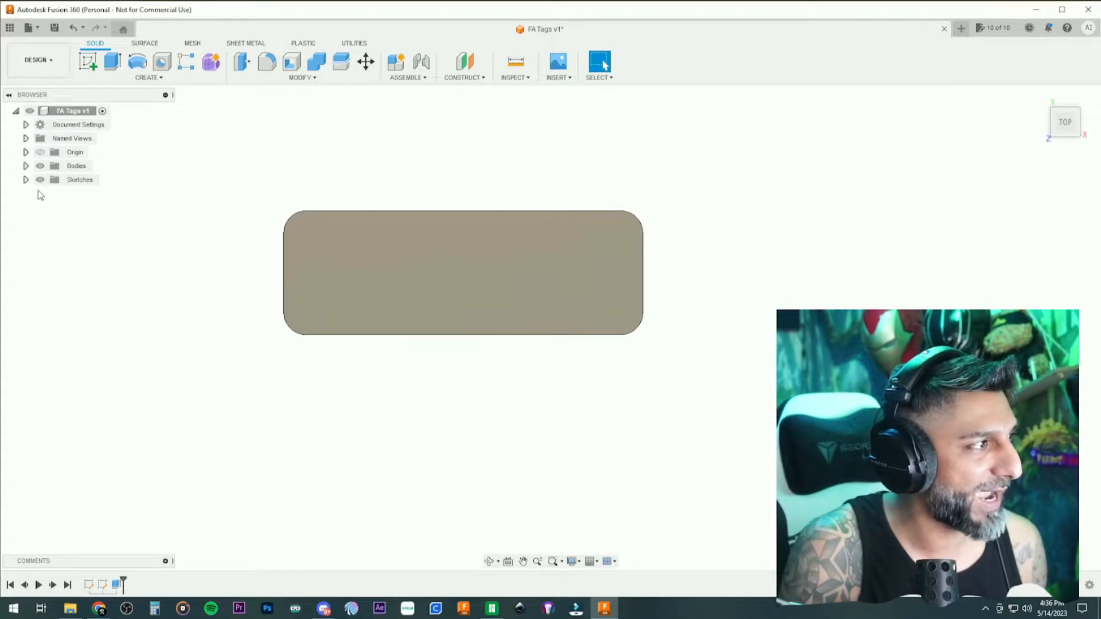
# Show Sketch2 again and extrude the outer border ring 1 mm as a new component
pyautogui.click(25, 180)
pyautogui.click(51, 207)
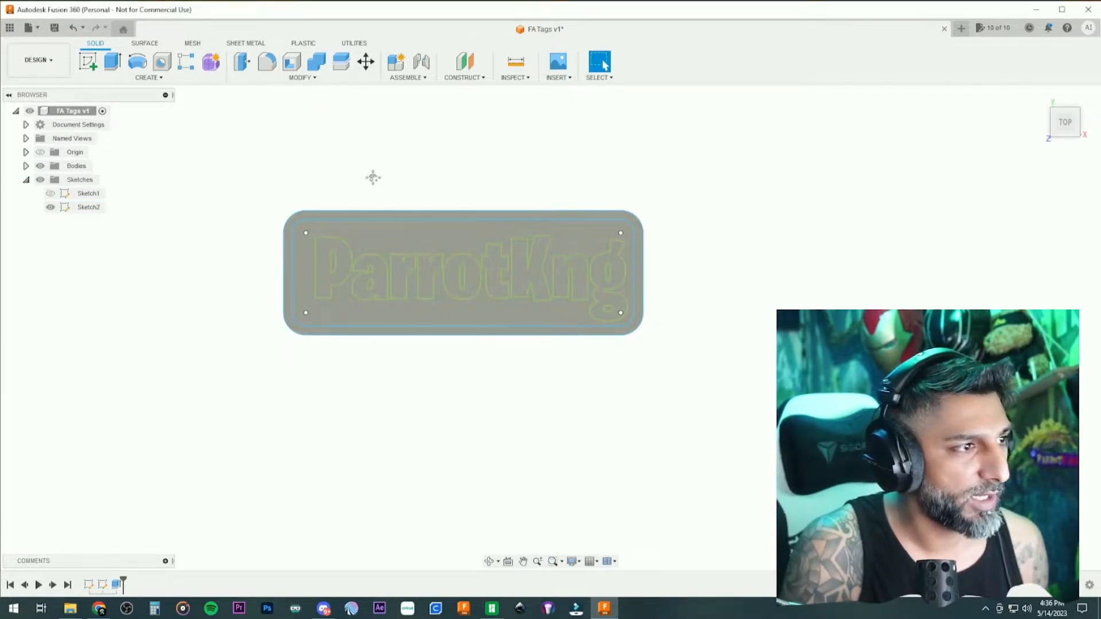
pyautogui.moveTo(371, 140); pyautogui.dragTo(425, 150, button='middle')
pyautogui.scroll(1, 436, 198)
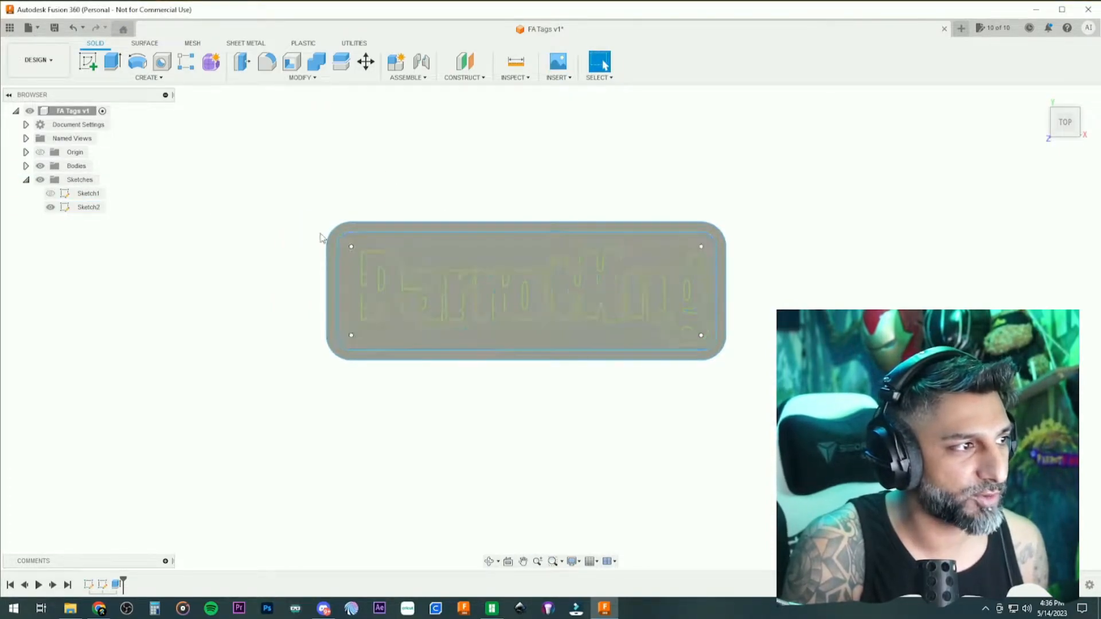
pyautogui.scroll(2, 410, 253)
pyautogui.click(416, 222)
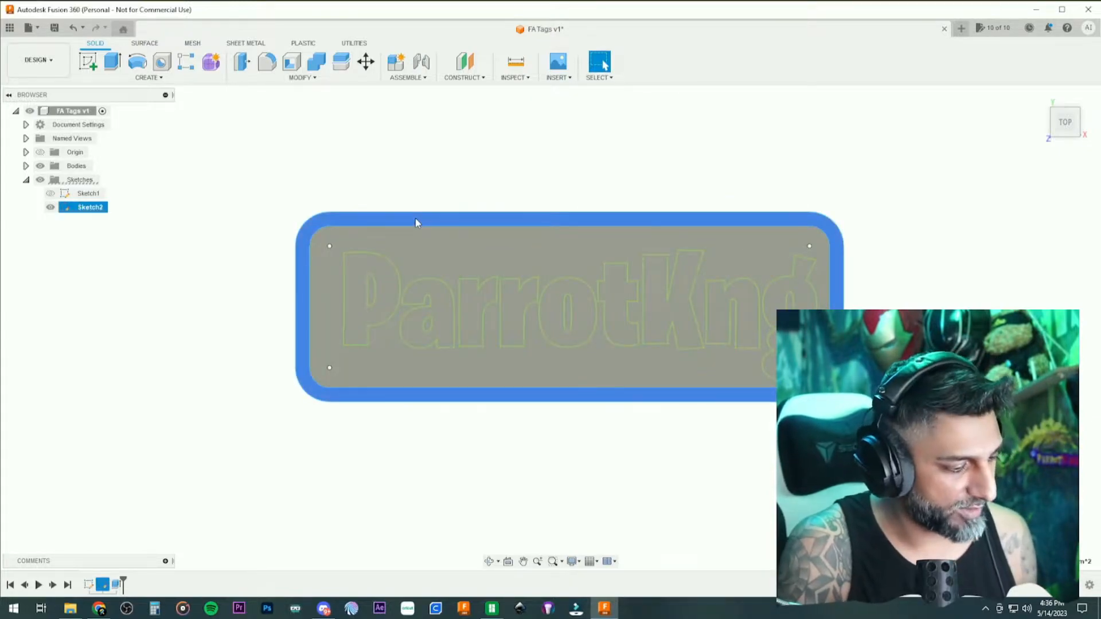
pyautogui.press('e')
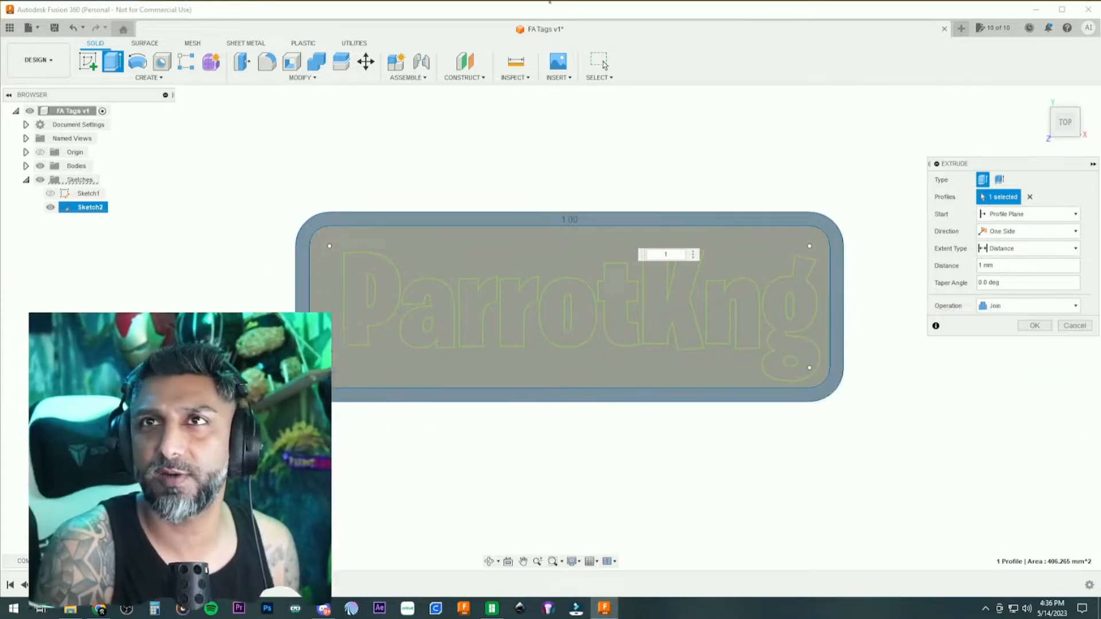
pyautogui.click(1027, 306)
pyautogui.click(1008, 366)
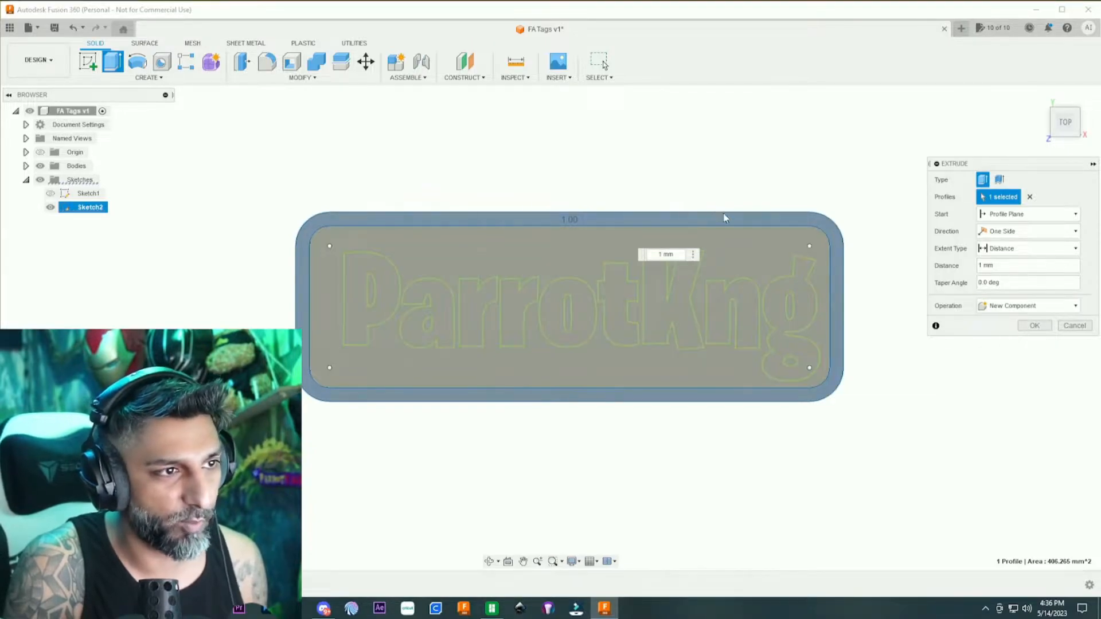
pyautogui.click(1034, 326)
# Extrude all the ParrotKng letter profiles 1 mm together as a new component
pyautogui.moveTo(784, 202); pyautogui.dragTo(720, 191, button='middle')
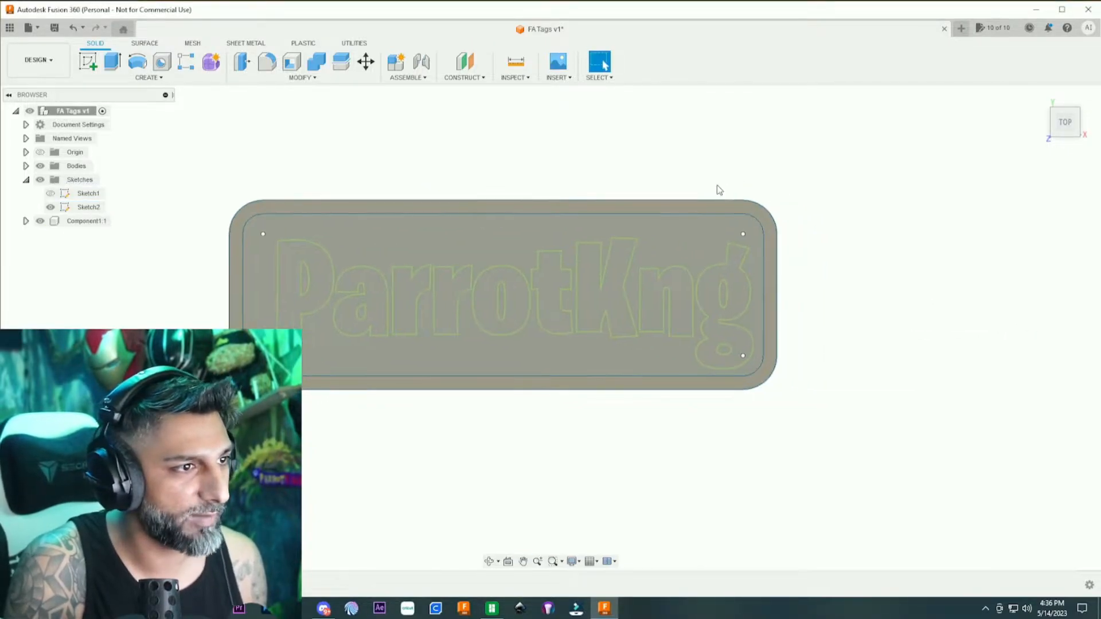
pyautogui.click(702, 238)
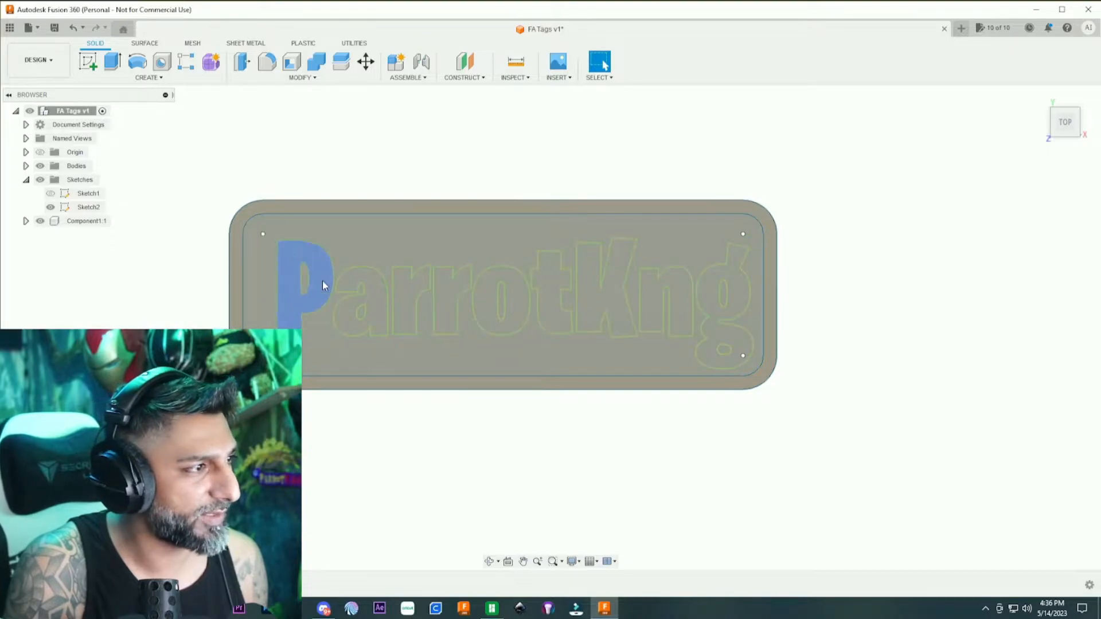
pyautogui.click(323, 281)
pyautogui.write('e')
pyautogui.write('1')
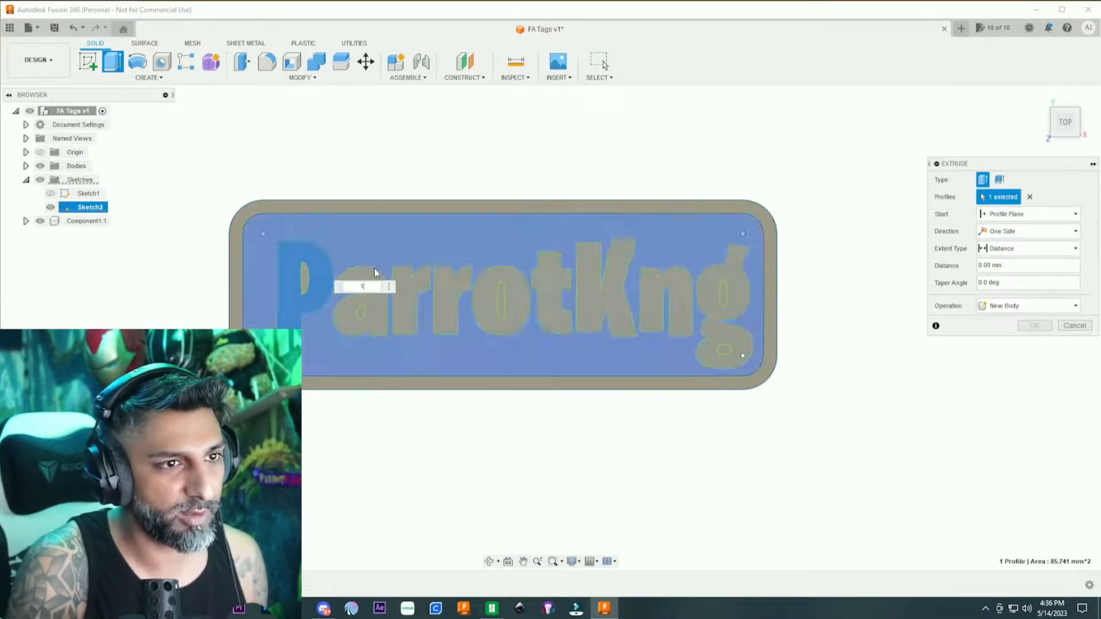
pyautogui.click(1012, 306)
pyautogui.click(1002, 369)
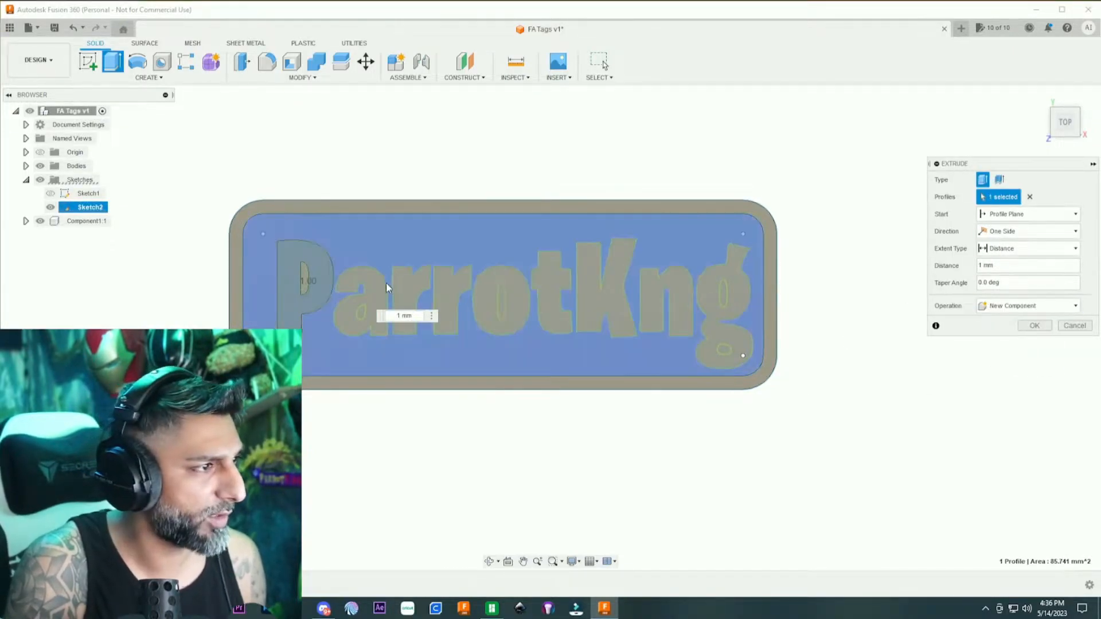
pyautogui.click(367, 310)
pyautogui.click(412, 298)
pyautogui.click(451, 299)
pyautogui.click(516, 298)
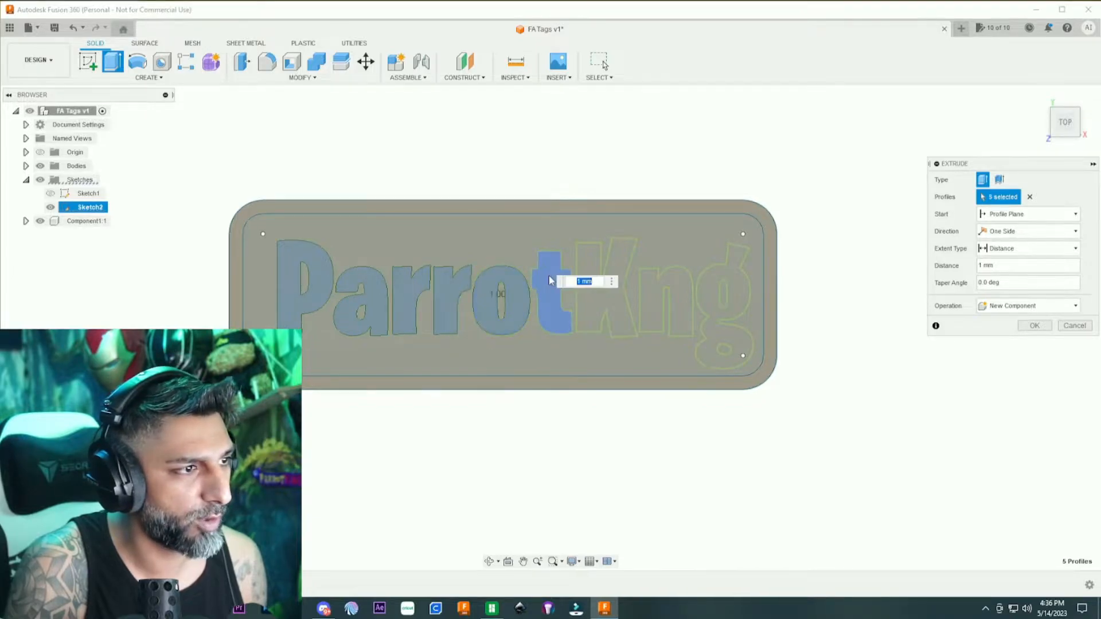
pyautogui.click(551, 295)
pyautogui.click(599, 287)
pyautogui.click(682, 298)
pyautogui.click(717, 292)
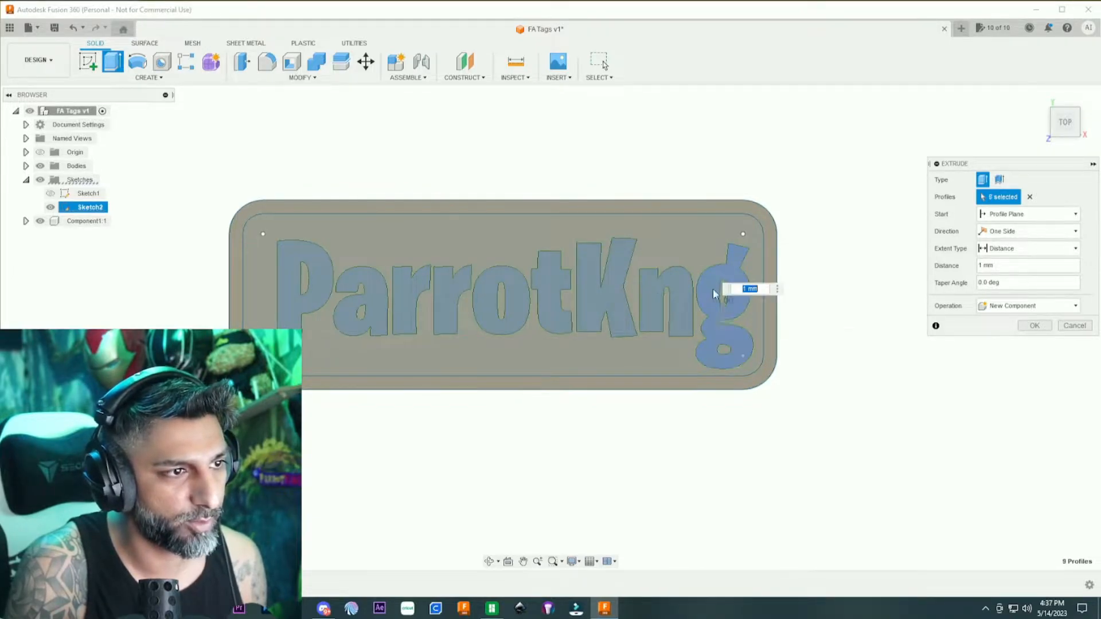
pyautogui.press('Return')
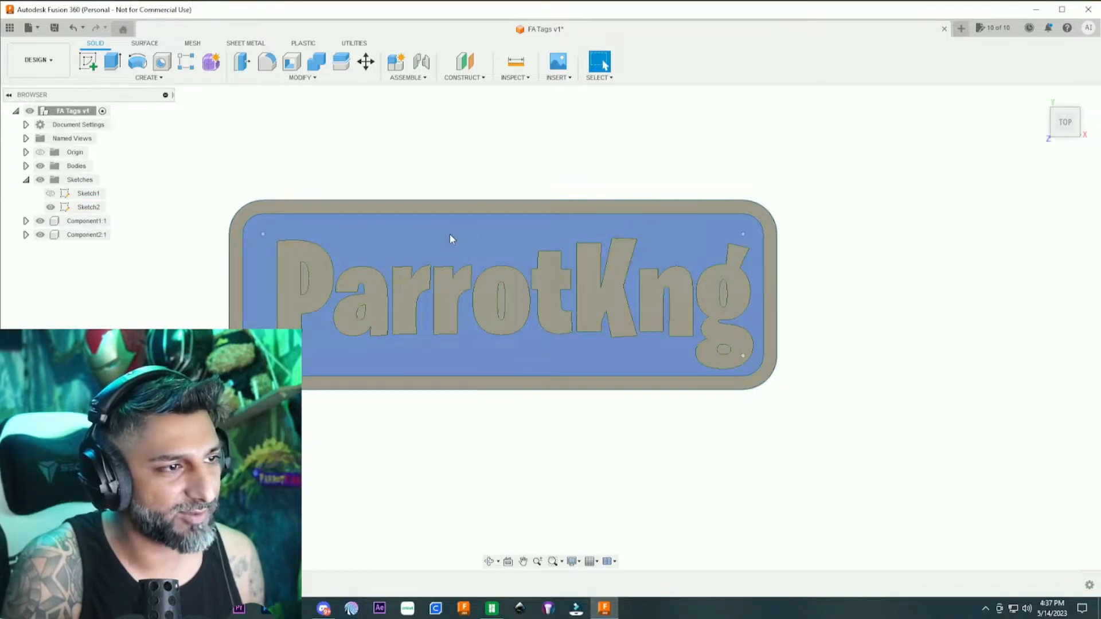
# Extrude the background around the letters and the enclosed areas inside P, a, o and g 1 mm as a new component
pyautogui.click(448, 238)
pyautogui.write('e1')
pyautogui.press('Tab')
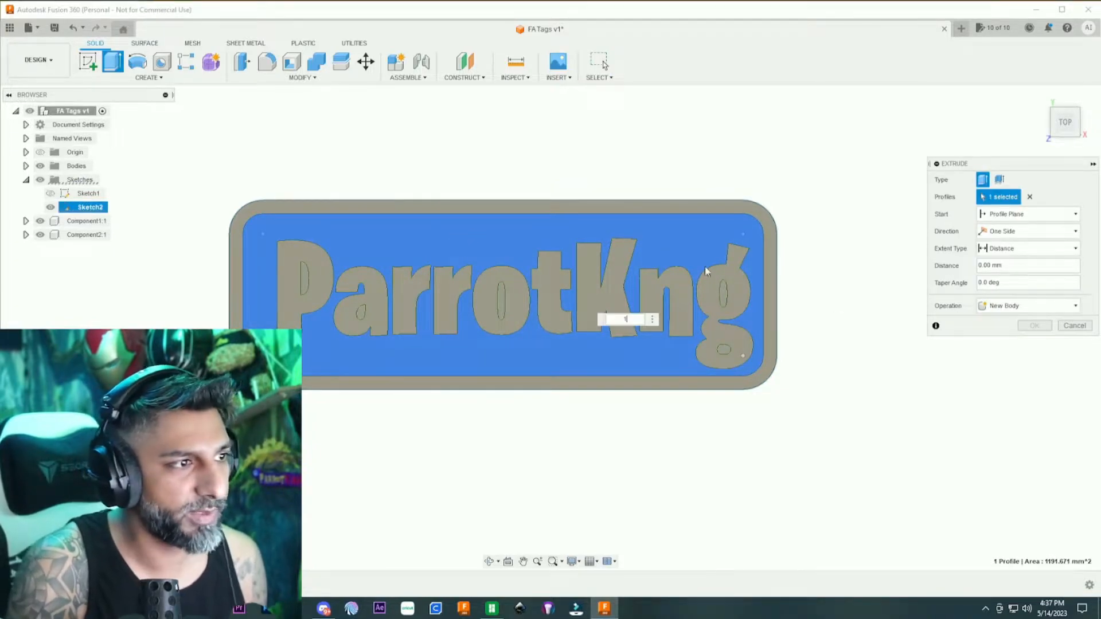
pyautogui.click(1026, 306)
pyautogui.click(996, 373)
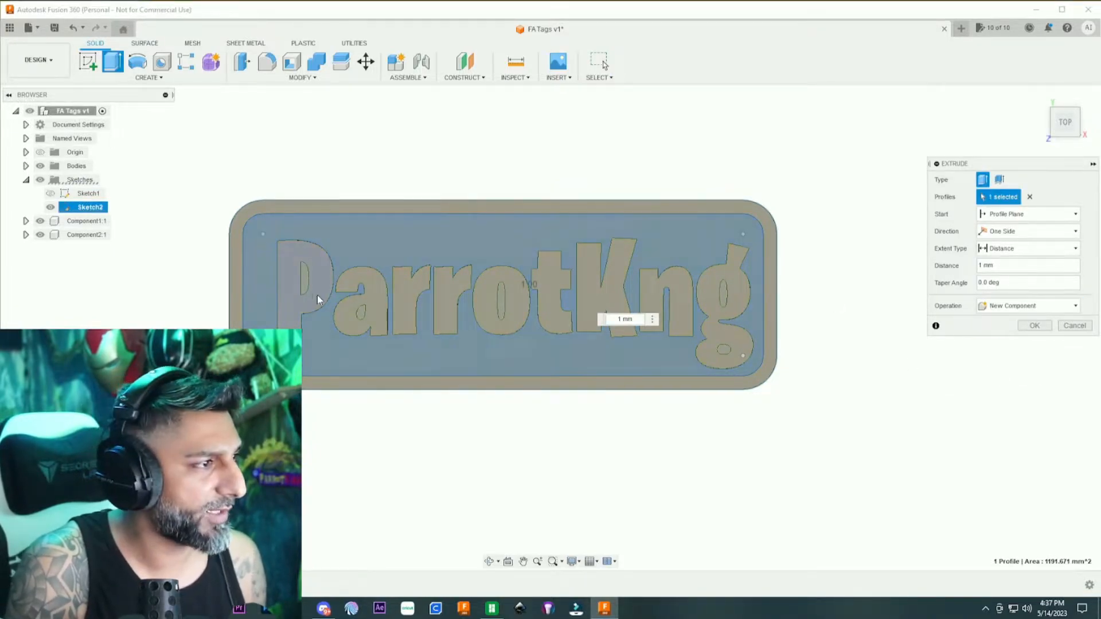
pyautogui.click(306, 283)
pyautogui.click(360, 312)
pyautogui.click(503, 303)
pyautogui.click(723, 297)
pyautogui.click(726, 349)
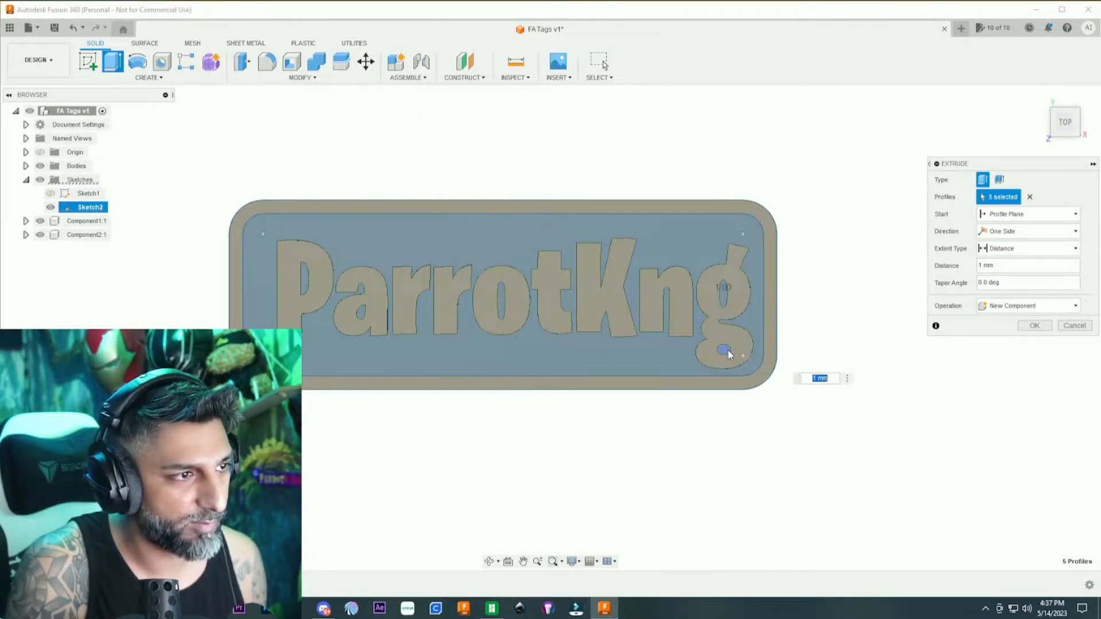
pyautogui.press('Return')
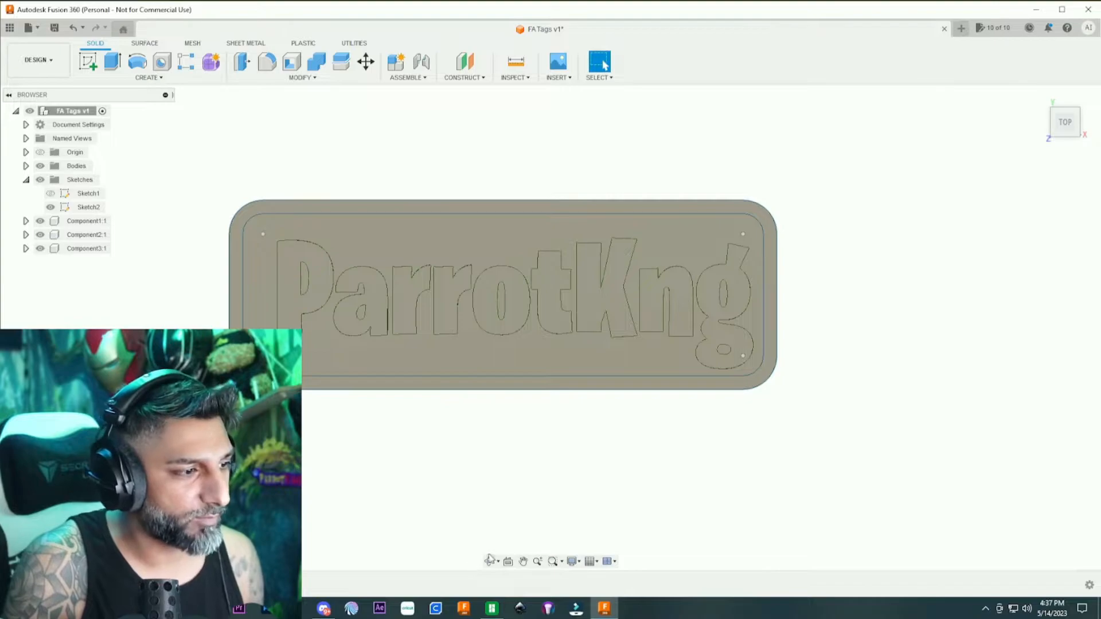
# Hide Sketch2 and examine the extruded tag from several angles, finishing in the top view
pyautogui.click(490, 561)
pyautogui.moveTo(476, 504); pyautogui.dragTo(494, 472)
pyautogui.scroll(-1, 494, 472)
pyautogui.scroll(1, 493, 472)
pyautogui.press('Escape')
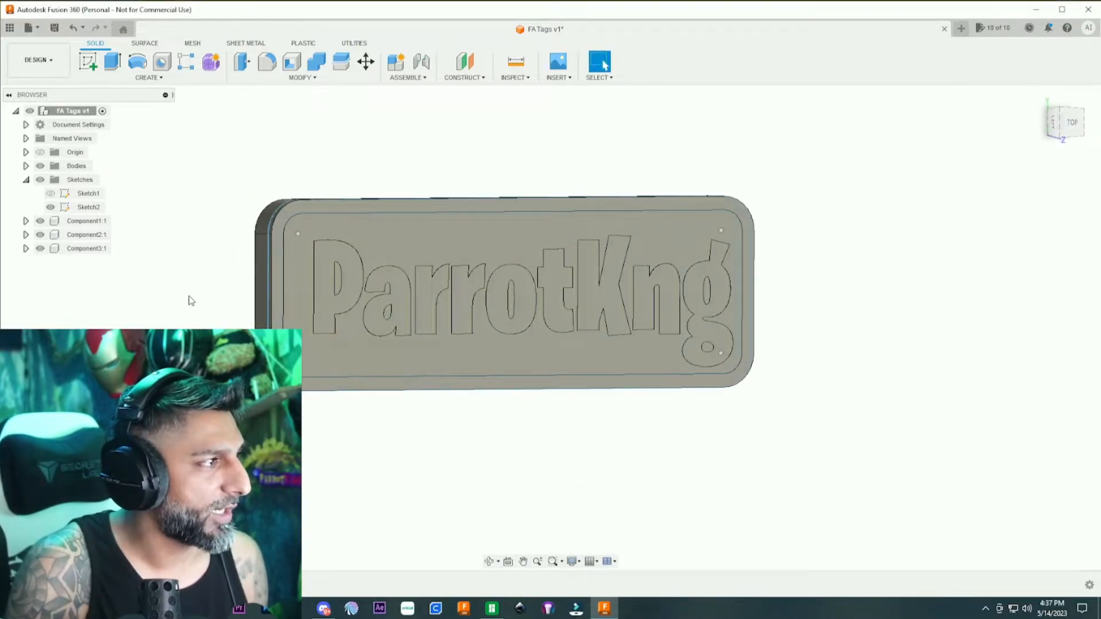
pyautogui.click(50, 207)
pyautogui.click(490, 560)
pyautogui.moveTo(495, 516); pyautogui.dragTo(421, 422)
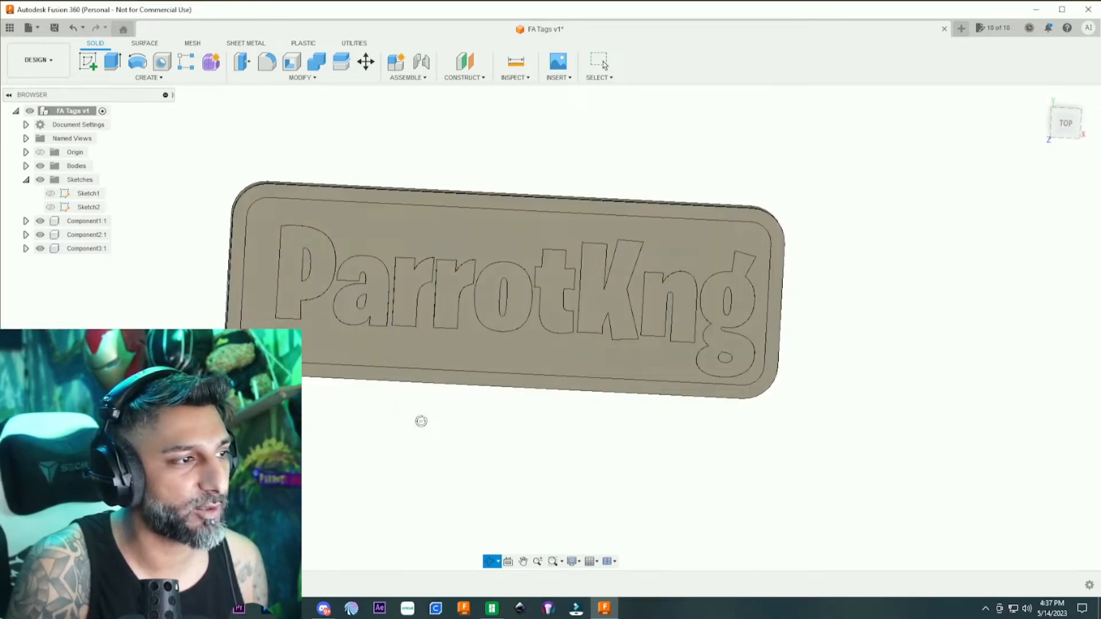
pyautogui.press('Escape')
pyautogui.click(1064, 128)
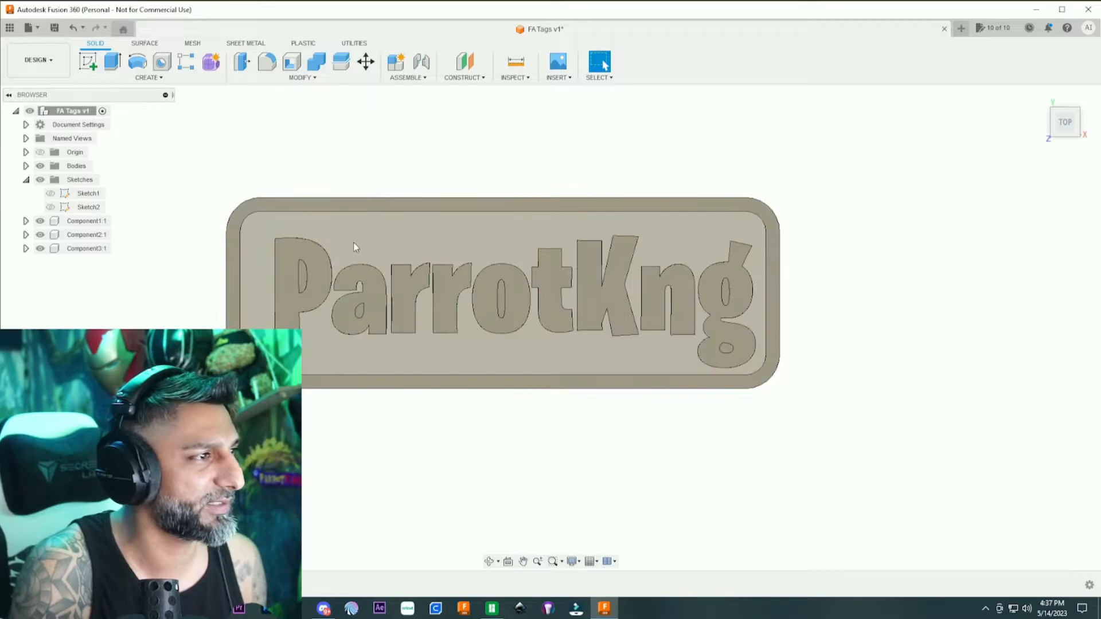
# Try a 5 mm diameter, 5 mm deep hole between the border and the letter P, and undo it
pyautogui.click(162, 61)
pyautogui.click(239, 293)
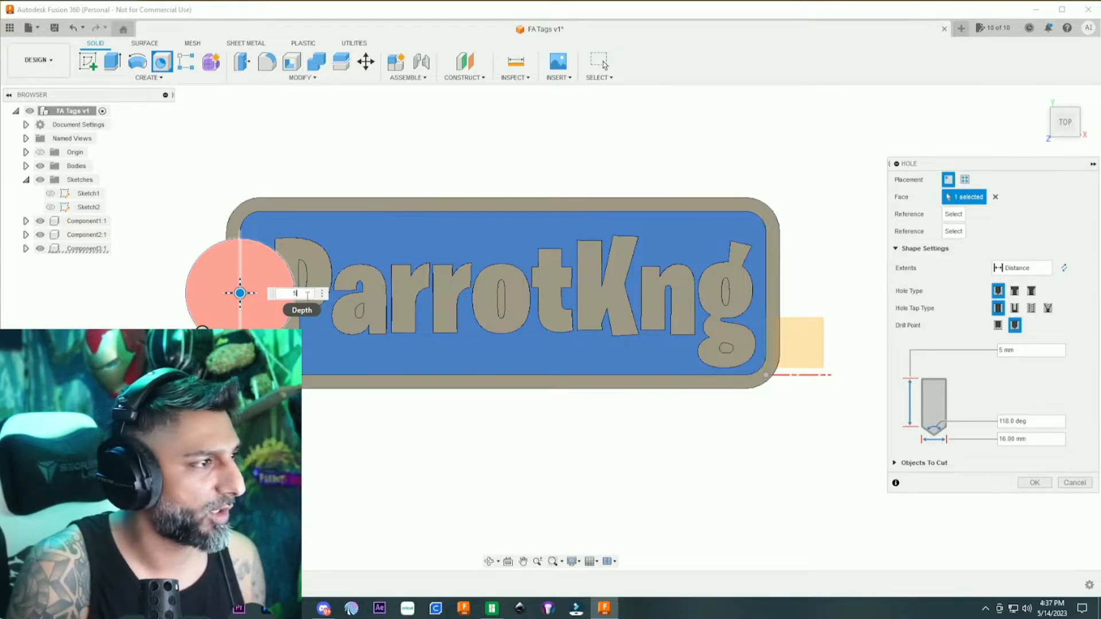
pyautogui.moveTo(203, 328); pyautogui.dragTo(232, 319)
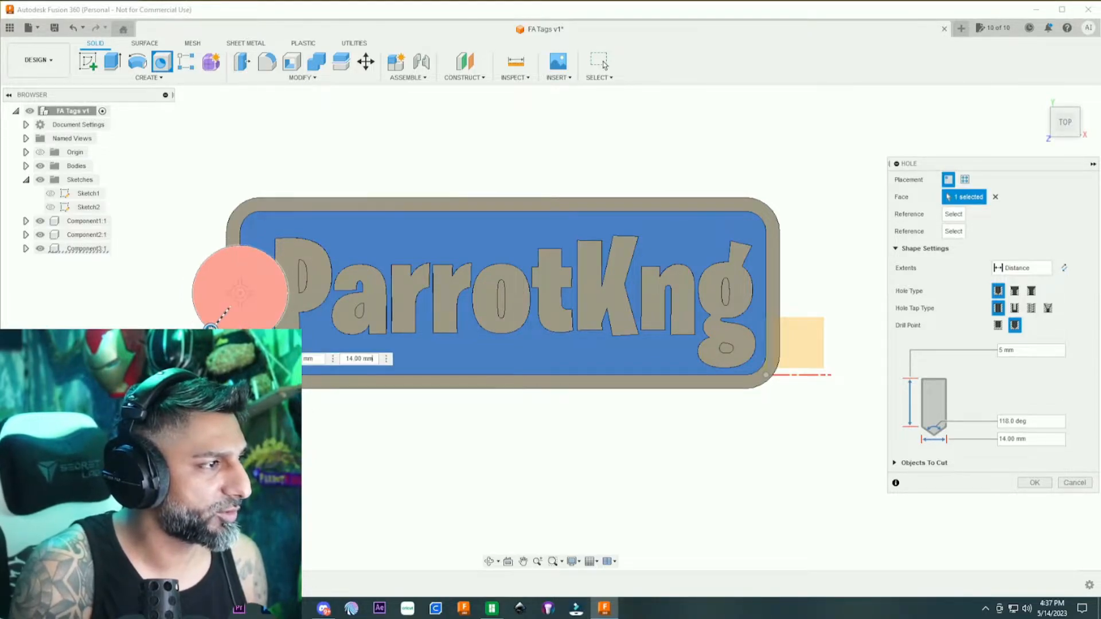
pyautogui.write('5')
pyautogui.press('Return')
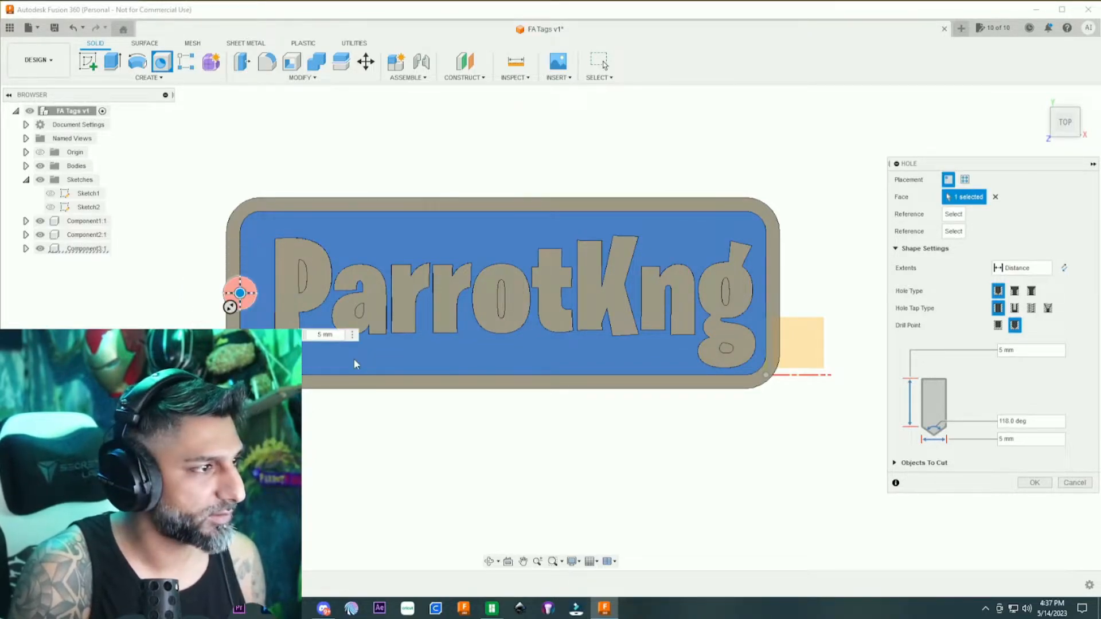
pyautogui.moveTo(240, 293); pyautogui.dragTo(255, 293)
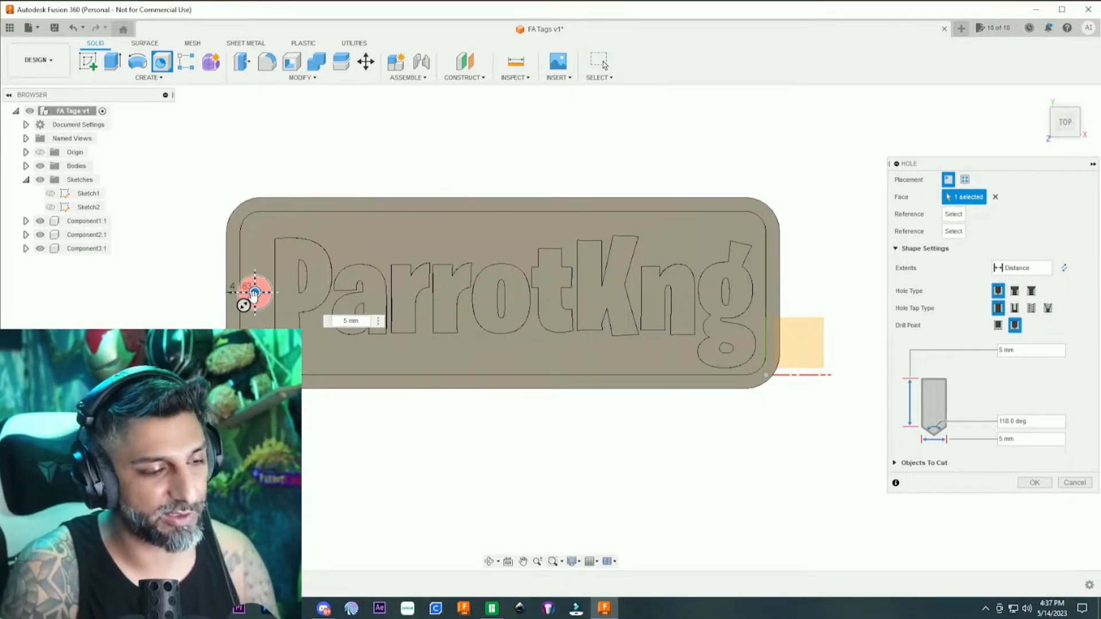
pyautogui.press('Return')
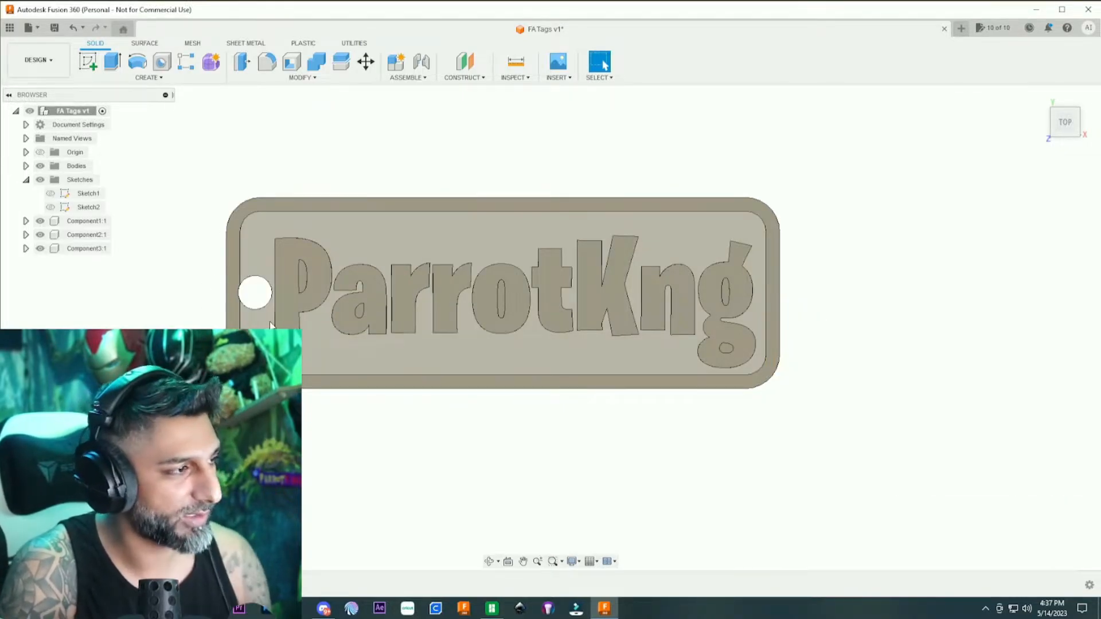
pyautogui.hotkey('ctrl', 'z')
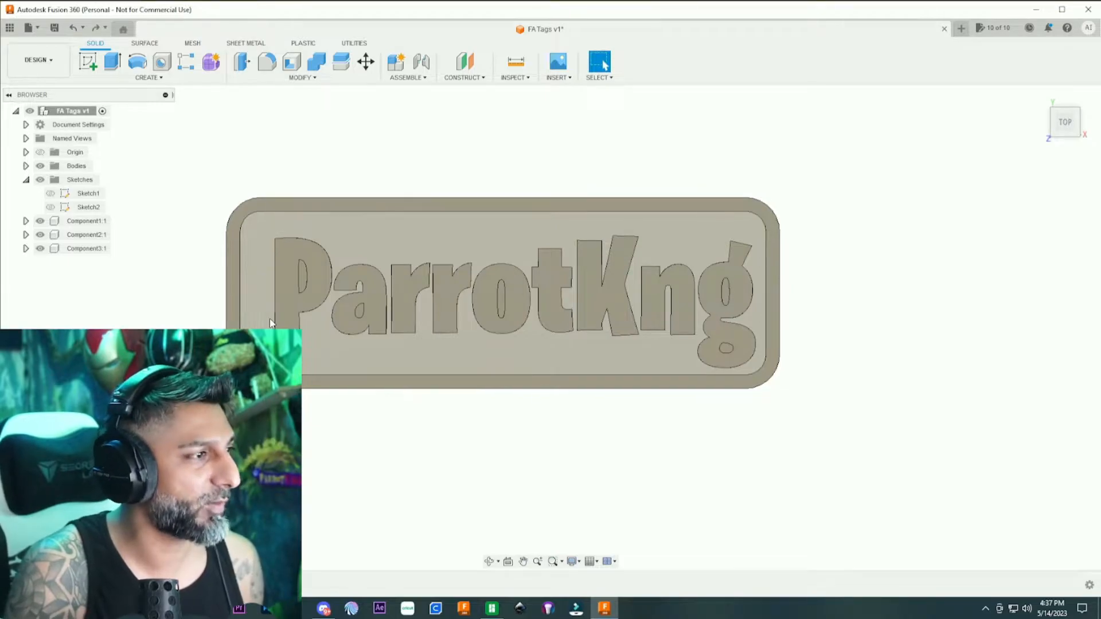
# Undo the tag's extrusions back to the open lettering and border sketch
pyautogui.hotkey('ctrl', 'z')
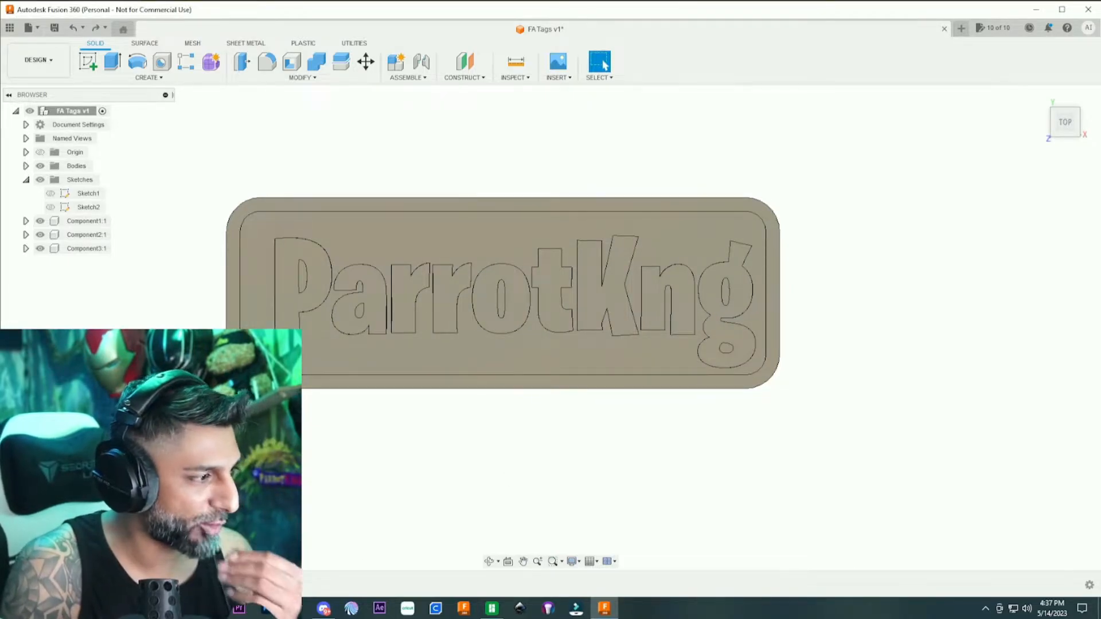
pyautogui.hotkey('ctrl', 'z')
pyautogui.hotkey('ctrl', 'z')
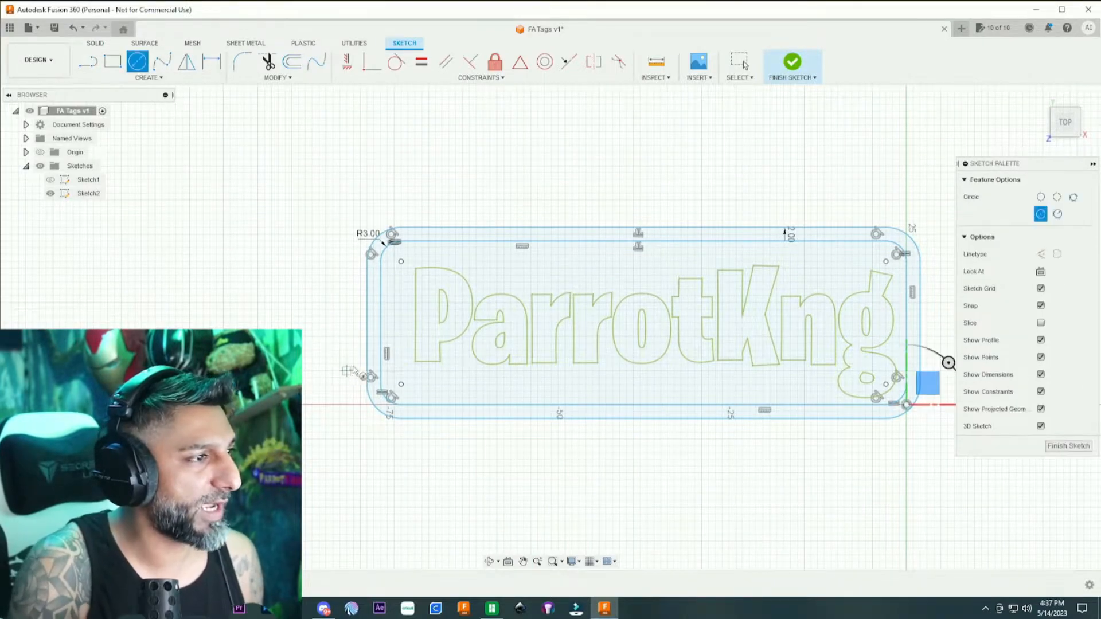
# Sketch a circle about 14 mm in diameter over the tag's short edge beside the P, with a smaller concentric circle inside
pyautogui.click(373, 323)
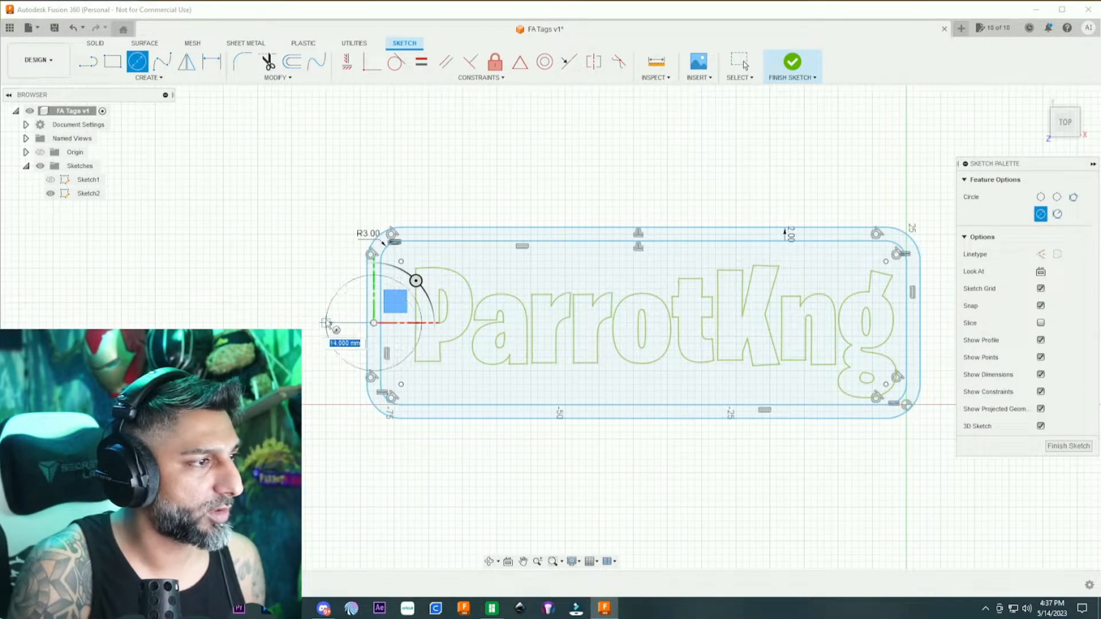
pyautogui.click(326, 323)
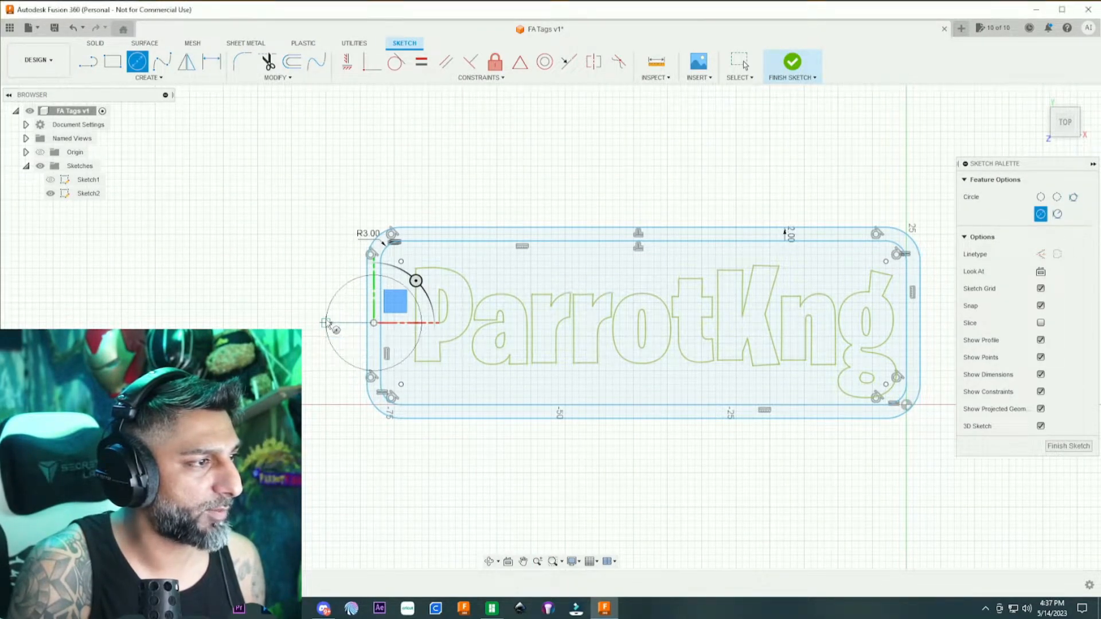
pyautogui.click(373, 323)
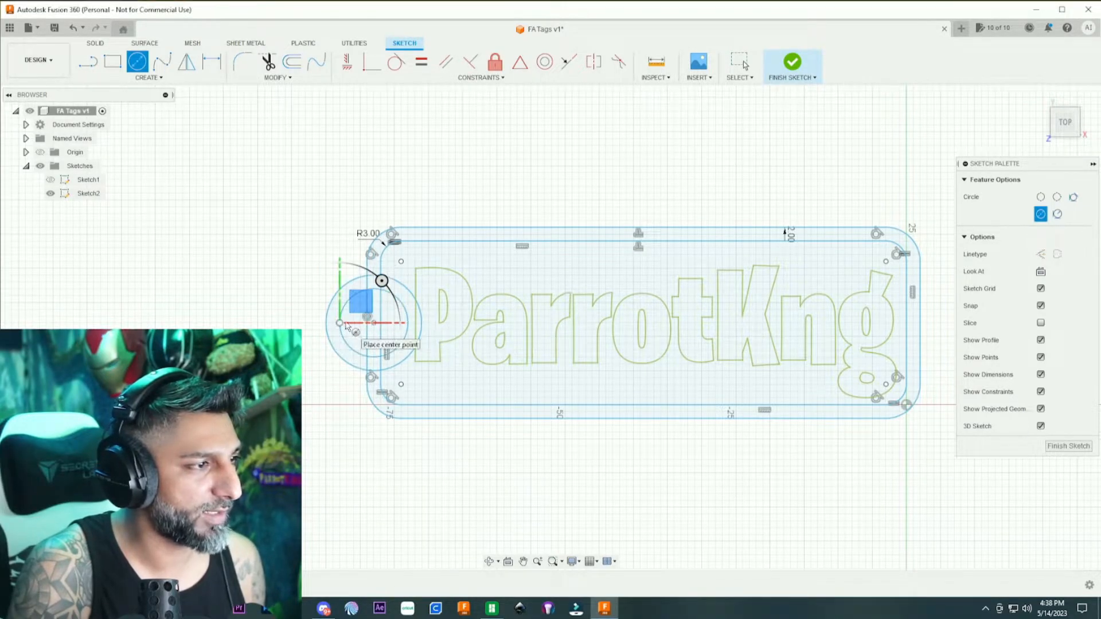
# Trim the portions of both ring circles that lie inside the tag outline, and finish the sketch
pyautogui.press('t')
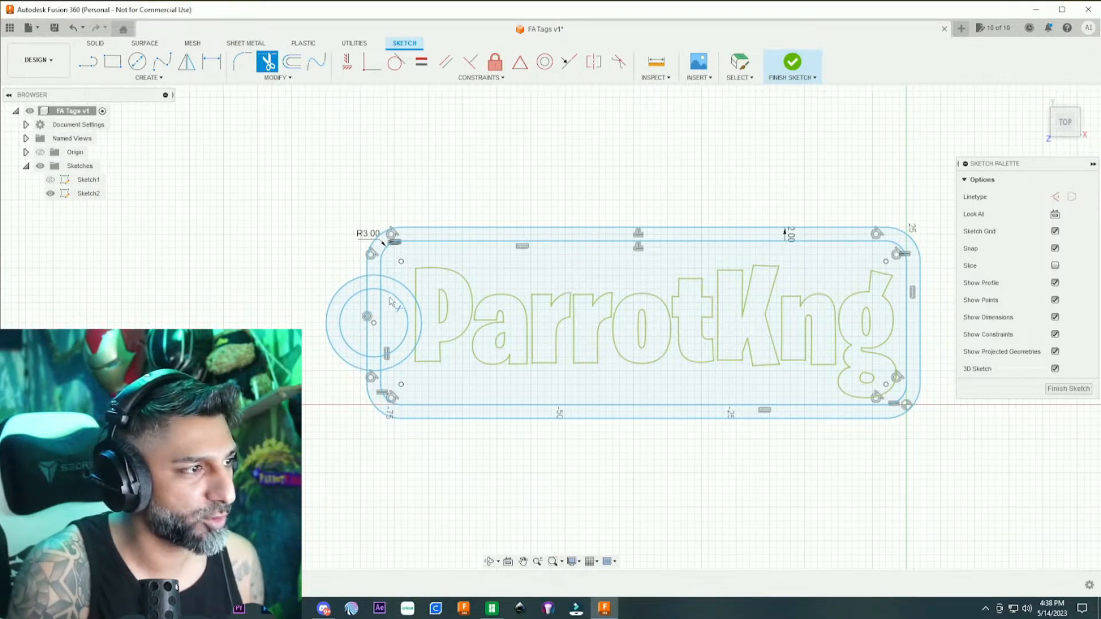
pyautogui.click(381, 295)
pyautogui.click(380, 294)
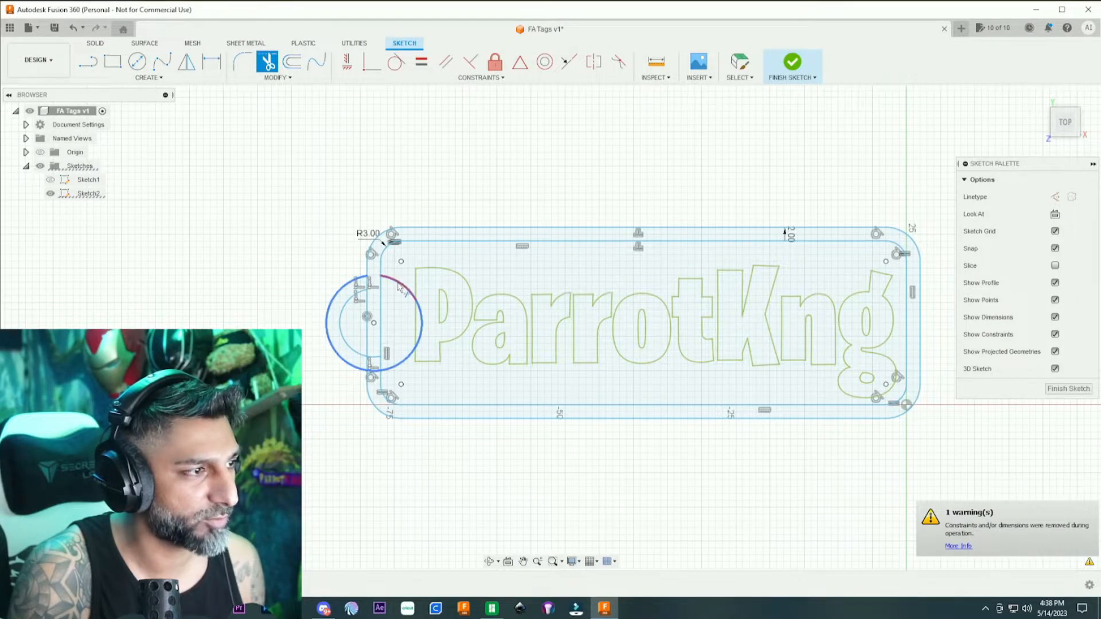
pyautogui.click(404, 362)
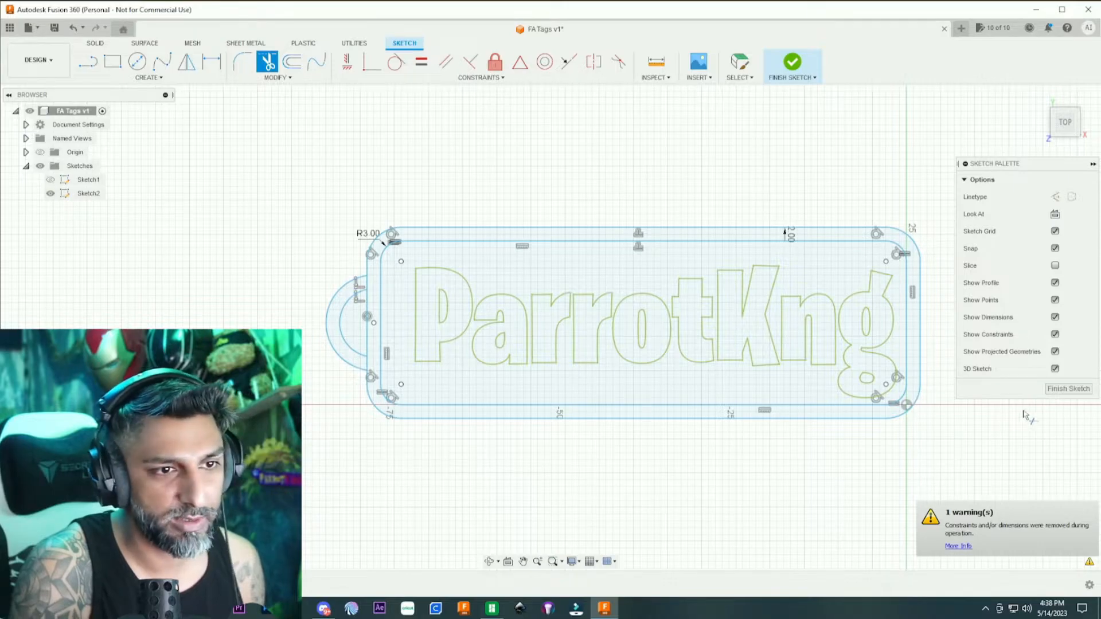
pyautogui.click(1068, 389)
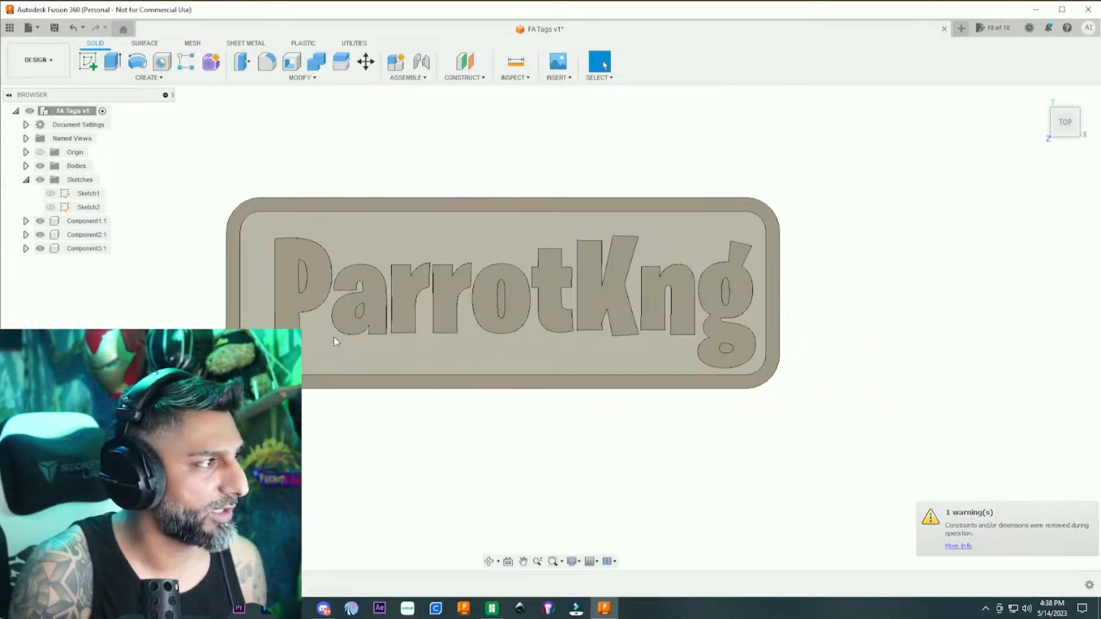
# Show Sketch2, select the ring profile and examine it against the tag's thickness, returning to the top view
pyautogui.click(51, 207)
pyautogui.moveTo(162, 248); pyautogui.dragTo(224, 263, button='middle')
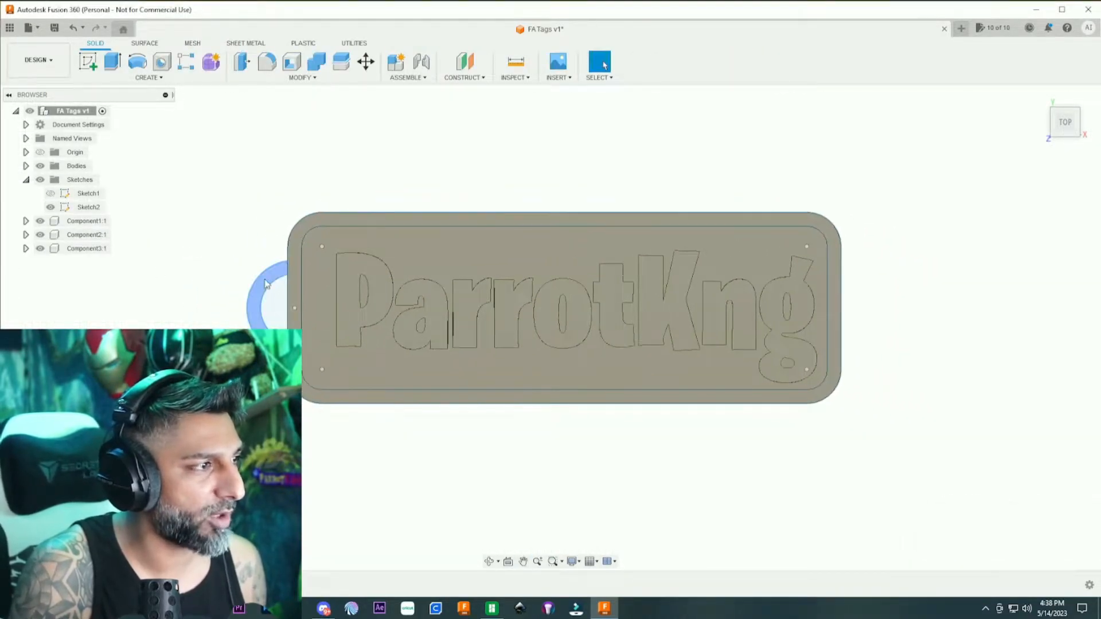
pyautogui.click(267, 285)
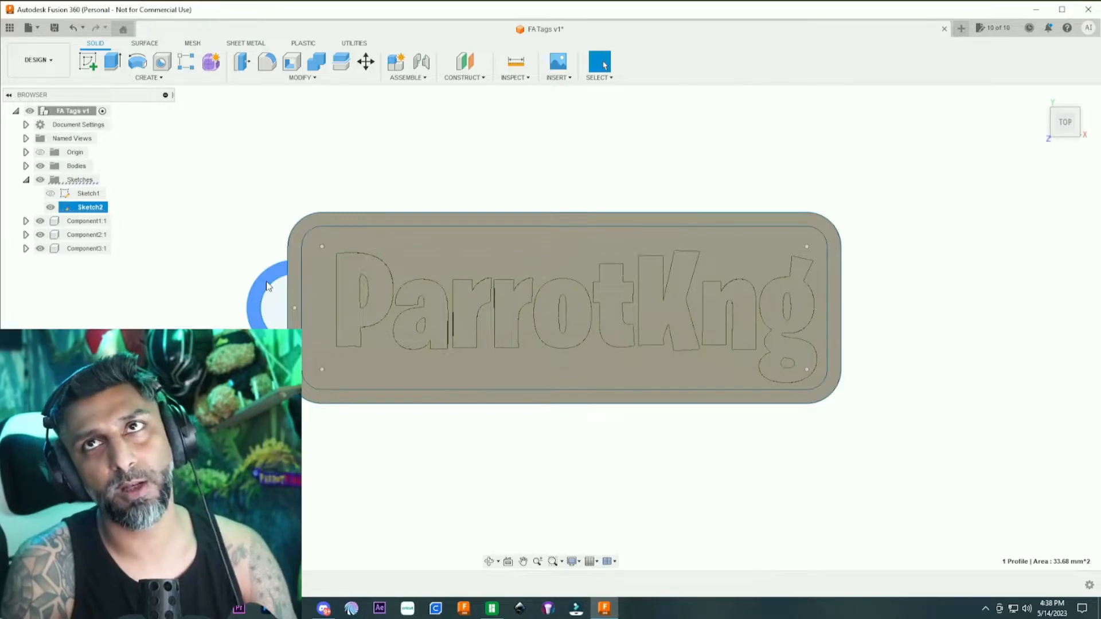
pyautogui.click(489, 561)
pyautogui.moveTo(462, 521); pyautogui.dragTo(509, 489)
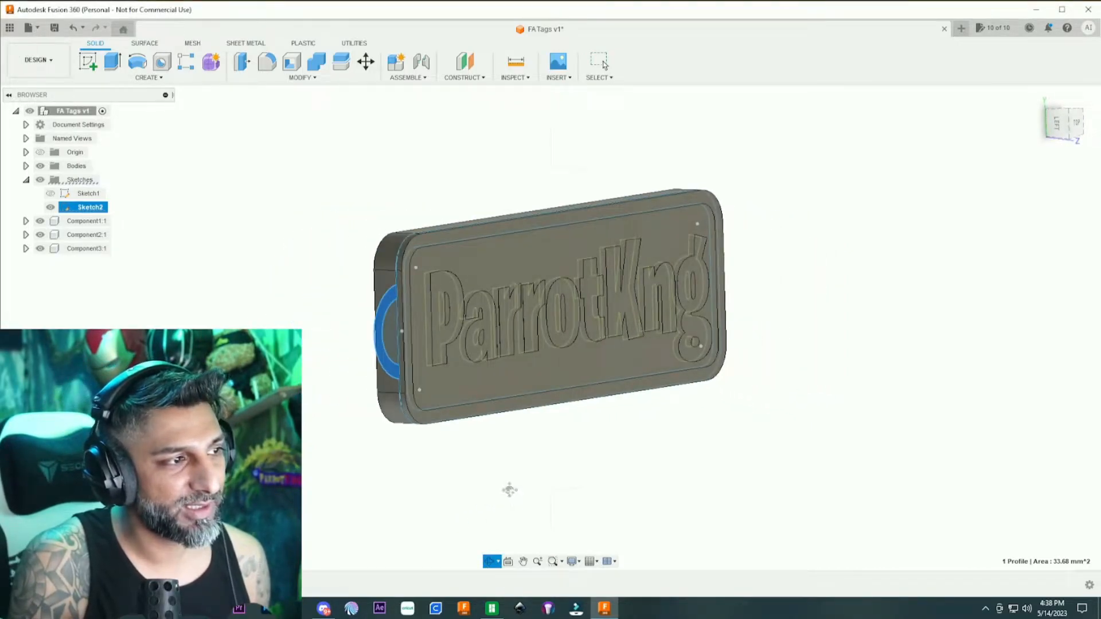
pyautogui.press('Escape')
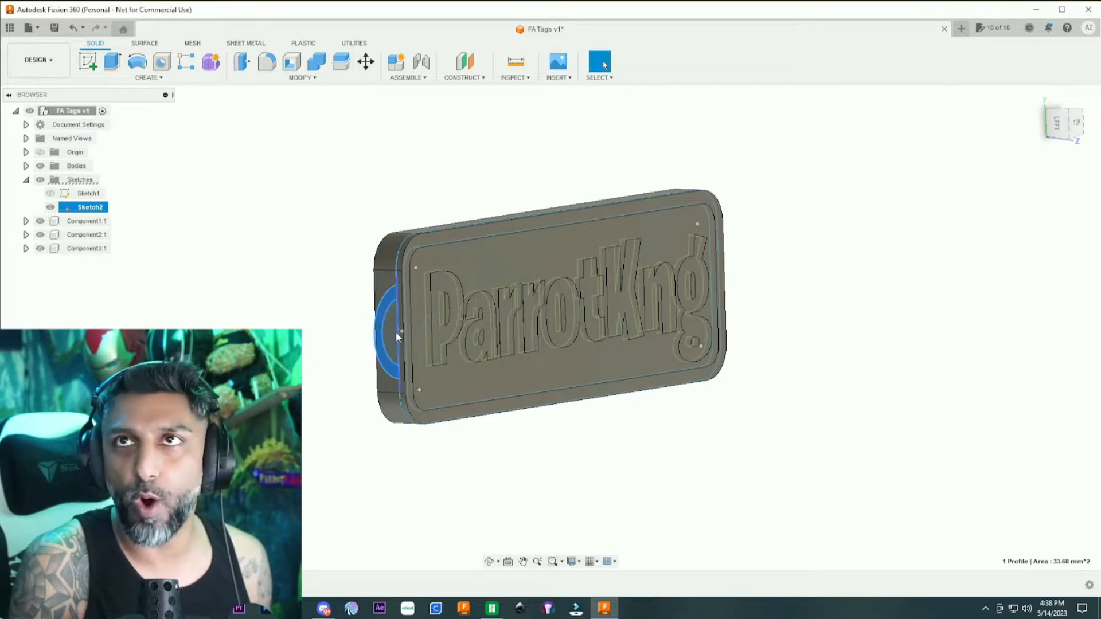
pyautogui.click(1077, 124)
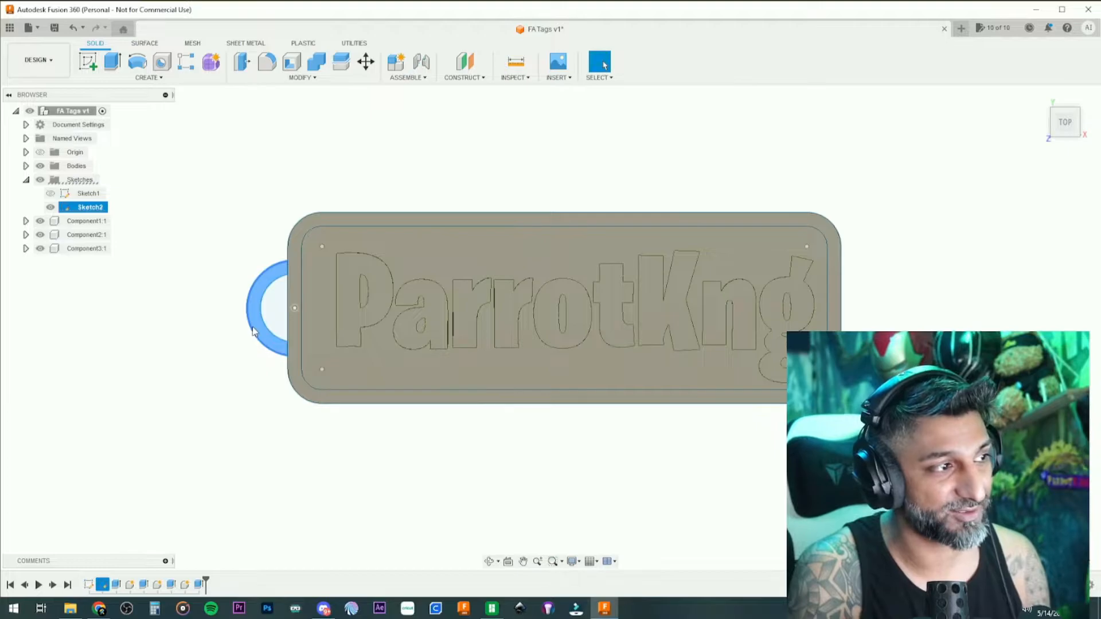
# Try adding the ring profile to the existing base extrusion
pyautogui.doubleClick(117, 585)
pyautogui.click(267, 353)
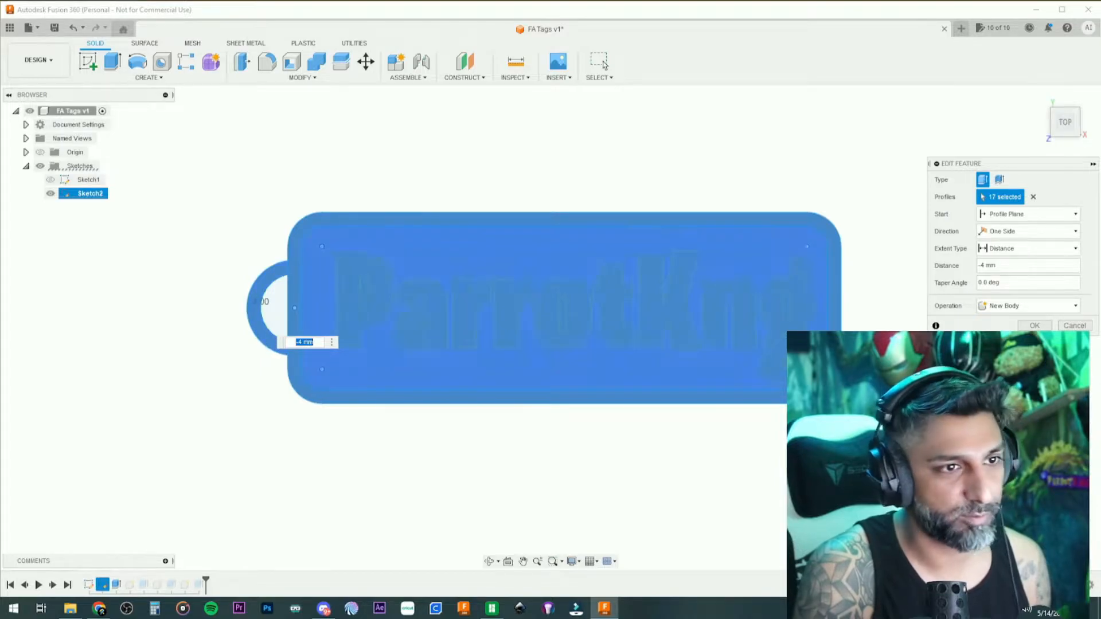
pyautogui.click(1035, 325)
# Try extruding the ring profile 1 mm as a separate component, examine it, and undo it
pyautogui.click(265, 340)
pyautogui.click(265, 340)
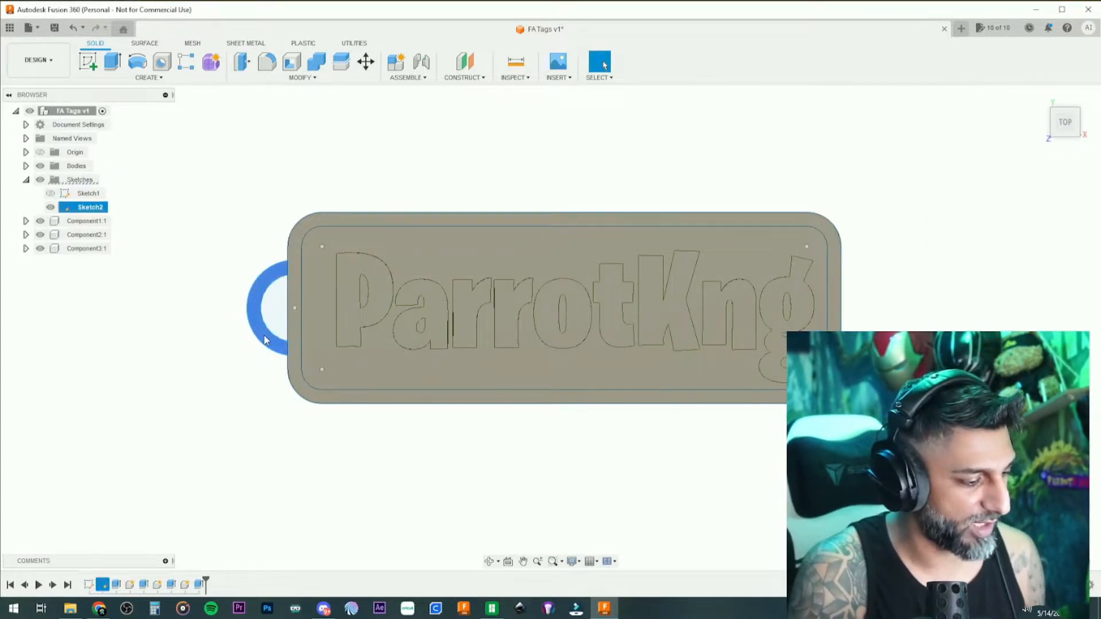
pyautogui.press('e')
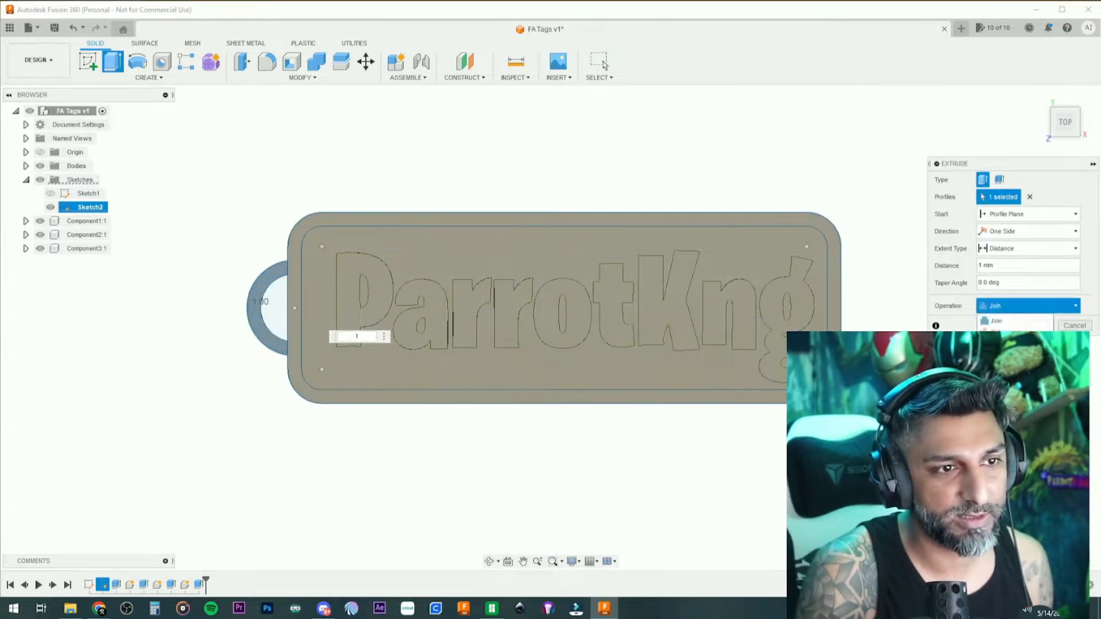
pyautogui.click(1034, 325)
pyautogui.click(490, 561)
pyautogui.moveTo(492, 484); pyautogui.dragTo(518, 437)
pyautogui.press('Escape')
pyautogui.click(1067, 120)
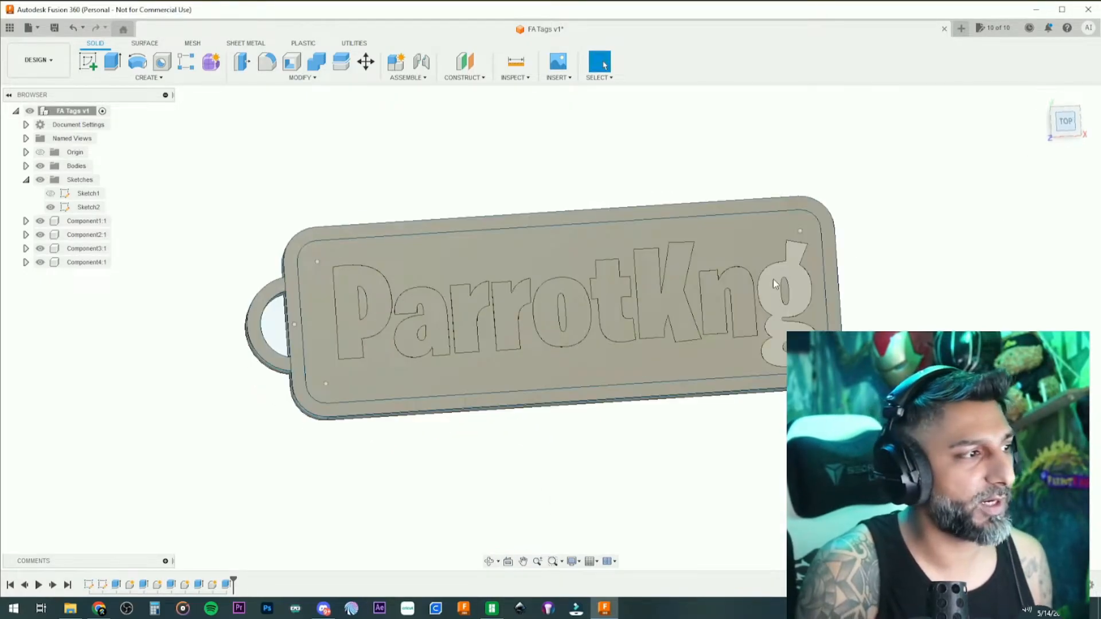
pyautogui.hotkey('ctrl', 'z')
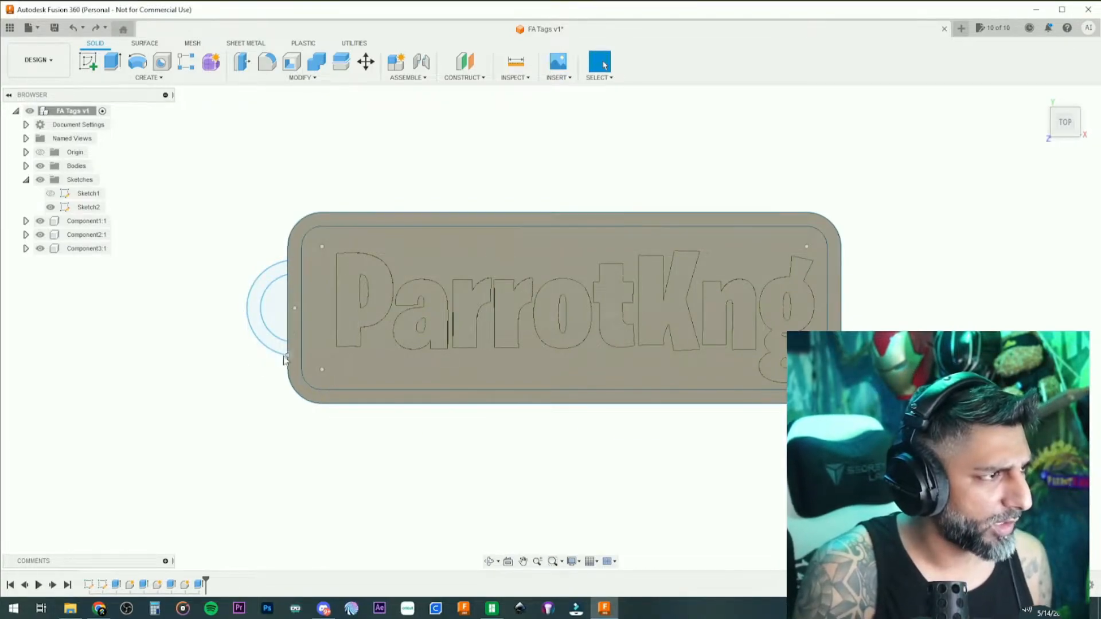
# Edit the base extrusion to include all tag profiles and the ring, leaving out the ring's opening, and inspect the result
pyautogui.doubleClick(116, 585)
pyautogui.moveTo(210, 160); pyautogui.dragTo(879, 469)
pyautogui.click(273, 296)
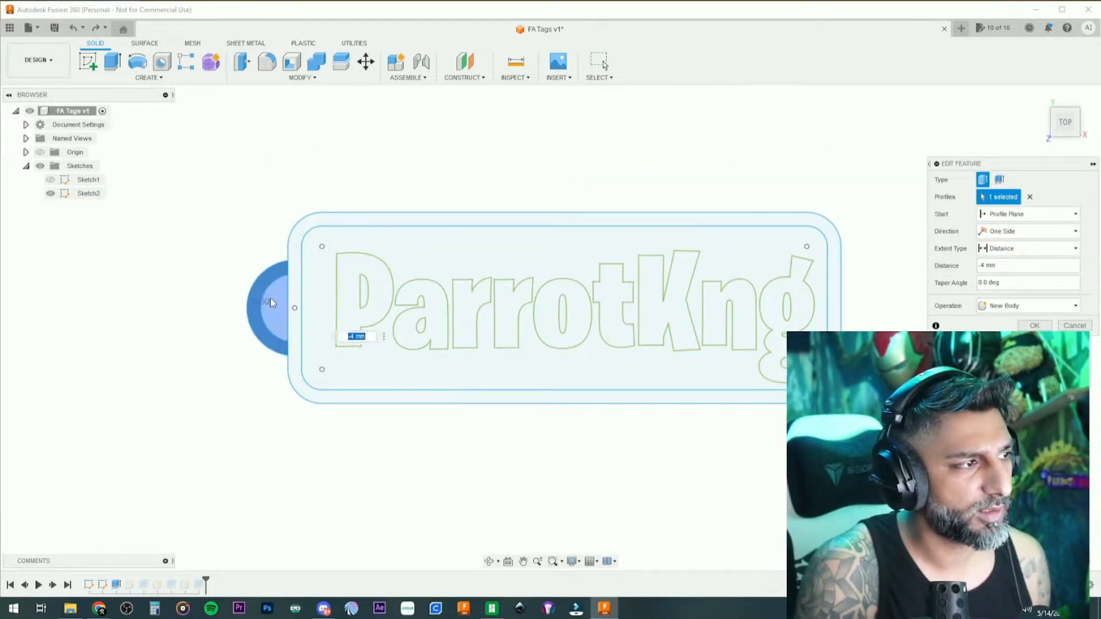
pyautogui.click(257, 290)
pyautogui.moveTo(498, 323); pyautogui.dragTo(425, 313, button='middle')
pyautogui.moveTo(149, 164); pyautogui.dragTo(803, 492)
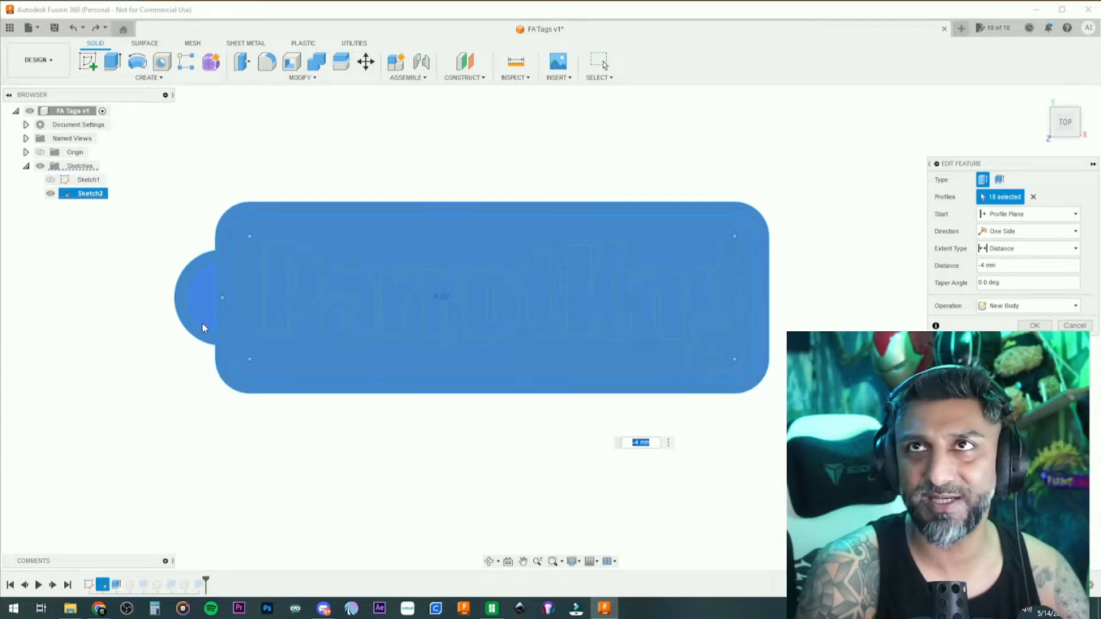
pyautogui.click(195, 295)
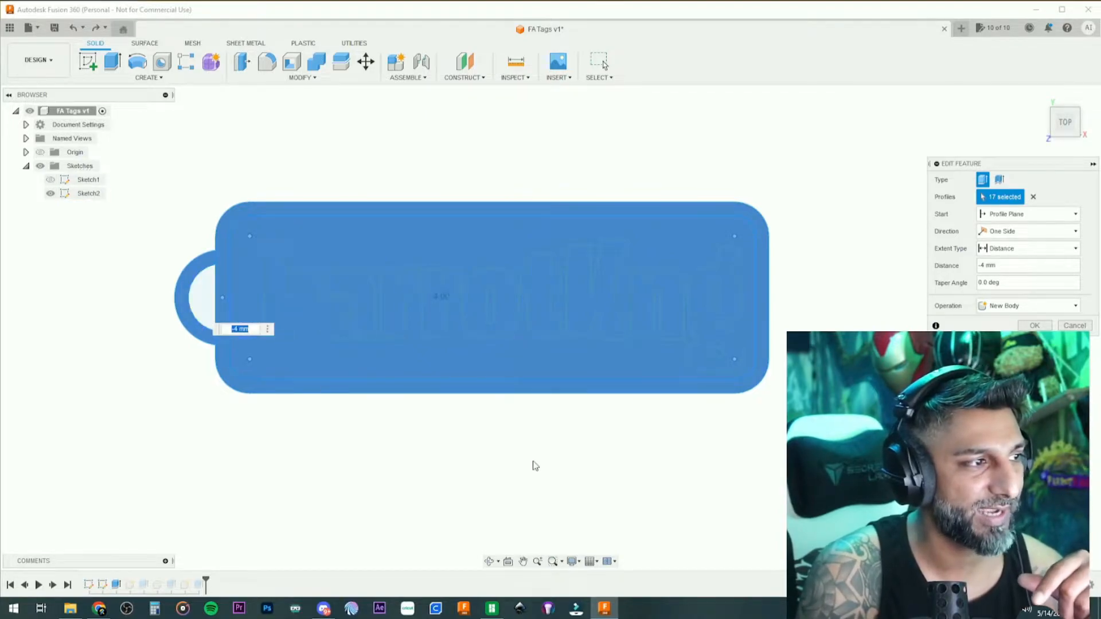
pyautogui.press('Return')
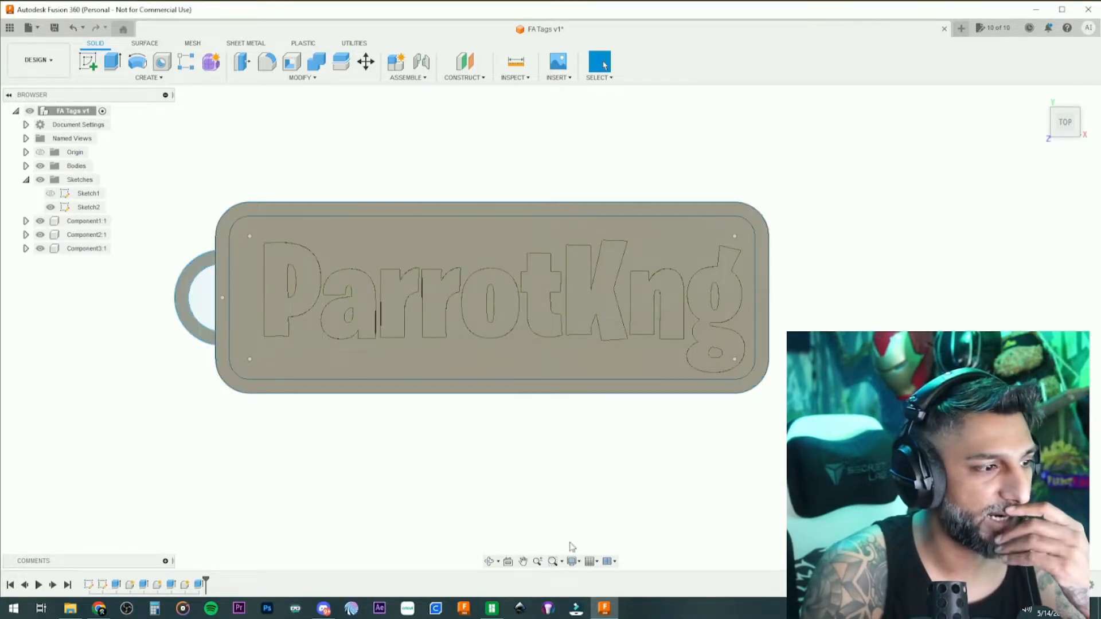
pyautogui.click(489, 561)
pyautogui.moveTo(565, 476); pyautogui.dragTo(578, 457)
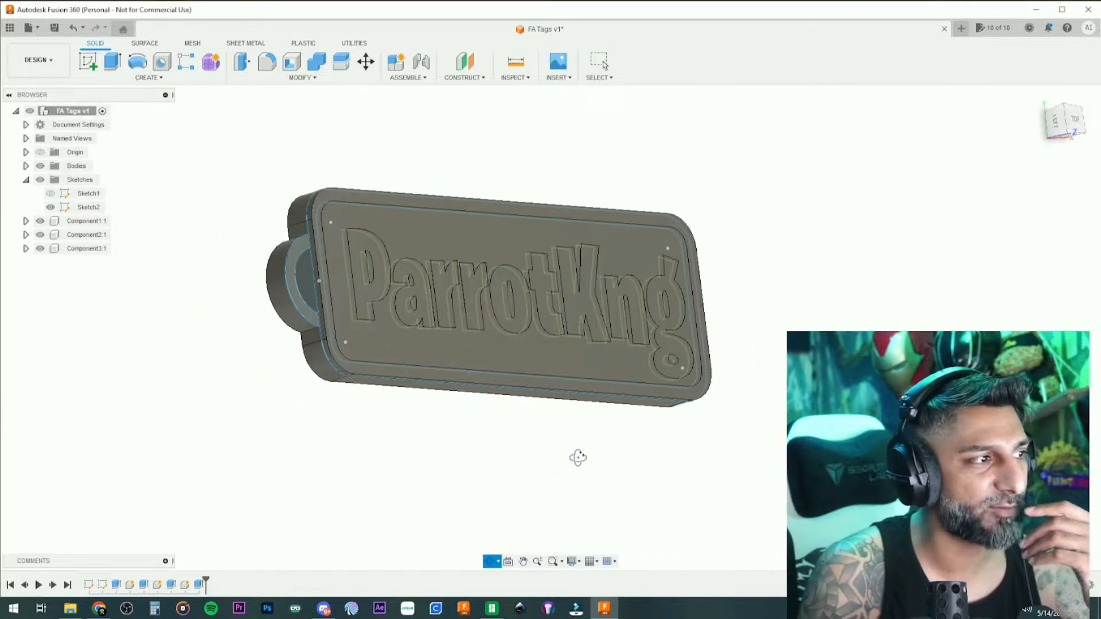
pyautogui.press('Escape')
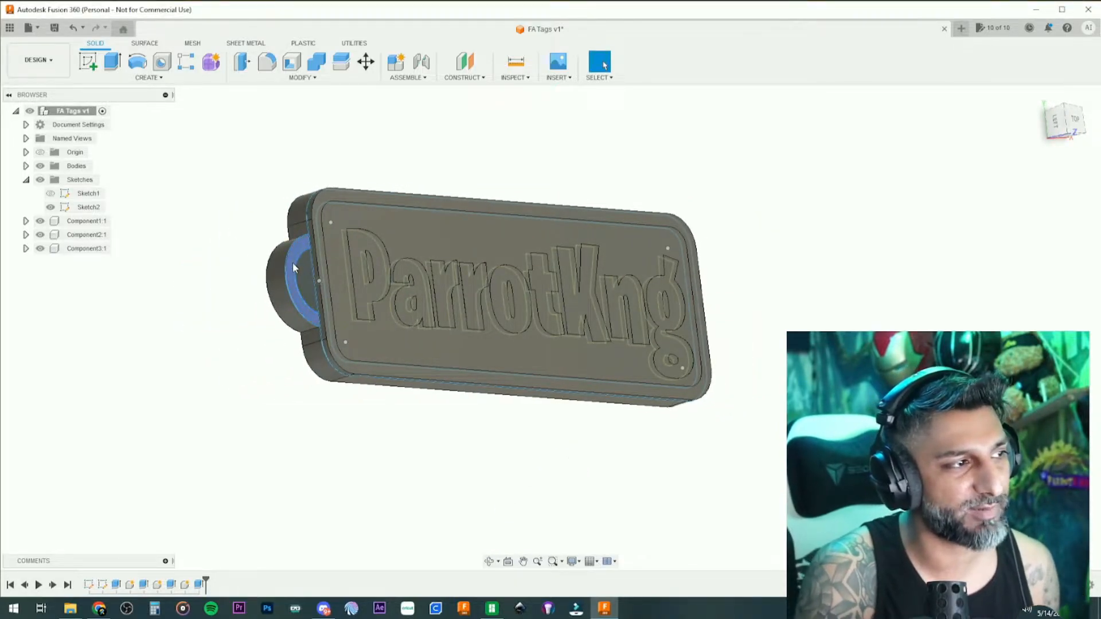
# Save the design and export it as a STEP file named PK Tag Method 1
pyautogui.click(54, 28)
pyautogui.click(612, 335)
pyautogui.click(28, 28)
pyautogui.click(44, 172)
pyautogui.click(507, 218)
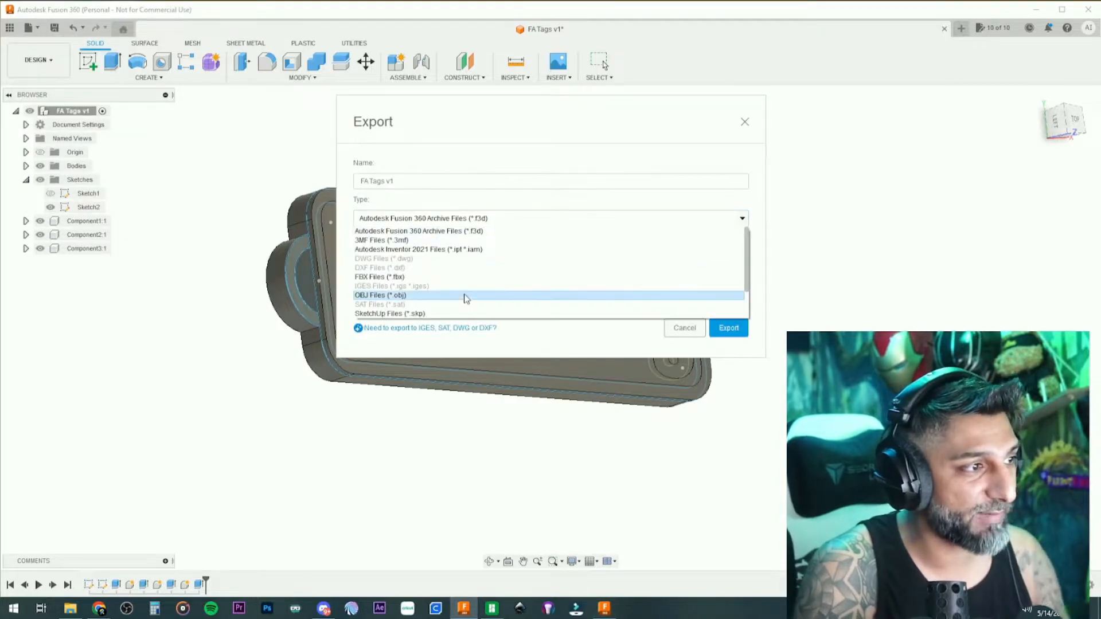
pyautogui.scroll(-3, 464, 297)
pyautogui.click(455, 296)
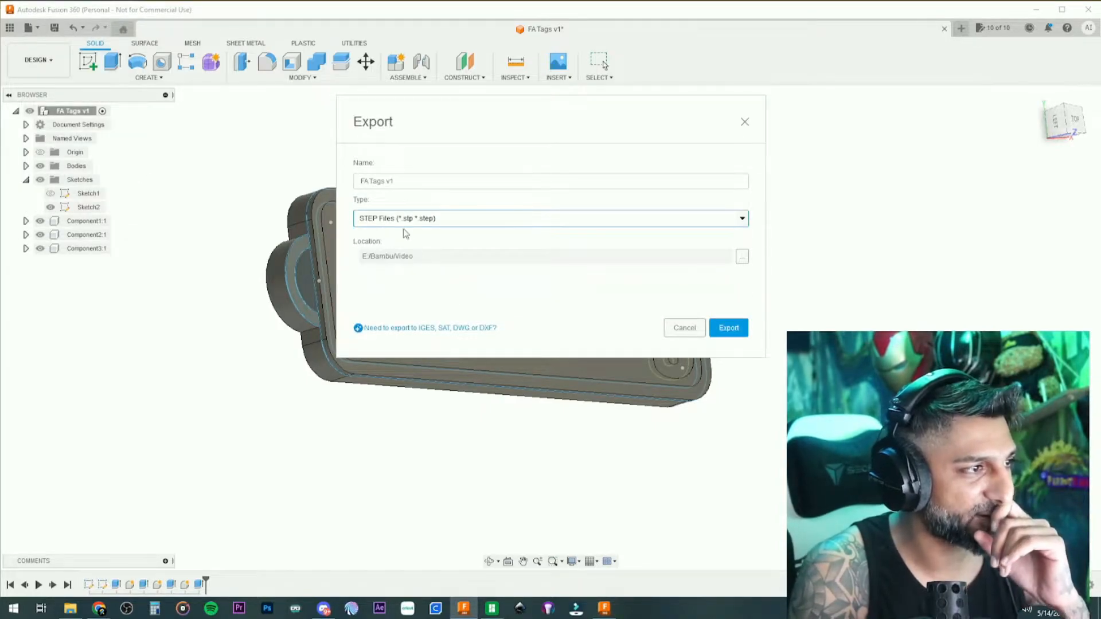
pyautogui.moveTo(398, 183); pyautogui.dragTo(339, 182)
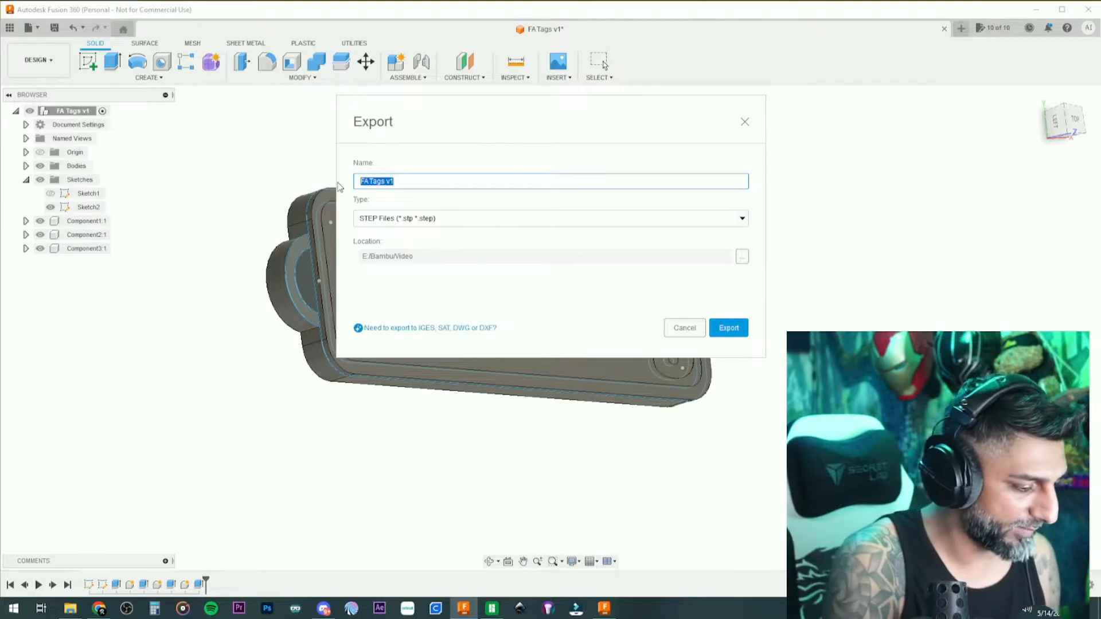
pyautogui.write('PK Ta')
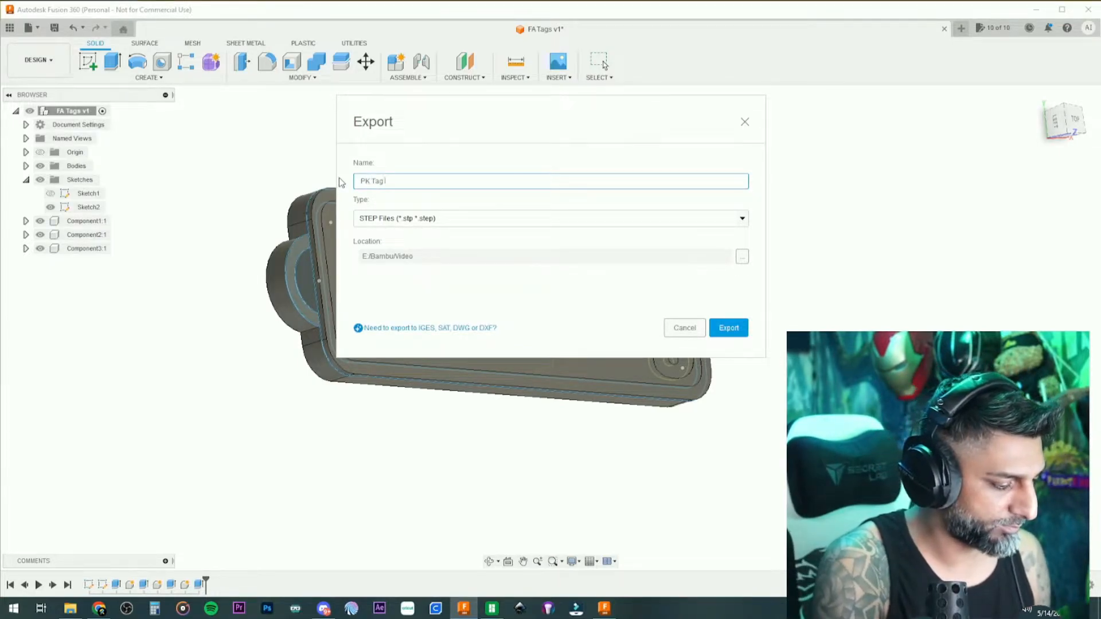
pyautogui.click(742, 333)
# Switch to Bambu Studio and delete the heart model from the build plate
pyautogui.click(492, 607)
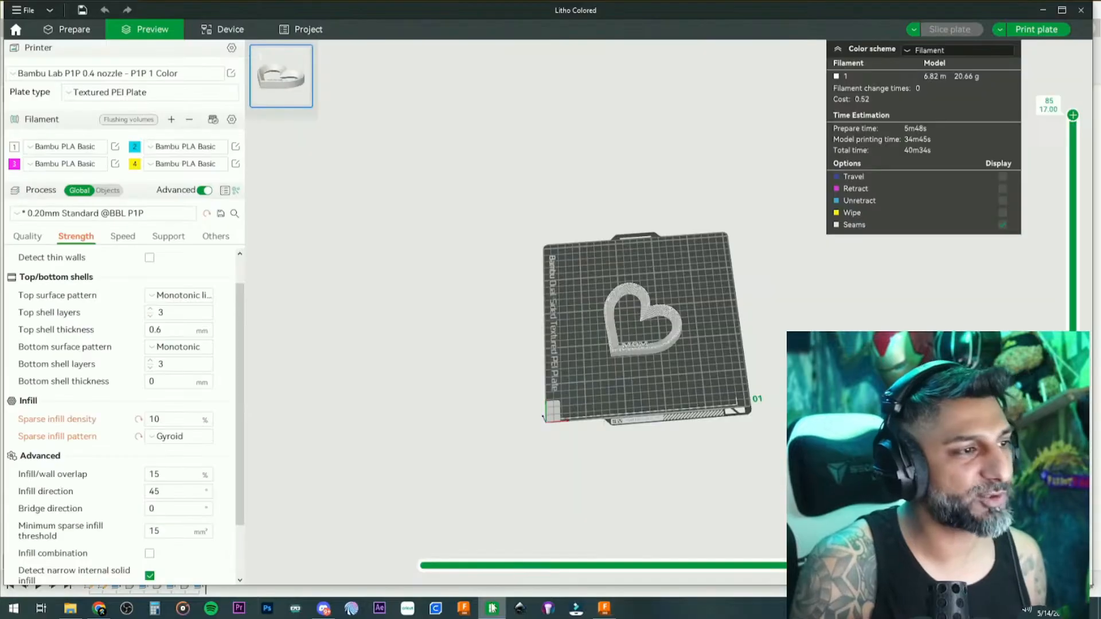
pyautogui.click(73, 29)
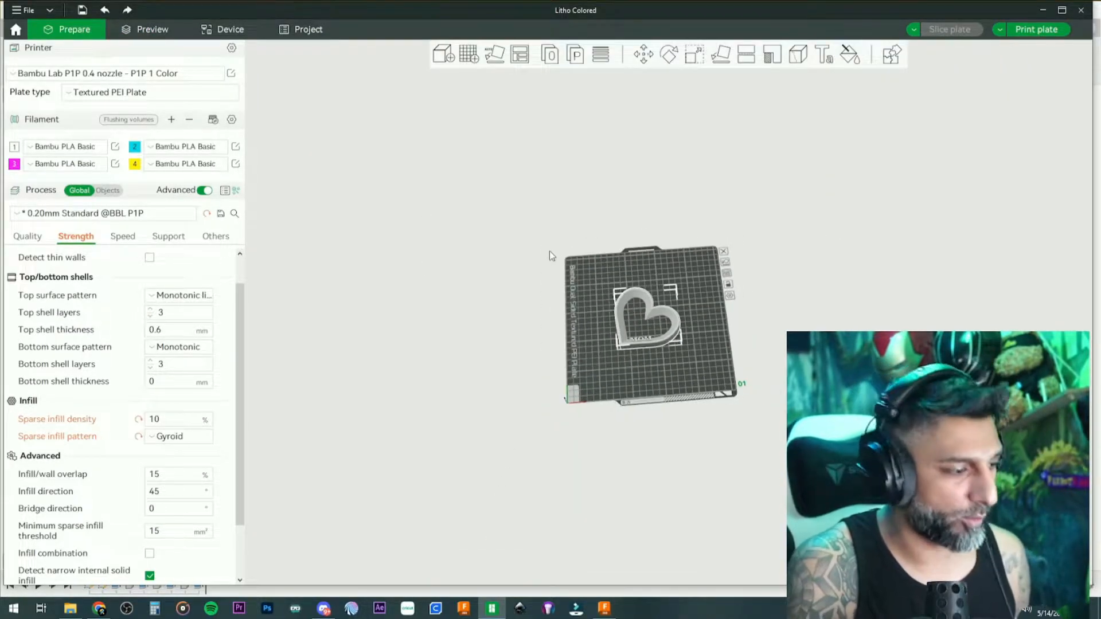
pyautogui.press('Delete')
# Import PK Tag Method 1.step from the Bambu Video folder onto the plate
pyautogui.hotkey('ctrl', 'i')
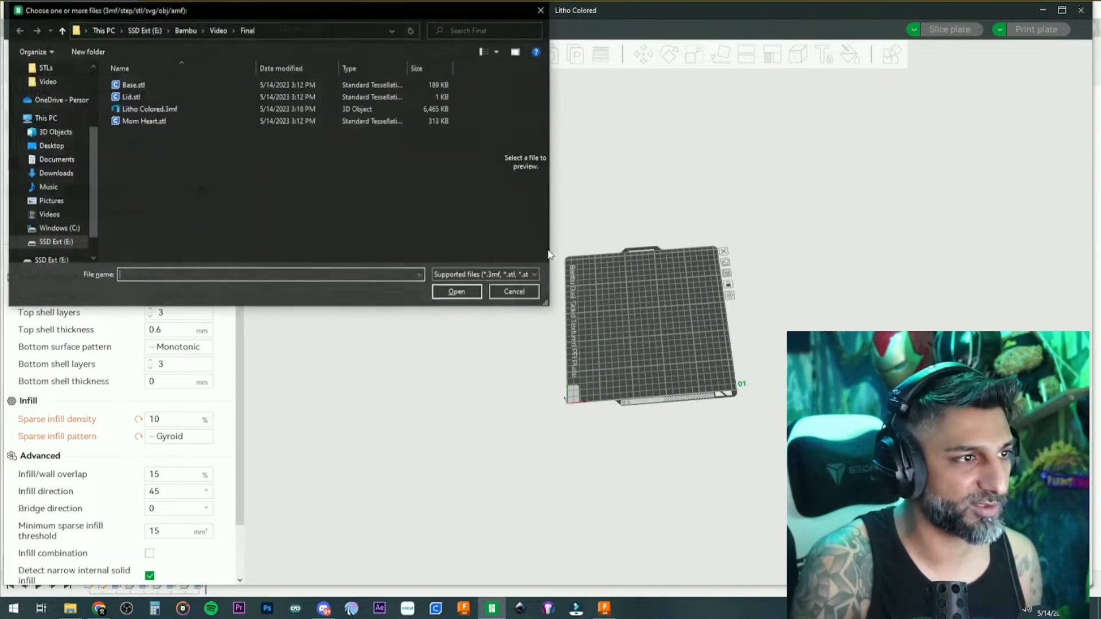
pyautogui.click(229, 33)
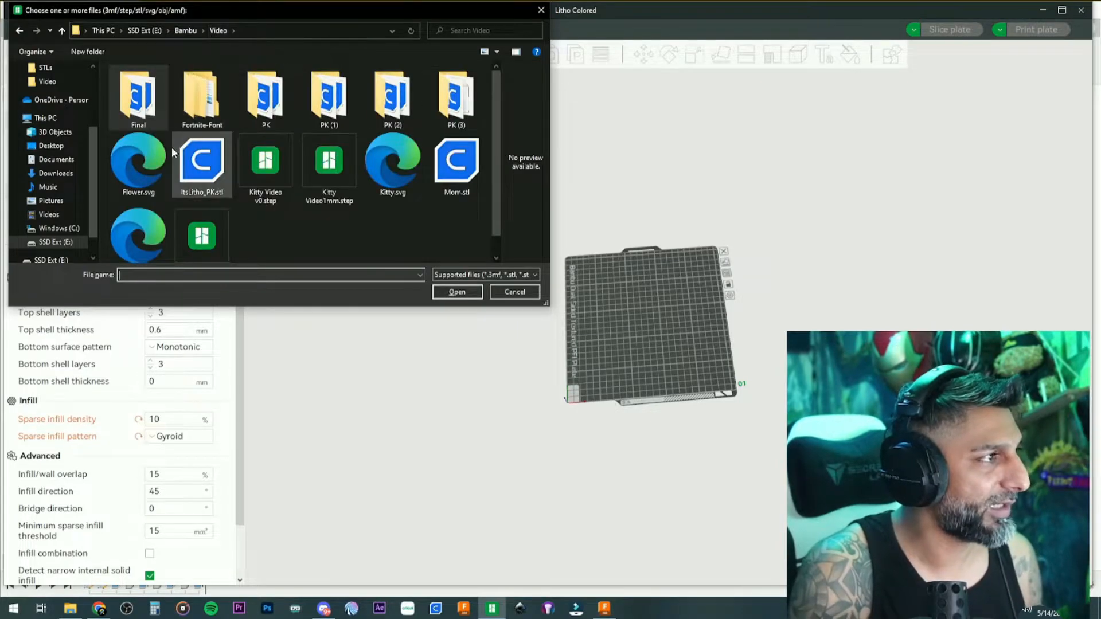
pyautogui.scroll(-1, 214, 215)
pyautogui.click(204, 218)
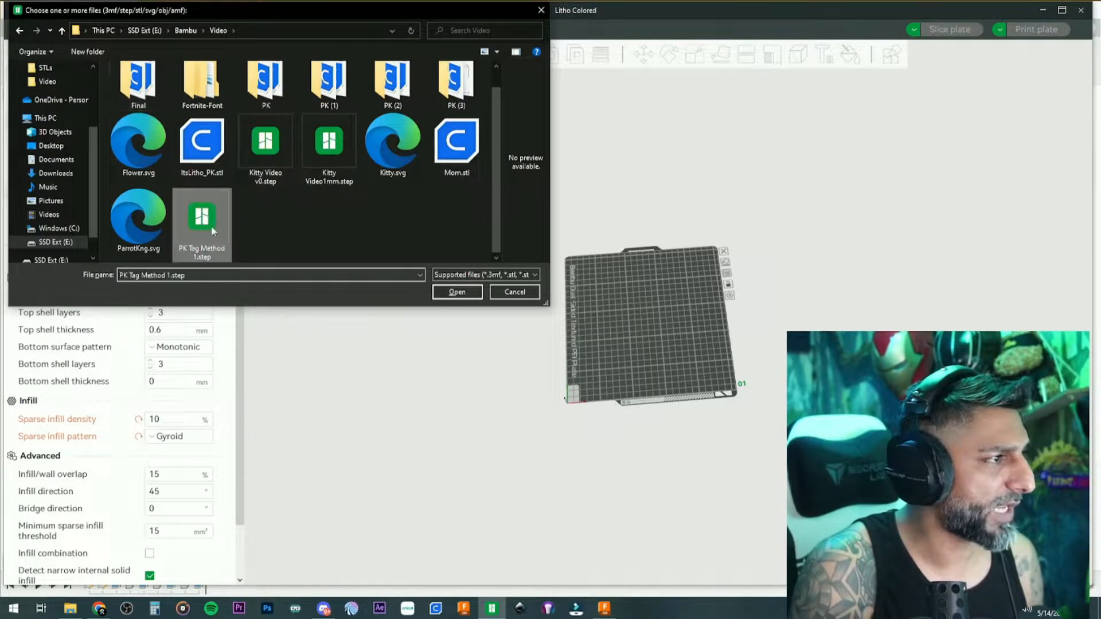
pyautogui.click(456, 292)
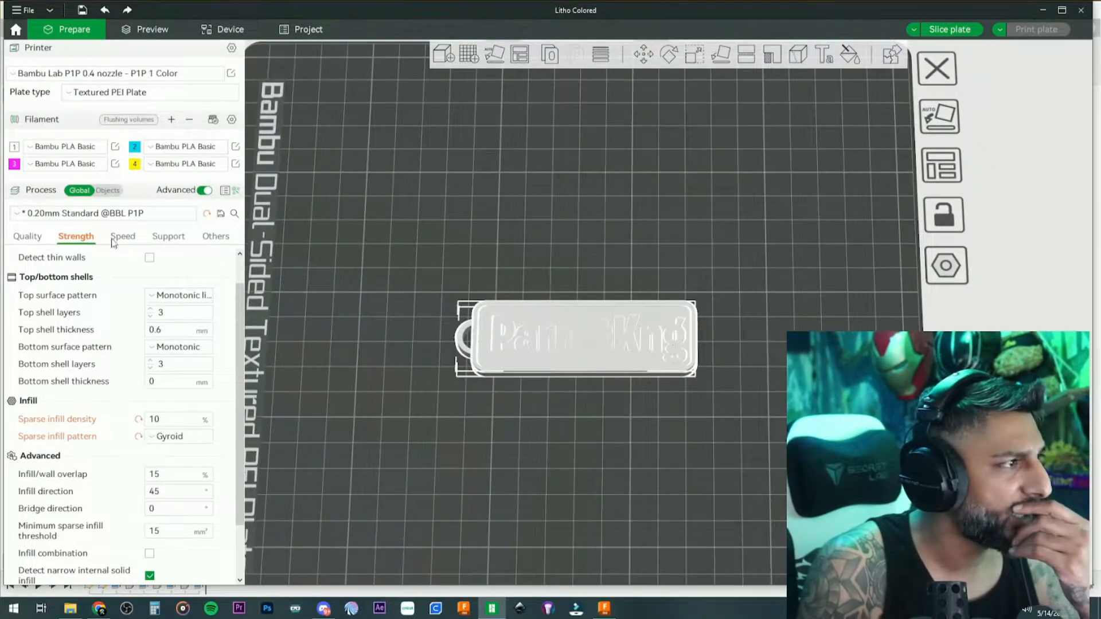
# Reset the global sparse infill density to 15 % and the sparse infill pattern to Grid
pyautogui.click(107, 191)
pyautogui.click(80, 190)
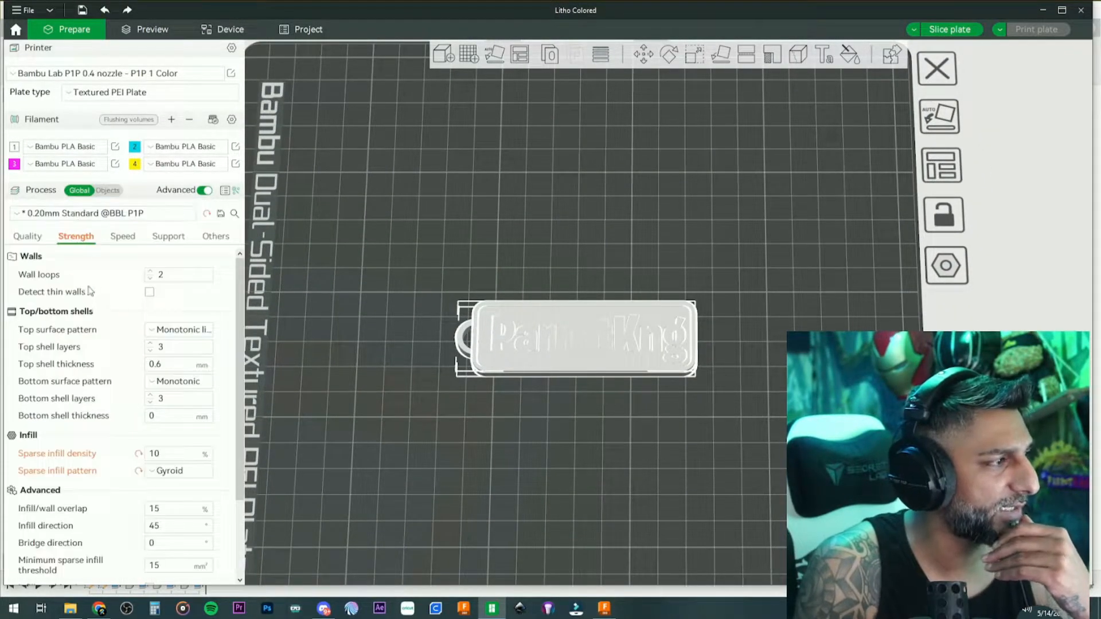
pyautogui.click(138, 453)
pyautogui.click(138, 471)
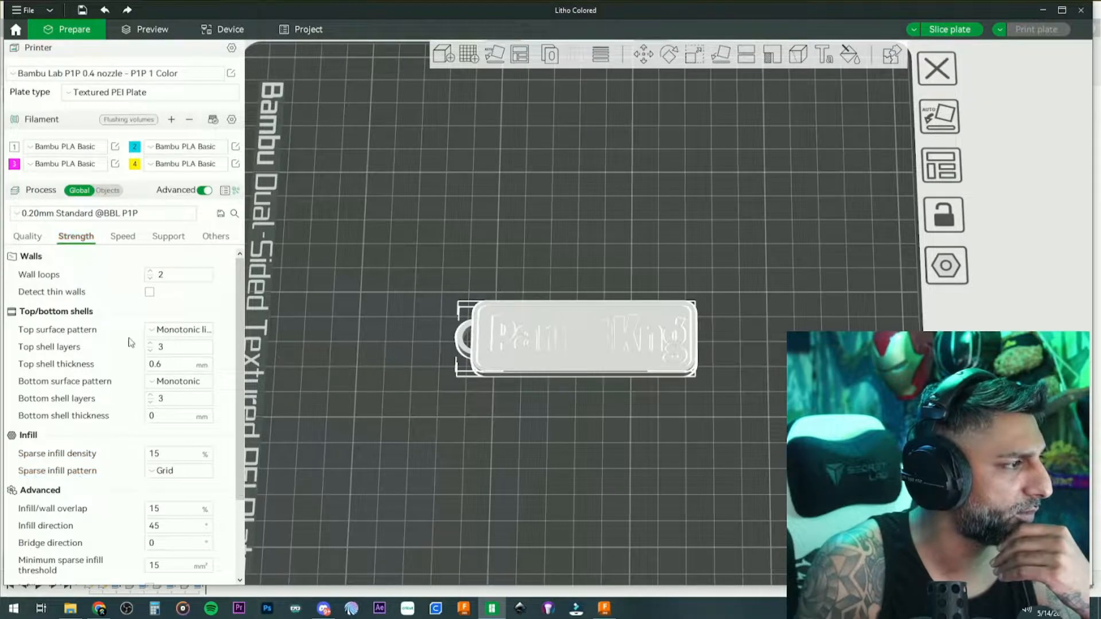
# List the tag's components, select Component1, and change filament 2 to black and filament 3 to red
pyautogui.click(108, 190)
pyautogui.click(105, 247)
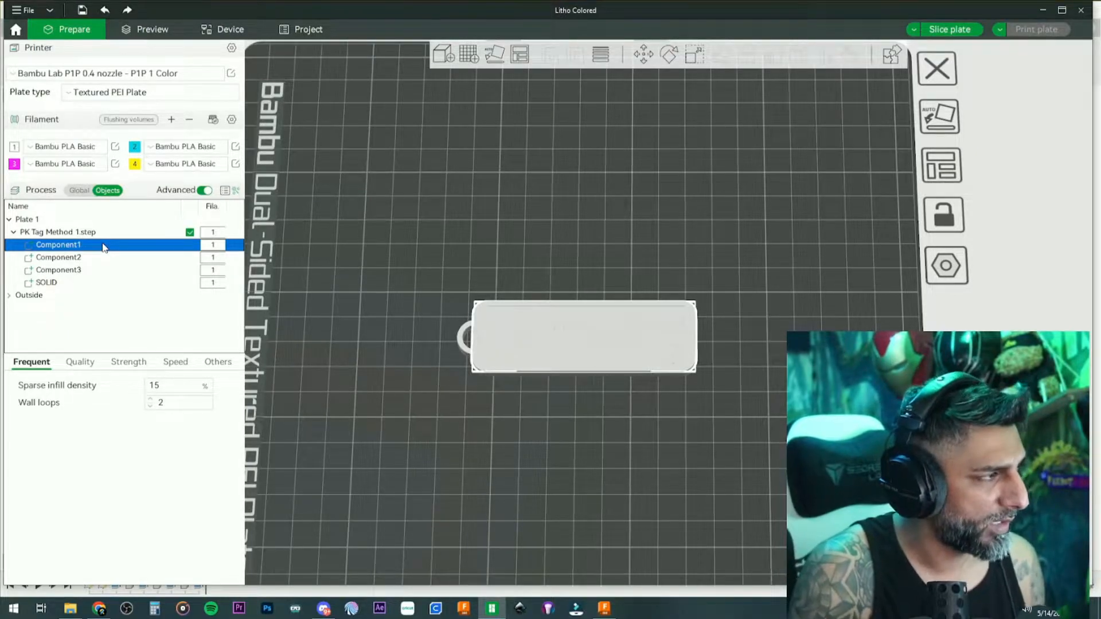
pyautogui.click(134, 147)
pyautogui.click(23, 103)
pyautogui.click(32, 180)
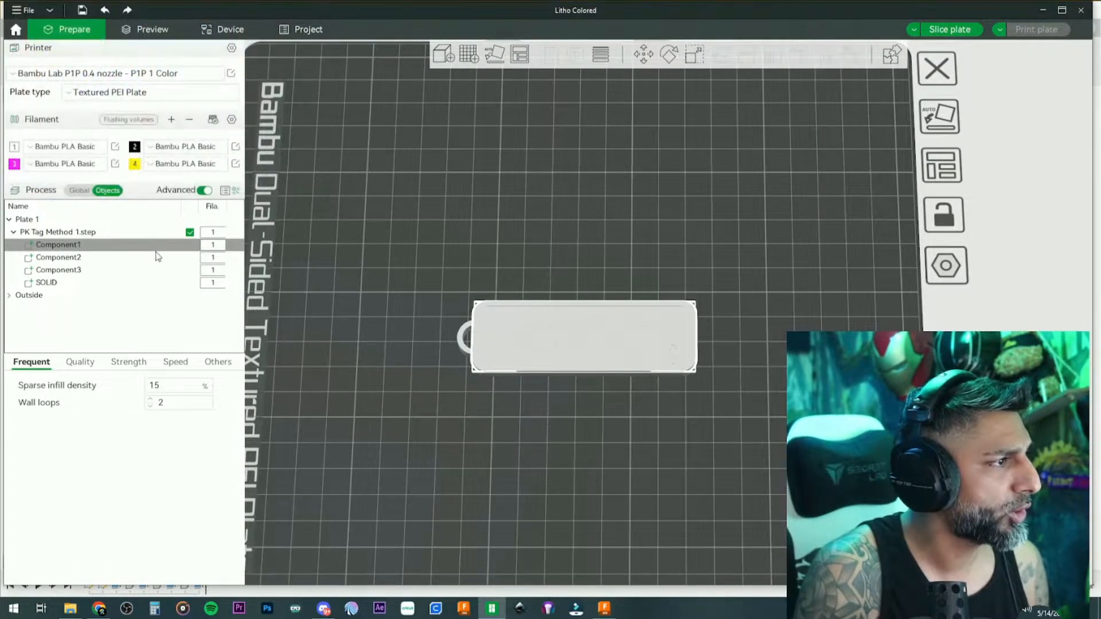
pyautogui.click(15, 165)
pyautogui.click(21, 51)
pyautogui.click(32, 180)
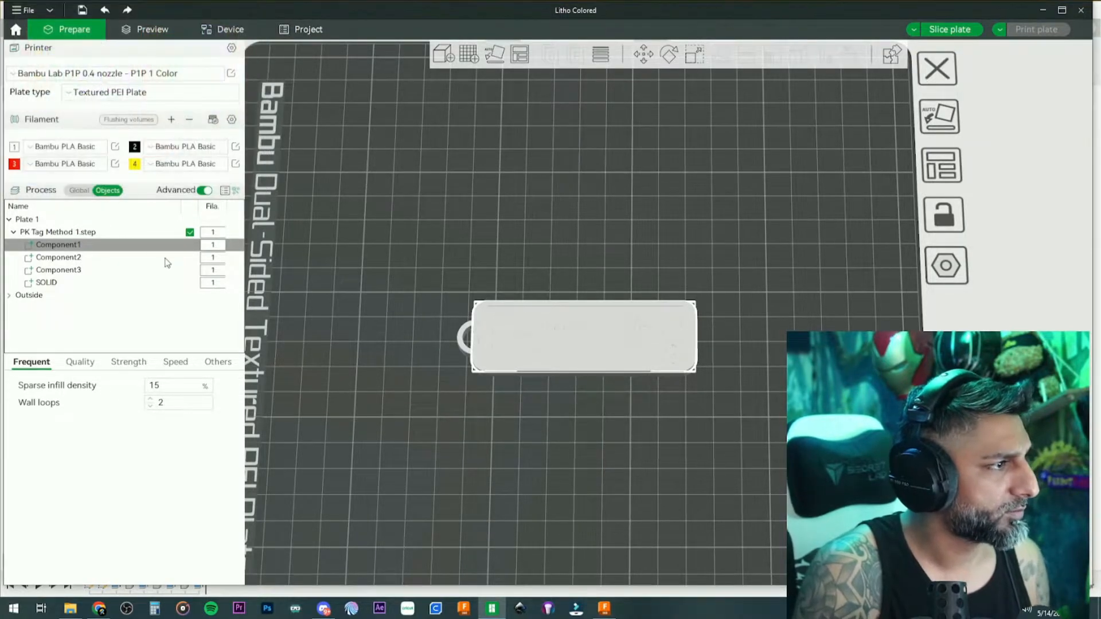
# Assign filament 2 (black) to Component1 and to the whole PK Tag Method 1.step object
pyautogui.click(171, 247)
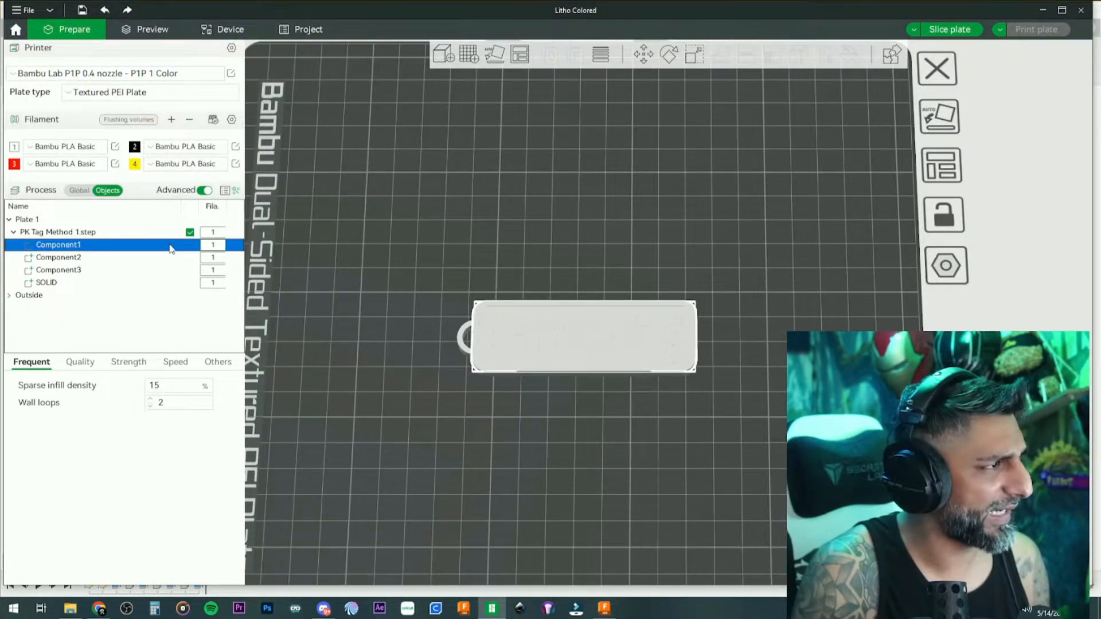
pyautogui.press('2')
pyautogui.moveTo(367, 269)
pyautogui.mouseDown()
pyautogui.moveTo(385, 238)
pyautogui.moveTo(372, 256)
pyautogui.mouseUp()
pyautogui.click(185, 258)
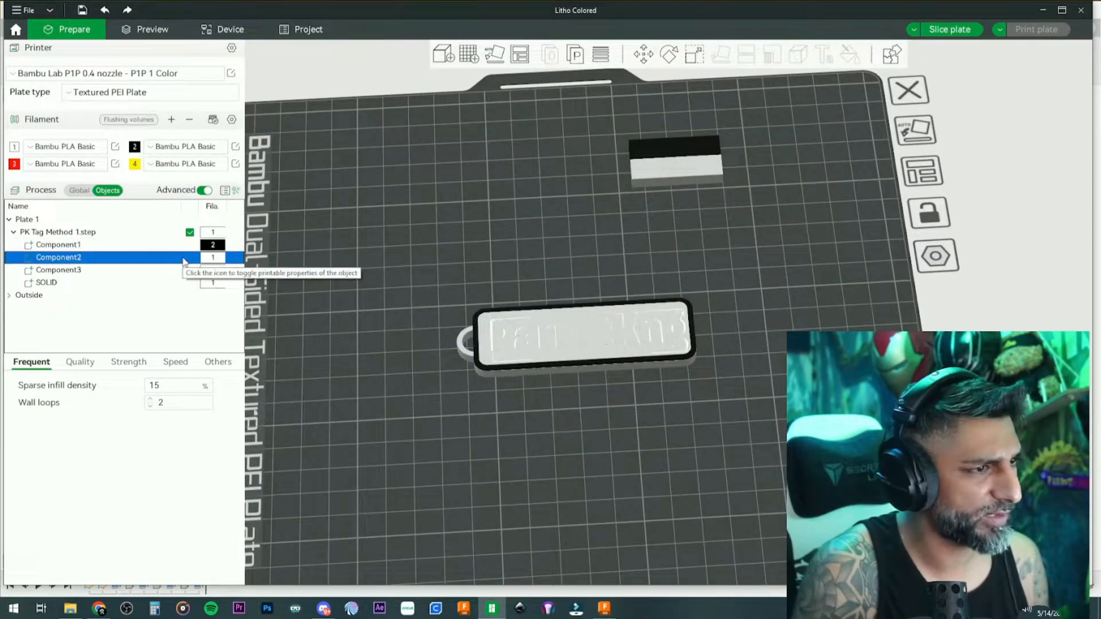
pyautogui.click(154, 235)
pyautogui.press('2')
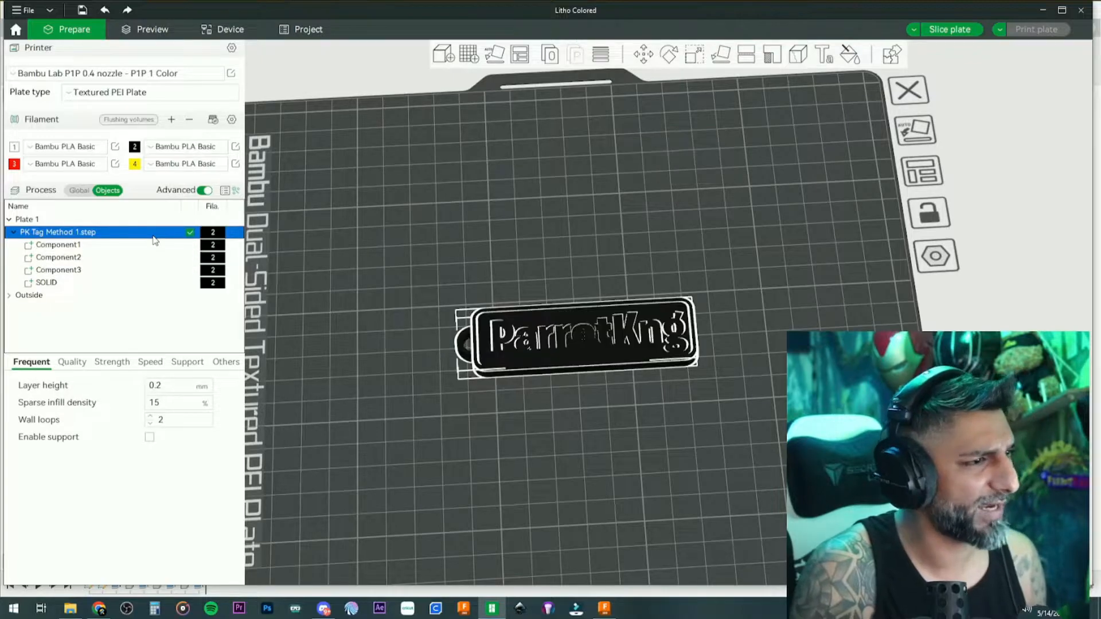
# Assign filament 4 (yellow) to Component1, the tag's border, and filament 3 (red) to Component2, the lettering
pyautogui.click(157, 246)
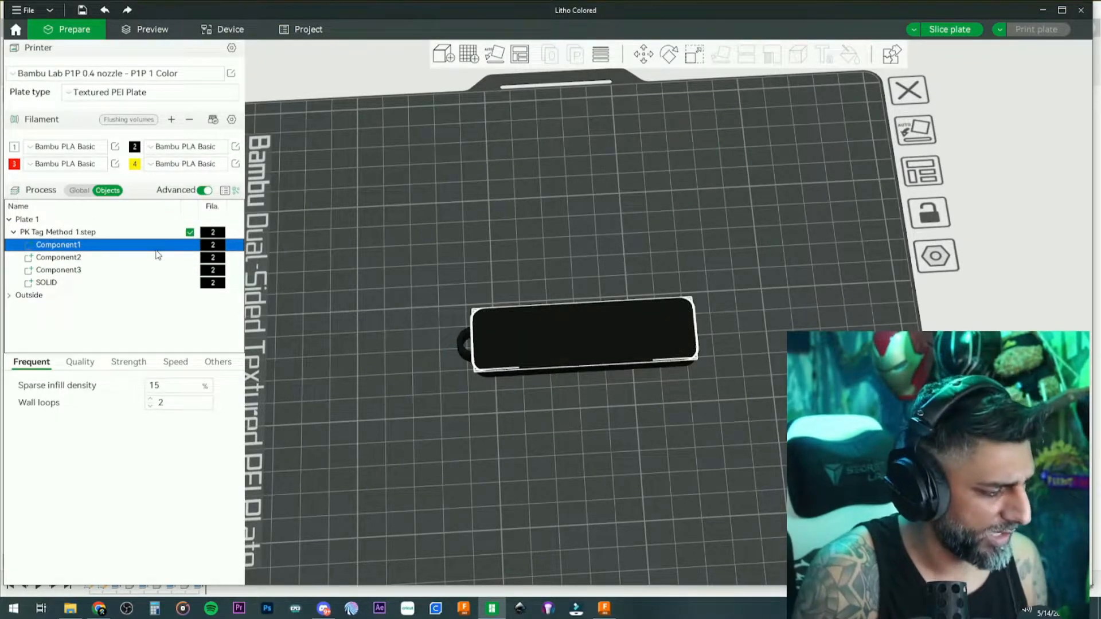
pyautogui.press('4')
pyautogui.press('3')
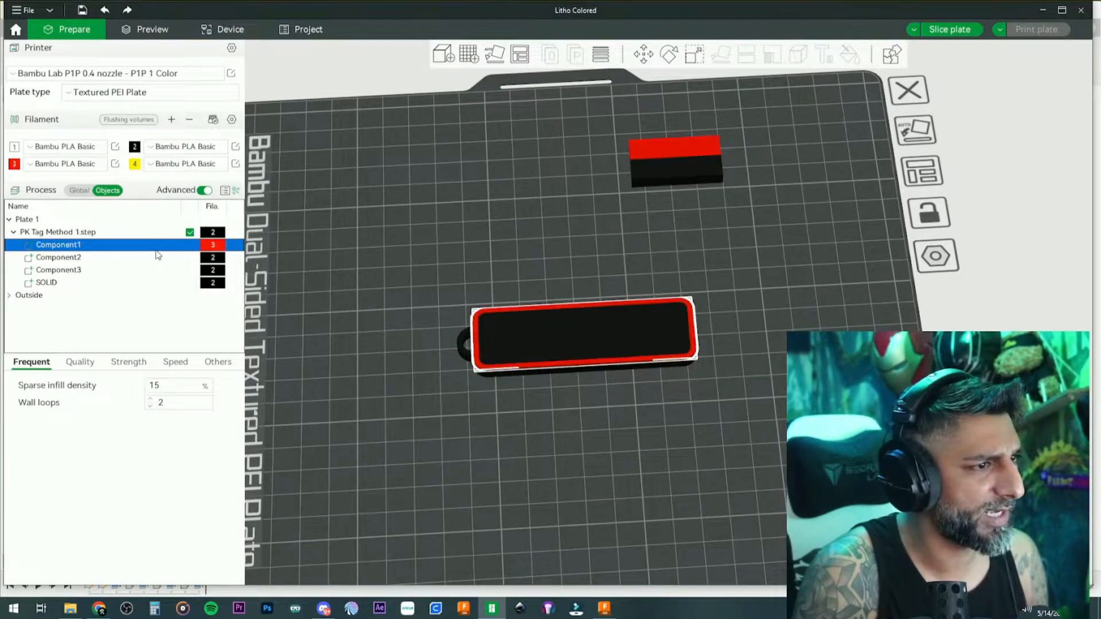
pyautogui.press('4')
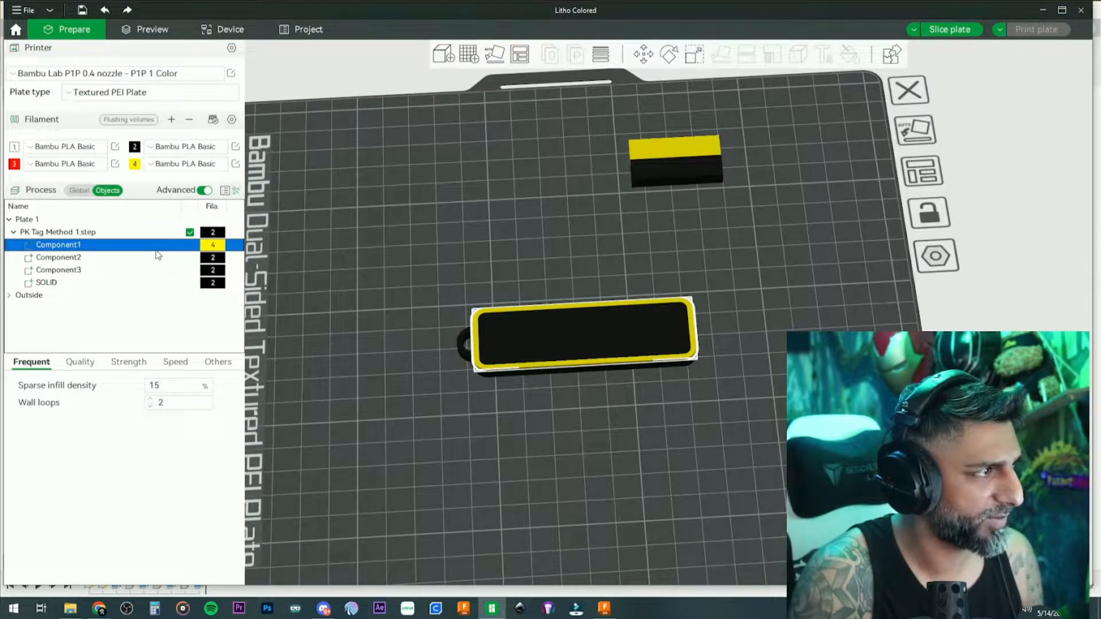
pyautogui.click(158, 256)
pyautogui.press('3')
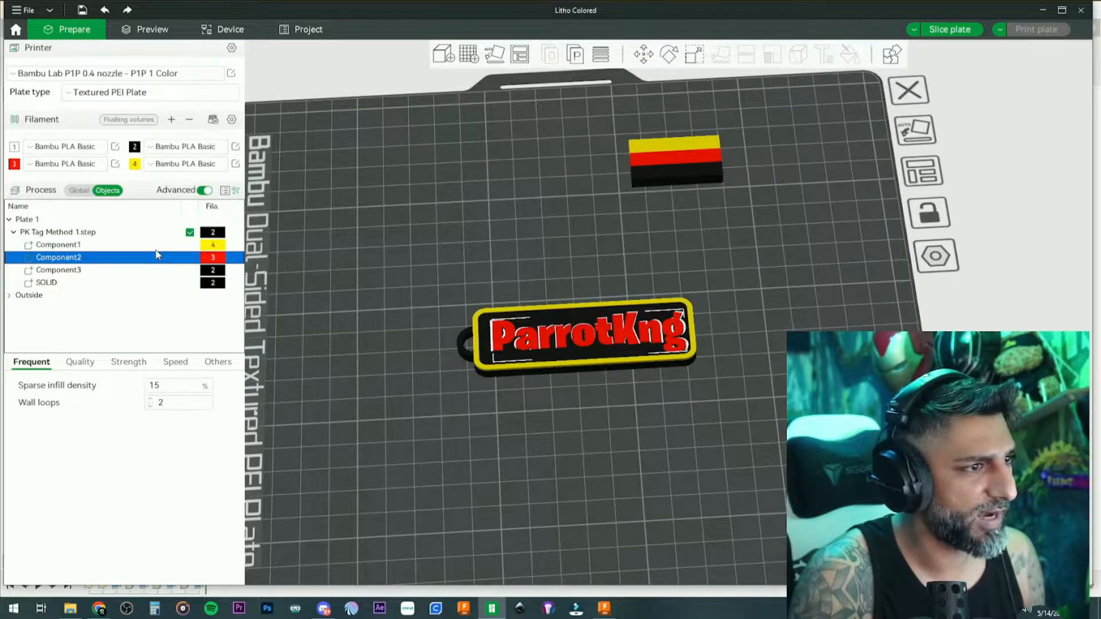
# Try filament 3 on Component3, the background around the lettering, and set it back to filament 2 (black)
pyautogui.press('Down')
pyautogui.press('3')
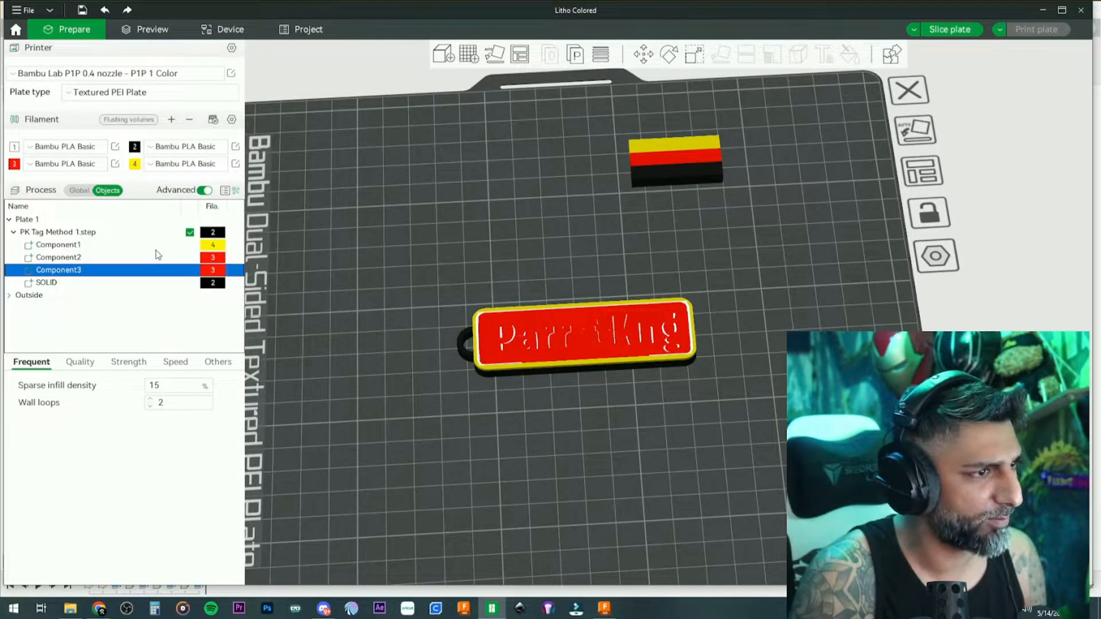
pyautogui.press('2')
pyautogui.press('Down')
pyautogui.click(412, 267)
pyautogui.moveTo(411, 268); pyautogui.dragTo(405, 291)
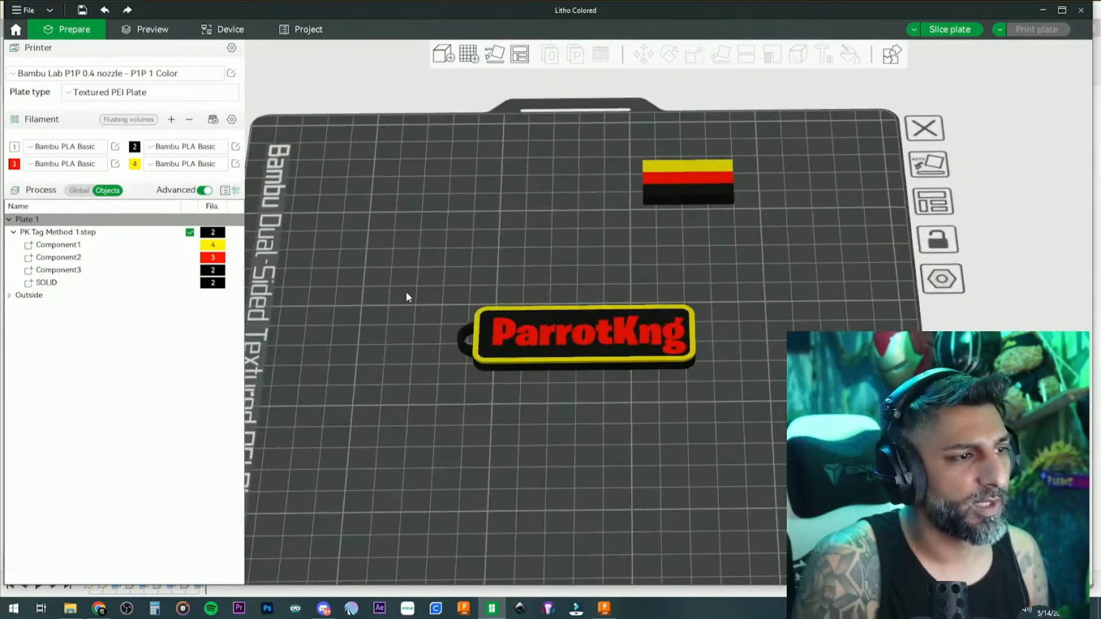
pyautogui.scroll(5, 405, 291)
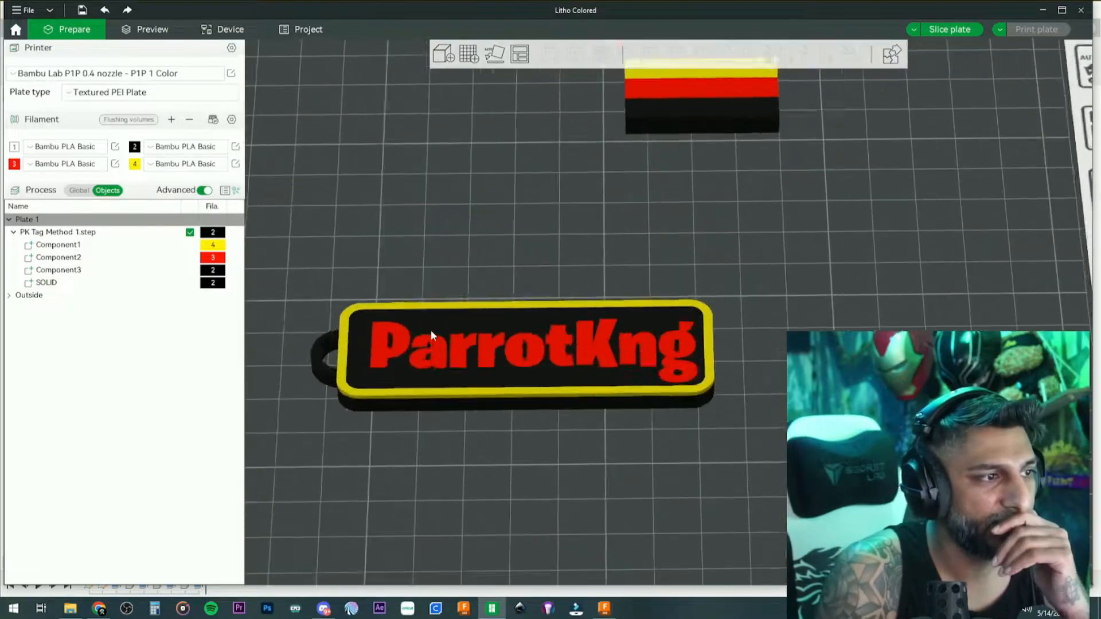
pyautogui.scroll(-5, 539, 280)
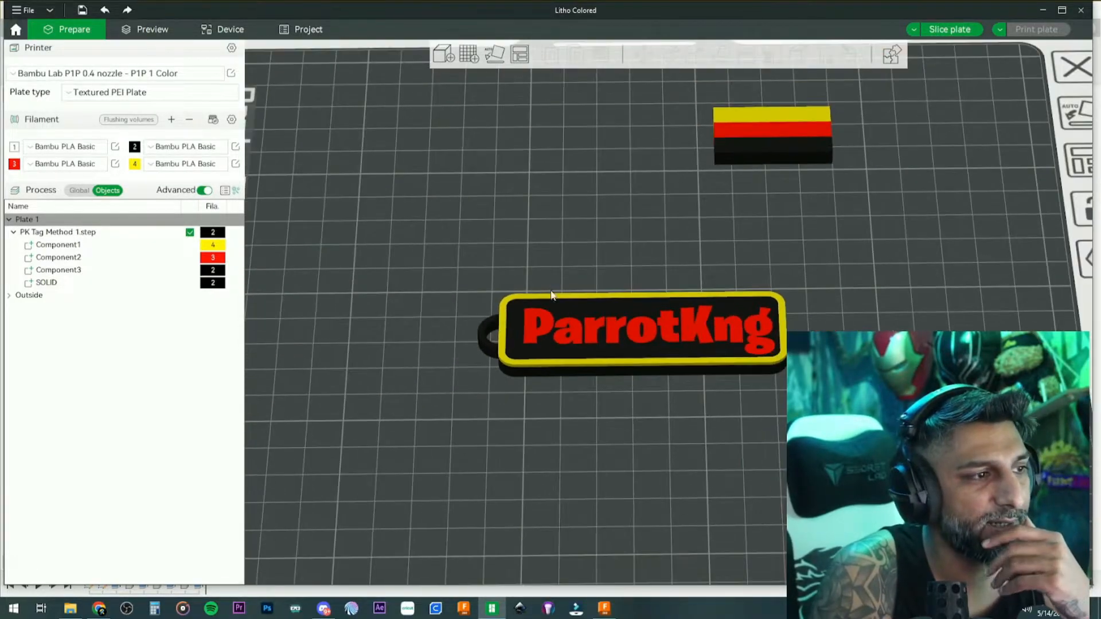
pyautogui.click(548, 296)
pyautogui.click(666, 55)
pyautogui.moveTo(652, 189); pyautogui.dragTo(650, 173)
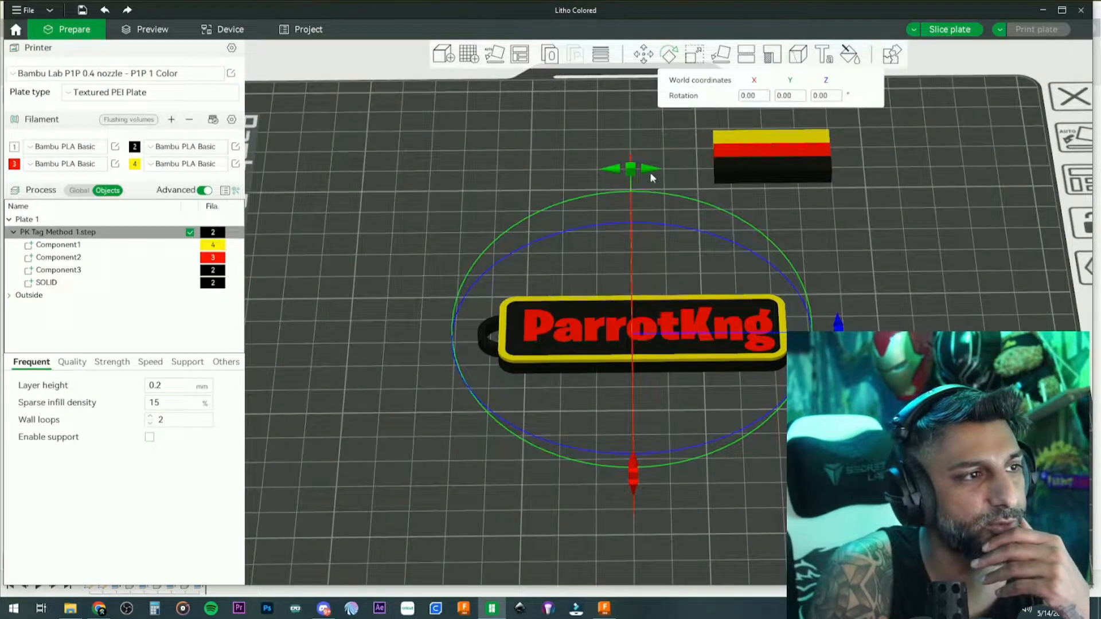
pyautogui.click(649, 170)
pyautogui.click(671, 306)
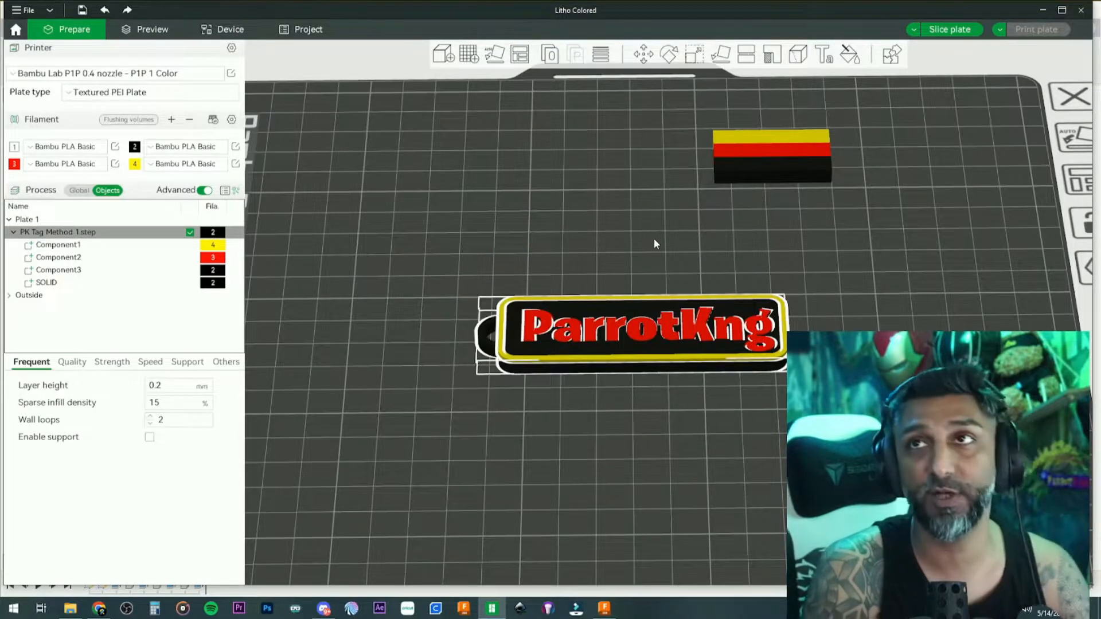
pyautogui.scroll(-3, 654, 240)
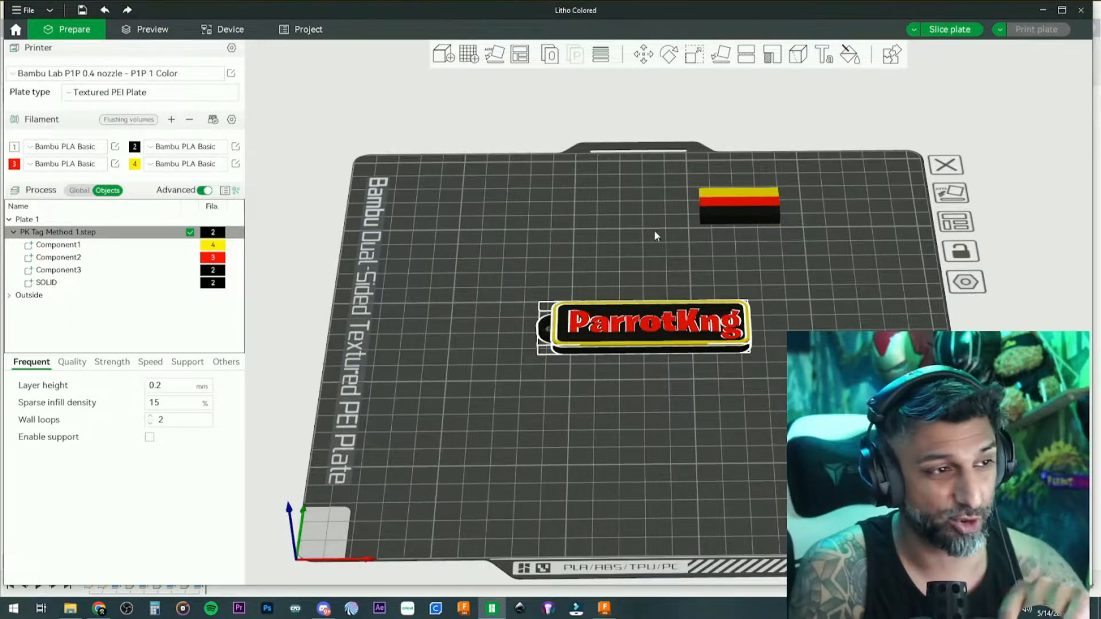
pyautogui.click(690, 57)
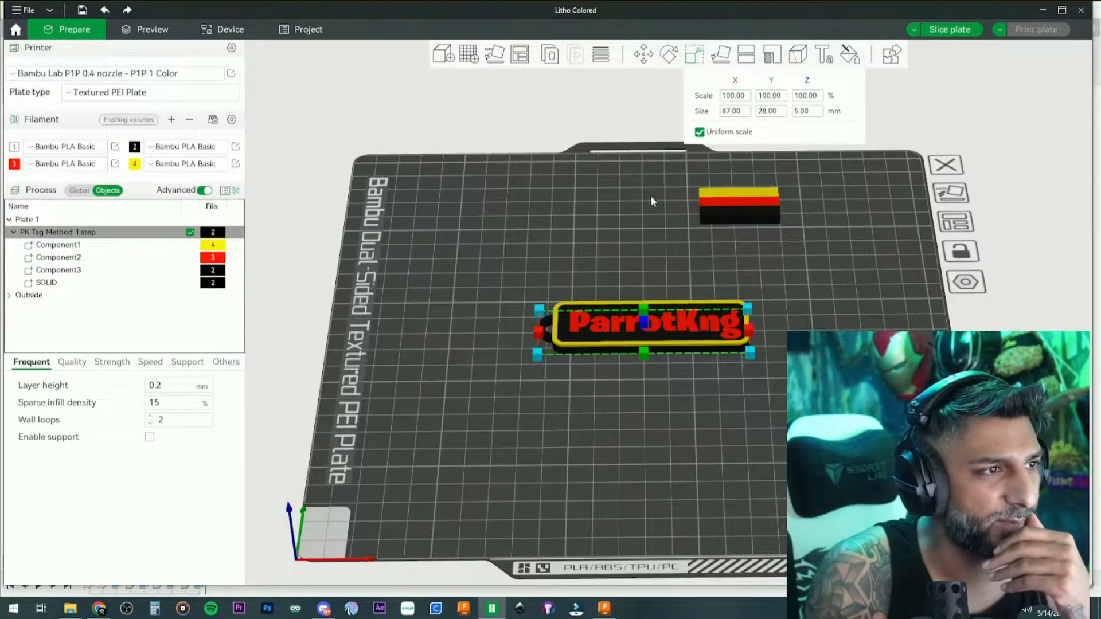
# Rotate the tag 180° about the Y axis to lay it face down, and inspect how it sits on the plate
pyautogui.click(669, 55)
pyautogui.moveTo(645, 215); pyautogui.dragTo(642, 357)
pyautogui.scroll(5, 750, 347)
pyautogui.moveTo(814, 470); pyautogui.dragTo(634, 320)
pyautogui.scroll(-3, 619, 324)
pyautogui.scroll(6, 630, 325)
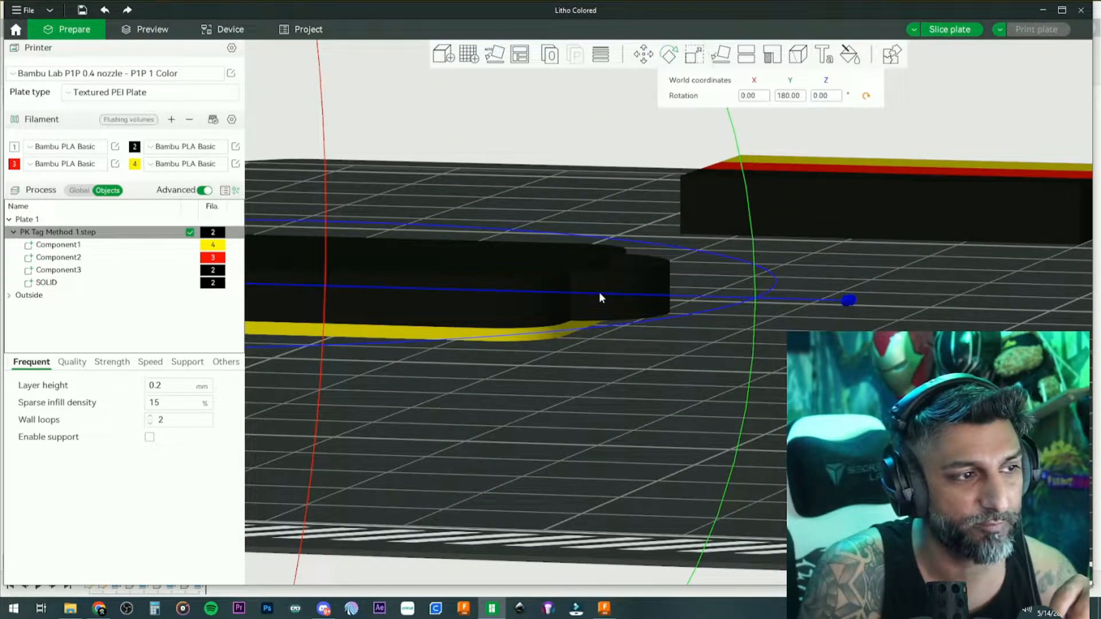
pyautogui.scroll(-6, 591, 305)
pyautogui.moveTo(552, 336); pyautogui.dragTo(548, 352)
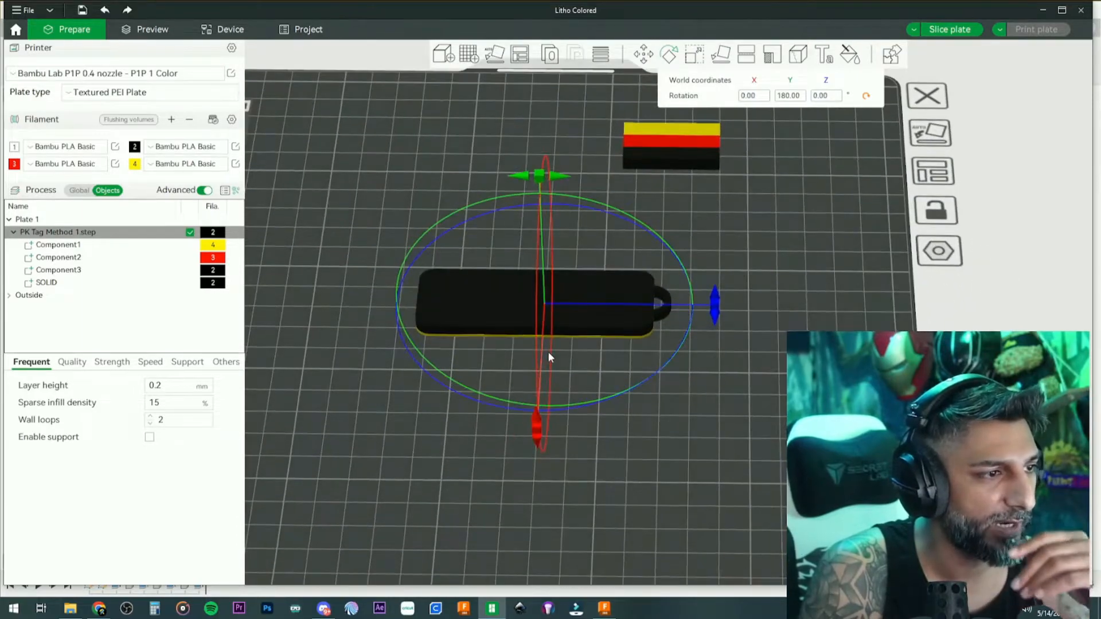
# Slice the plate and inspect the sliced preview of the face-down tag
pyautogui.click(950, 30)
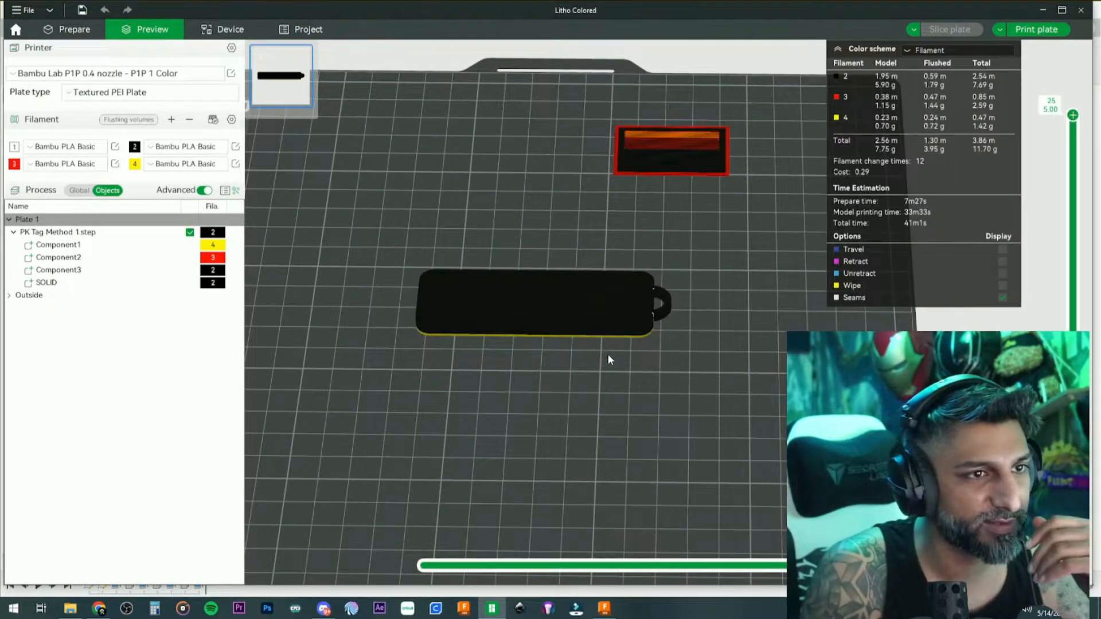
pyautogui.scroll(-2, 608, 358)
pyautogui.moveTo(1068, 130)
pyautogui.mouseDown()
pyautogui.moveTo(1071, 511)
pyautogui.moveTo(1072, 115)
pyautogui.mouseUp()
pyautogui.moveTo(670, 360); pyautogui.dragTo(641, 441)
# Switch to Fusion 360 and undo the ring, components, extrusion and border until only the ParrotKng text outlines remain in the sketch
pyautogui.click(605, 609)
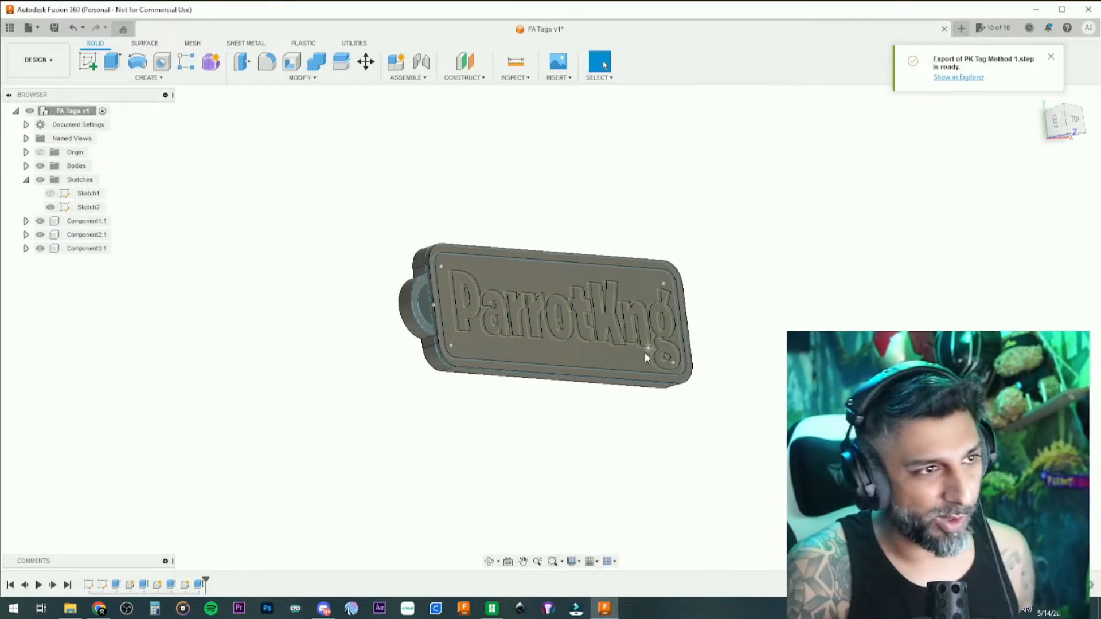
pyautogui.doubleClick(644, 347)
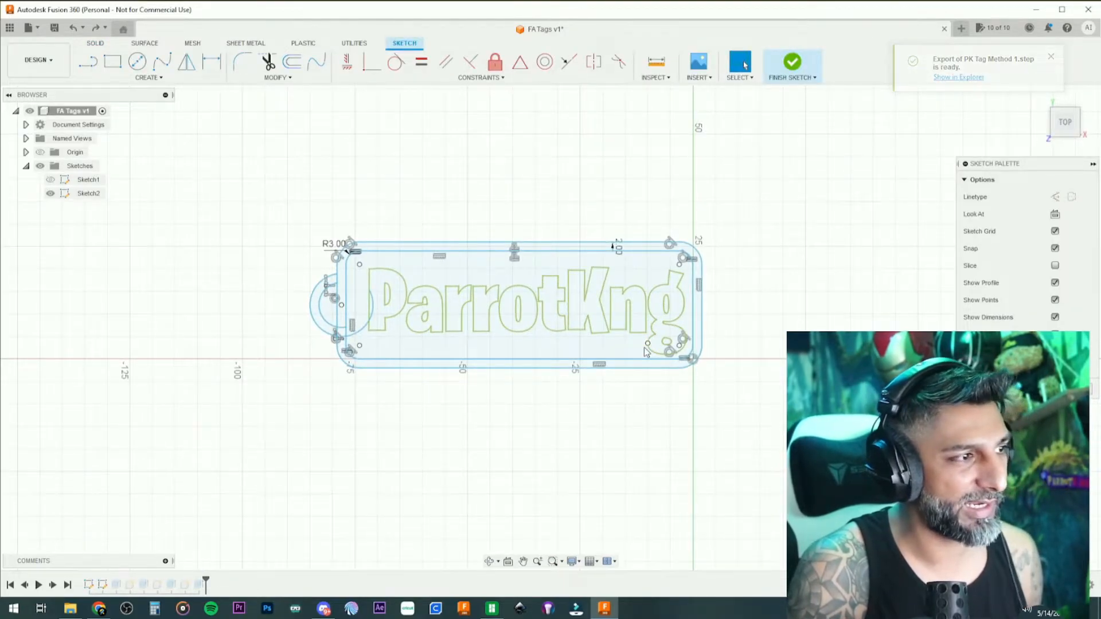
pyautogui.hotkey('ctrl', 'z')
pyautogui.hotkey('ctrl', 'z')
pyautogui.hotkey('ctrl', 'z')
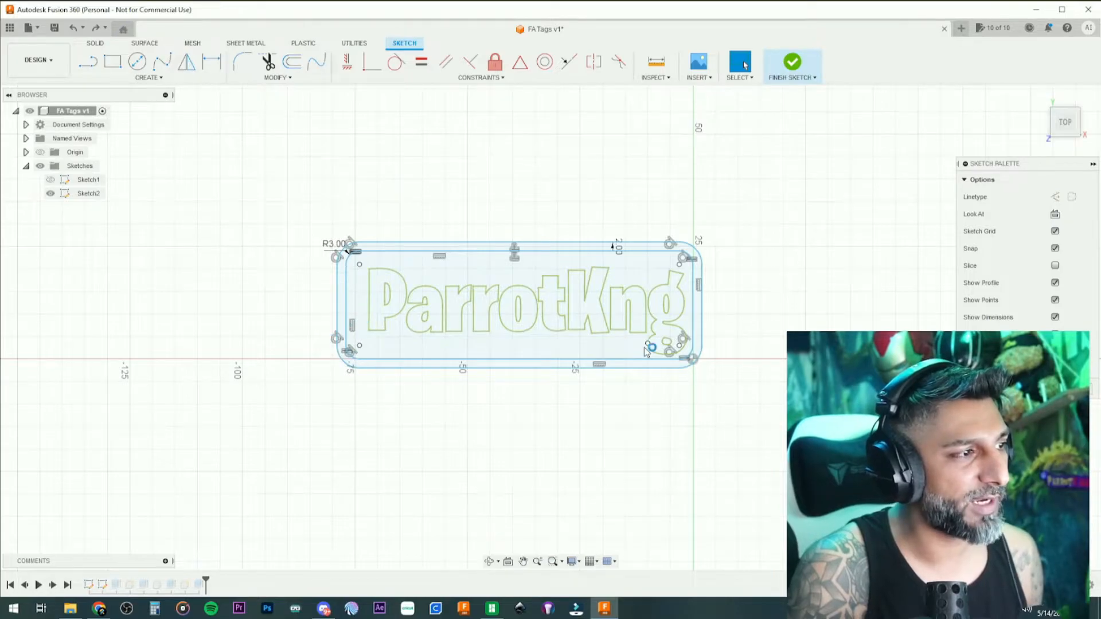
pyautogui.hotkey('ctrl', 'z')
pyautogui.hotkey('ctrl', 'z')
pyautogui.hotkey('ctrl', 'z')
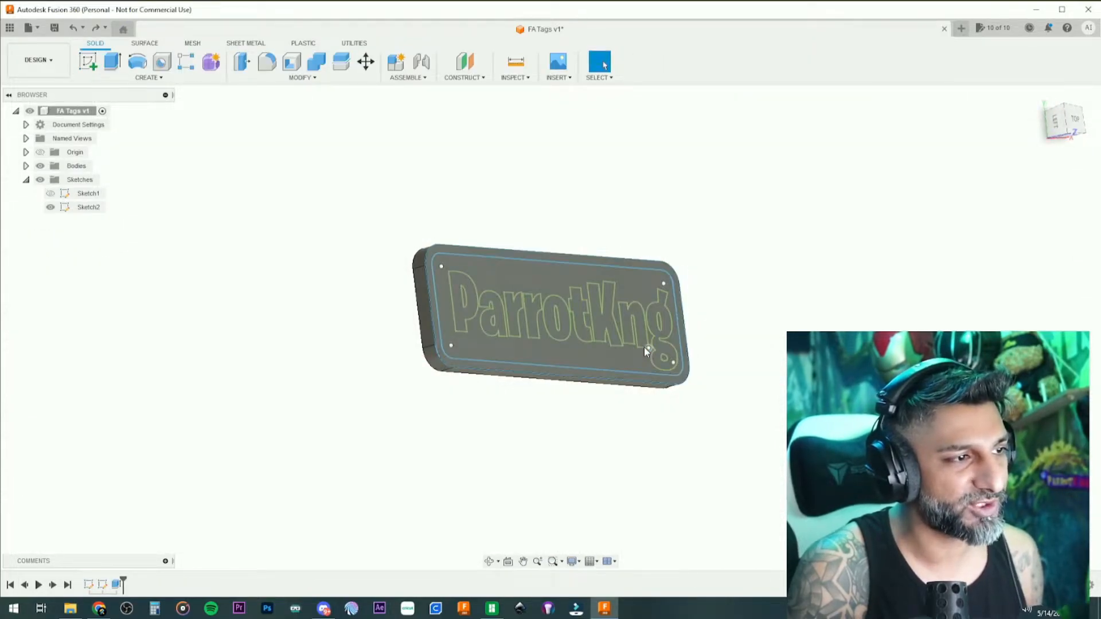
pyautogui.hotkey('ctrl', 'z')
pyautogui.hotkey('ctrl', 'z')
pyautogui.hotkey('ctrl', 'z')
pyautogui.hotkey('ctrl', 'z')
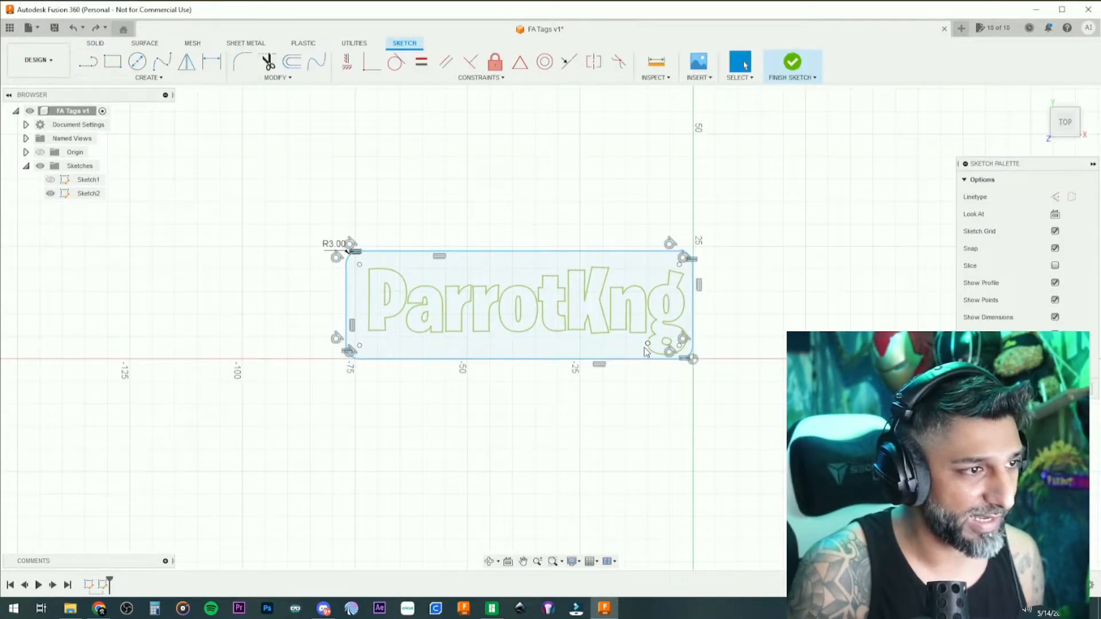
pyautogui.hotkey('ctrl', 'z')
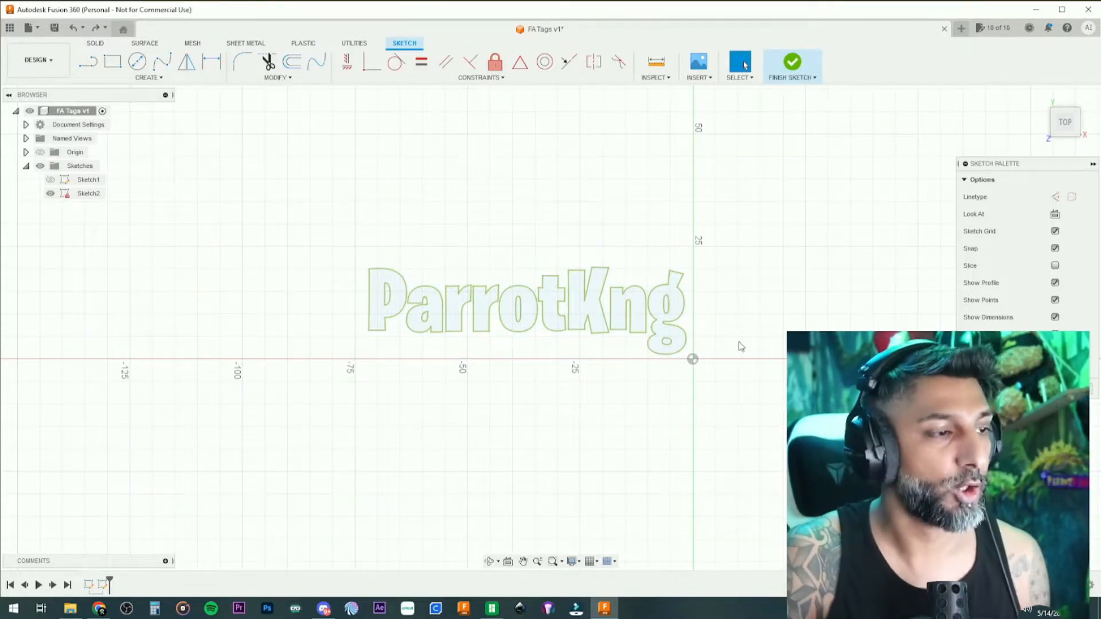
# Try offsetting the outline of the letter P outward by 2.25 mm
pyautogui.moveTo(737, 347); pyautogui.dragTo(715, 339, button='middle')
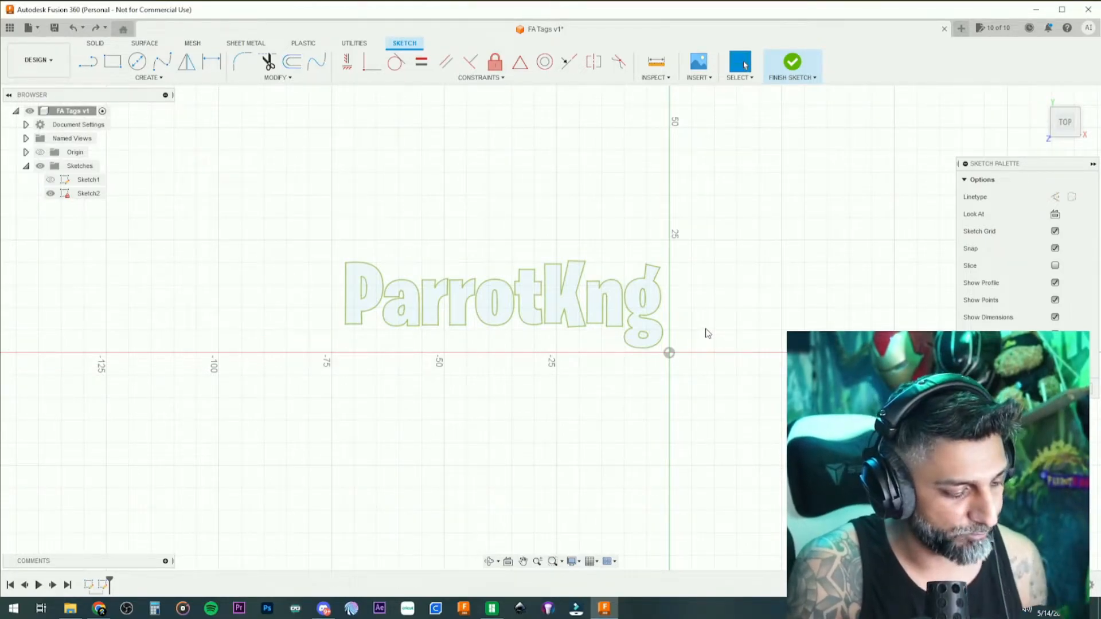
pyautogui.press('o')
pyautogui.click(379, 274)
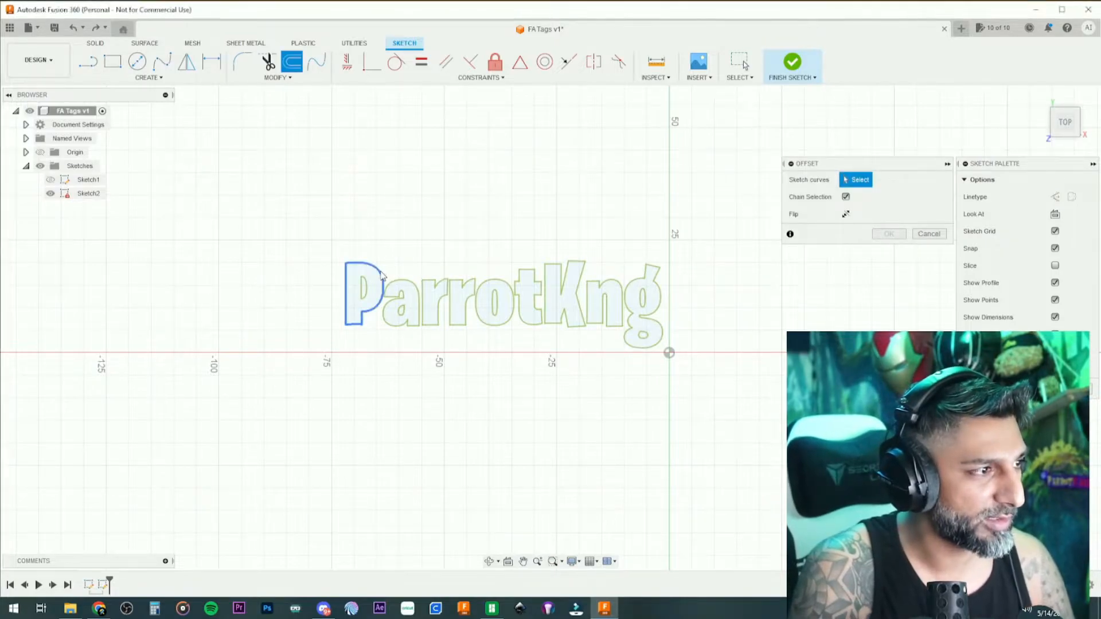
pyautogui.moveTo(378, 274); pyautogui.dragTo(392, 264)
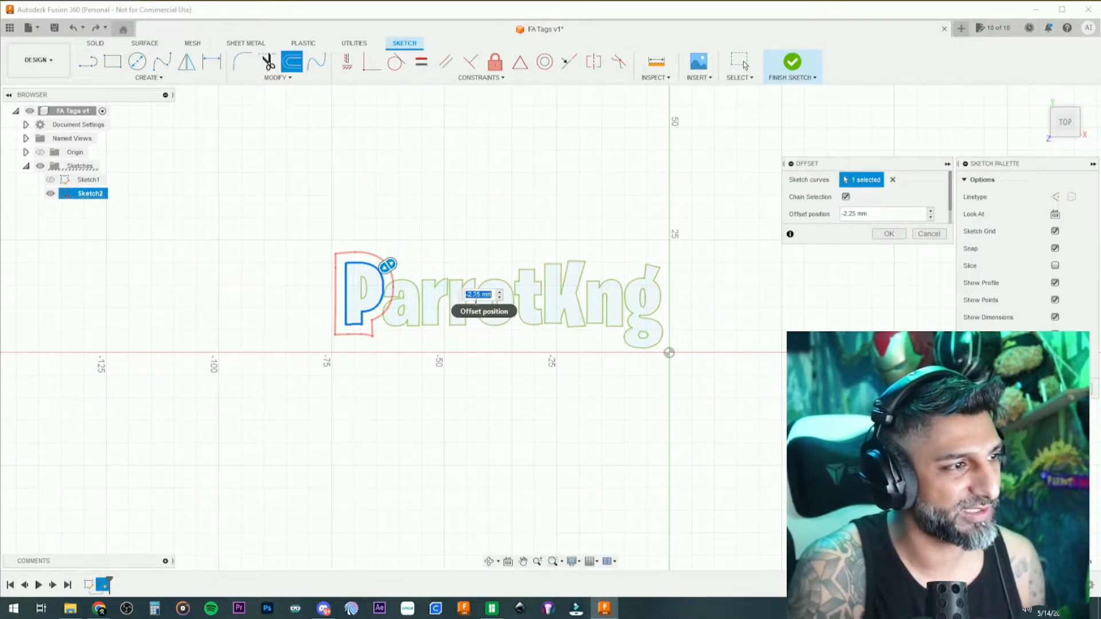
pyautogui.press('Return')
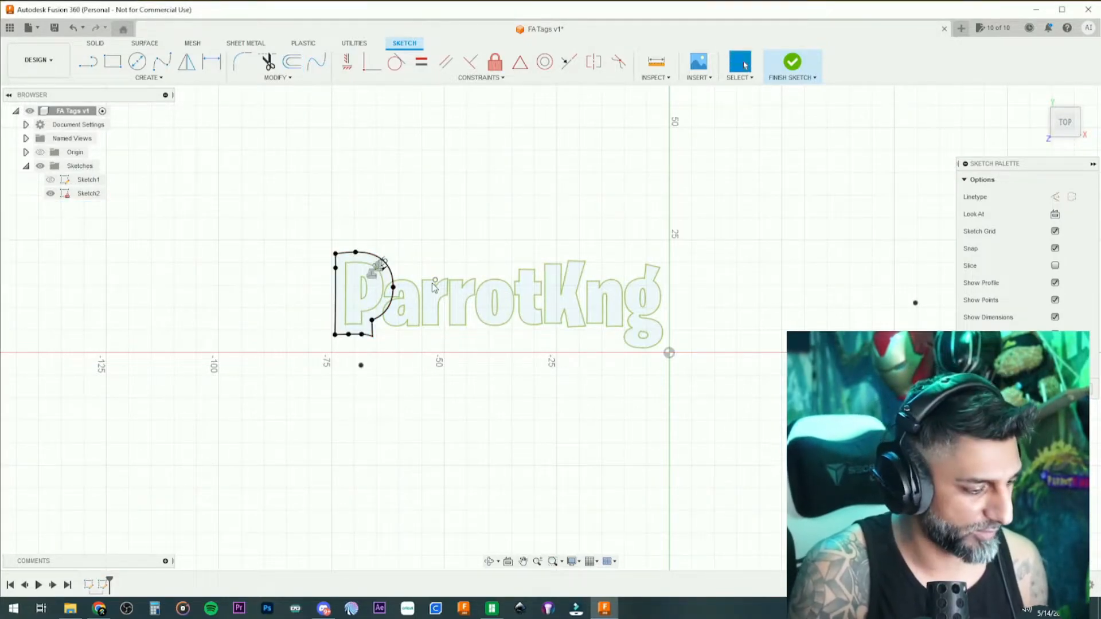
# Try an offset on the first letter a, cancel it, and undo the offset around the P
pyautogui.press('o')
pyautogui.click(412, 285)
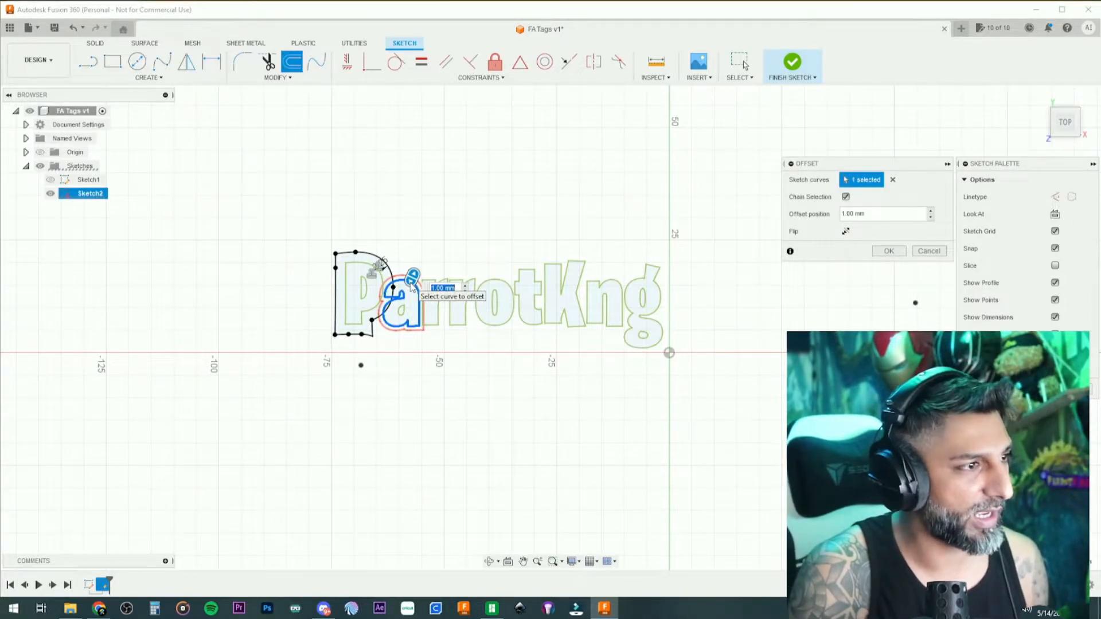
pyautogui.press('Escape')
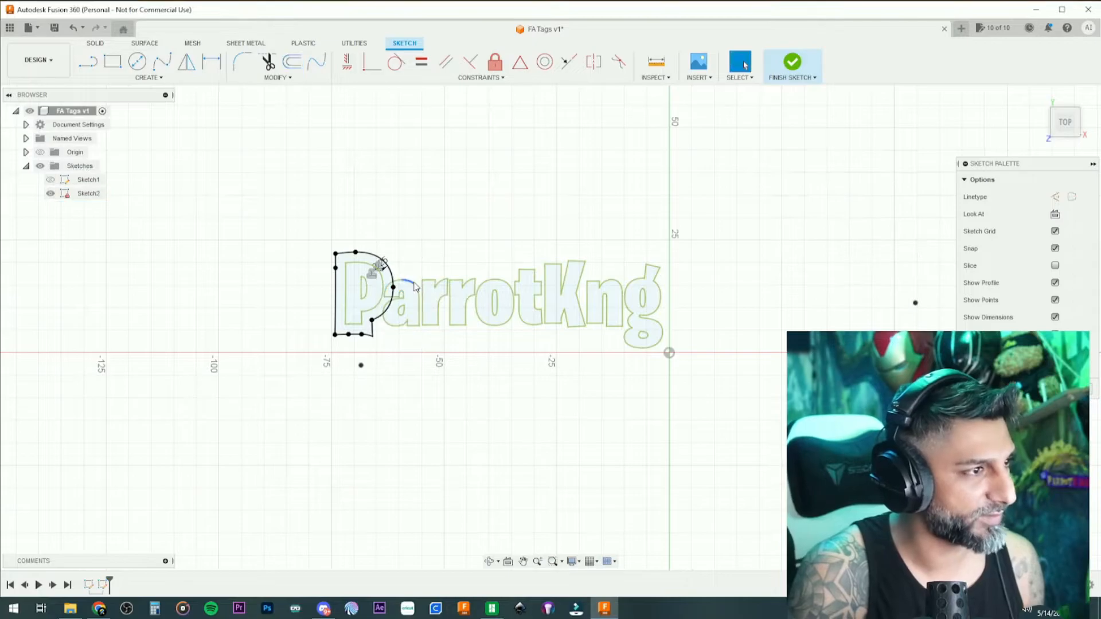
pyautogui.hotkey('ctrl', 'z')
# Offset the outer outline of the letter P by -2.25 mm to form a surrounding contour
pyautogui.press('o')
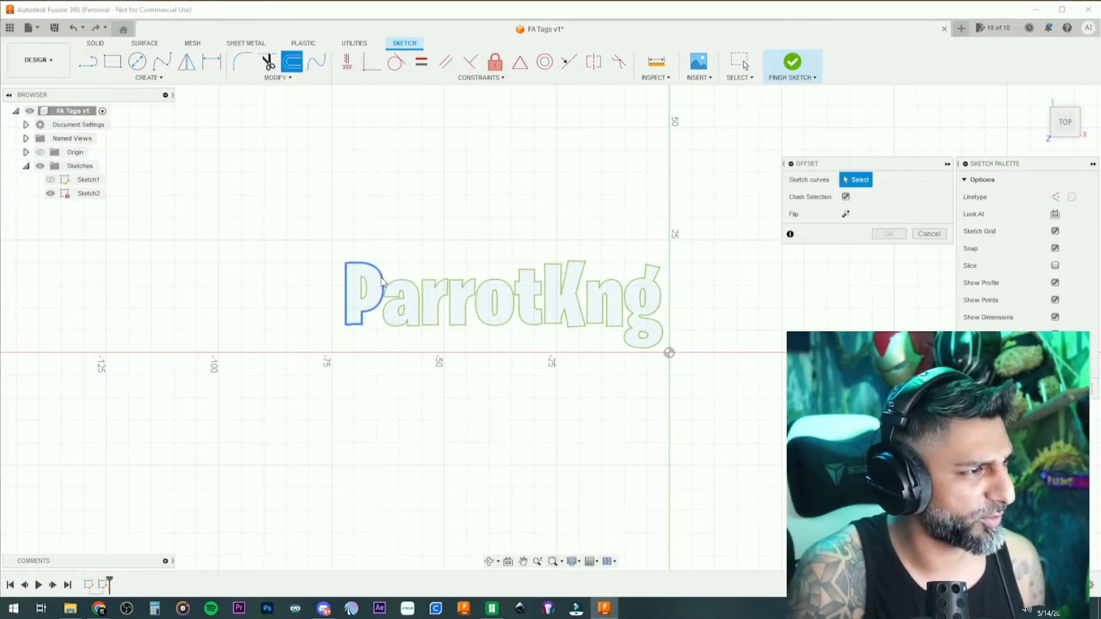
pyautogui.click(383, 282)
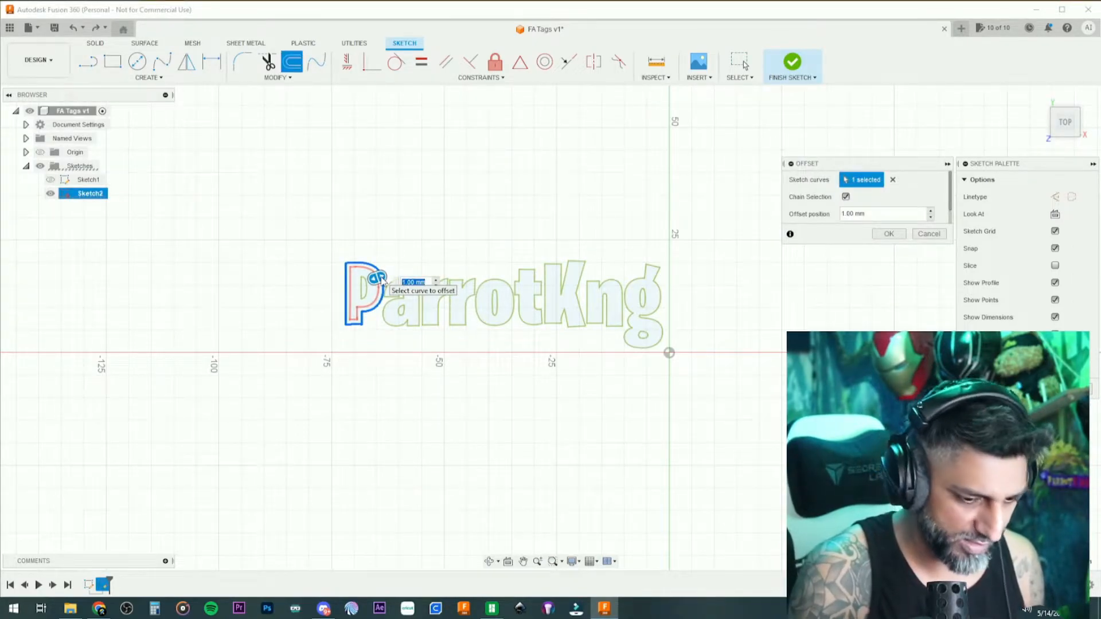
pyautogui.press('BackSpace')
pyautogui.press('Return')
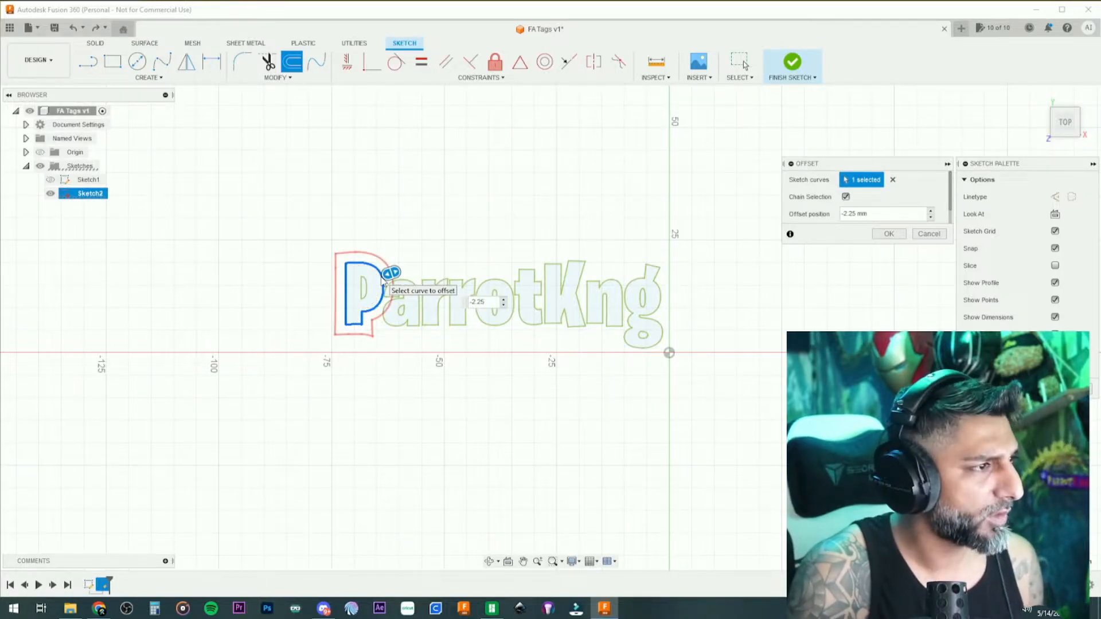
pyautogui.moveTo(494, 303); pyautogui.dragTo(466, 302)
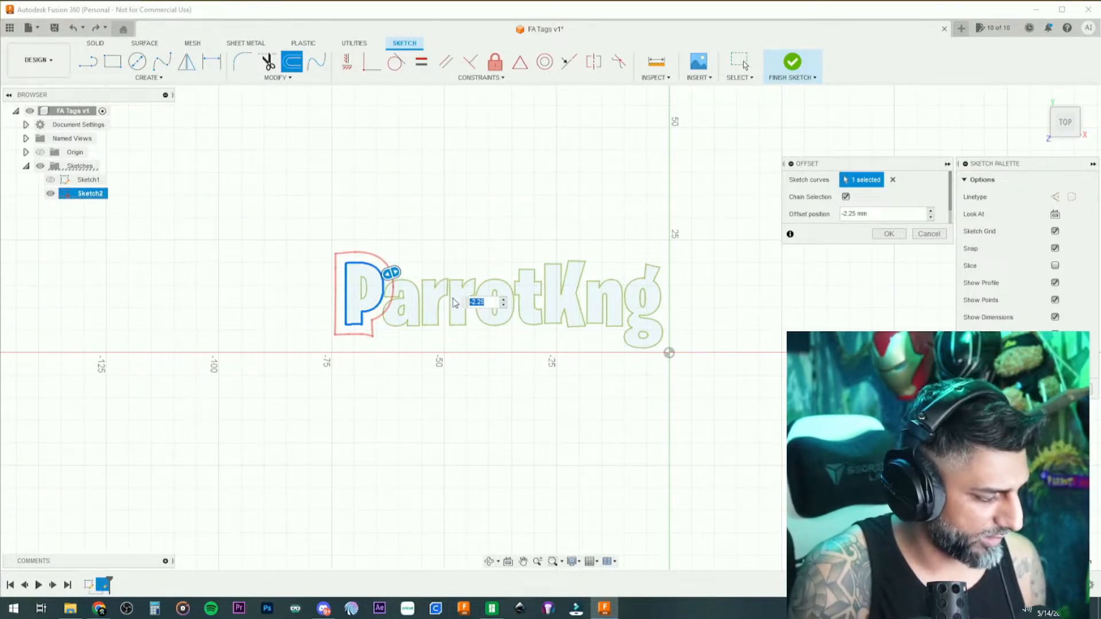
pyautogui.press('Return')
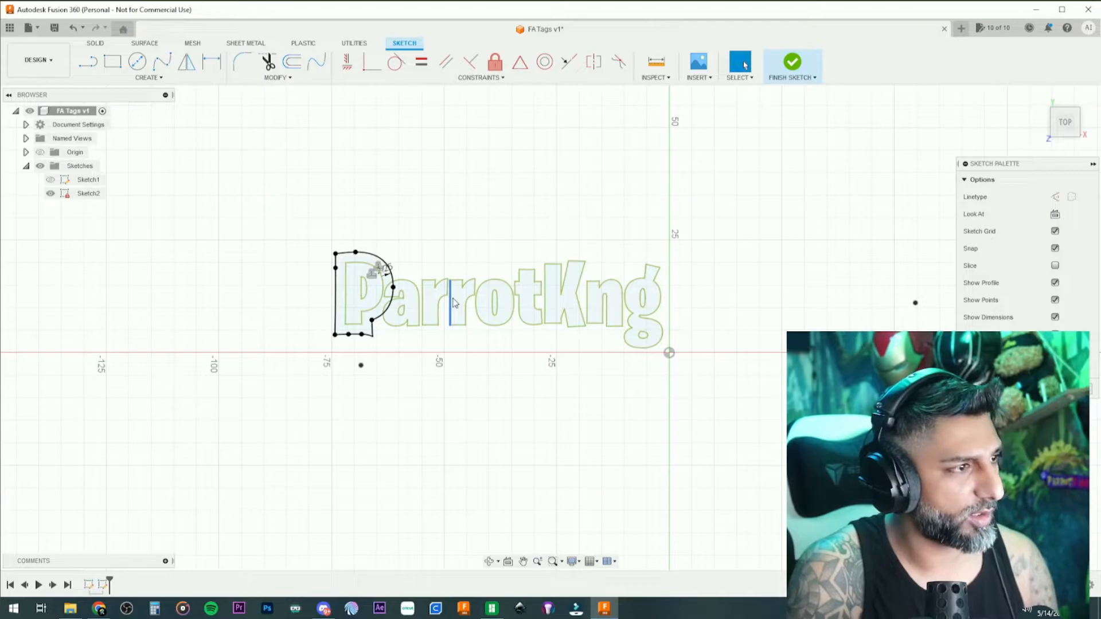
# Offset the outer outline of the letter a outward by 2.25 mm
pyautogui.press('o')
pyautogui.click(416, 286)
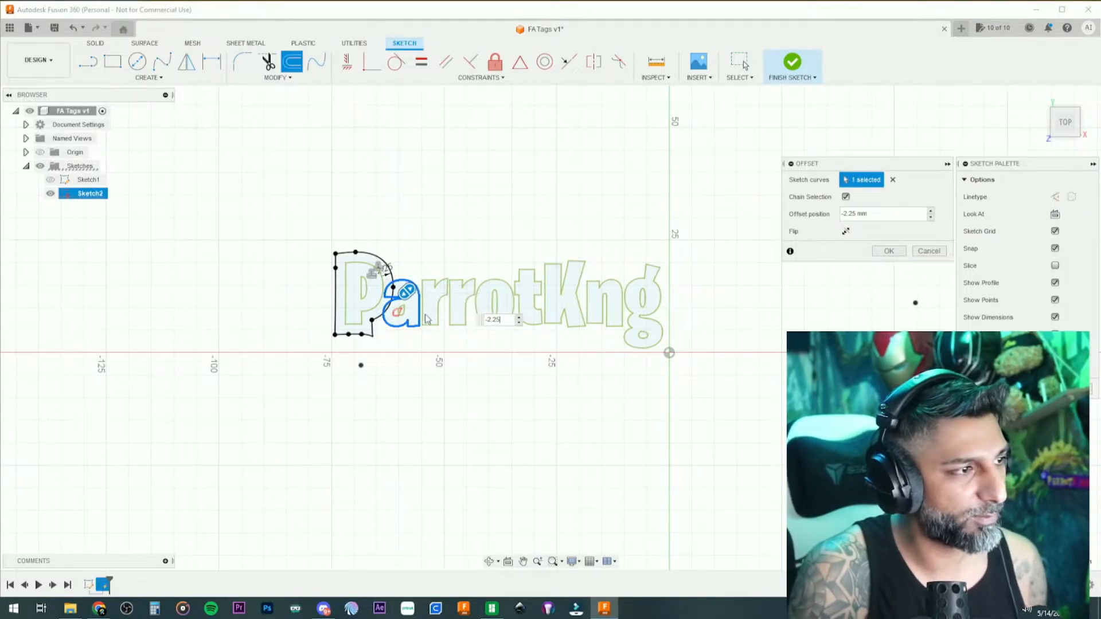
pyautogui.click(486, 320)
pyautogui.press('BackSpace')
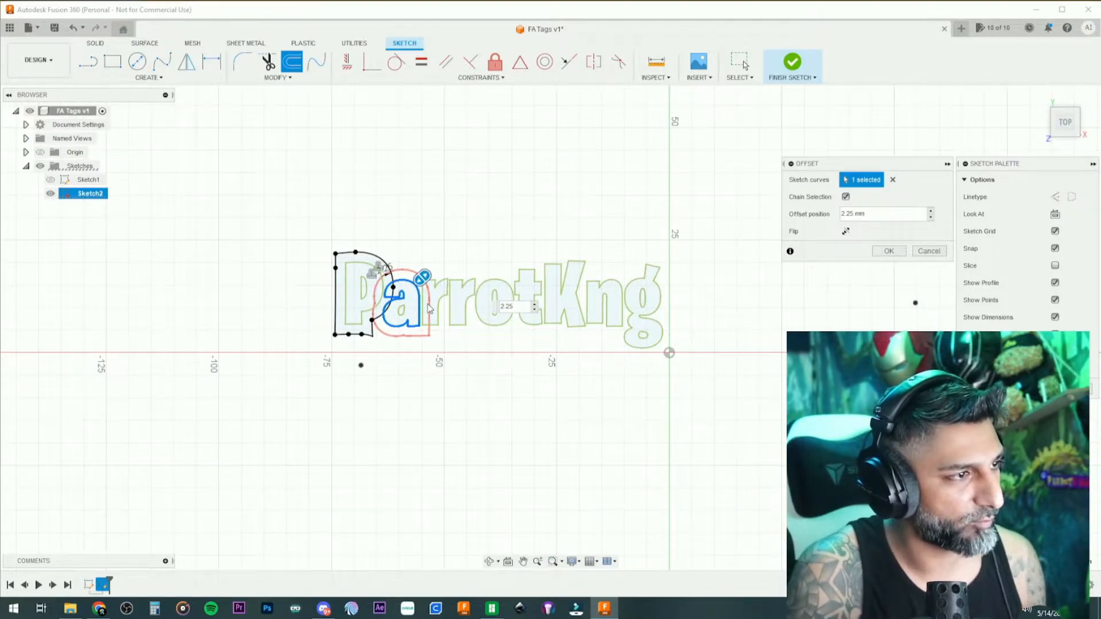
pyautogui.press('Return')
# Offset the outlines of both letters r outward, using an offset position of -2.25 mm
pyautogui.press('o')
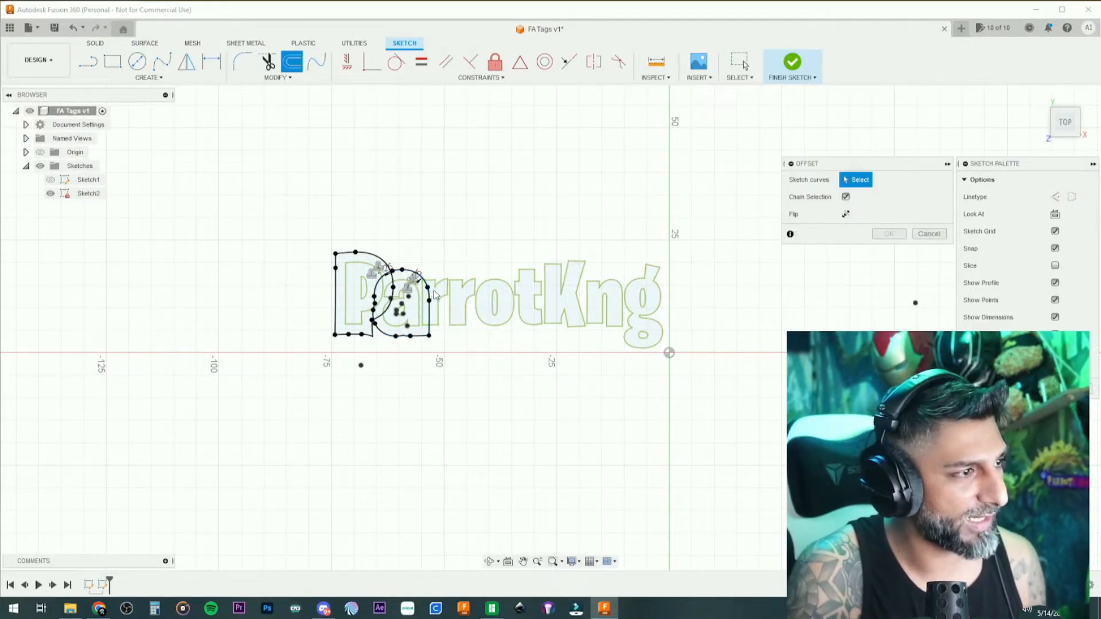
pyautogui.click(433, 296)
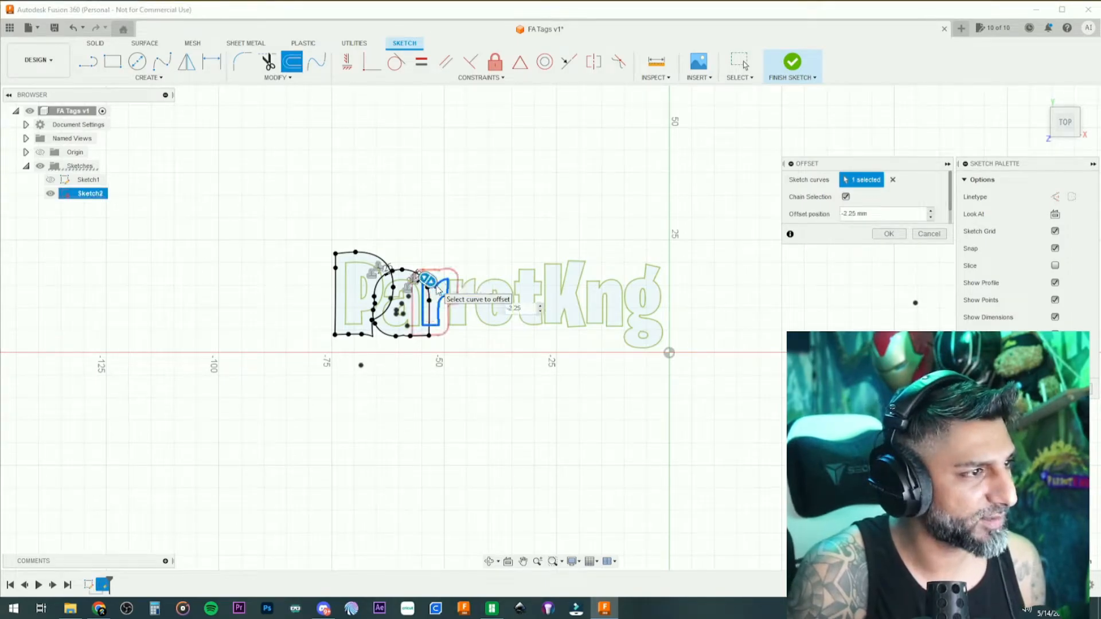
pyautogui.press('Return')
pyautogui.press('o')
pyautogui.click(467, 287)
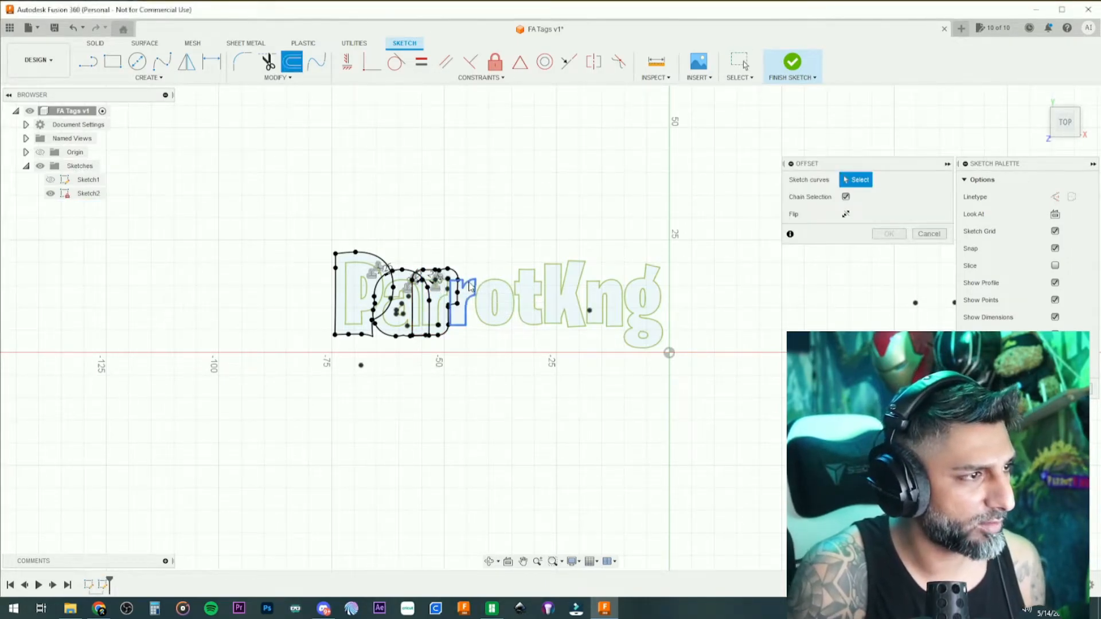
pyautogui.press('Return')
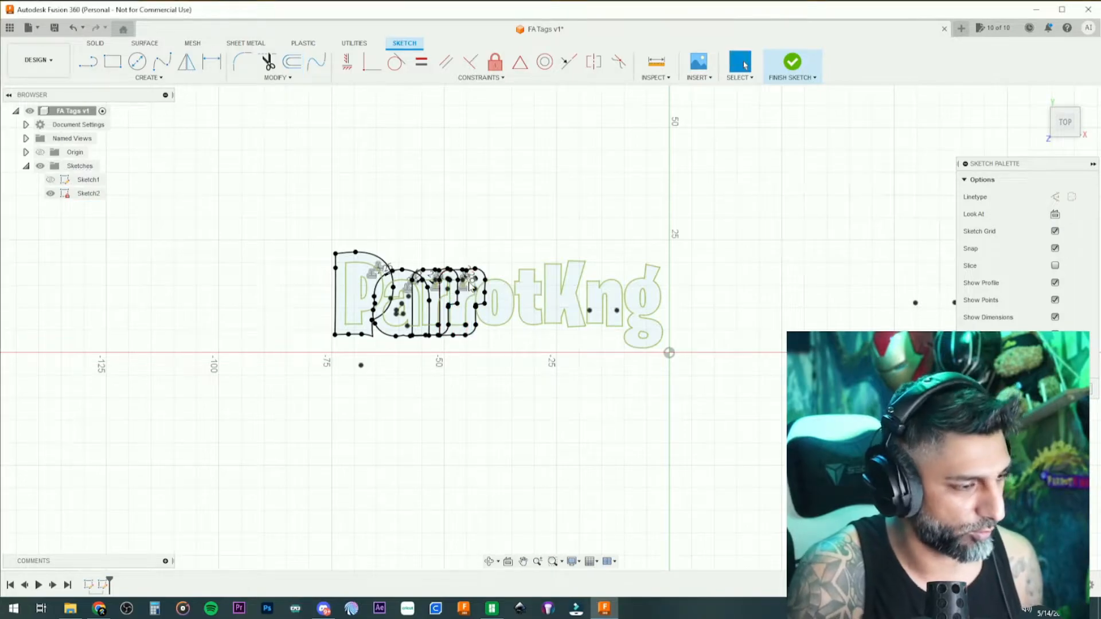
# Offset the outer outline of the first letter o outward by 2.25 mm
pyautogui.press('o')
pyautogui.click(488, 278)
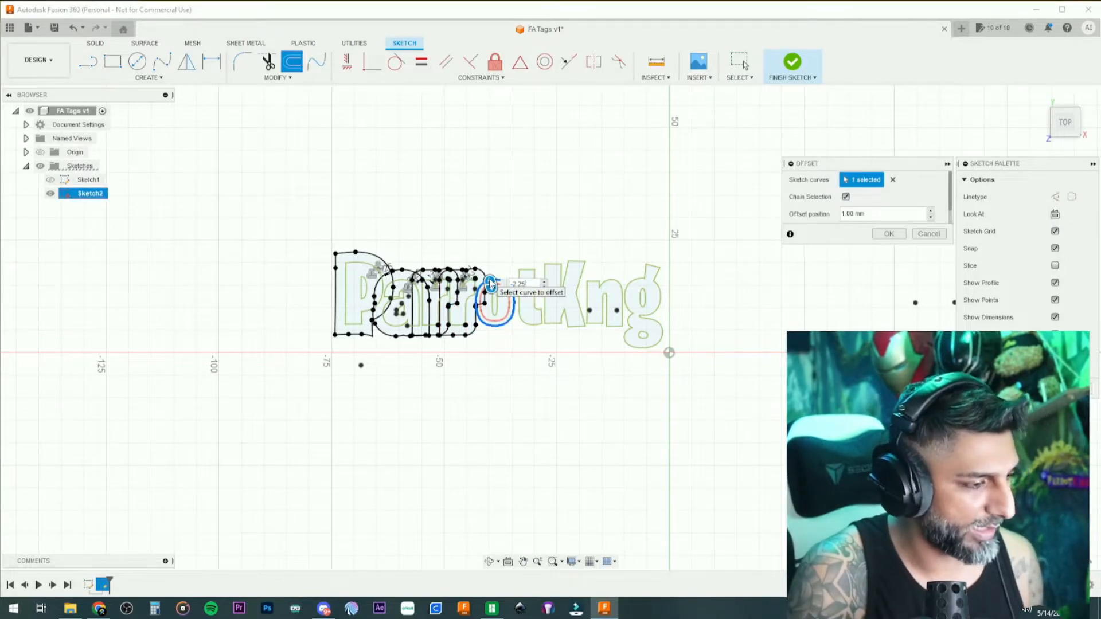
pyautogui.press('Return')
pyautogui.press('p')
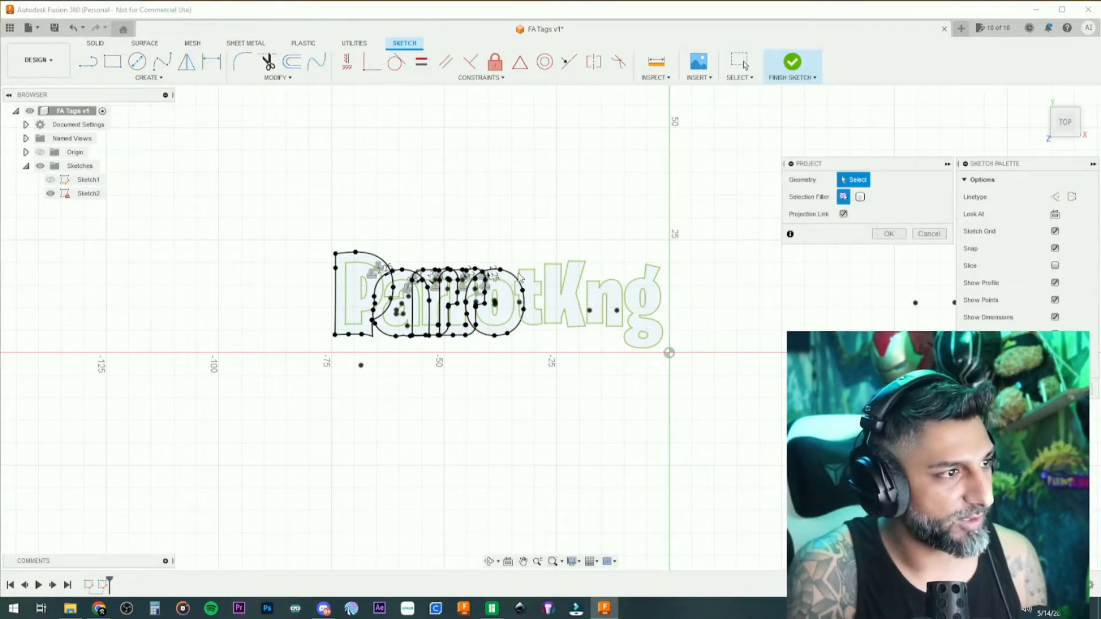
# Offset the outline of the letter t outward by 2.25 mm
pyautogui.press('o')
pyautogui.click(531, 277)
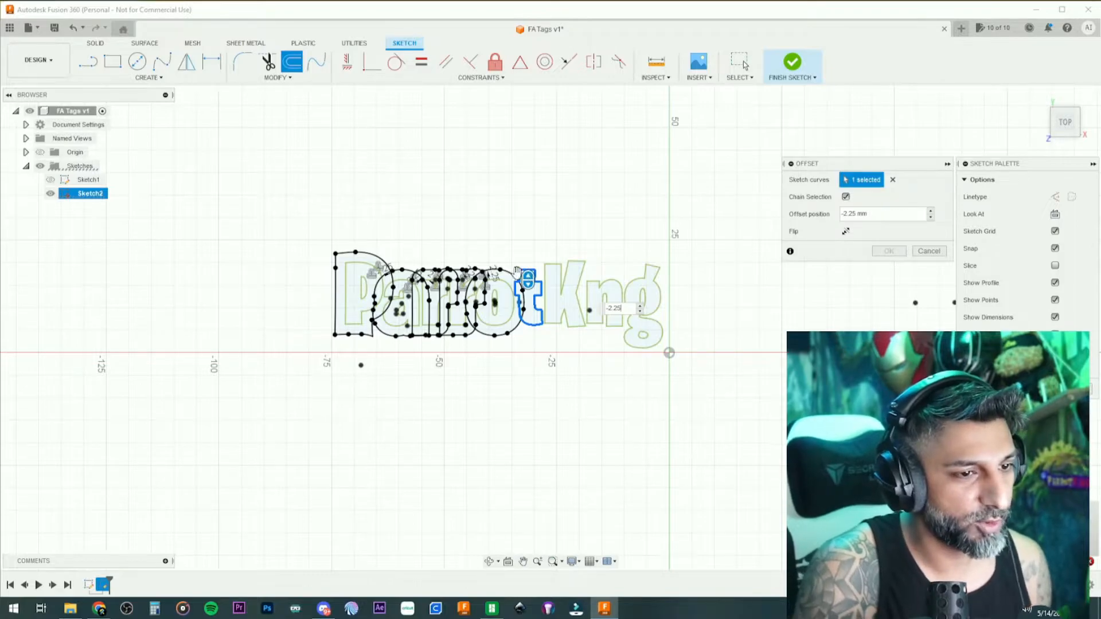
pyautogui.click(609, 307)
pyautogui.press('Delete')
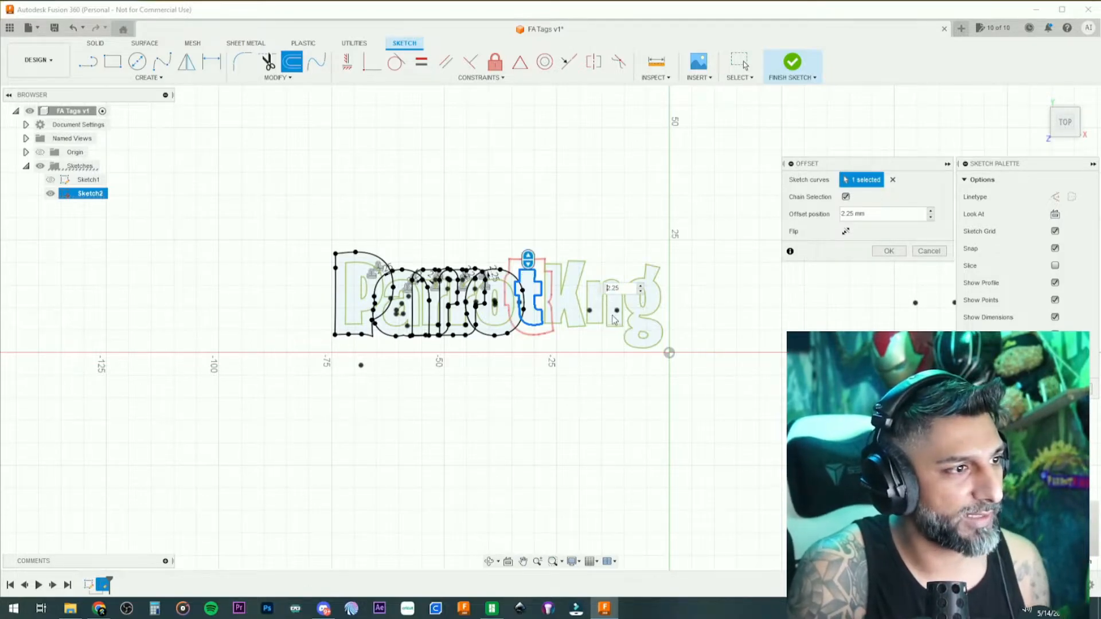
pyautogui.press('Return')
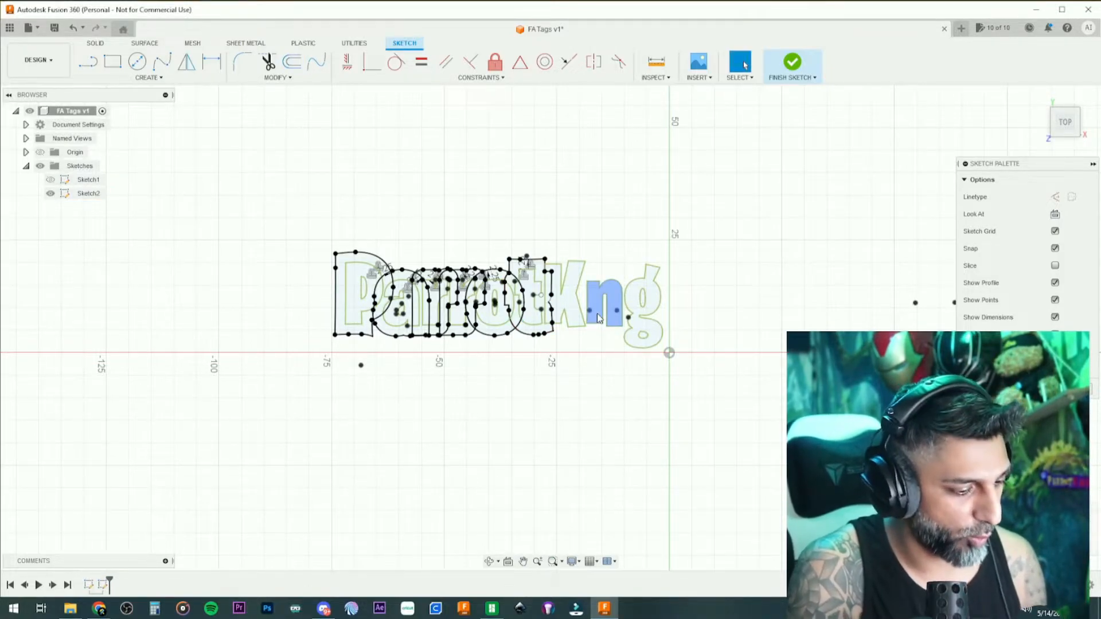
# Offset the outlines of the letters K and n by -2.25 mm to form surrounding contours
pyautogui.press('o')
pyautogui.click(571, 274)
pyautogui.write('-2.25')
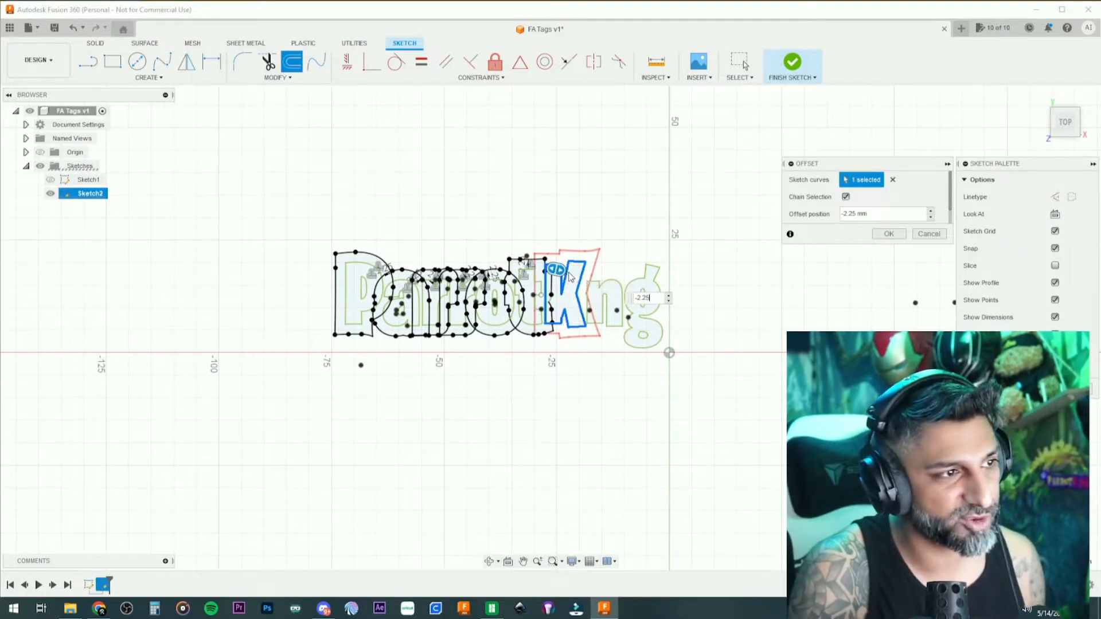
pyautogui.press('Return')
pyautogui.press('o')
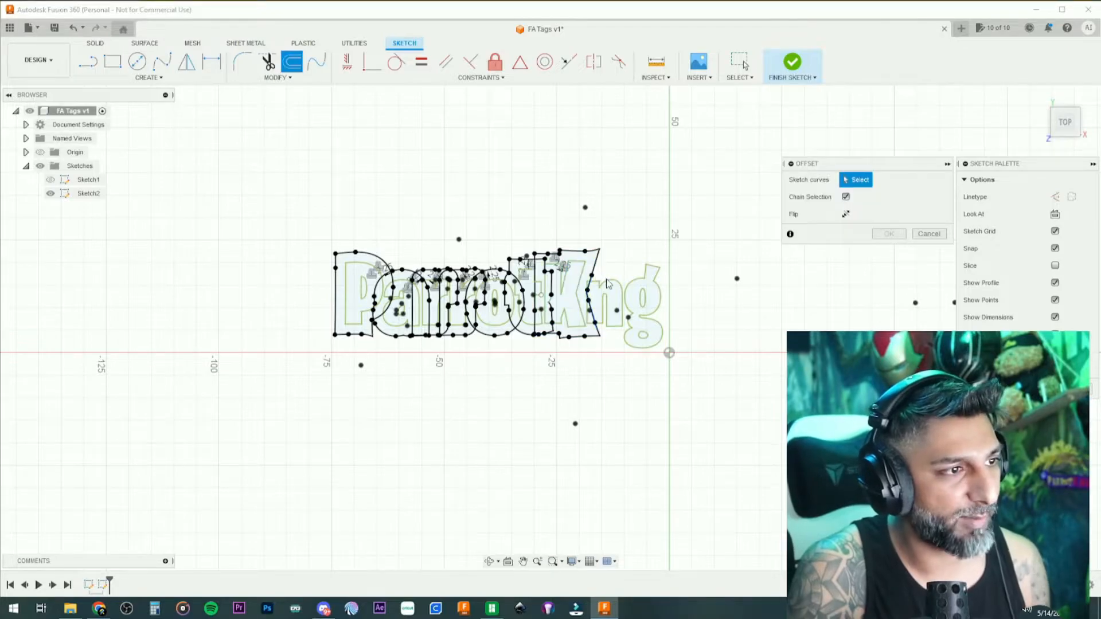
pyautogui.click(607, 285)
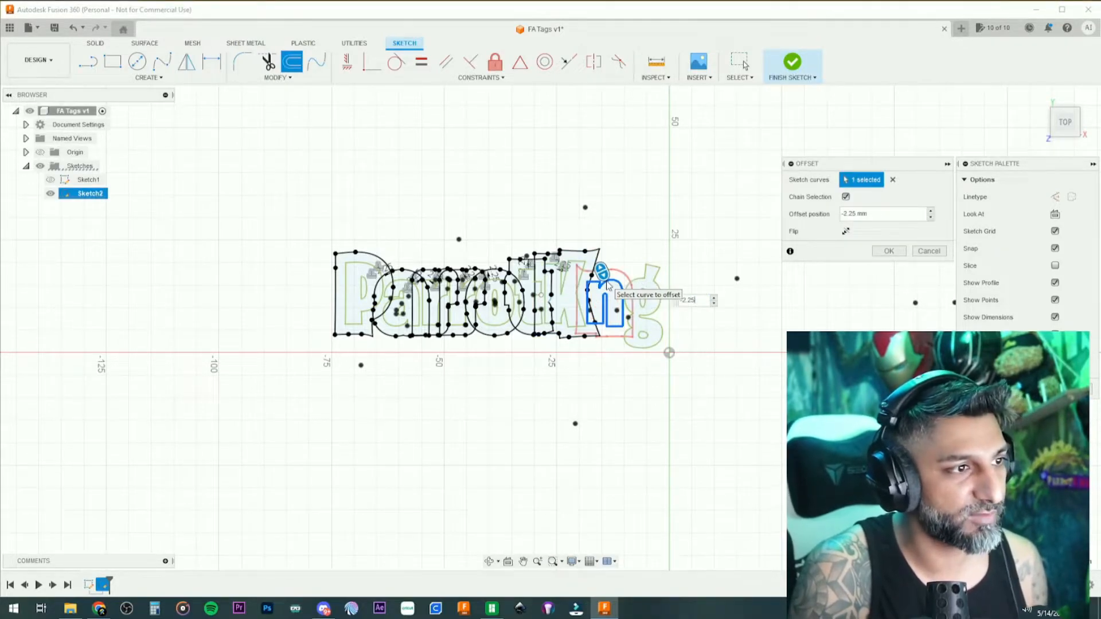
pyautogui.press('Return')
# Offset the outer outline of the final letter g outward by 2.25 mm
pyautogui.press('o')
pyautogui.click(638, 281)
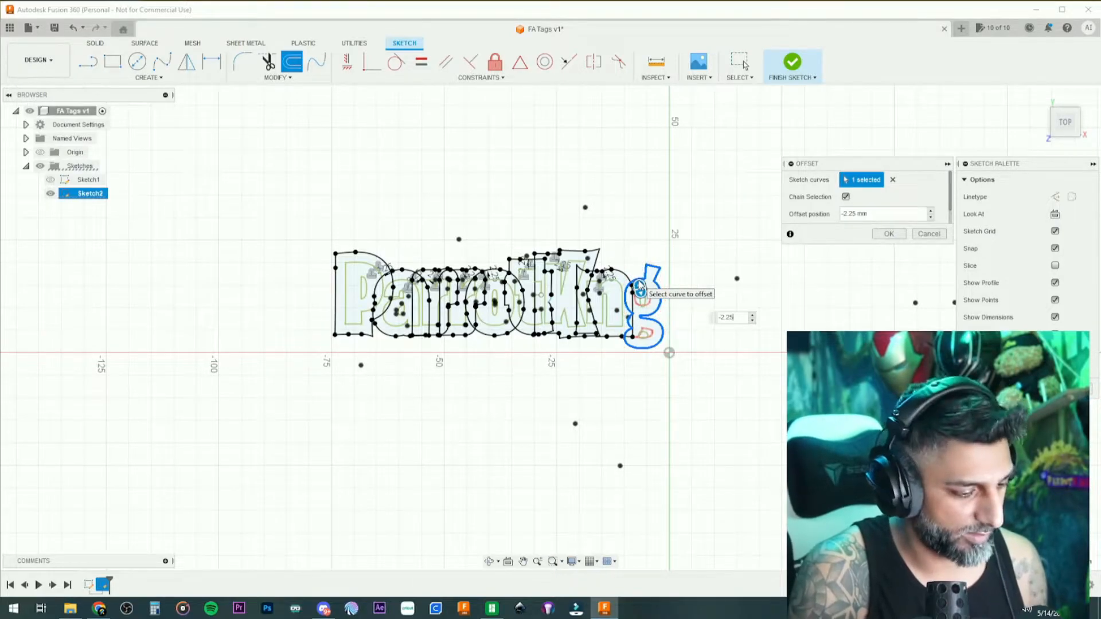
pyautogui.click(712, 319)
pyautogui.press('Return')
# Hide the dimensions, constraints and points in the sketch so only the letter outlines and offset contours are displayed
pyautogui.scroll(-2, 659, 299)
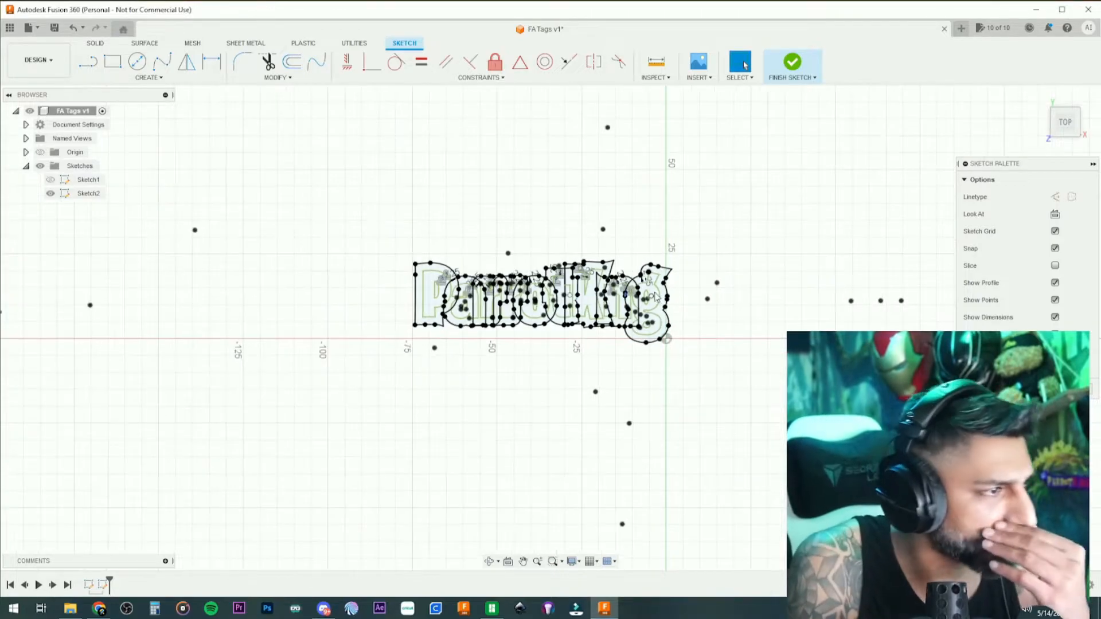
pyautogui.scroll(5, 648, 297)
pyautogui.scroll(2, 646, 295)
pyautogui.scroll(-3, 642, 293)
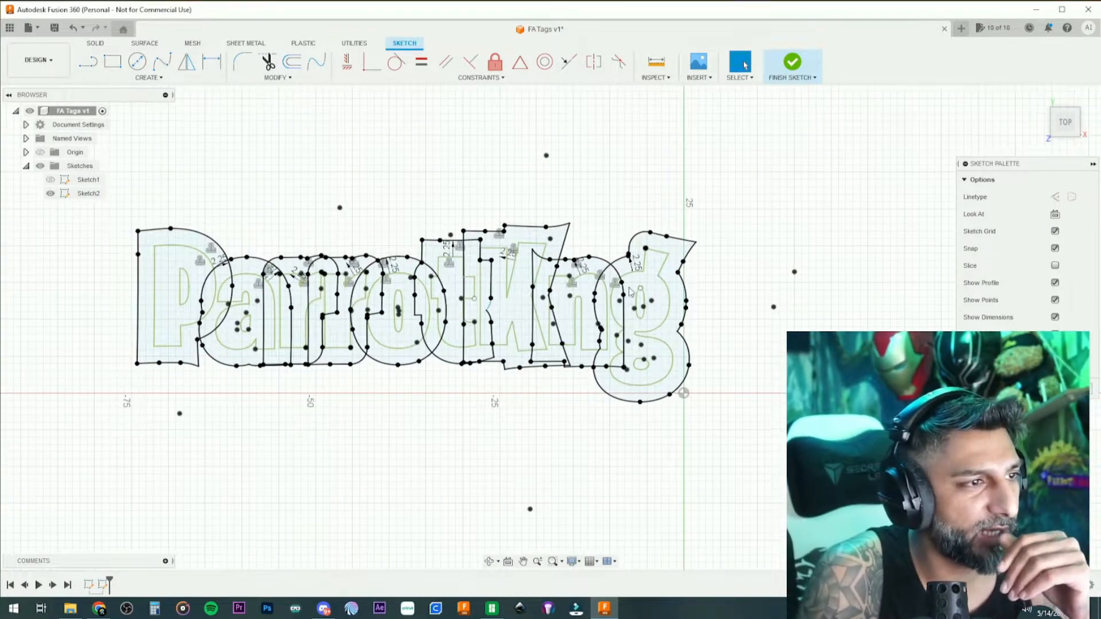
pyautogui.moveTo(632, 288); pyautogui.dragTo(727, 282, button='middle')
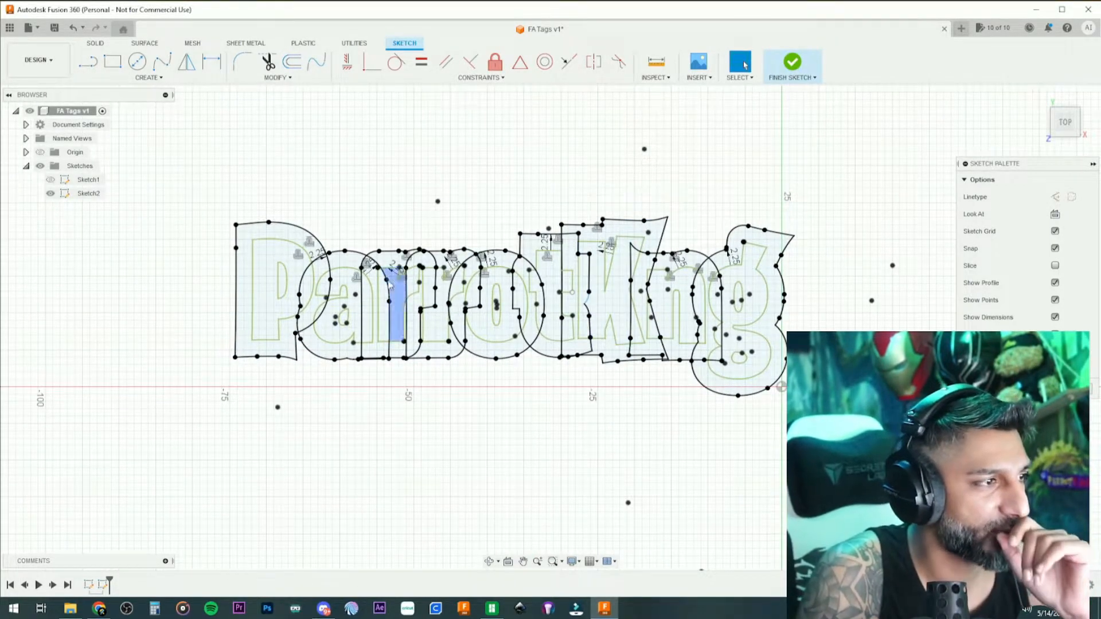
pyautogui.scroll(2, 368, 280)
pyautogui.scroll(-1, 728, 275)
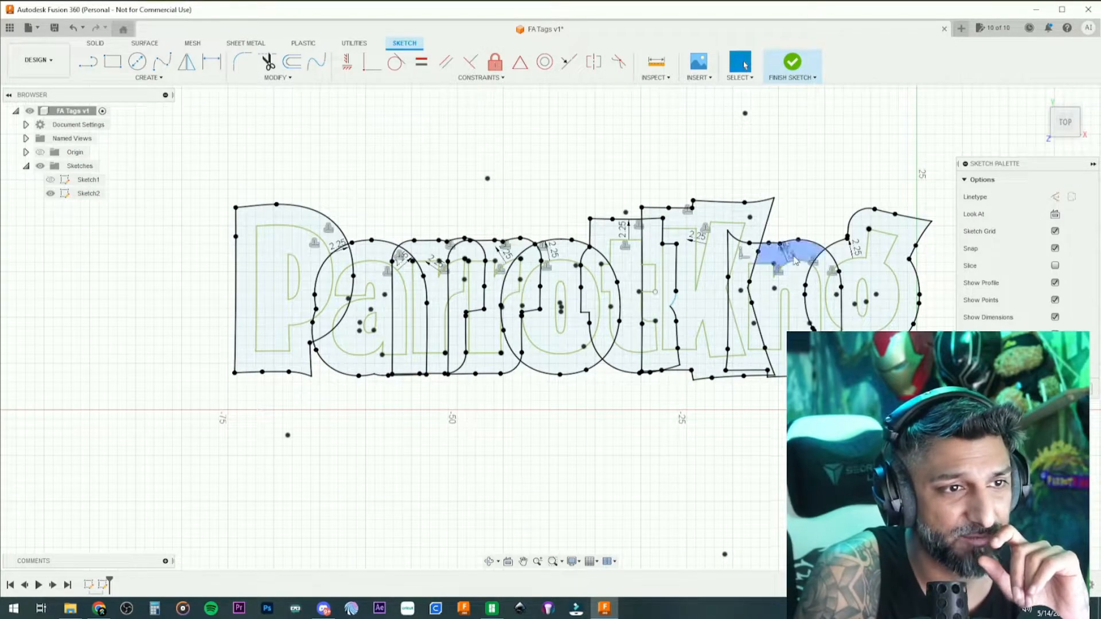
pyautogui.click(1055, 318)
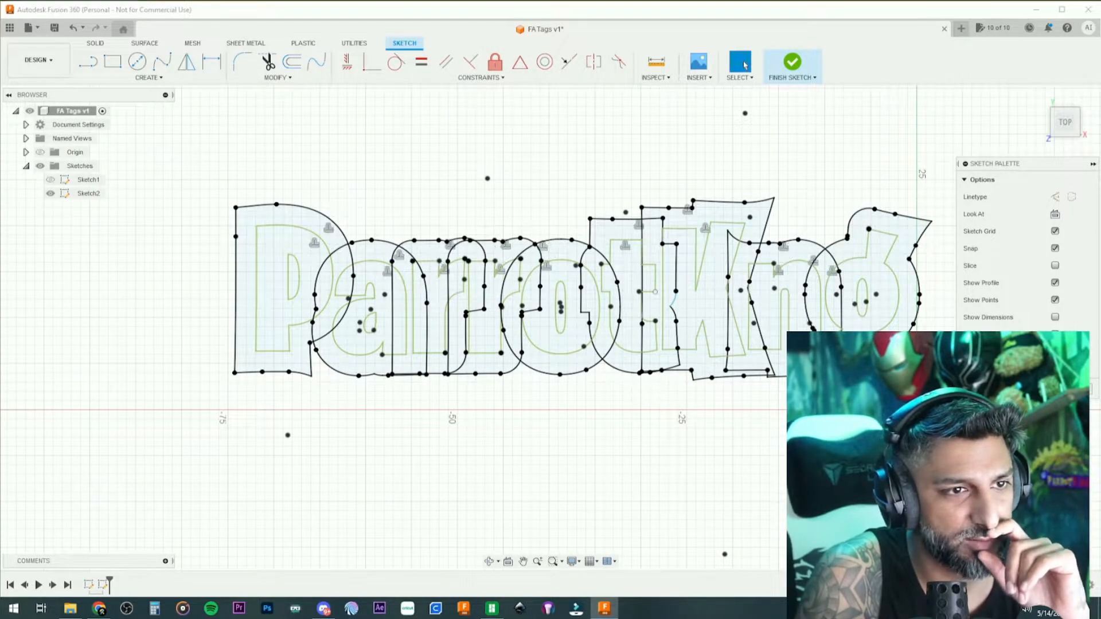
pyautogui.click(1056, 300)
pyautogui.scroll(-1, 631, 292)
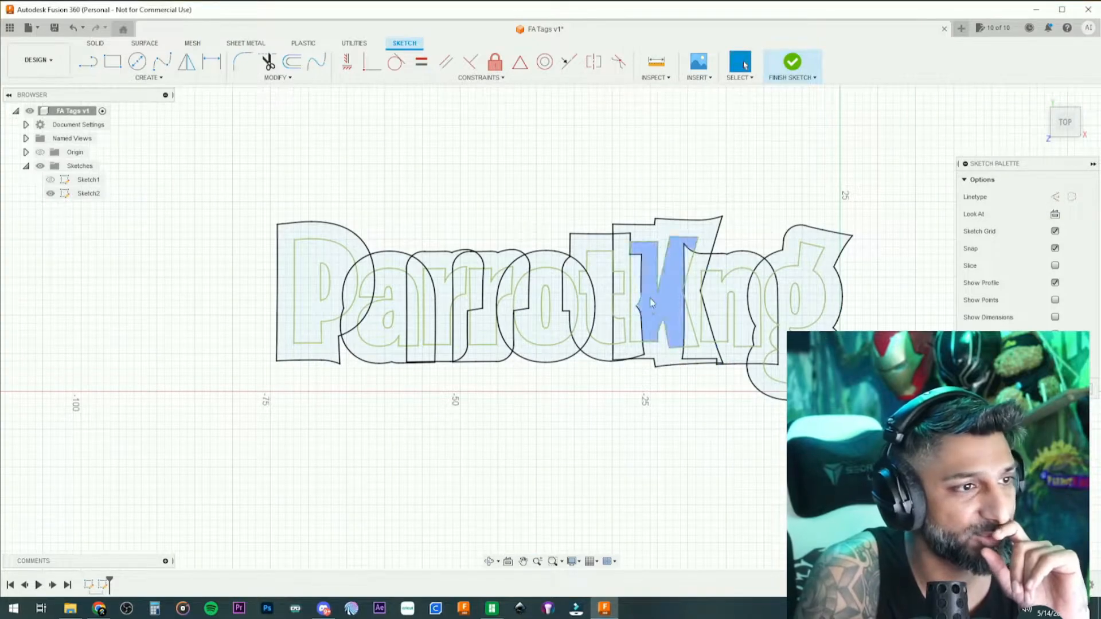
# Offset the upper and lower inner openings of the letter g outward by 1 mm each
pyautogui.click(370, 315)
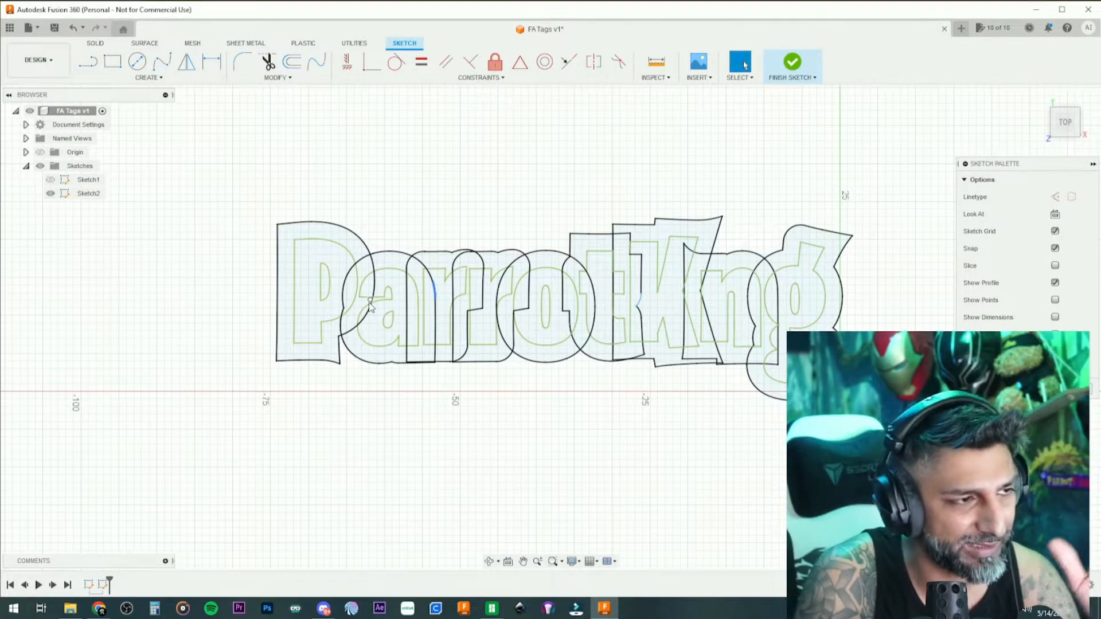
pyautogui.scroll(-3, 370, 304)
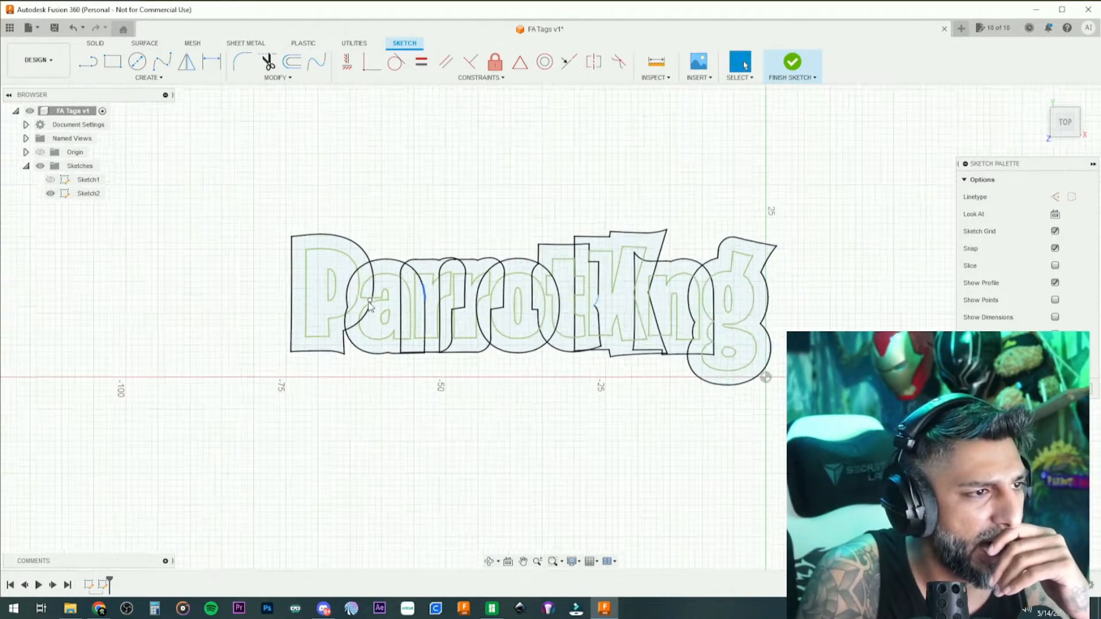
pyautogui.scroll(-2, 423, 259)
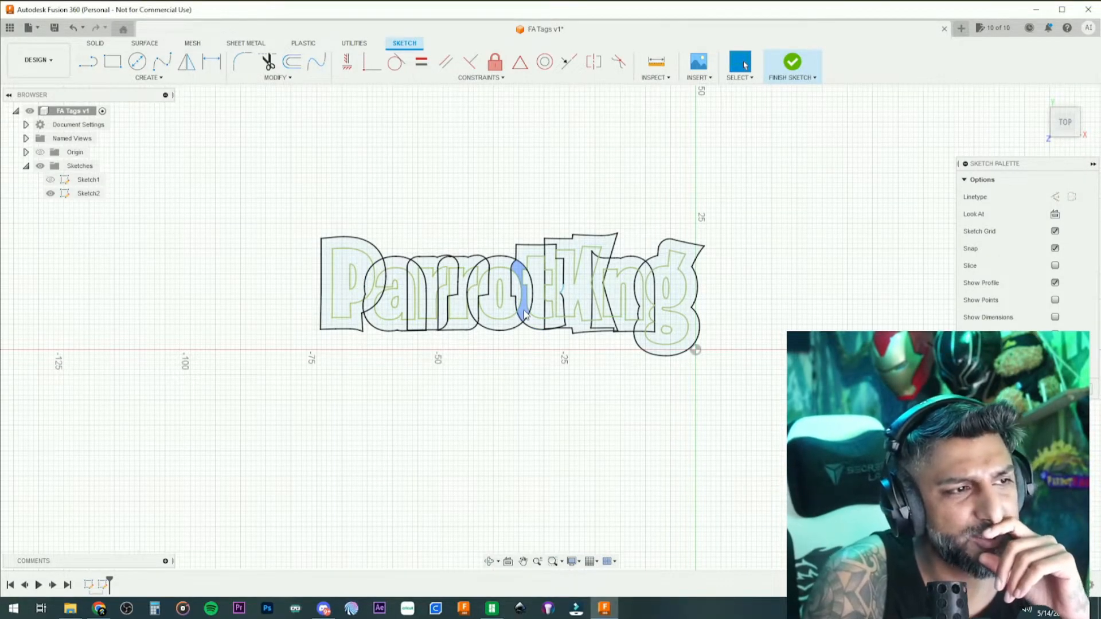
pyautogui.scroll(5, 670, 295)
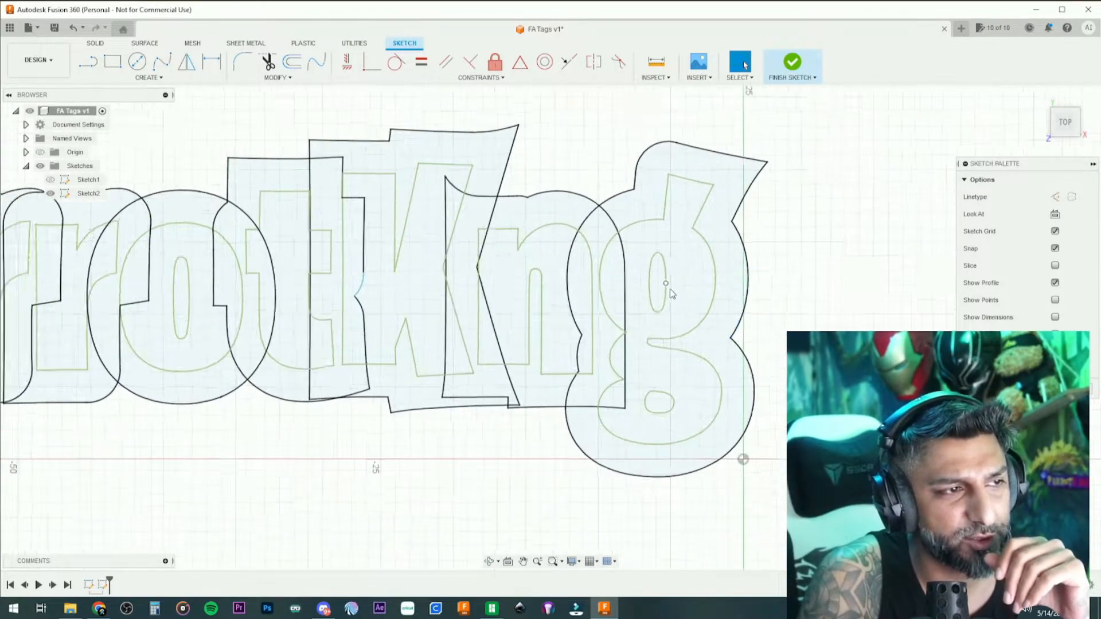
pyautogui.press('o')
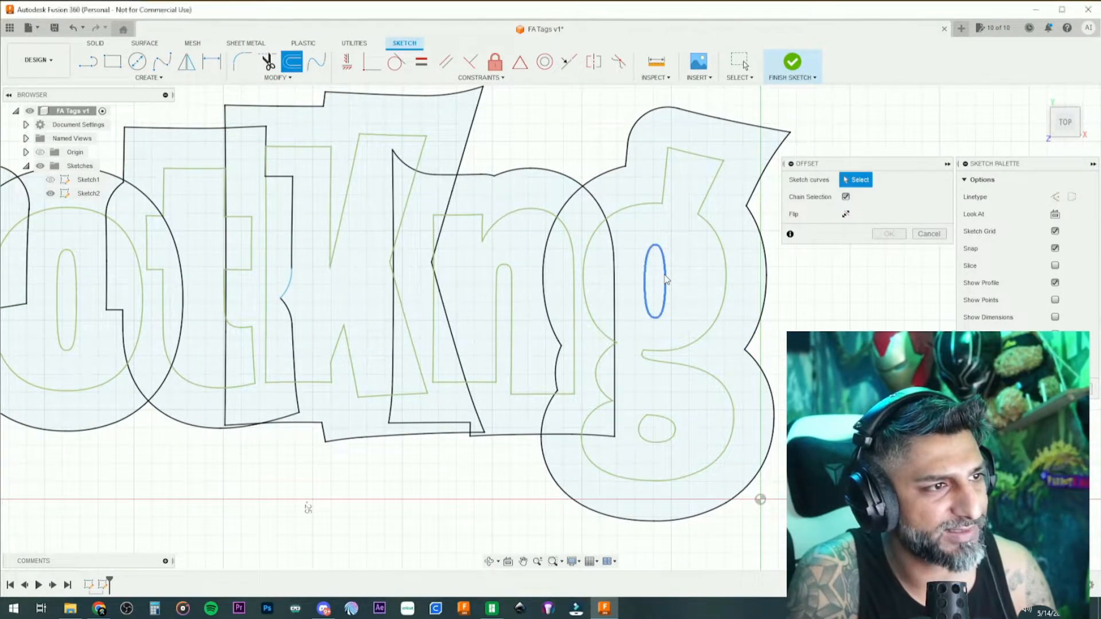
pyautogui.click(665, 280)
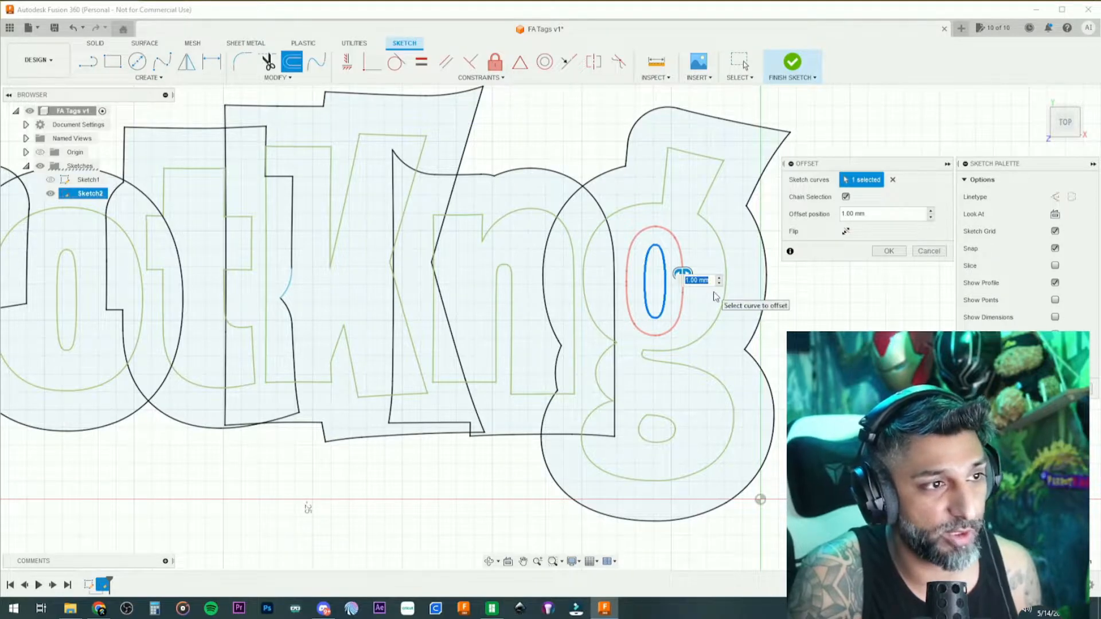
pyautogui.press('Return')
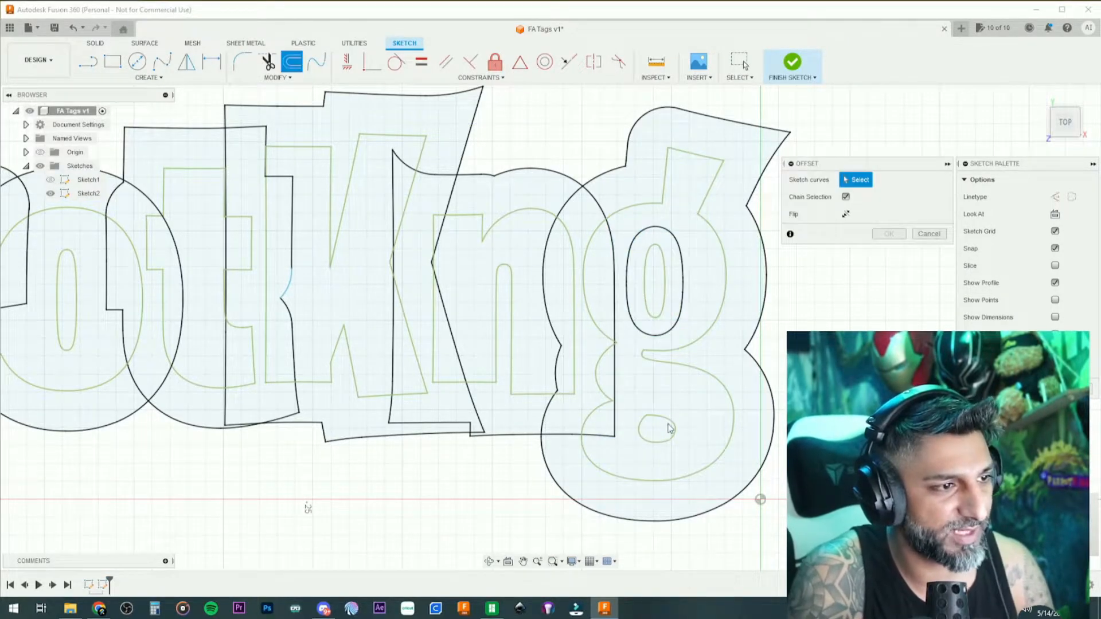
pyautogui.click(670, 424)
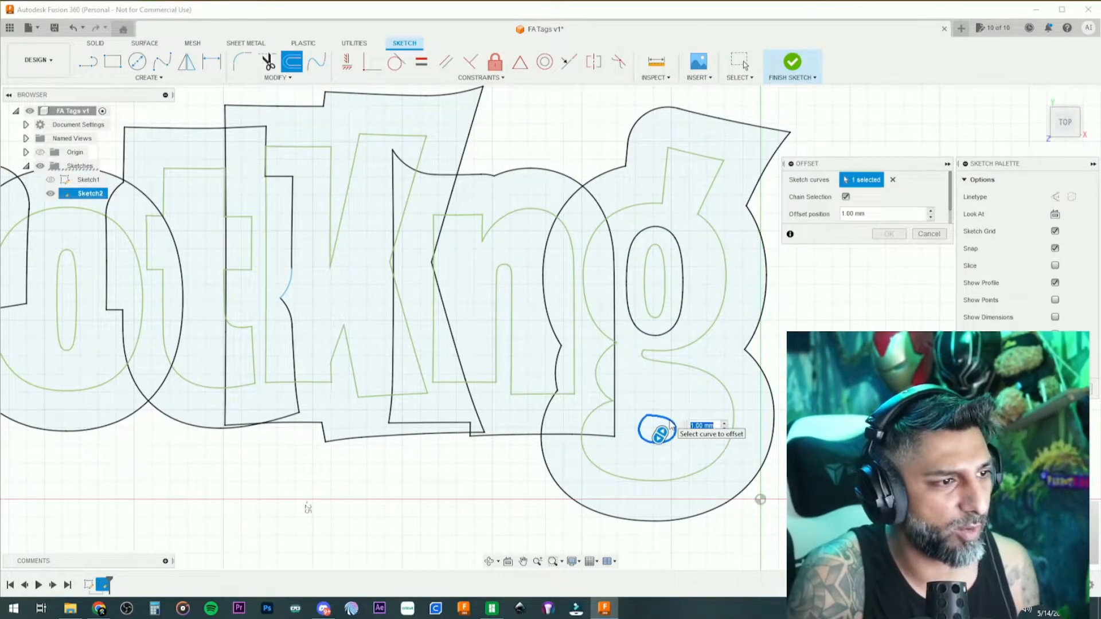
pyautogui.click(692, 425)
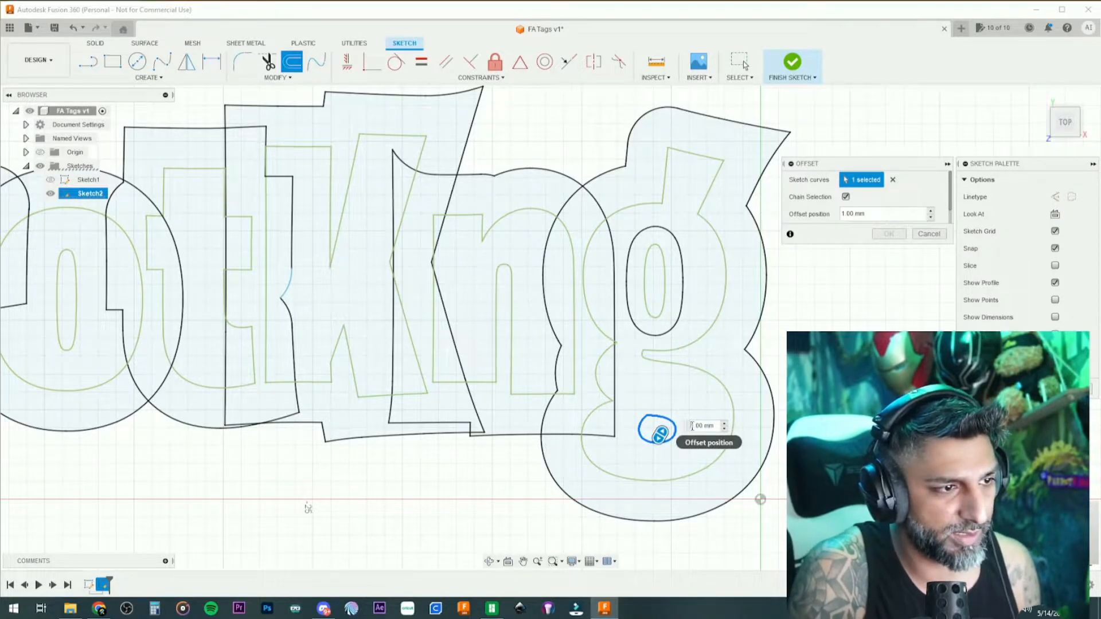
pyautogui.press('Return')
pyautogui.scroll(-5, 700, 401)
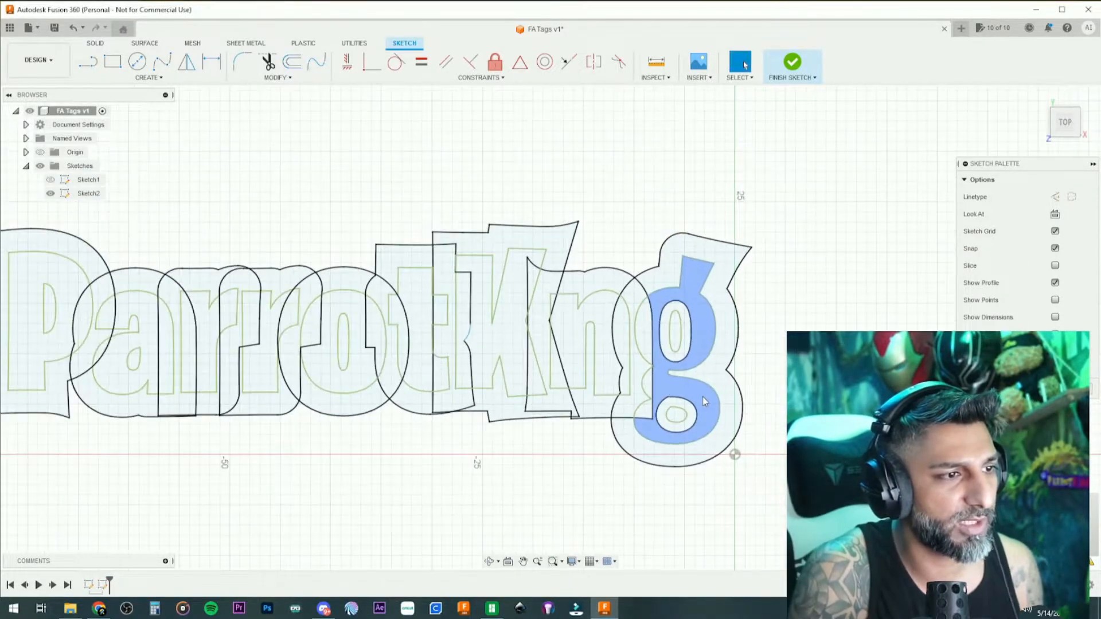
# Offset the inner opening of the letter o outward by 1 mm
pyautogui.scroll(5, 697, 358)
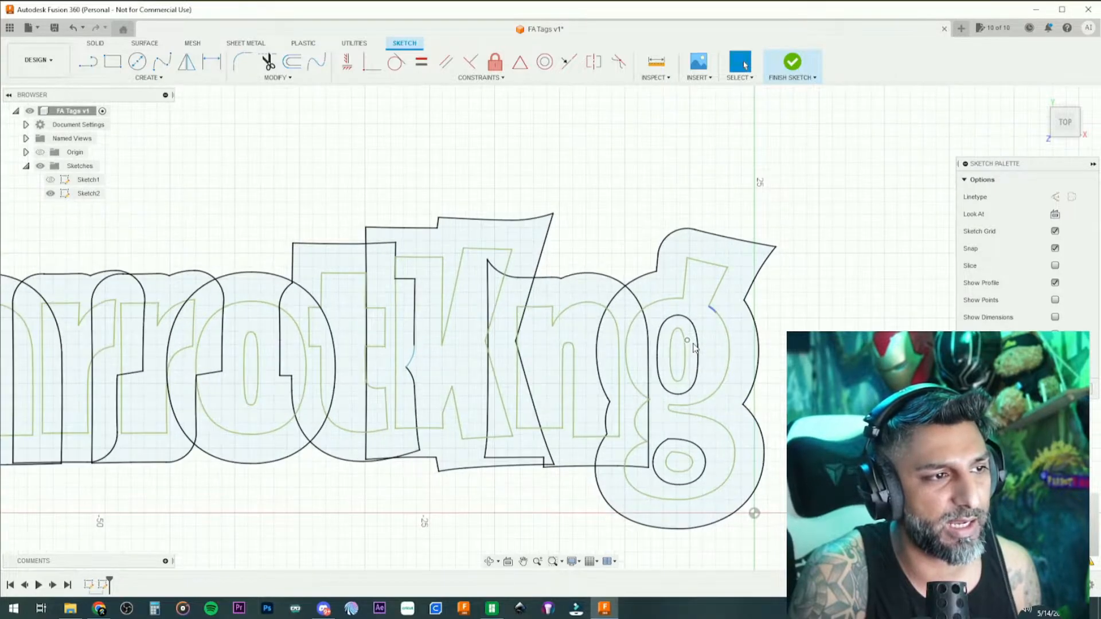
pyautogui.scroll(-5, 692, 350)
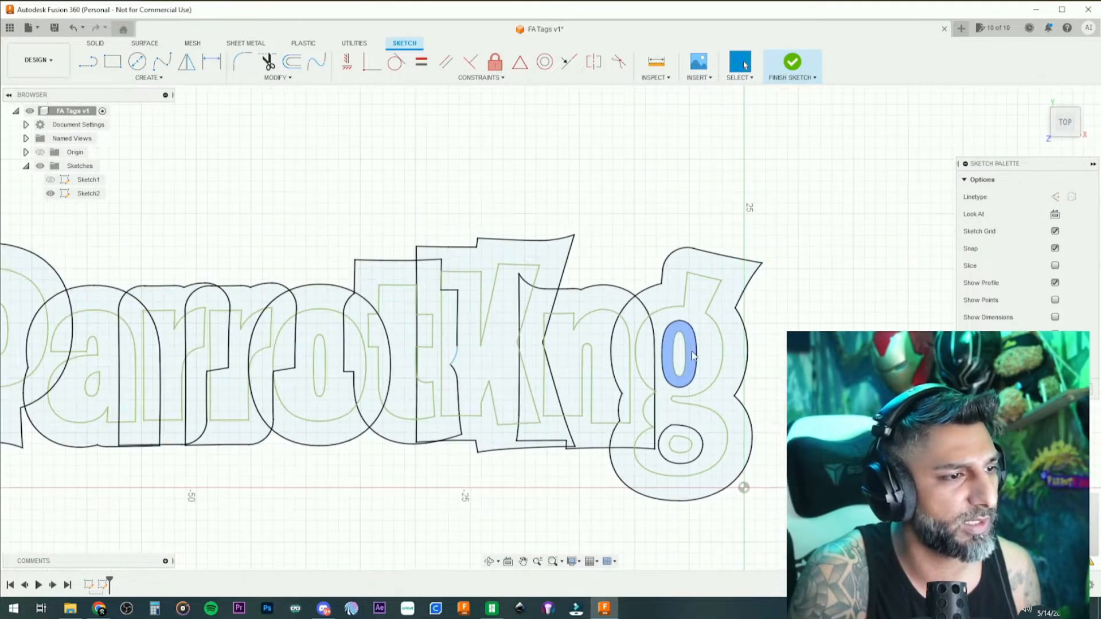
pyautogui.scroll(5, 354, 374)
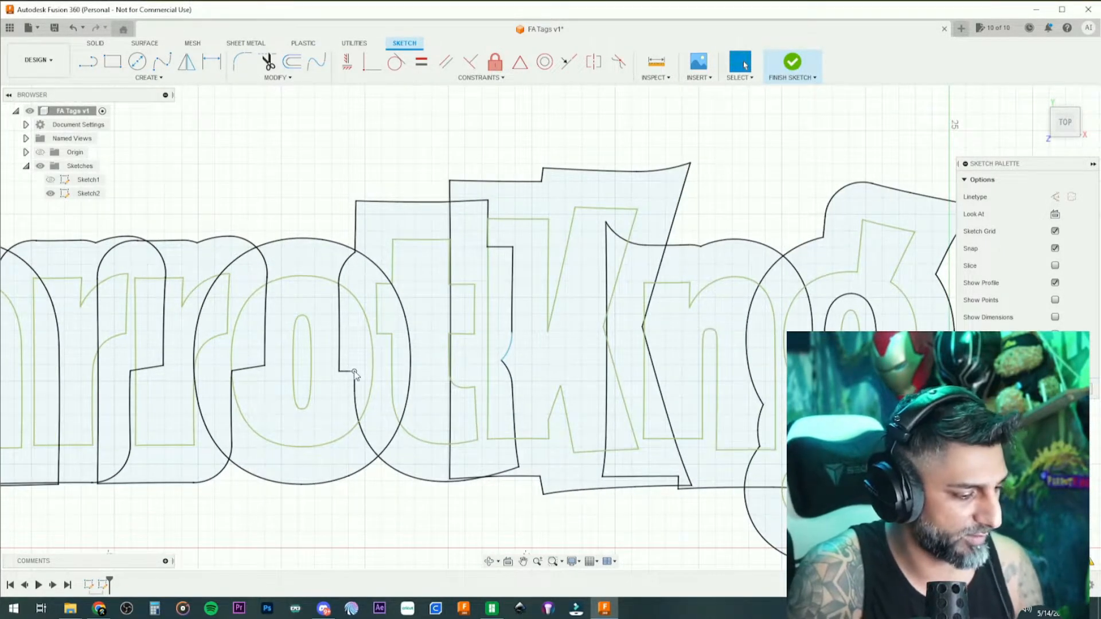
pyautogui.press('o')
pyautogui.click(310, 332)
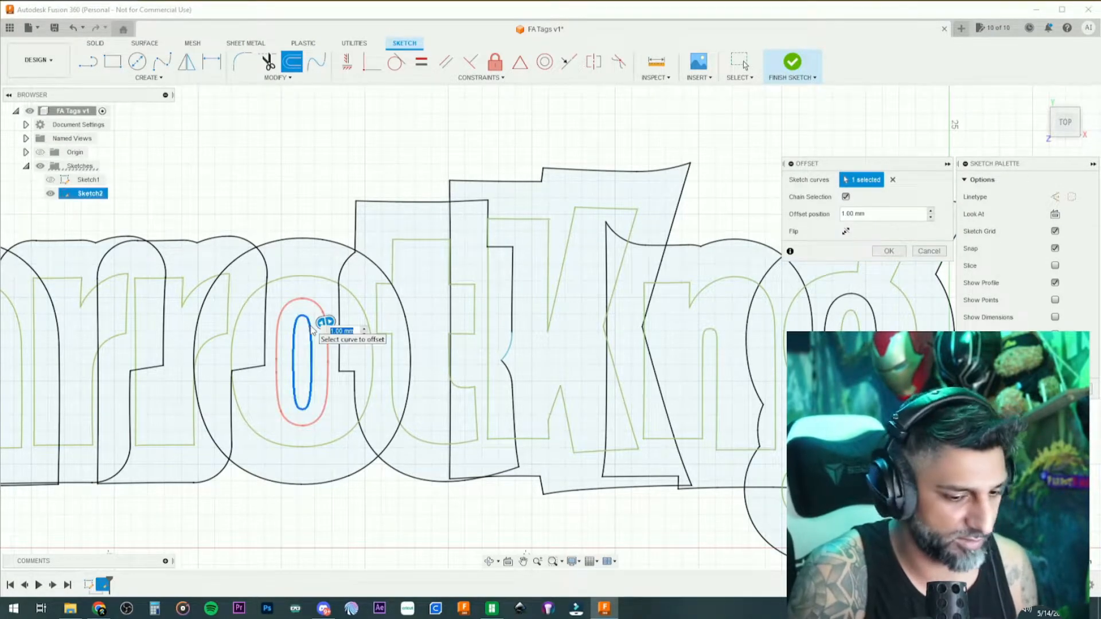
pyautogui.press('Return')
# Offset the inner openings of the letters a and P outward by 1 mm each
pyautogui.scroll(-5, 277, 377)
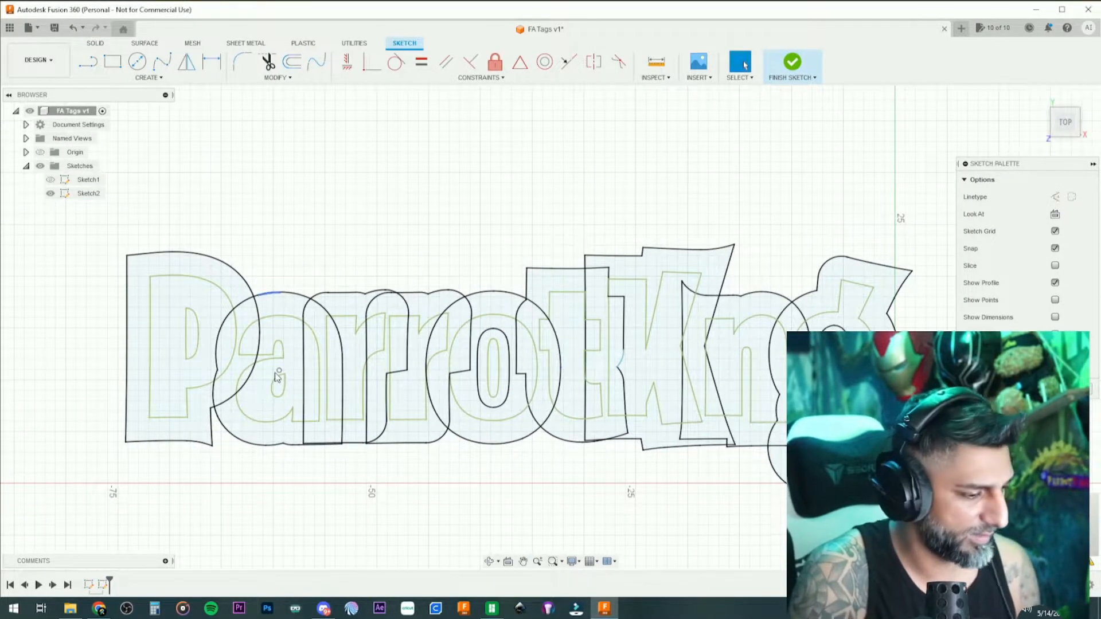
pyautogui.press('o')
pyautogui.click(279, 378)
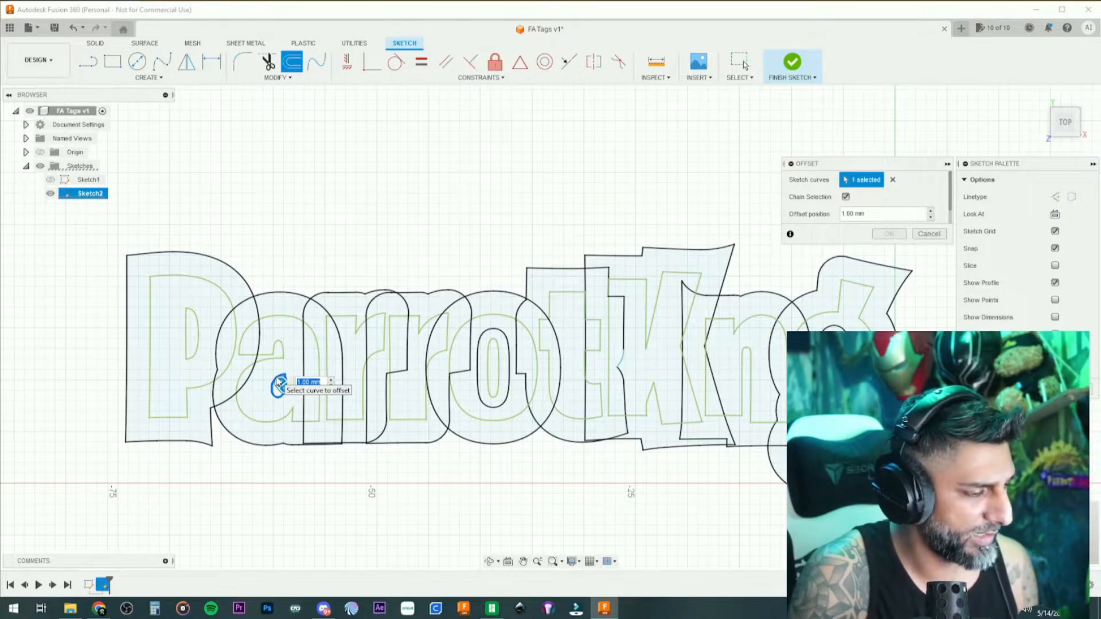
pyautogui.press('Return')
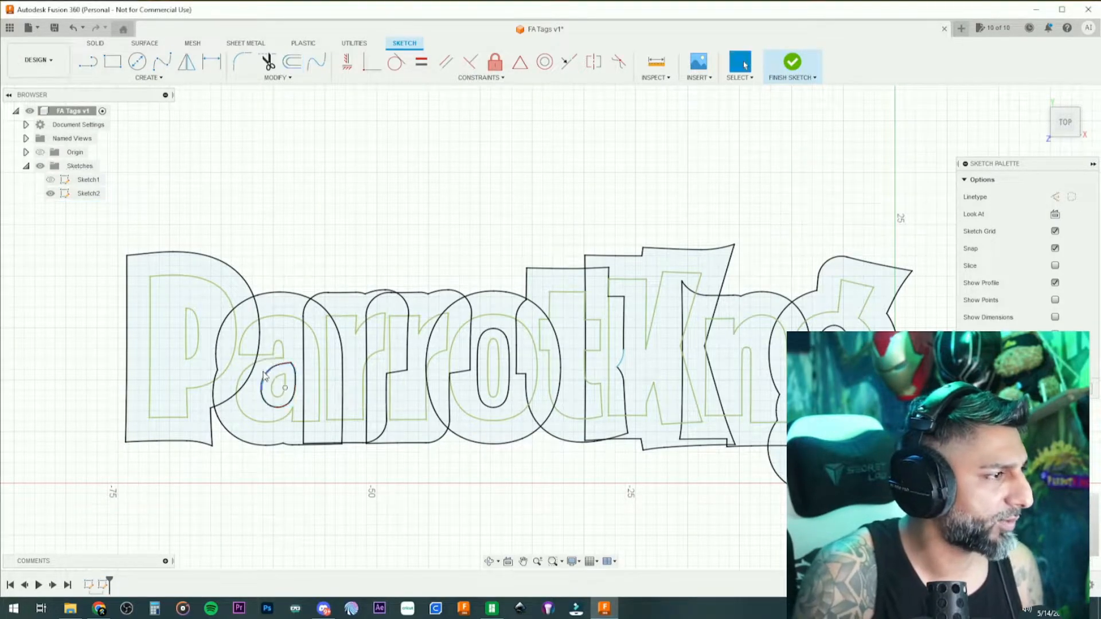
pyautogui.press('o')
pyautogui.click(192, 336)
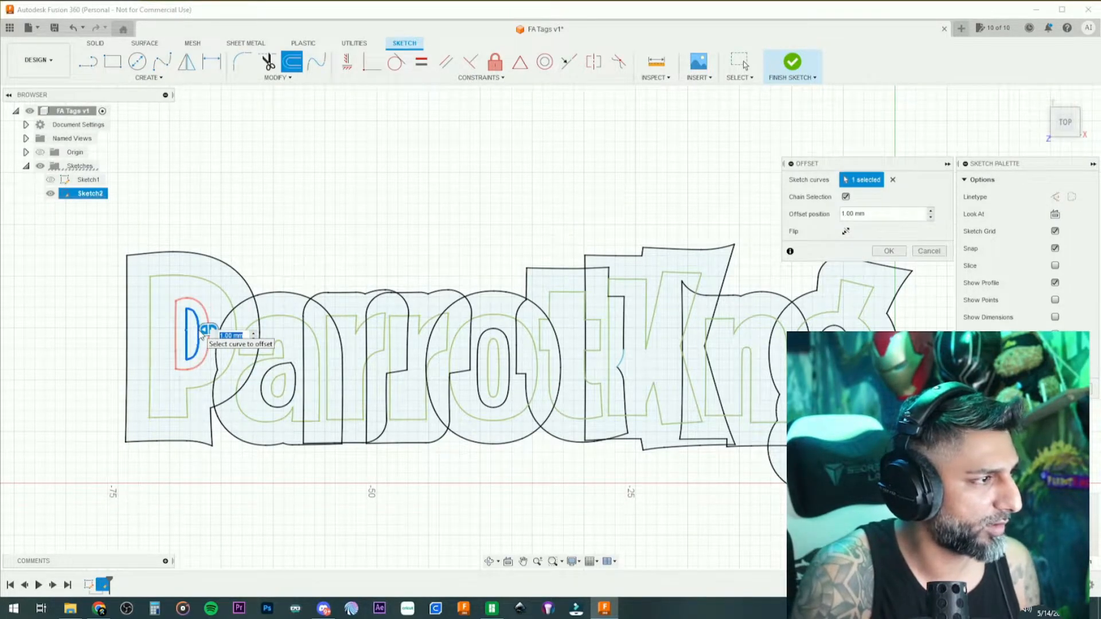
pyautogui.press('Return')
# Trim away the overlapping contour segments where the outer outlines of the letters P and a cross
pyautogui.scroll(-3, 339, 350)
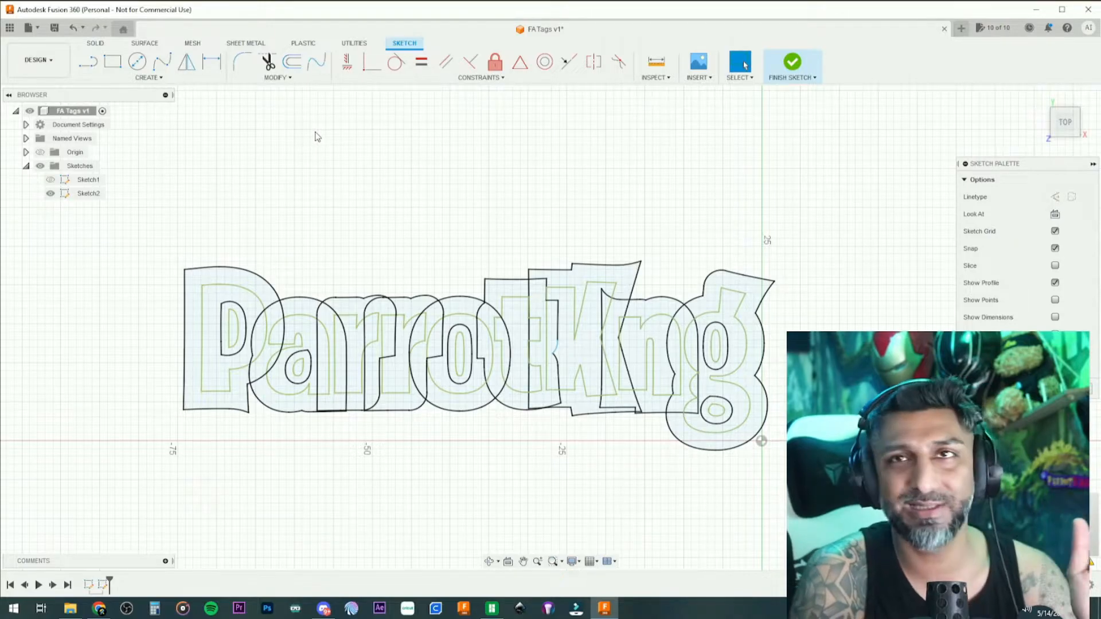
pyautogui.click(268, 62)
pyautogui.scroll(3, 261, 270)
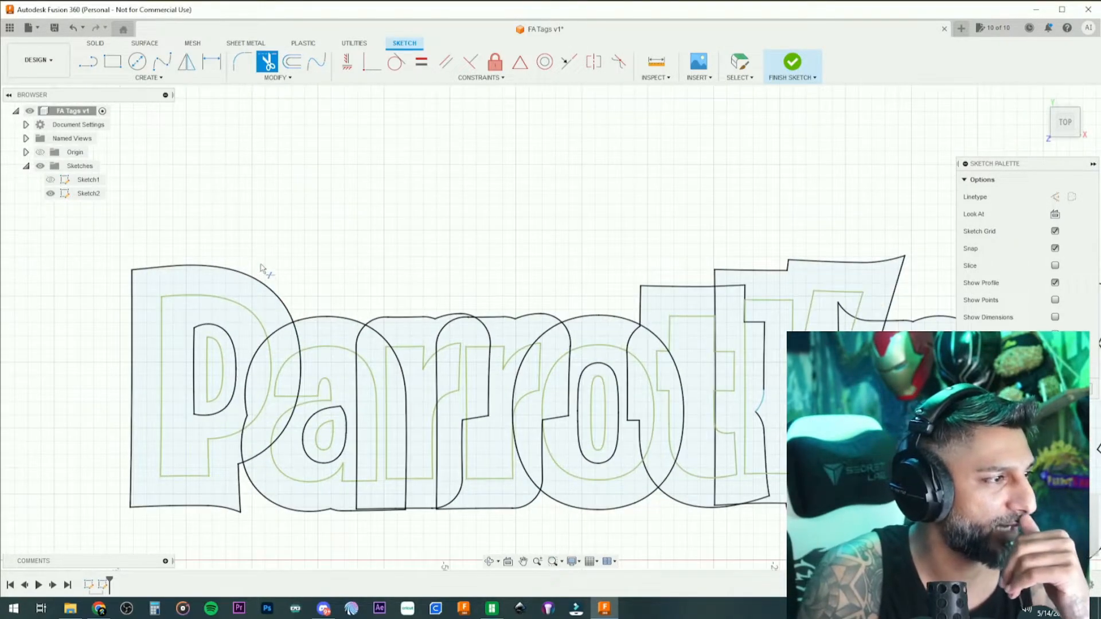
pyautogui.scroll(-2, 261, 270)
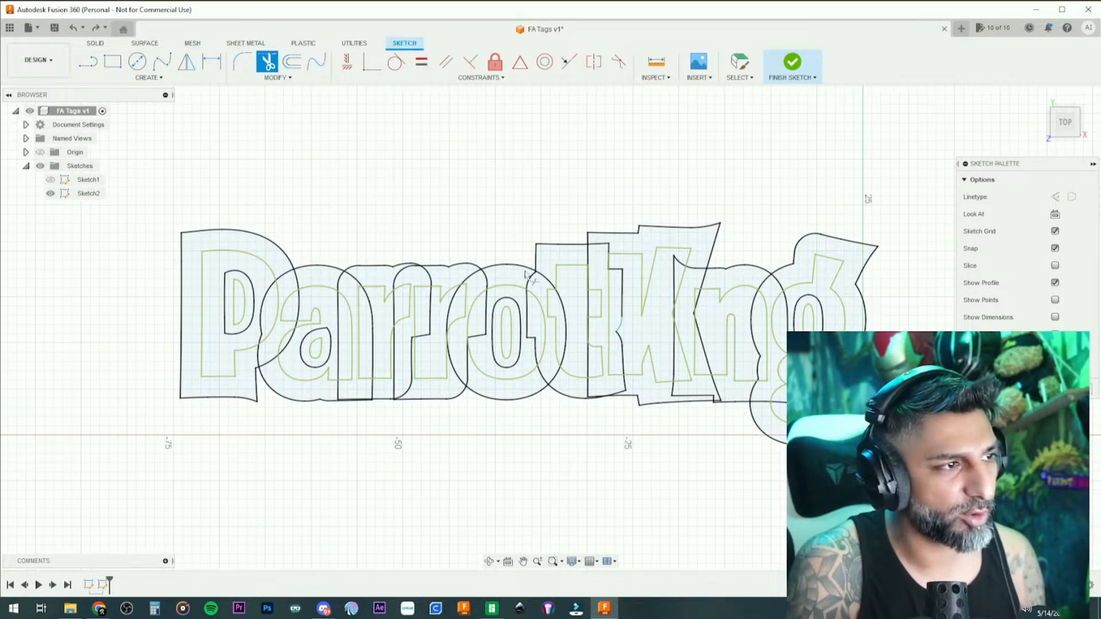
pyautogui.click(283, 278)
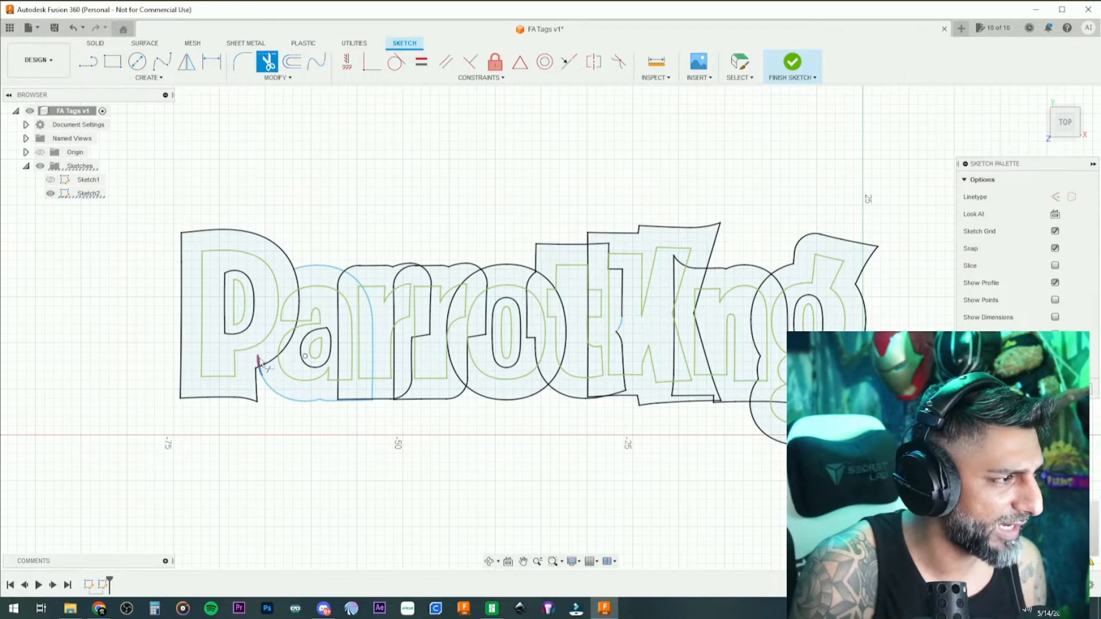
pyautogui.click(286, 358)
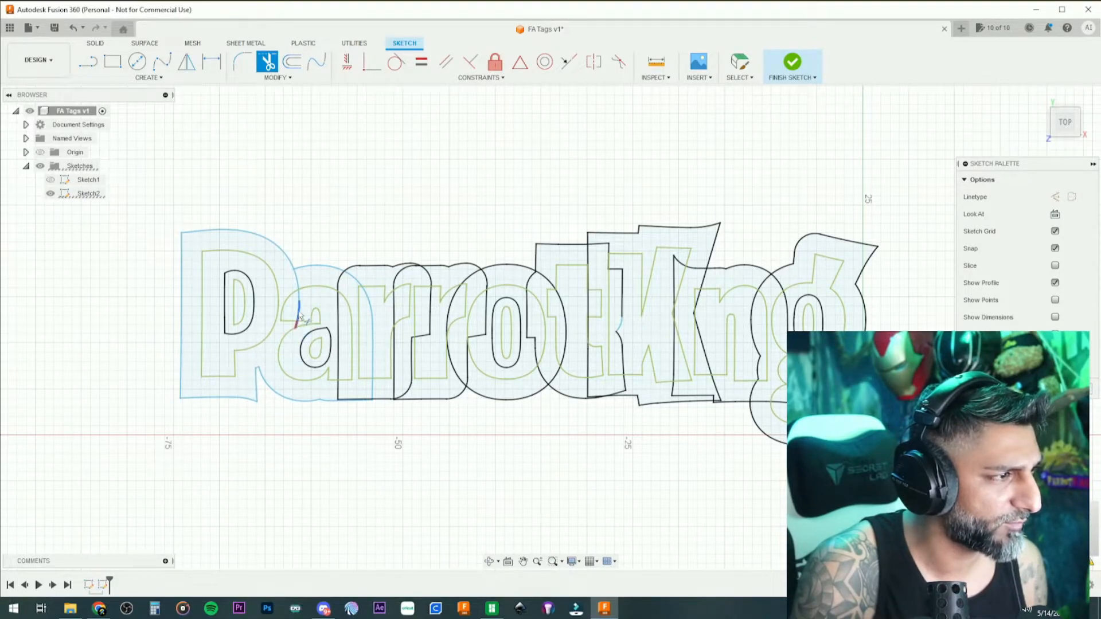
pyautogui.click(298, 291)
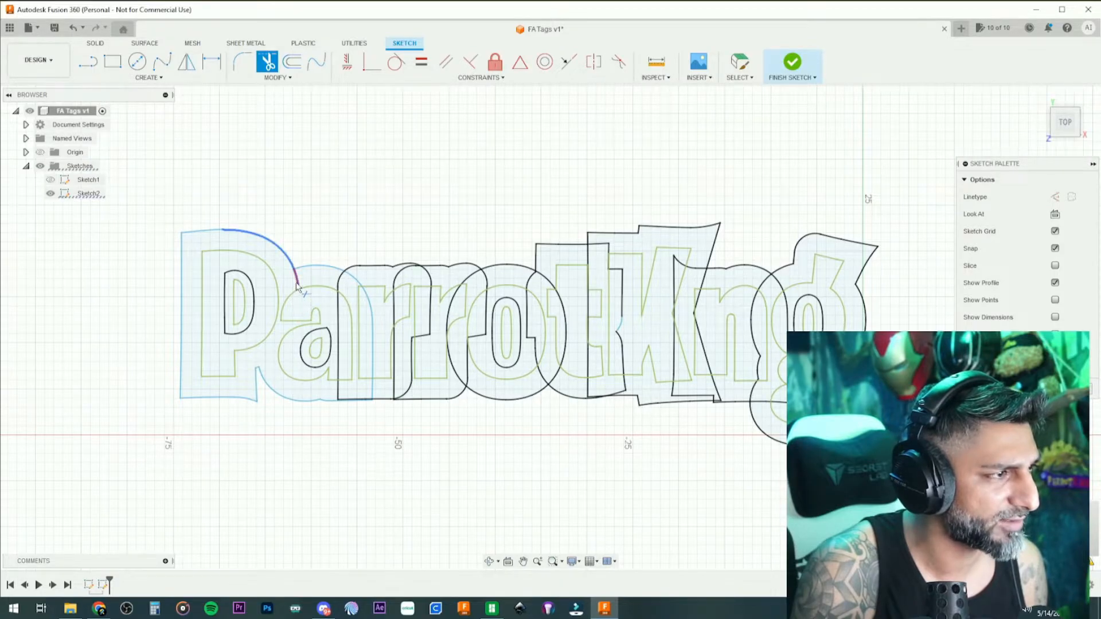
# Trim the overlapping offset-outline segments between the P, the a and the first r
pyautogui.click(298, 286)
pyautogui.moveTo(315, 267); pyautogui.dragTo(278, 255, button='middle')
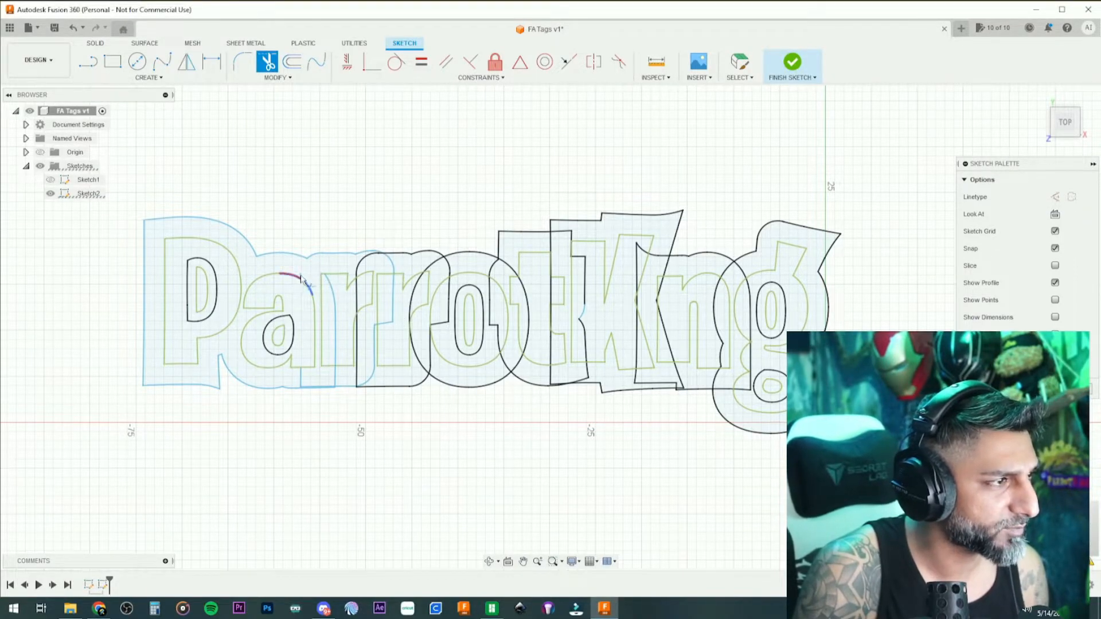
pyautogui.scroll(3, 299, 277)
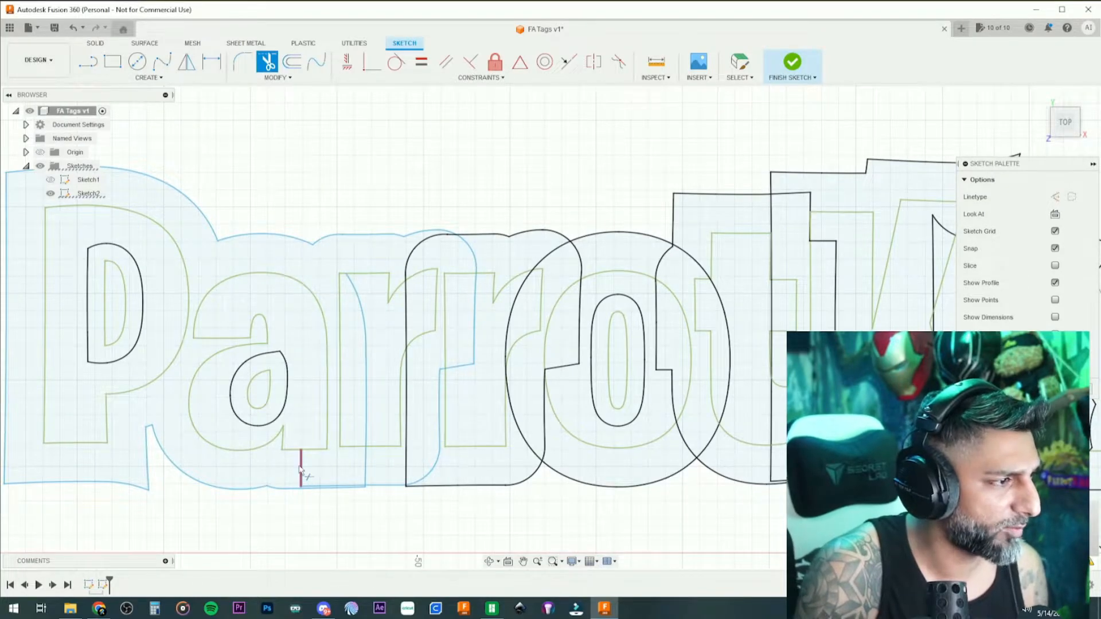
pyautogui.scroll(2, 312, 486)
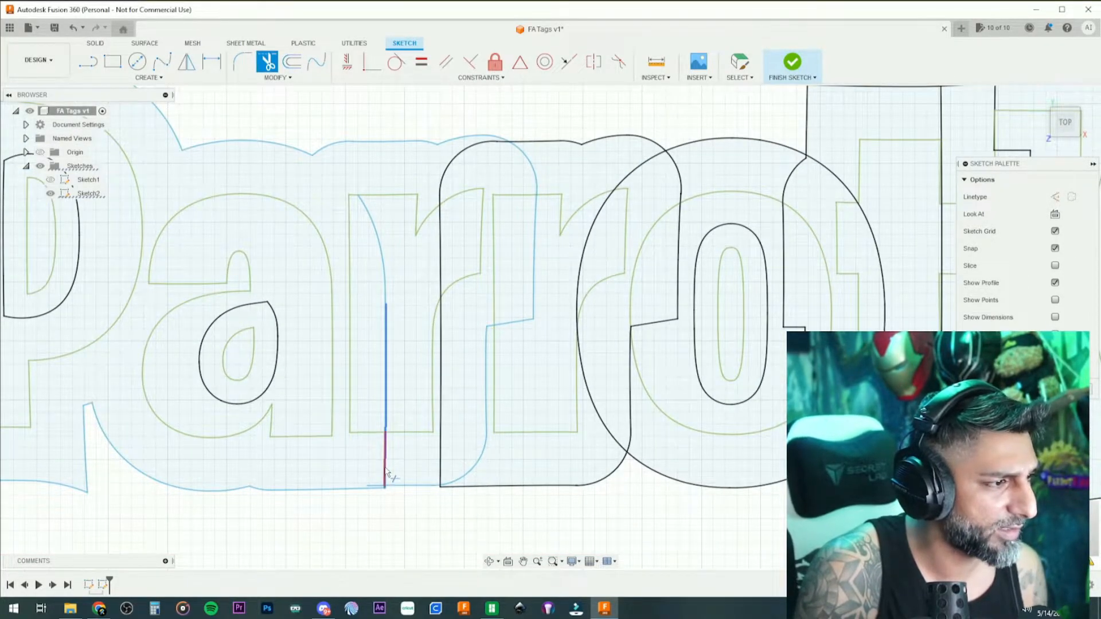
pyautogui.scroll(-2, 382, 475)
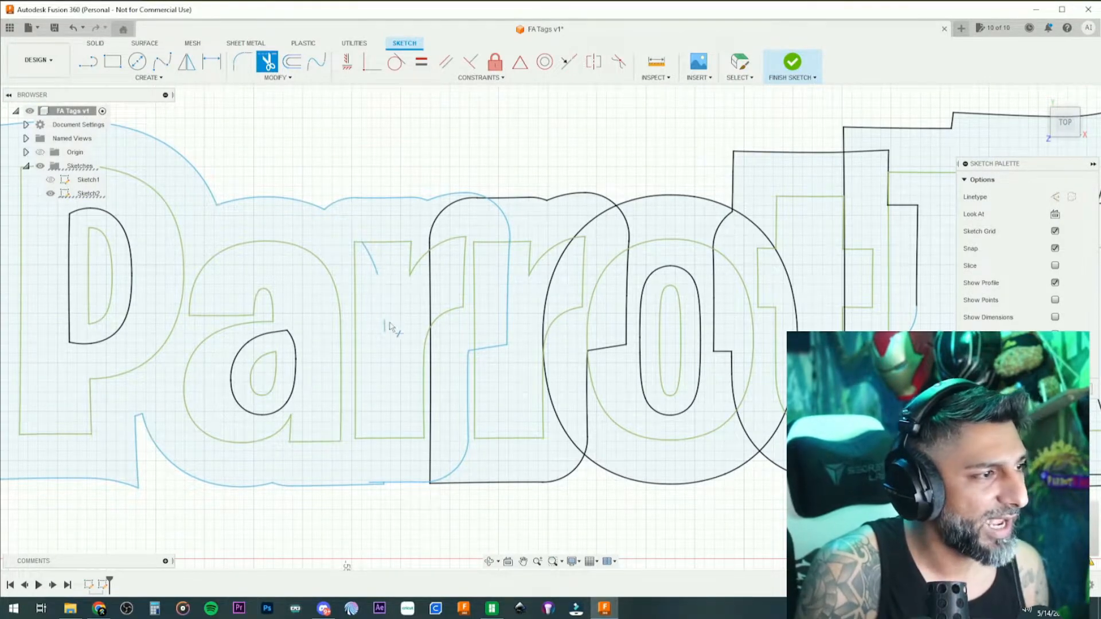
pyautogui.click(380, 274)
pyautogui.scroll(-2, 391, 319)
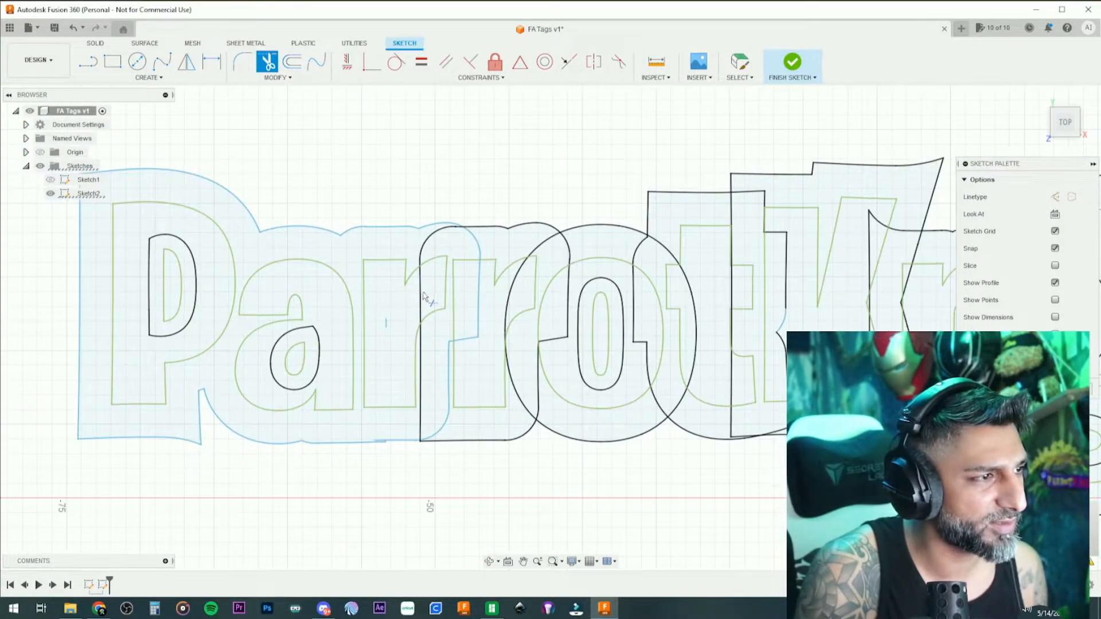
# Trim the offset-outline segments where the first and second r overlap
pyautogui.click(427, 351)
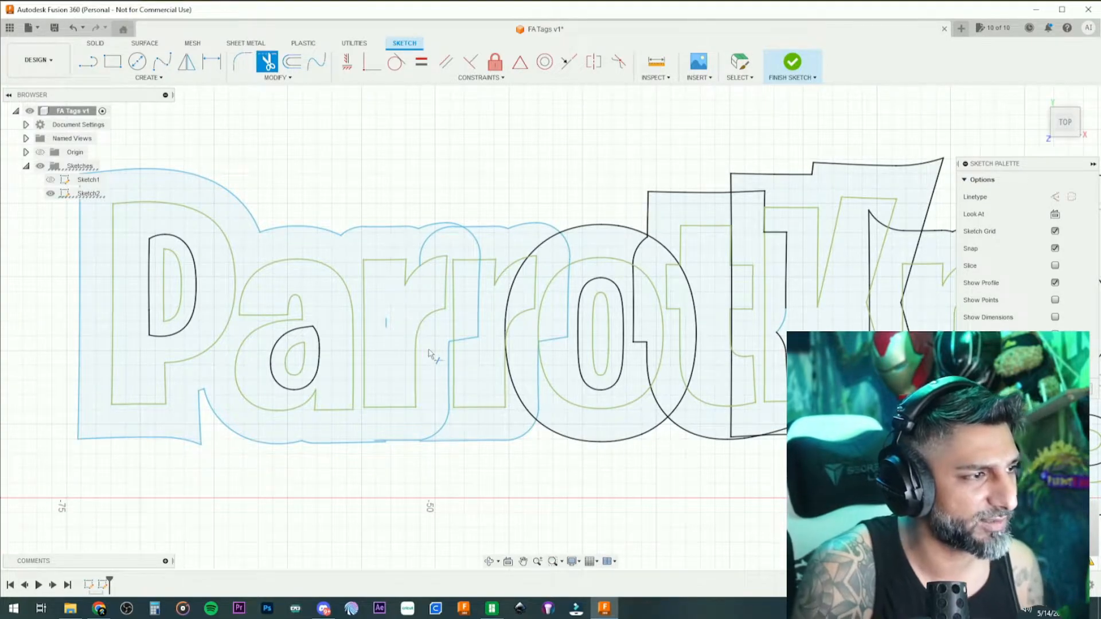
pyautogui.click(427, 263)
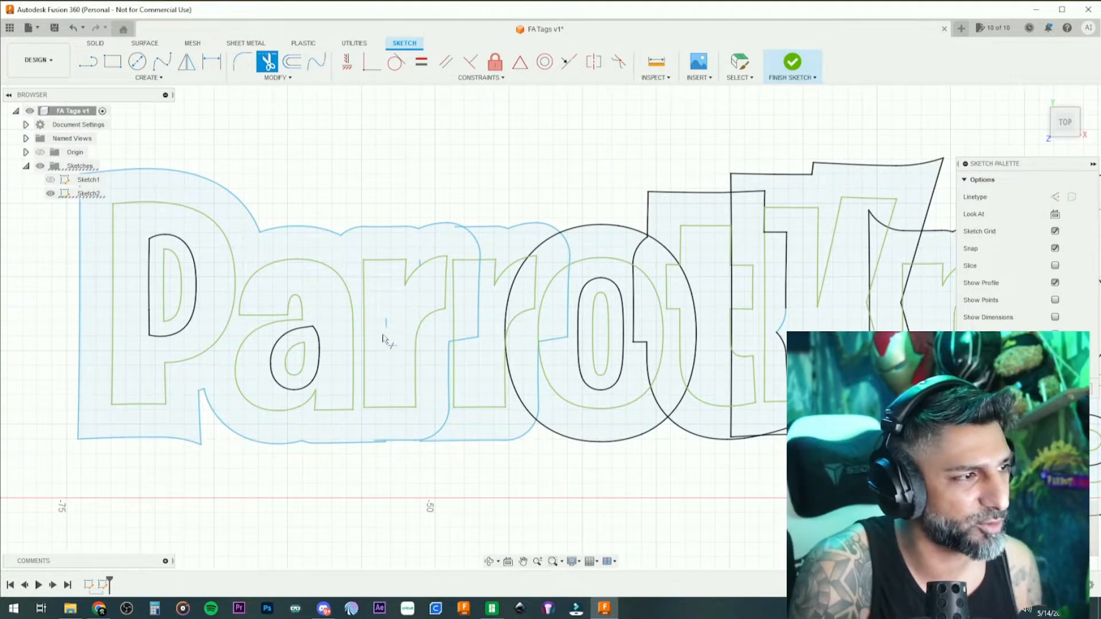
pyautogui.moveTo(420, 317); pyautogui.dragTo(394, 307, button='middle')
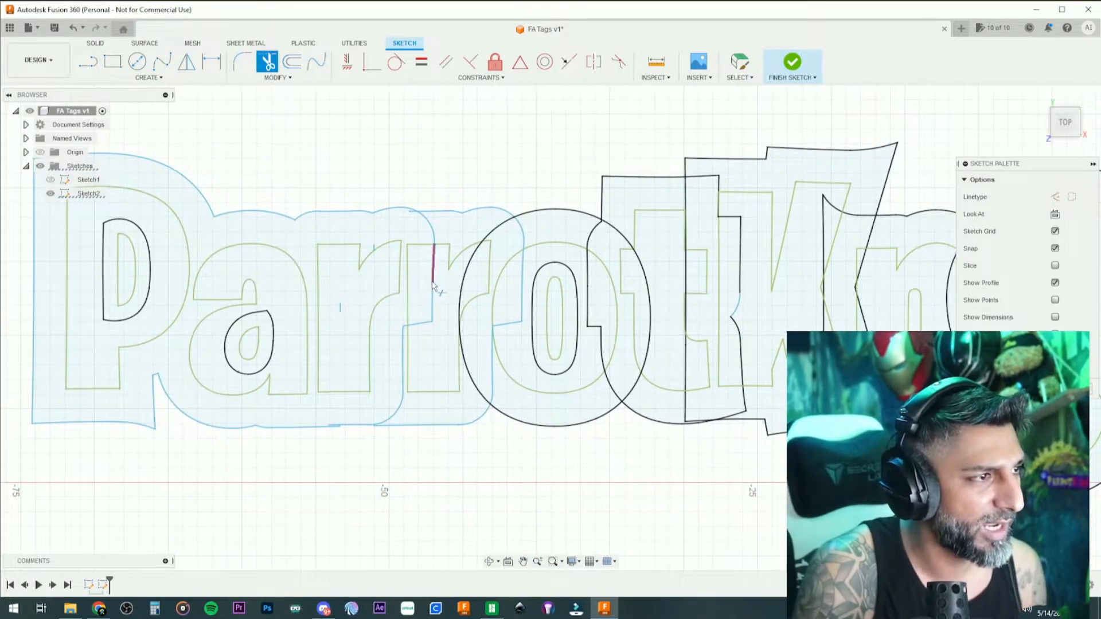
pyautogui.click(437, 331)
pyautogui.click(440, 317)
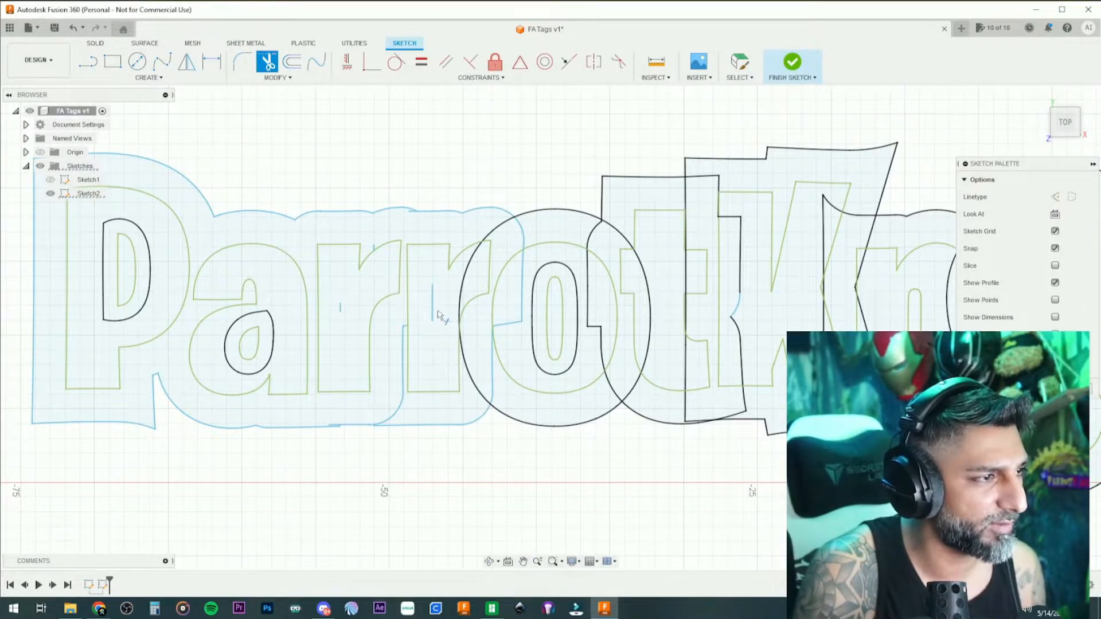
pyautogui.click(403, 360)
pyautogui.click(398, 412)
# Trim the offset-outline segments where the second r and the o overlap
pyautogui.scroll(-2, 398, 314)
pyautogui.moveTo(382, 299); pyautogui.dragTo(310, 298, button='middle')
pyautogui.scroll(3, 350, 291)
pyautogui.click(386, 227)
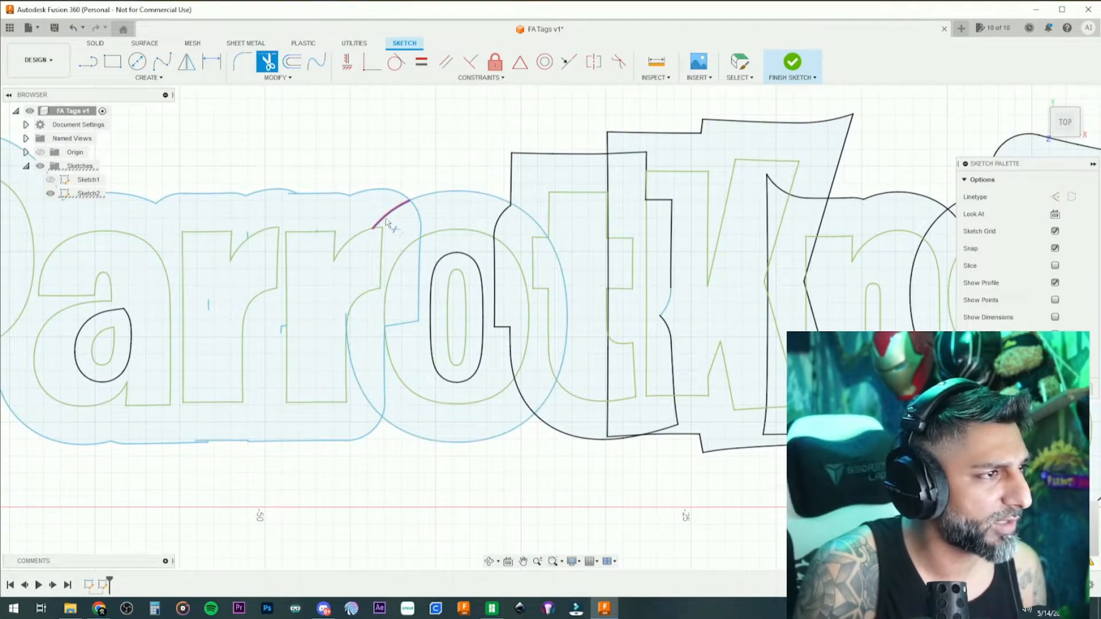
pyautogui.click(421, 225)
pyautogui.click(422, 317)
pyautogui.click(401, 323)
pyautogui.click(366, 392)
pyautogui.click(359, 373)
# Trim the offset-outline segments where the o and the t overlap
pyautogui.scroll(-3, 399, 335)
pyautogui.scroll(4, 354, 281)
pyautogui.click(360, 244)
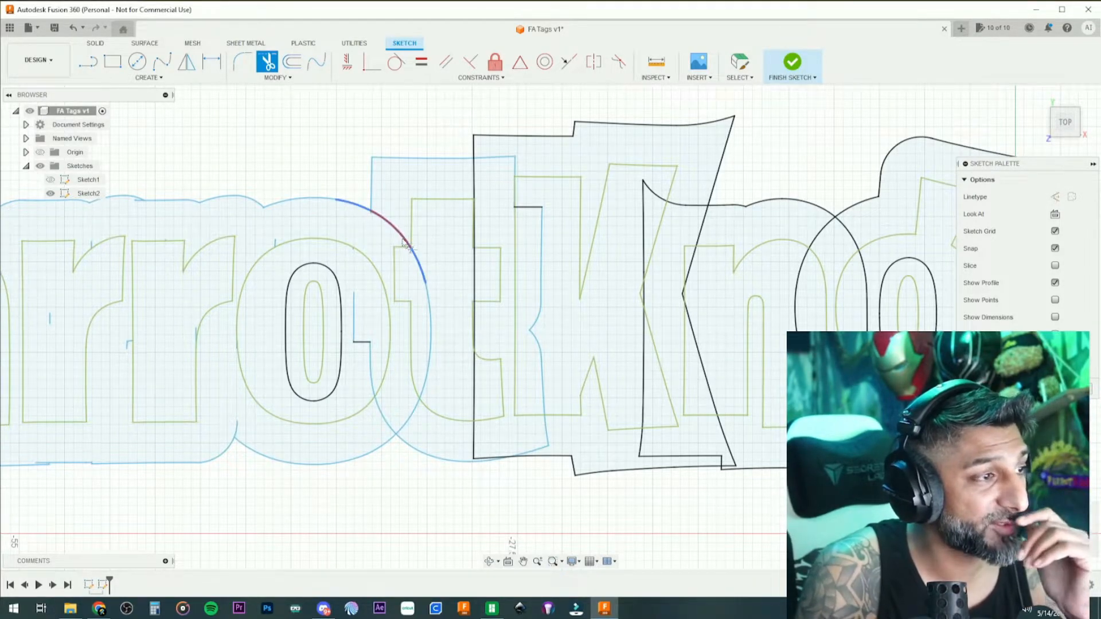
pyautogui.click(422, 275)
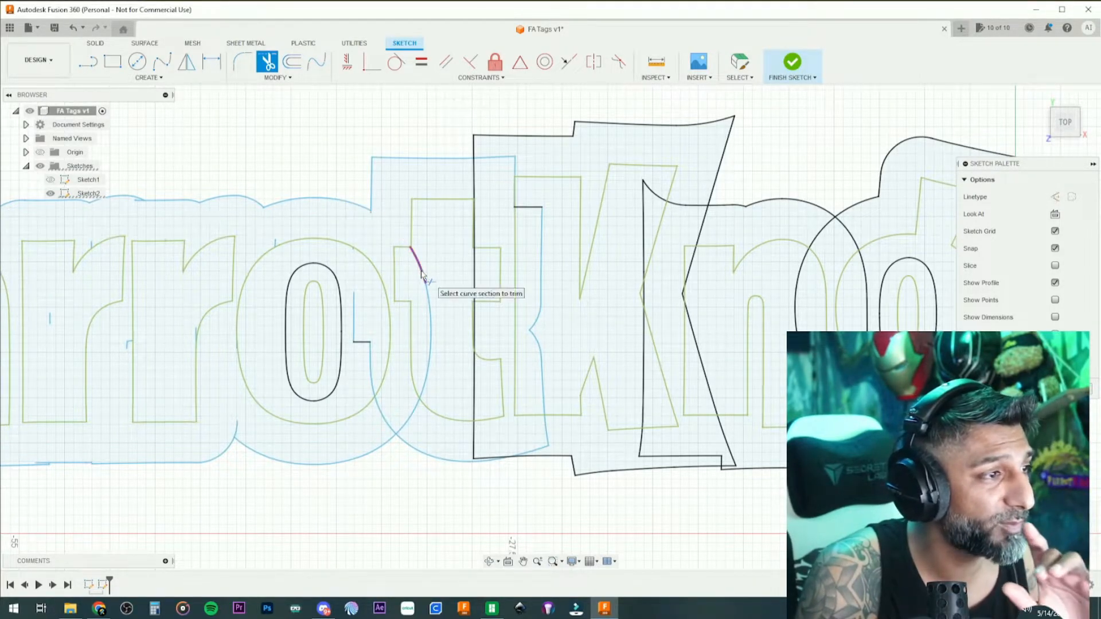
pyautogui.click(430, 351)
pyautogui.click(414, 417)
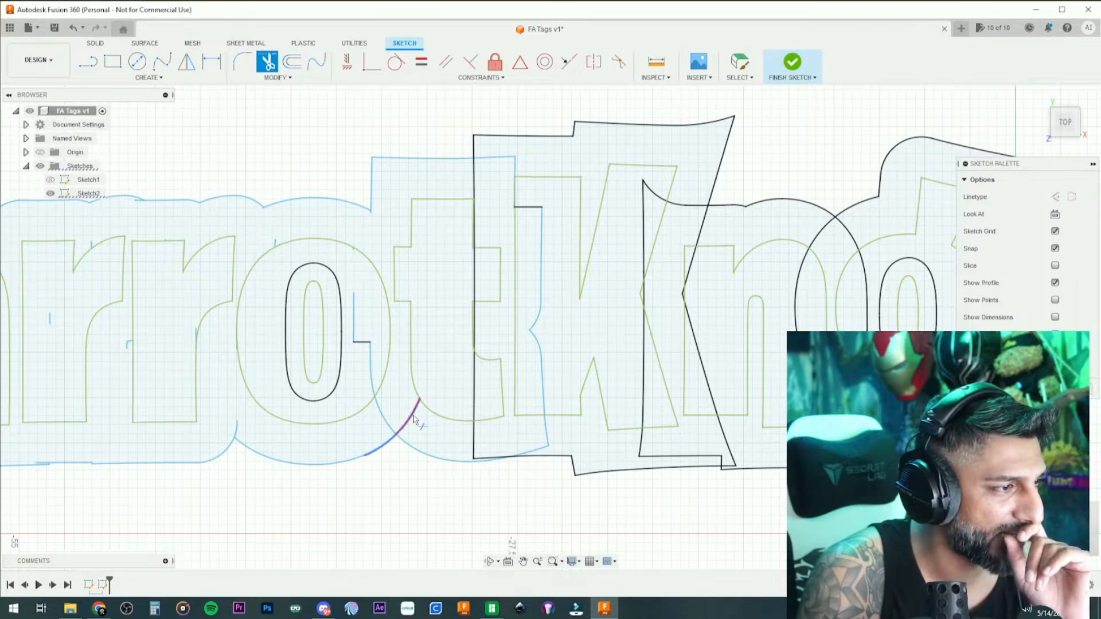
pyautogui.click(385, 418)
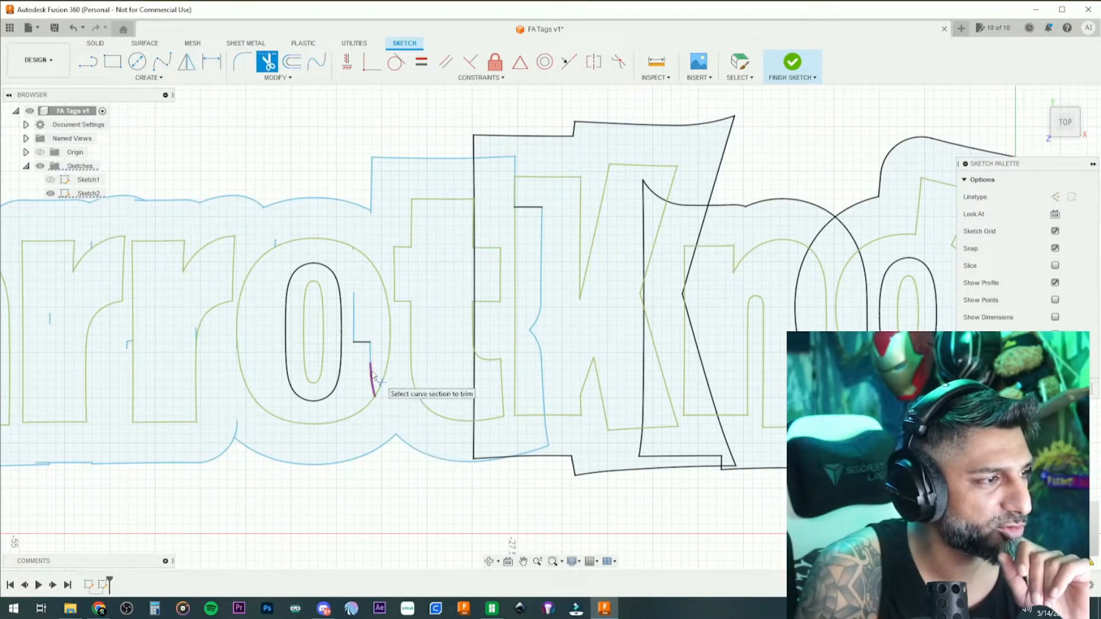
pyautogui.click(355, 330)
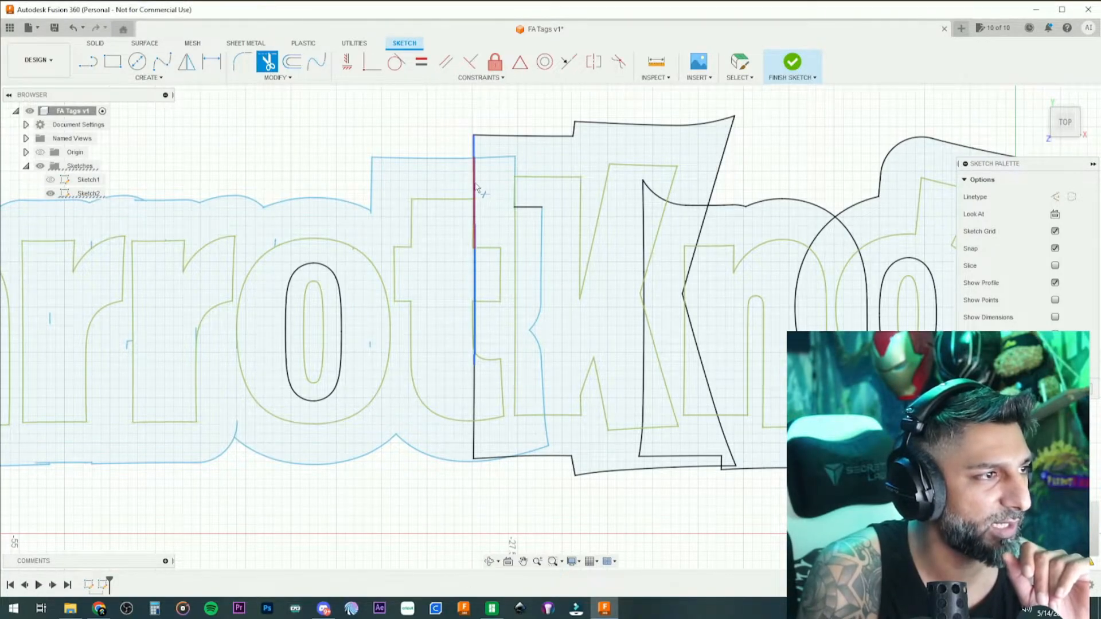
# Trim the K outline's left edge where it runs through the t
pyautogui.click(493, 223)
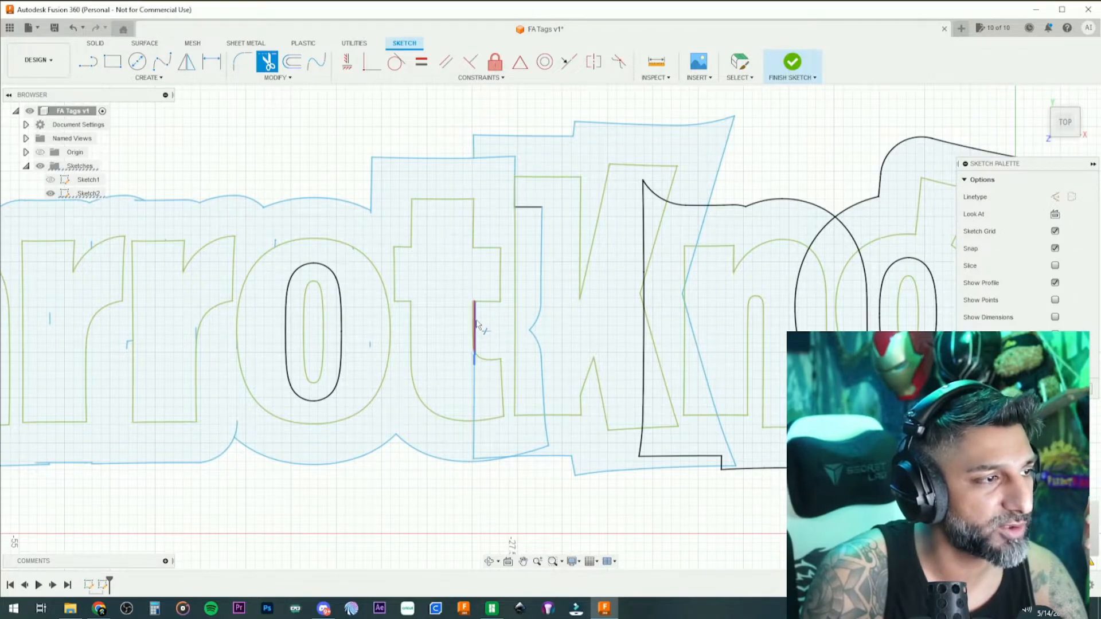
pyautogui.scroll(3, 476, 331)
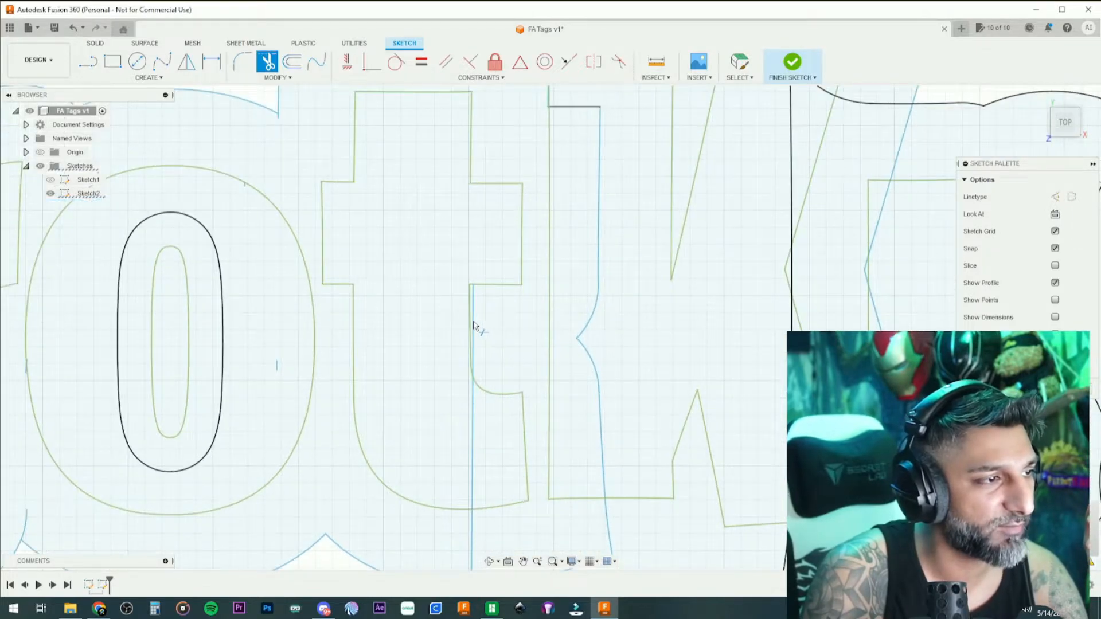
pyautogui.click(474, 427)
pyautogui.scroll(-5, 476, 427)
pyautogui.scroll(5, 467, 425)
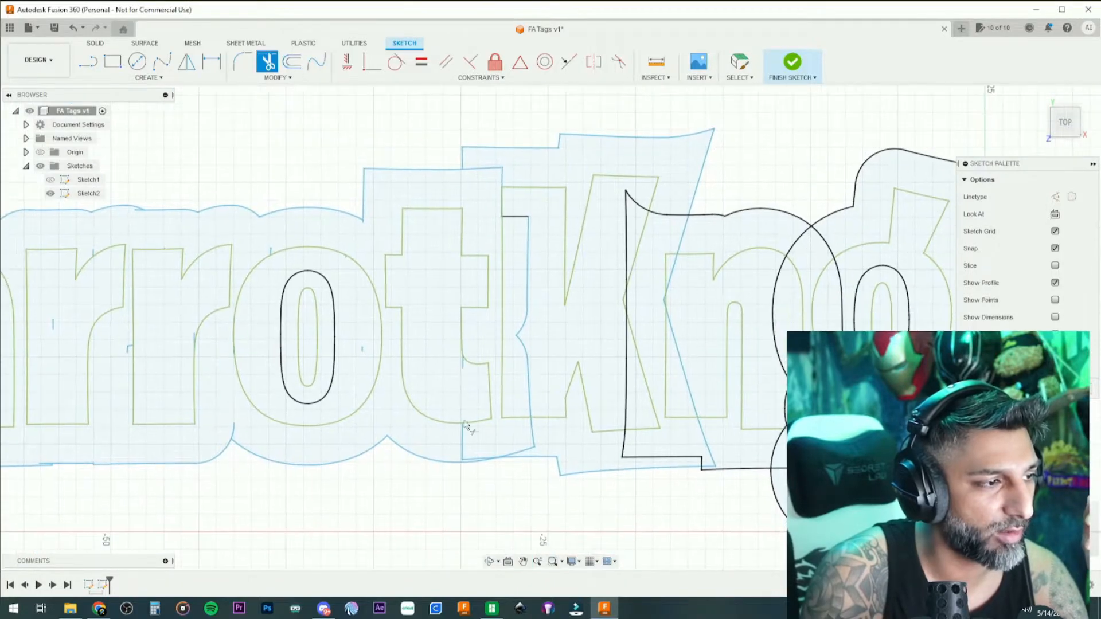
pyautogui.click(458, 468)
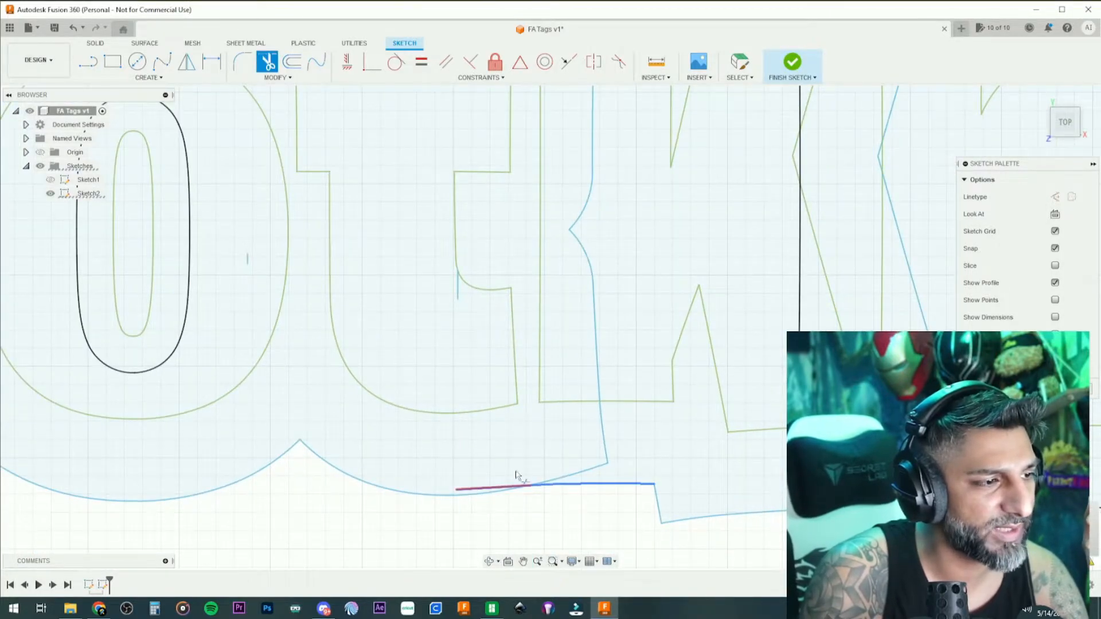
# Trim the t outline's lower corner and right-side segments that lie inside the K
pyautogui.click(586, 472)
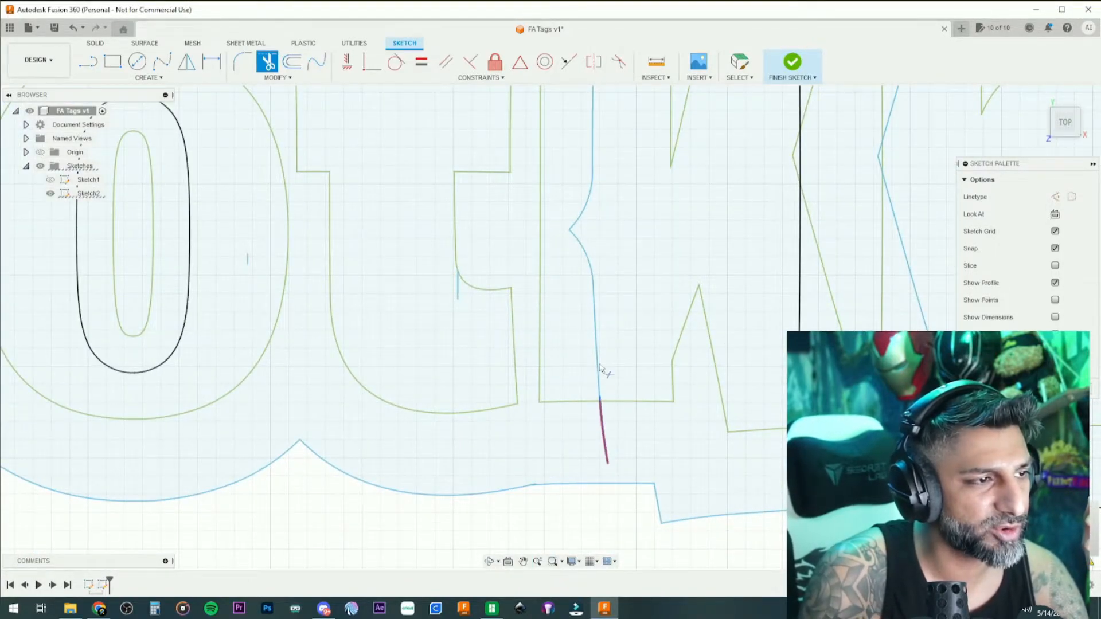
pyautogui.click(594, 295)
pyautogui.scroll(-5, 546, 246)
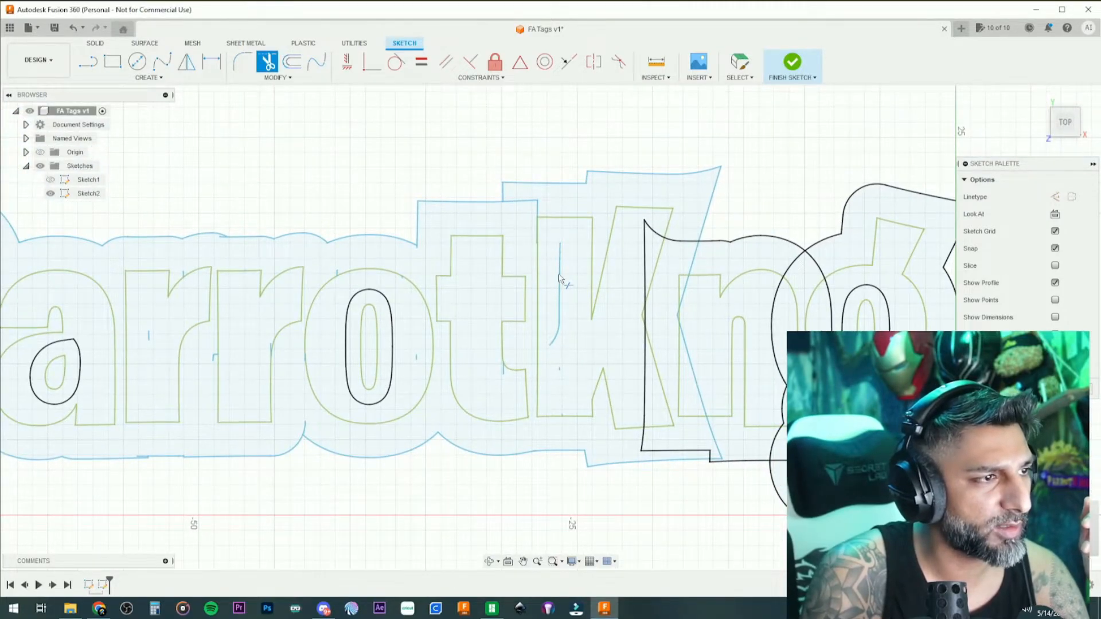
pyautogui.click(560, 283)
pyautogui.click(555, 338)
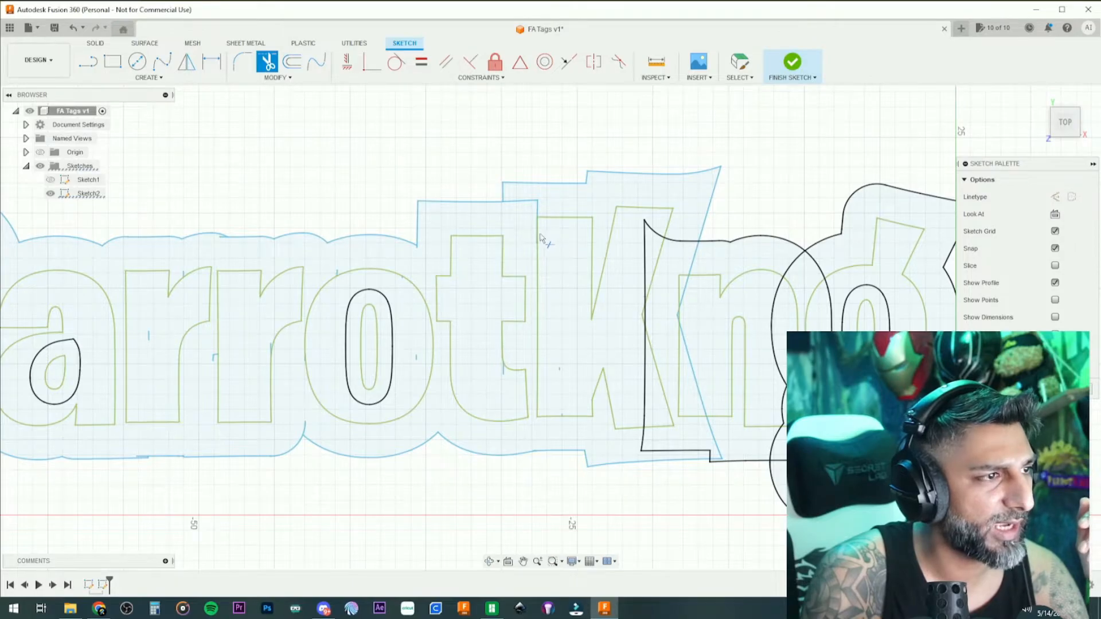
pyautogui.scroll(5, 538, 235)
pyautogui.click(531, 131)
pyautogui.click(531, 217)
pyautogui.scroll(5, 529, 298)
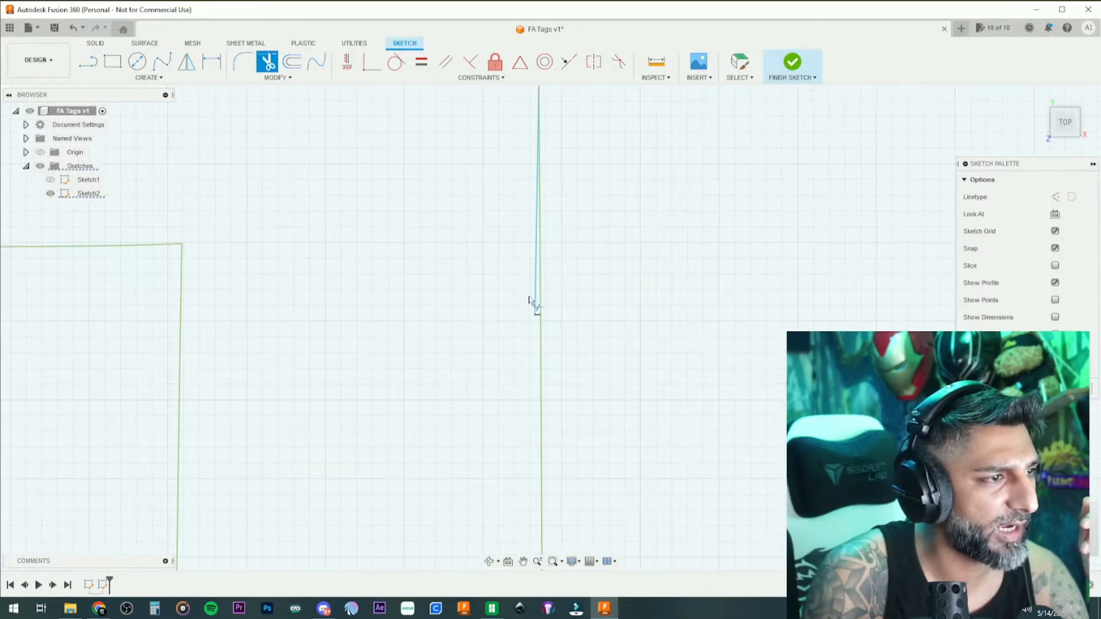
pyautogui.scroll(-5, 499, 393)
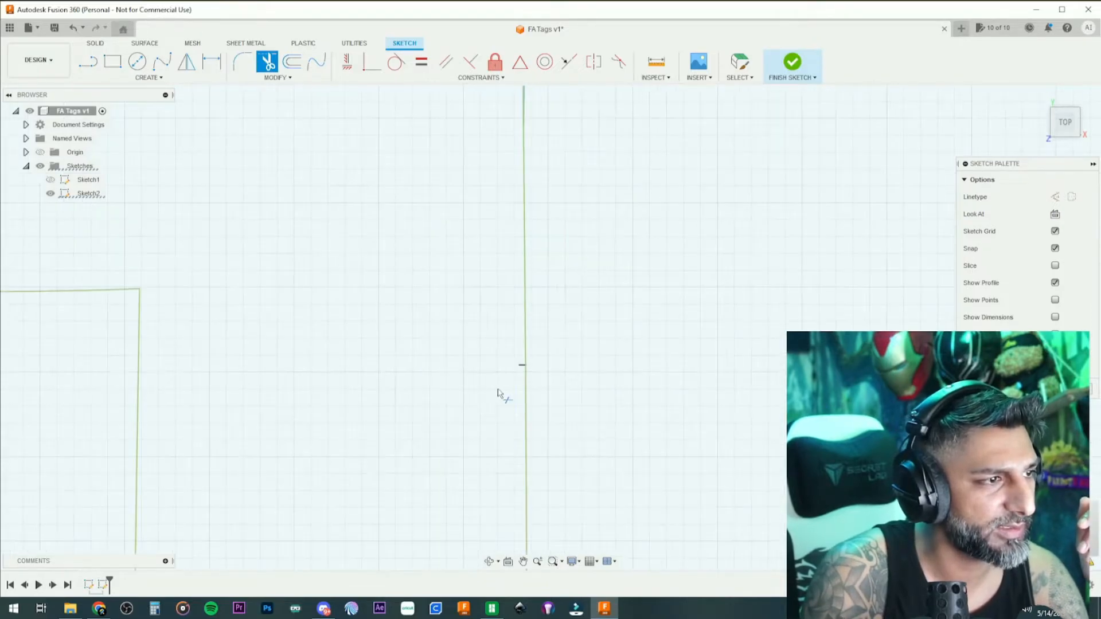
# Trim the upper and middle offset-outline segments where the K and the n overlap
pyautogui.moveTo(509, 385); pyautogui.dragTo(434, 255, button='middle')
pyautogui.scroll(-2, 453, 301)
pyautogui.scroll(3, 481, 304)
pyautogui.scroll(-2, 527, 309)
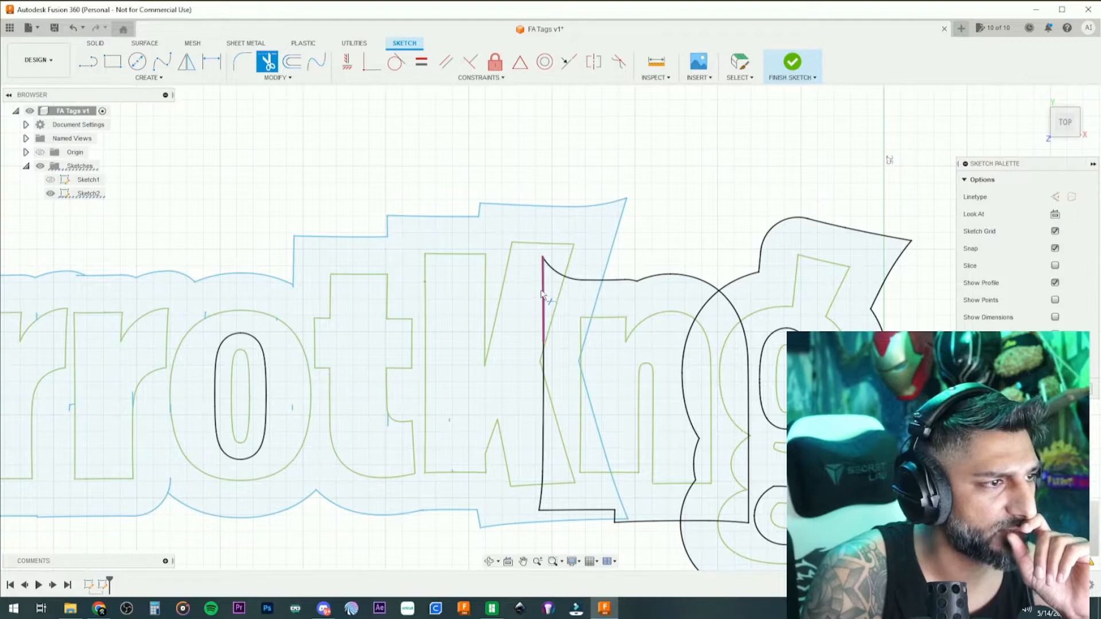
pyautogui.click(545, 300)
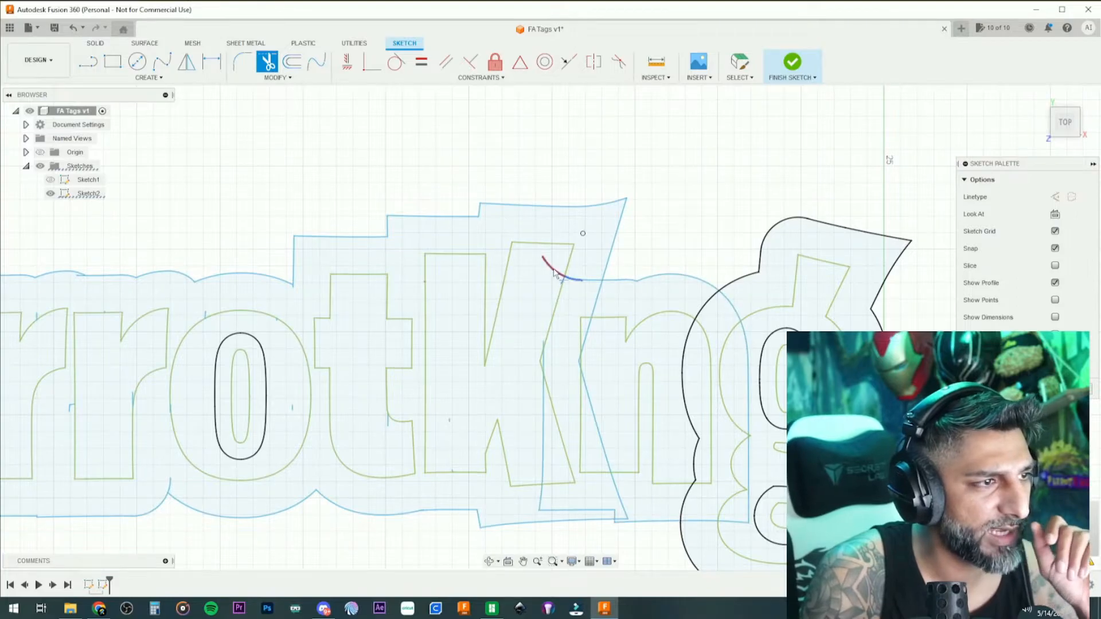
pyautogui.click(586, 281)
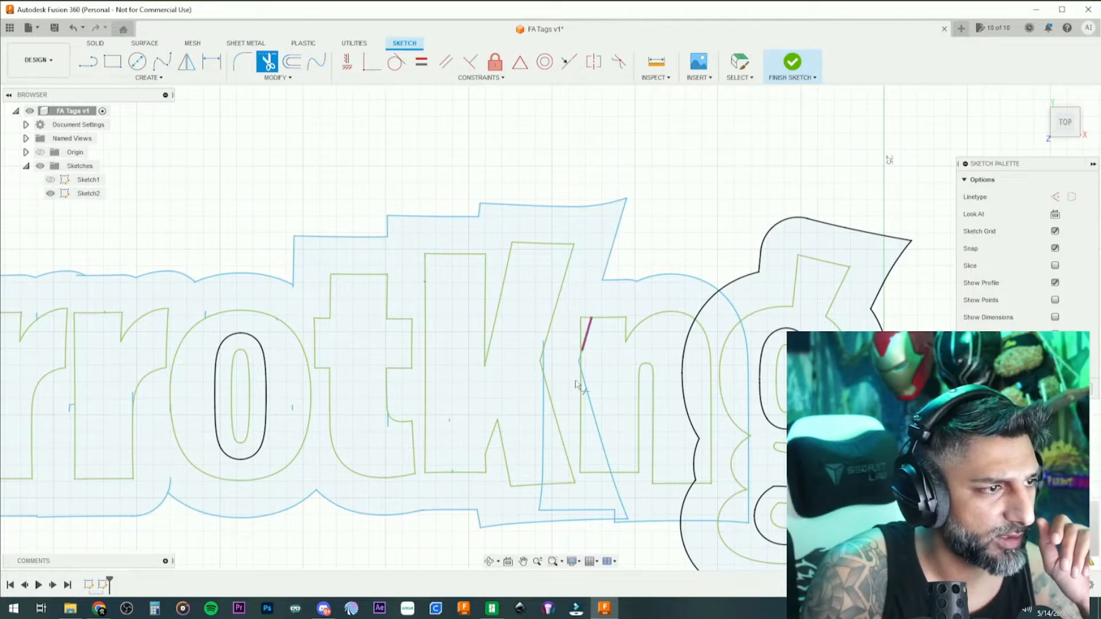
pyautogui.scroll(5, 589, 338)
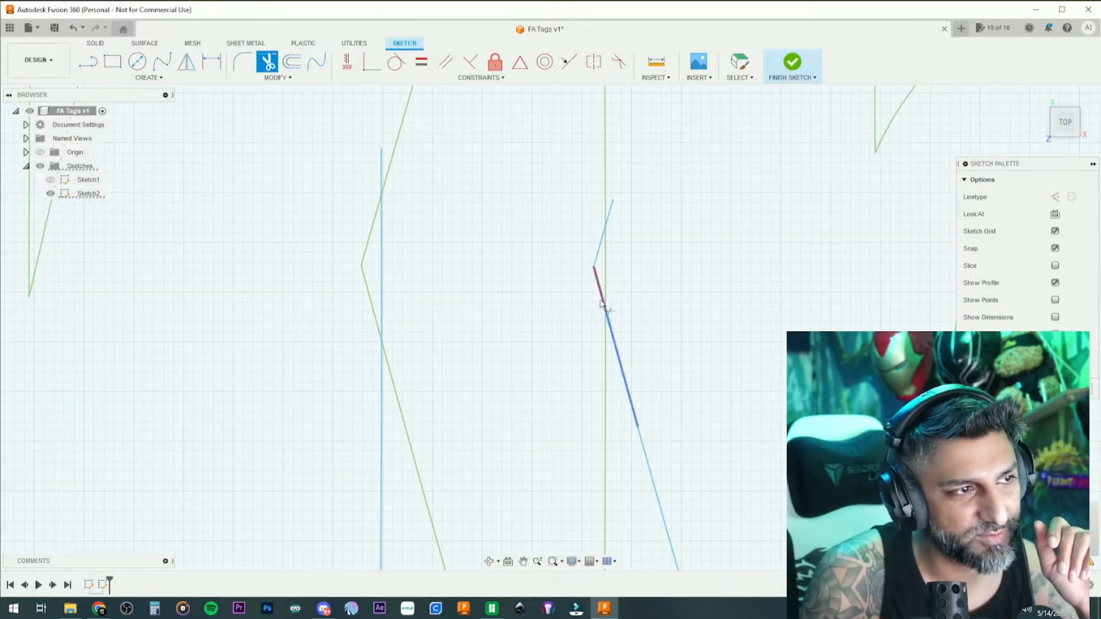
pyautogui.click(597, 287)
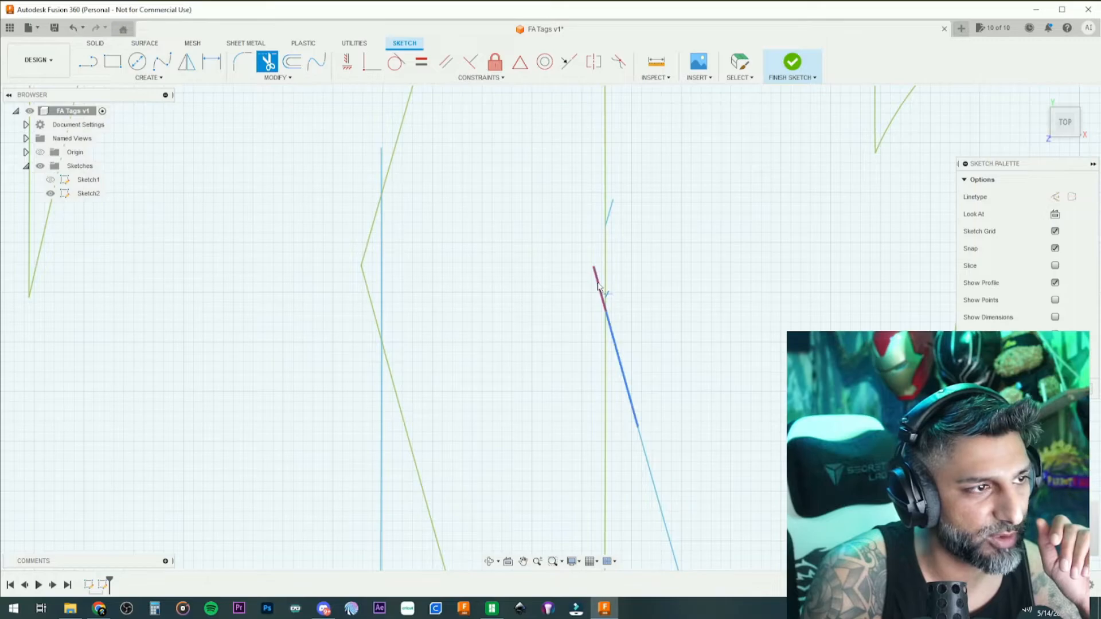
pyautogui.scroll(-3, 526, 363)
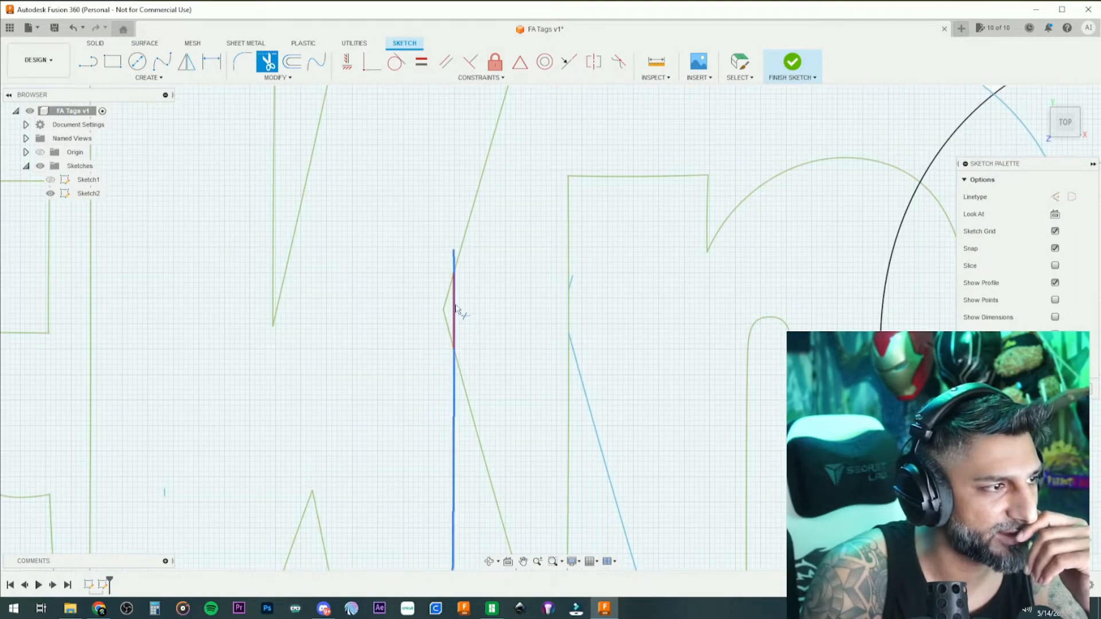
pyautogui.click(486, 362)
# Trim the remaining lower outline segments where the K and the n cross
pyautogui.scroll(-4, 484, 394)
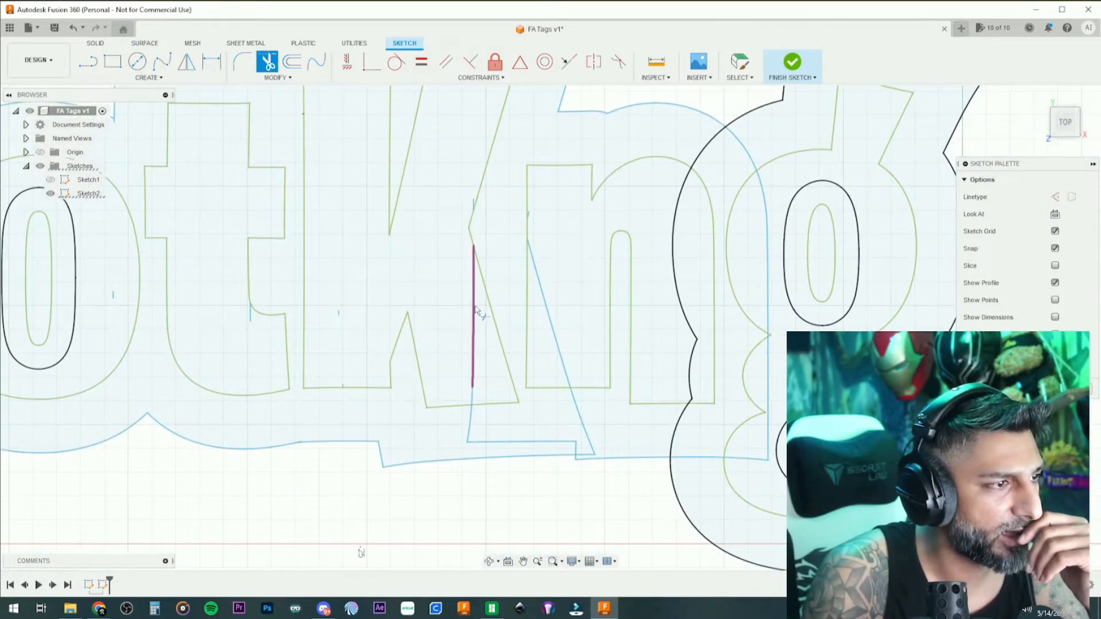
pyautogui.click(567, 443)
pyautogui.scroll(3, 585, 452)
pyautogui.click(586, 463)
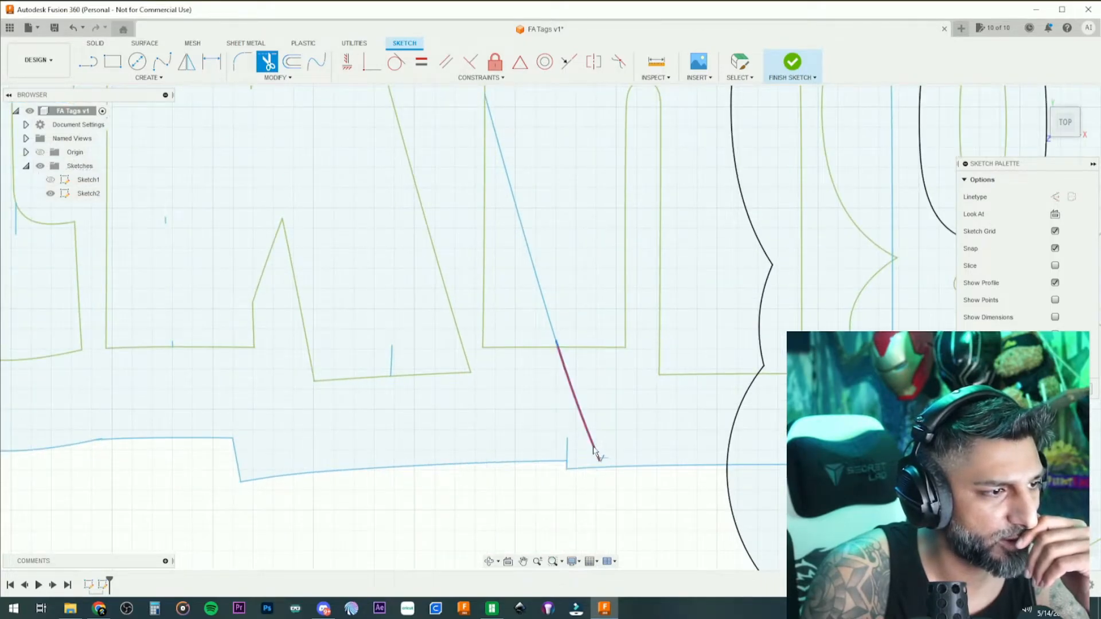
pyautogui.click(553, 321)
pyautogui.scroll(-5, 528, 253)
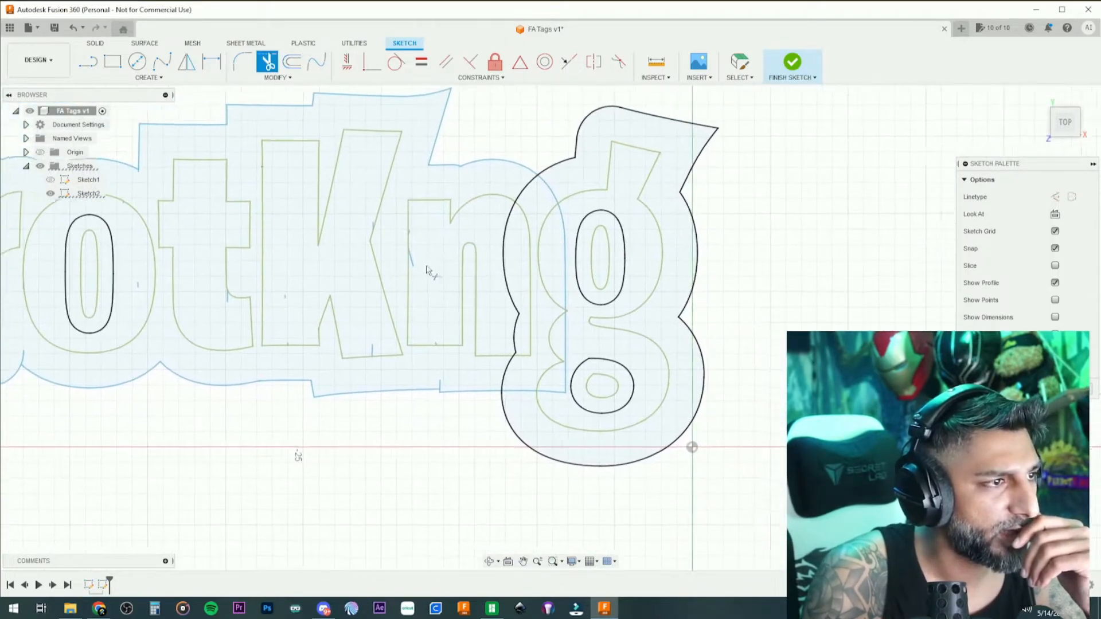
# Trim the upper offset-outline segments where the n and the g overlap
pyautogui.scroll(2, 427, 269)
pyautogui.click(522, 244)
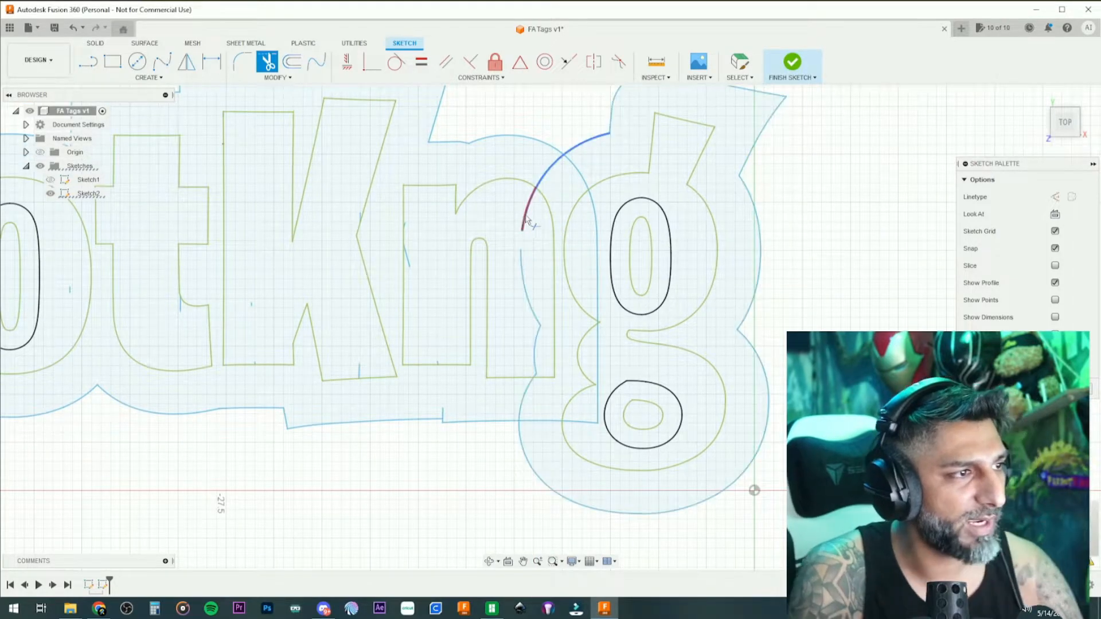
pyautogui.click(548, 173)
pyautogui.click(546, 175)
pyautogui.click(582, 190)
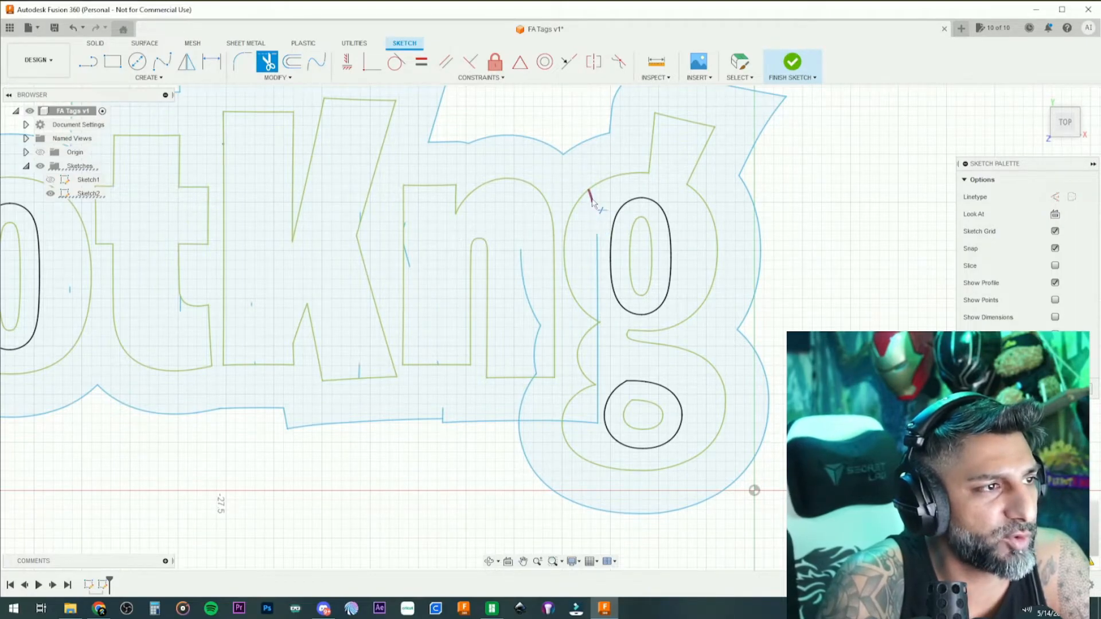
# Trim the remaining side and lower outline segments where the n and the g cross, and finish the sketch
pyautogui.click(598, 255)
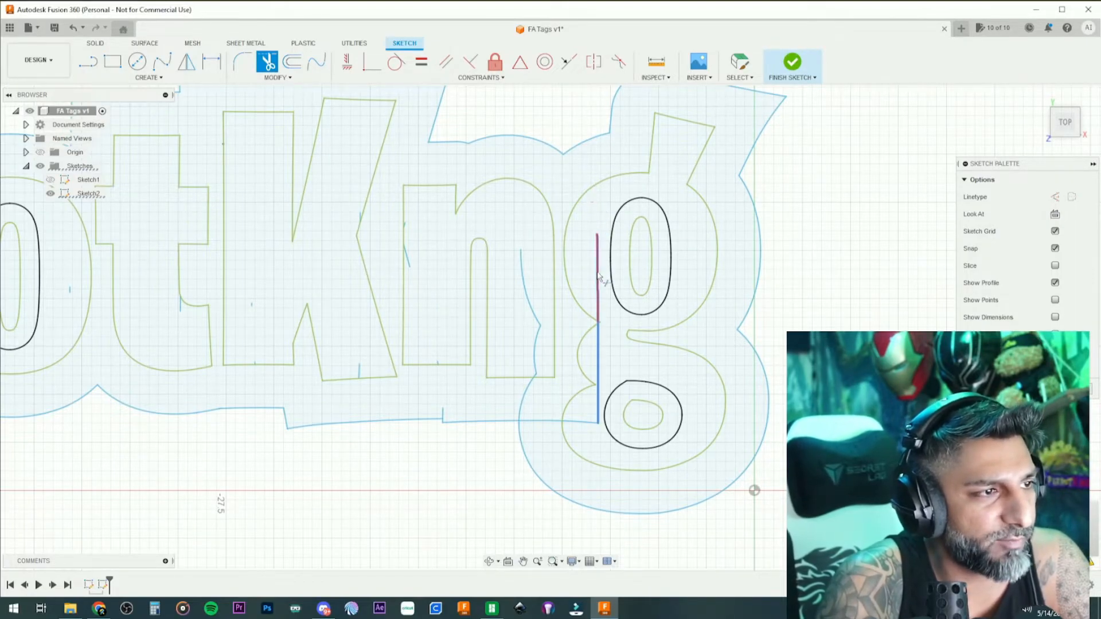
pyautogui.click(532, 308)
pyautogui.click(535, 348)
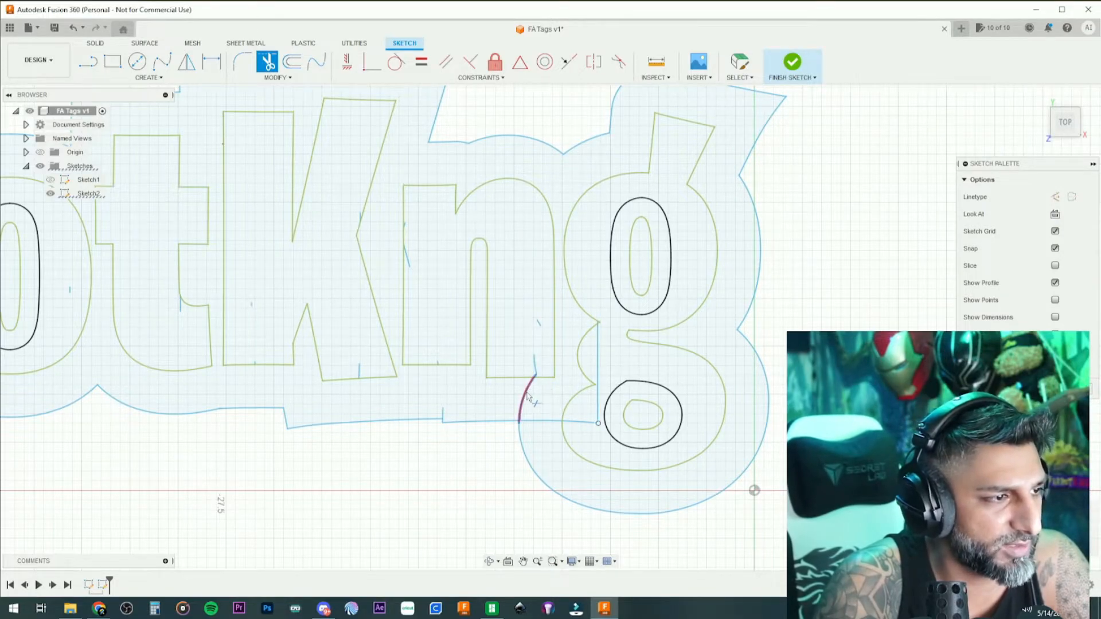
pyautogui.click(585, 427)
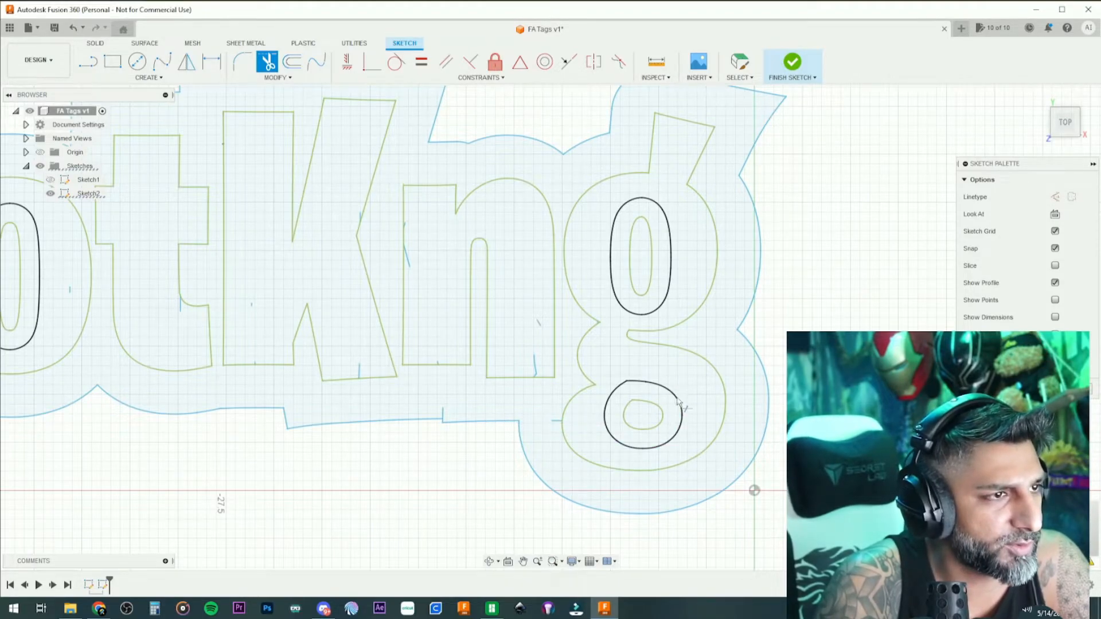
pyautogui.scroll(-1, 673, 343)
pyautogui.scroll(-4, 674, 343)
pyautogui.moveTo(541, 310); pyautogui.dragTo(638, 321, button='middle')
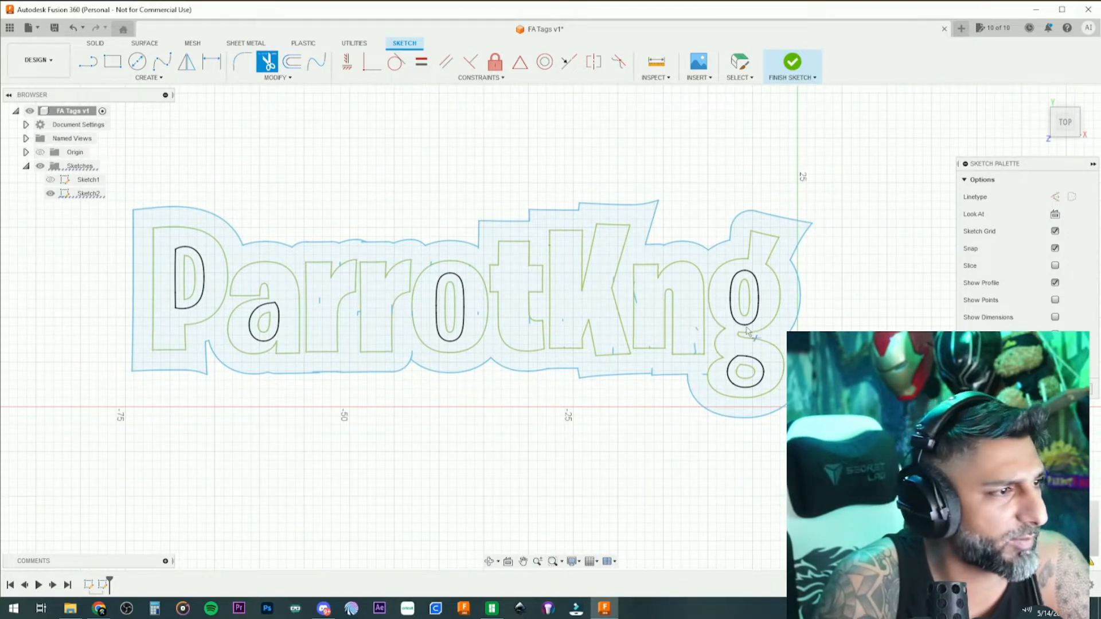
pyautogui.click(792, 62)
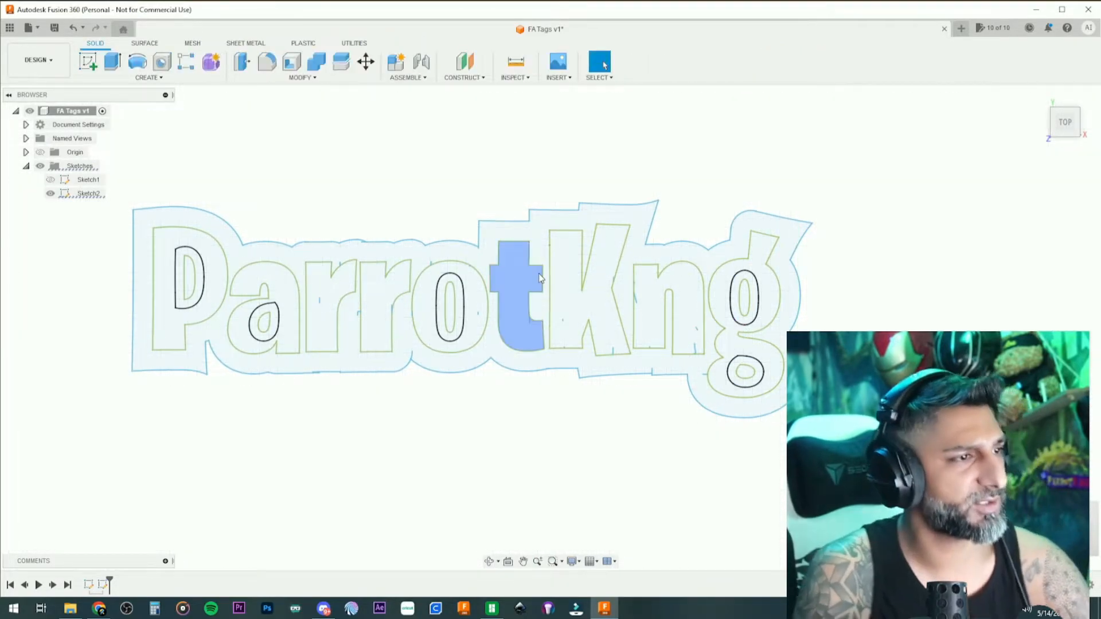
# Extrude all profiles of the lettering sketch by -4 mm as a new component
pyautogui.moveTo(202, 205); pyautogui.dragTo(783, 411)
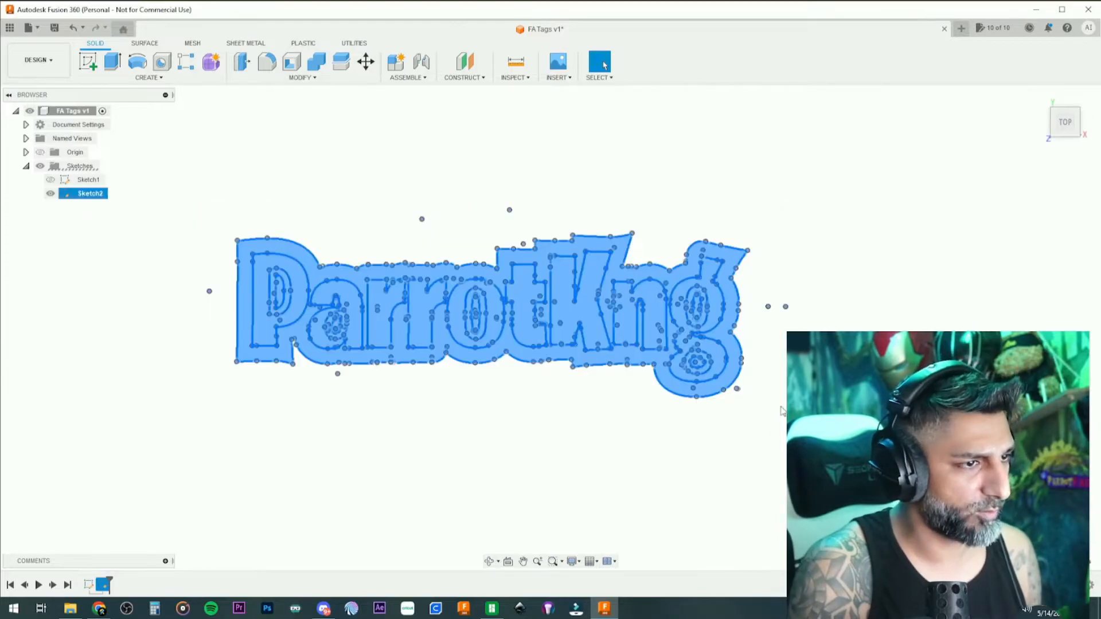
pyautogui.write('e')
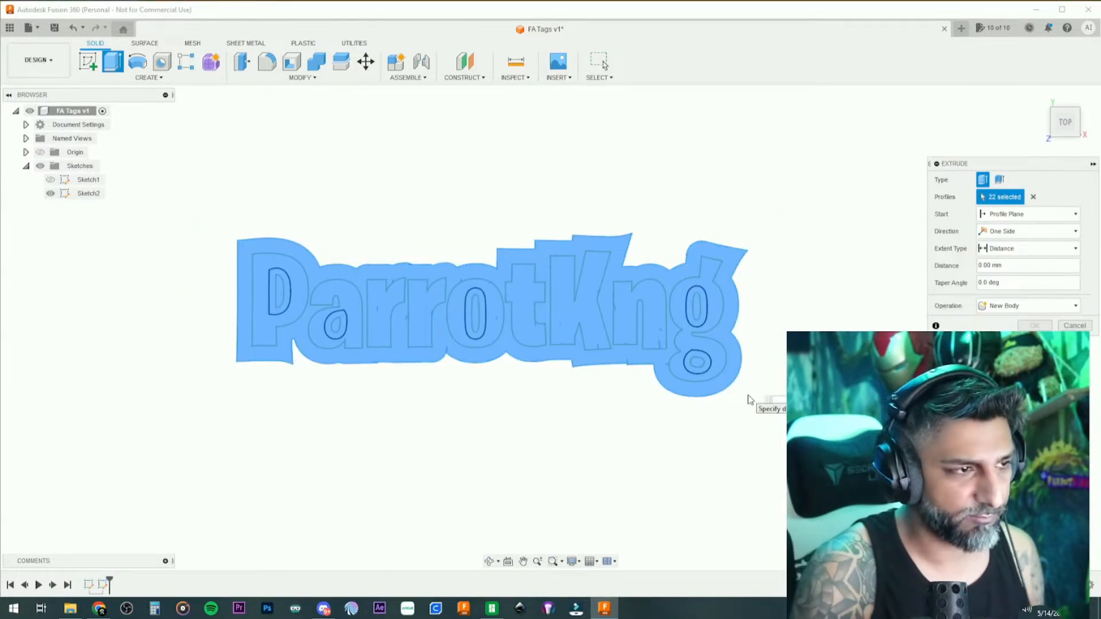
pyautogui.write('-4')
pyautogui.click(1028, 305)
pyautogui.click(1011, 391)
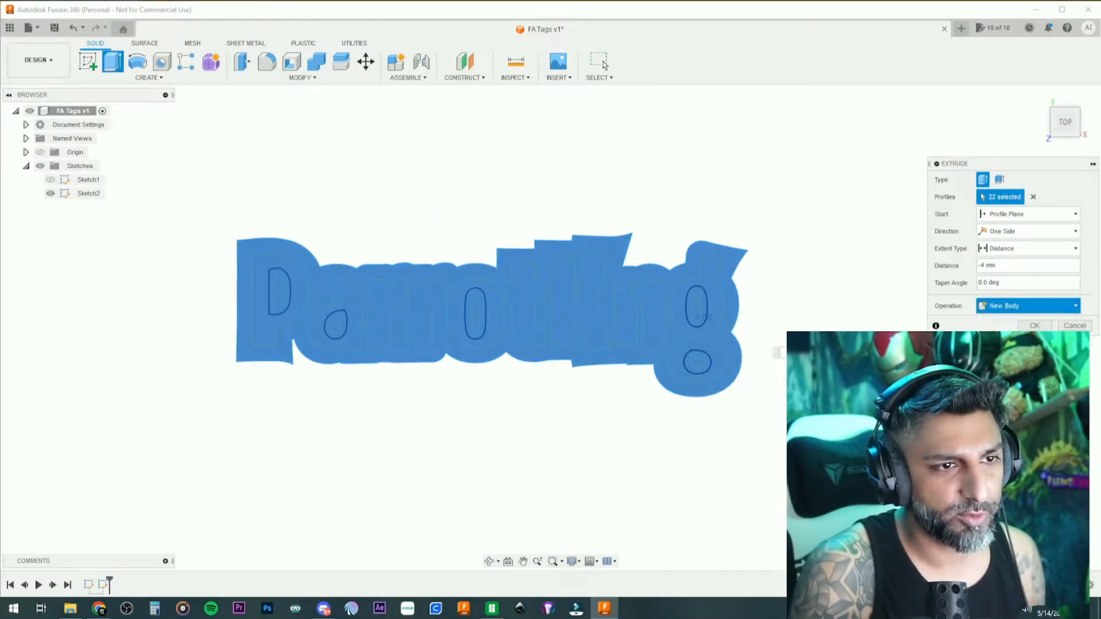
pyautogui.click(1034, 325)
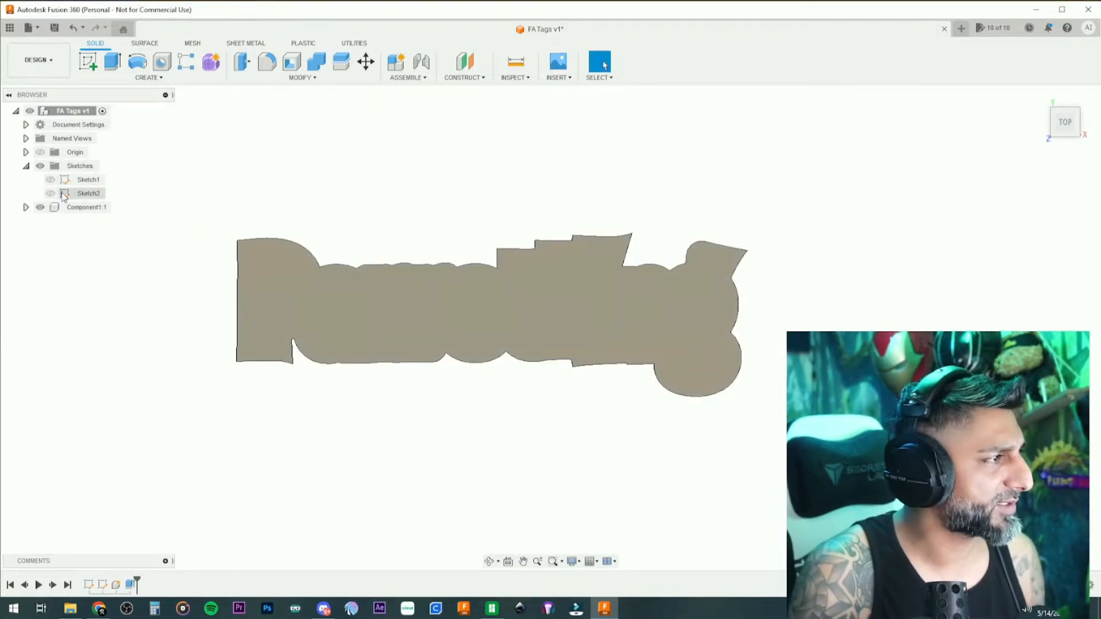
# Show Sketch2 and set up a 1 mm extrusion of the letter P as a new component
pyautogui.moveTo(297, 287); pyautogui.dragTo(349, 281, button='middle')
pyautogui.click(348, 283)
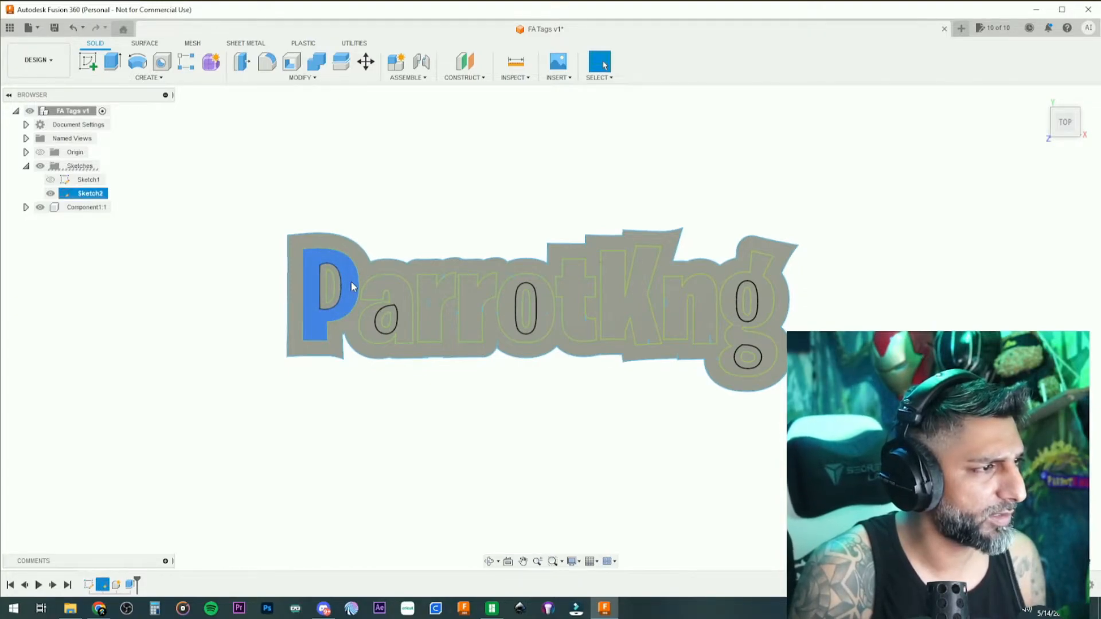
pyautogui.click(418, 201)
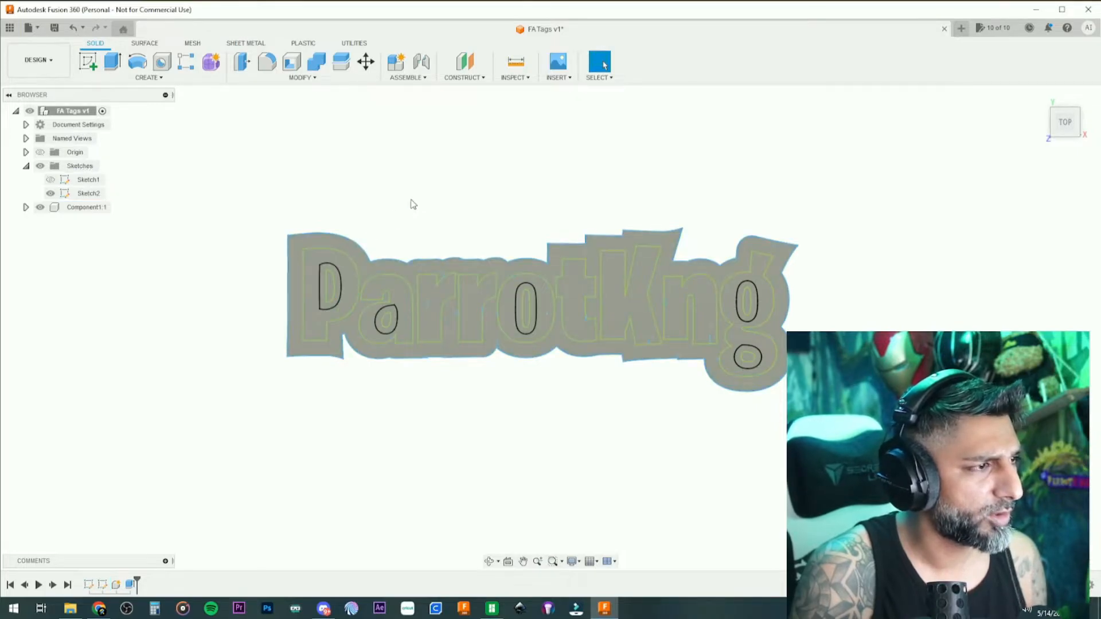
pyautogui.click(346, 260)
pyautogui.write('e')
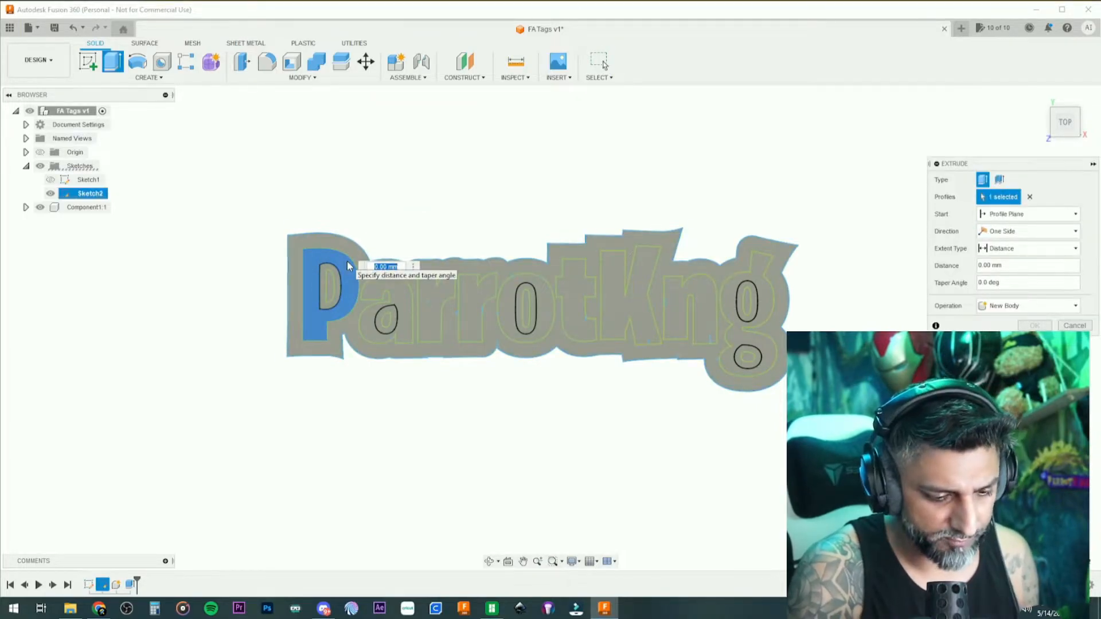
pyautogui.write('1')
pyautogui.click(1027, 306)
pyautogui.click(1012, 385)
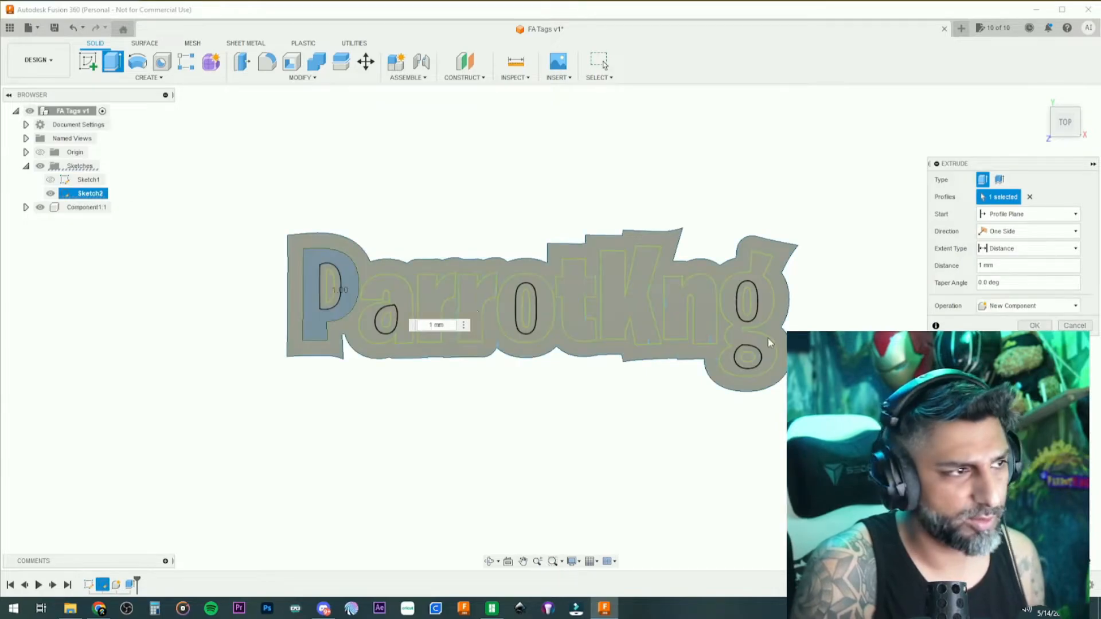
# Add the remaining letters a, r, r, o, t, K, n and g to the extrusion's profiles
pyautogui.click(396, 310)
pyautogui.click(427, 301)
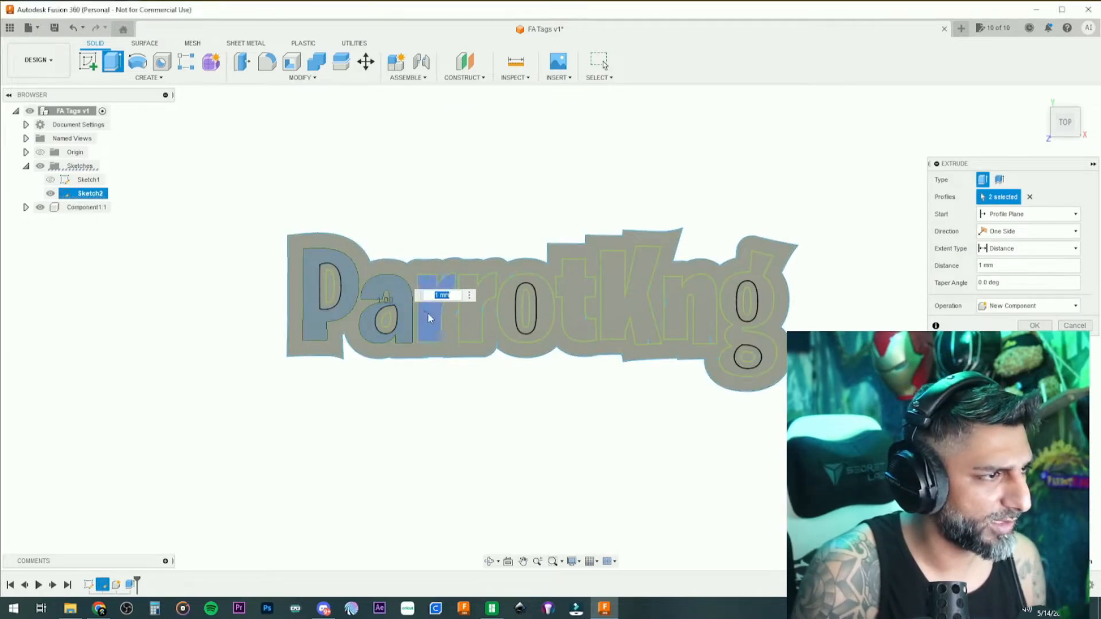
pyautogui.click(469, 298)
pyautogui.click(512, 304)
pyautogui.click(580, 298)
pyautogui.click(625, 301)
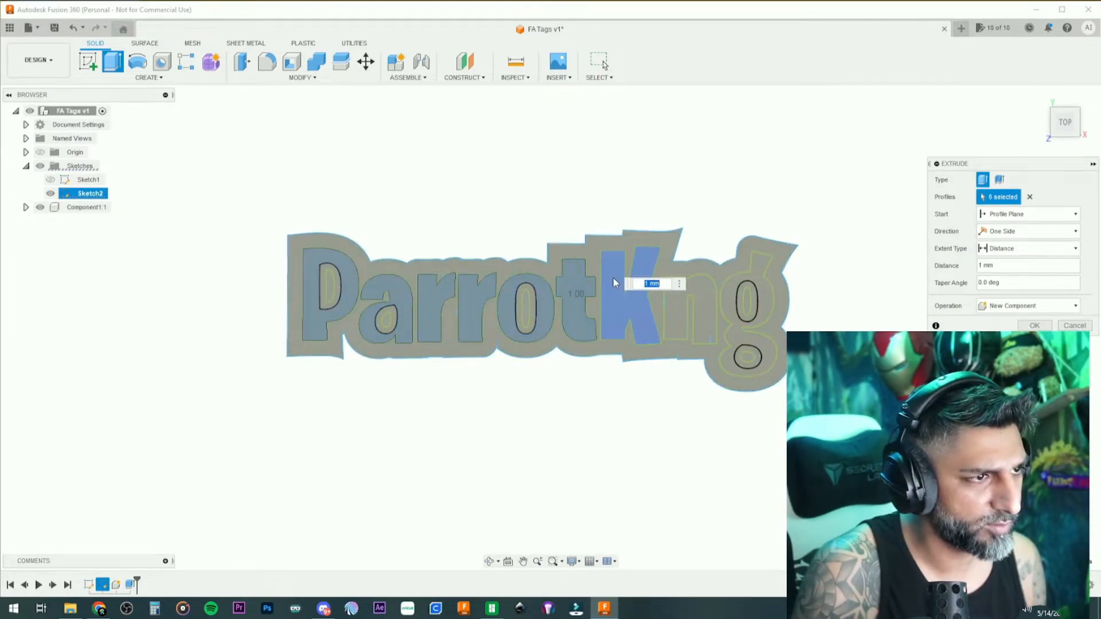
pyautogui.click(677, 316)
pyautogui.click(731, 297)
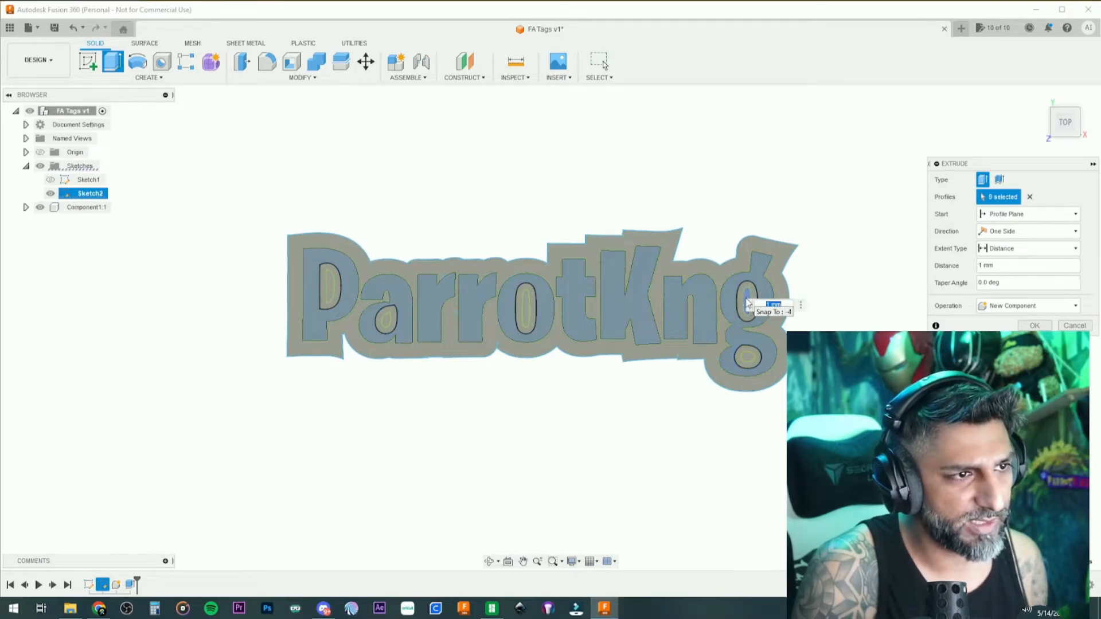
# Include the innermost counter profiles of the g, o, a and P, and complete the 1 mm lettering extrusion
pyautogui.click(748, 303)
pyautogui.click(747, 355)
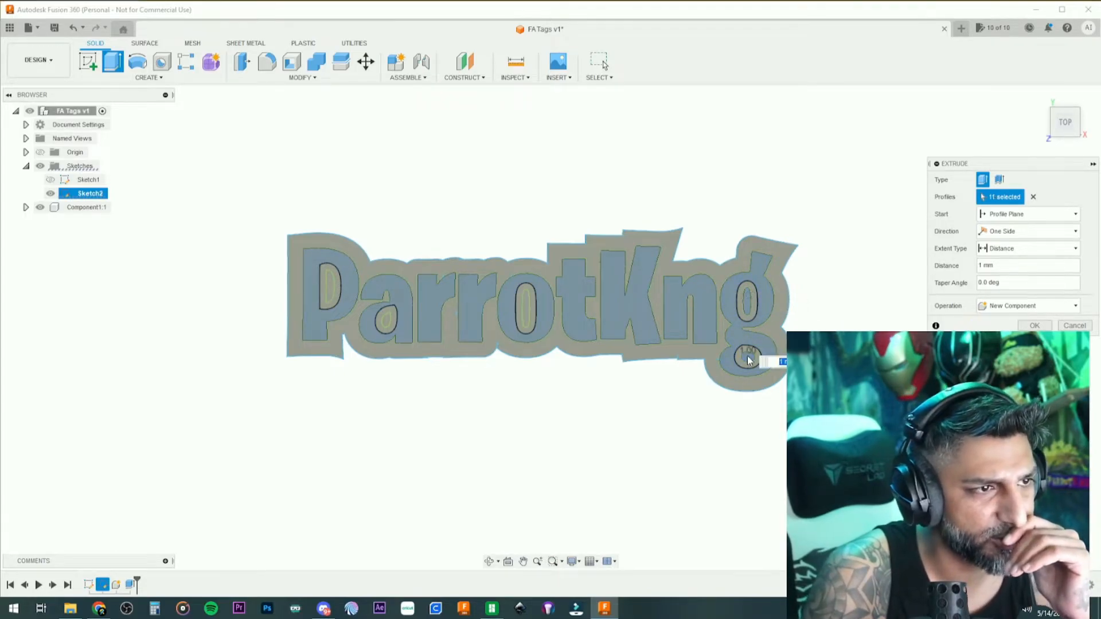
pyautogui.click(525, 304)
pyautogui.click(386, 318)
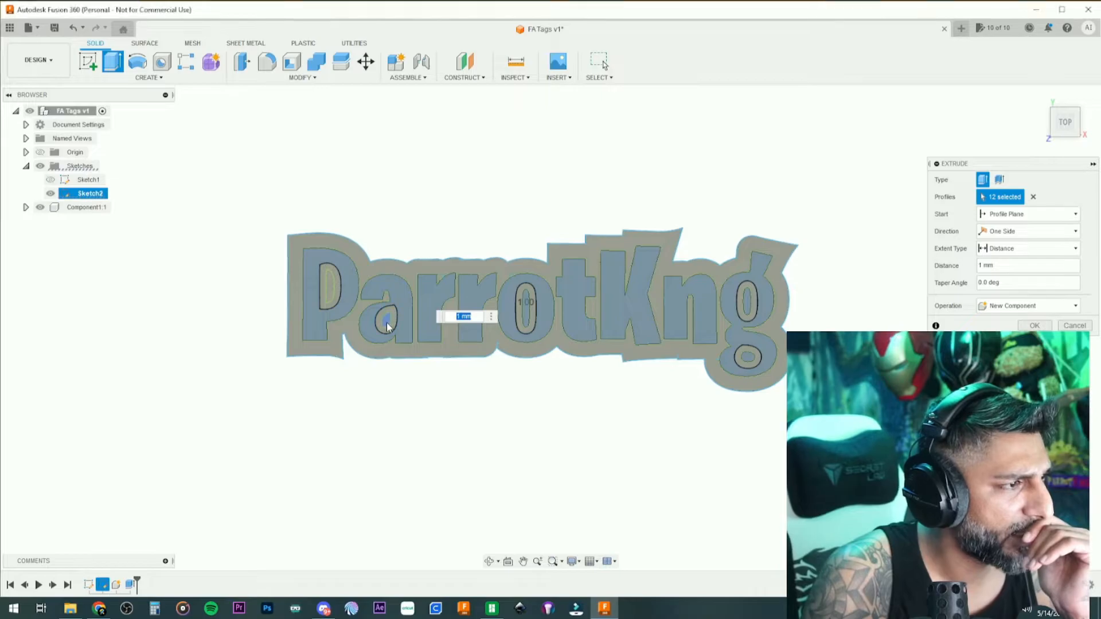
pyautogui.click(330, 292)
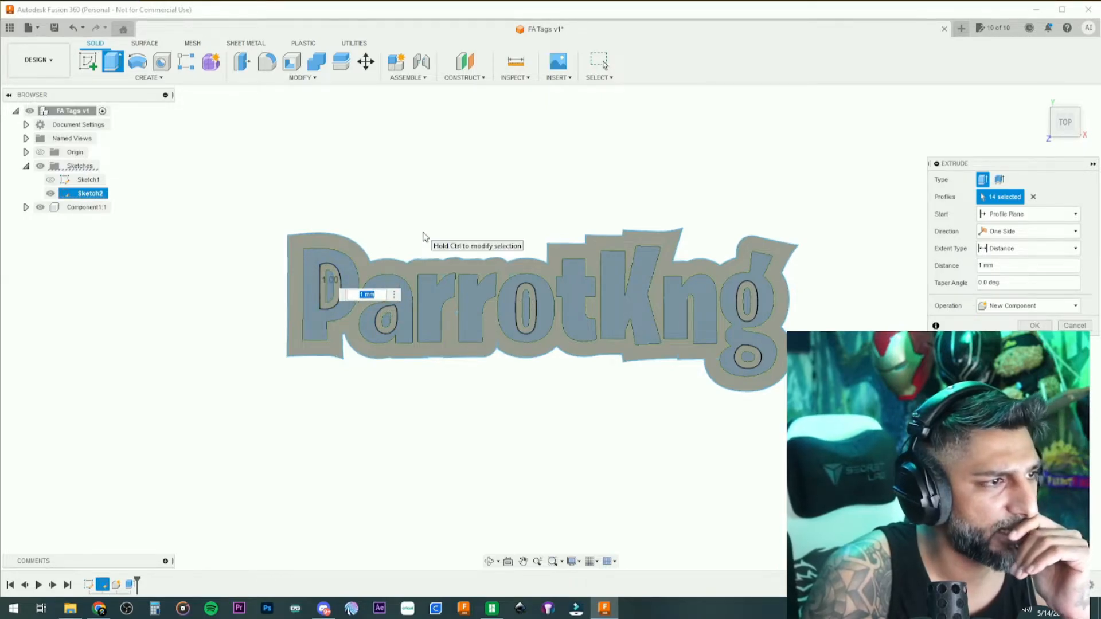
pyautogui.scroll(-1, 423, 234)
pyautogui.press('Return')
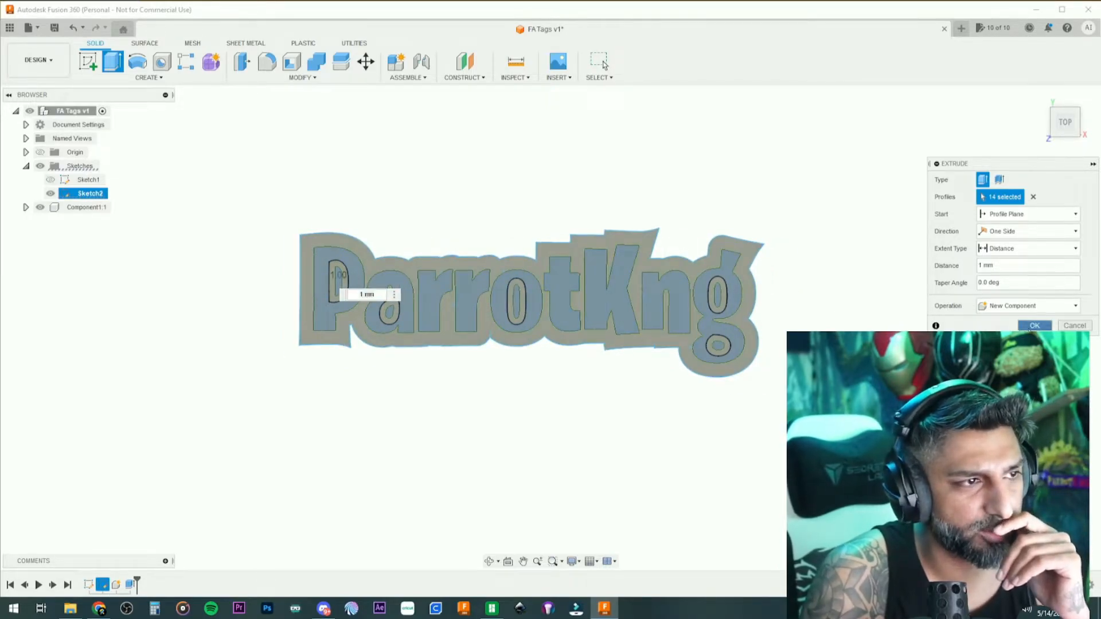
# Set up a 1 mm extrusion of the border area around the letters as a new component
pyautogui.click(353, 247)
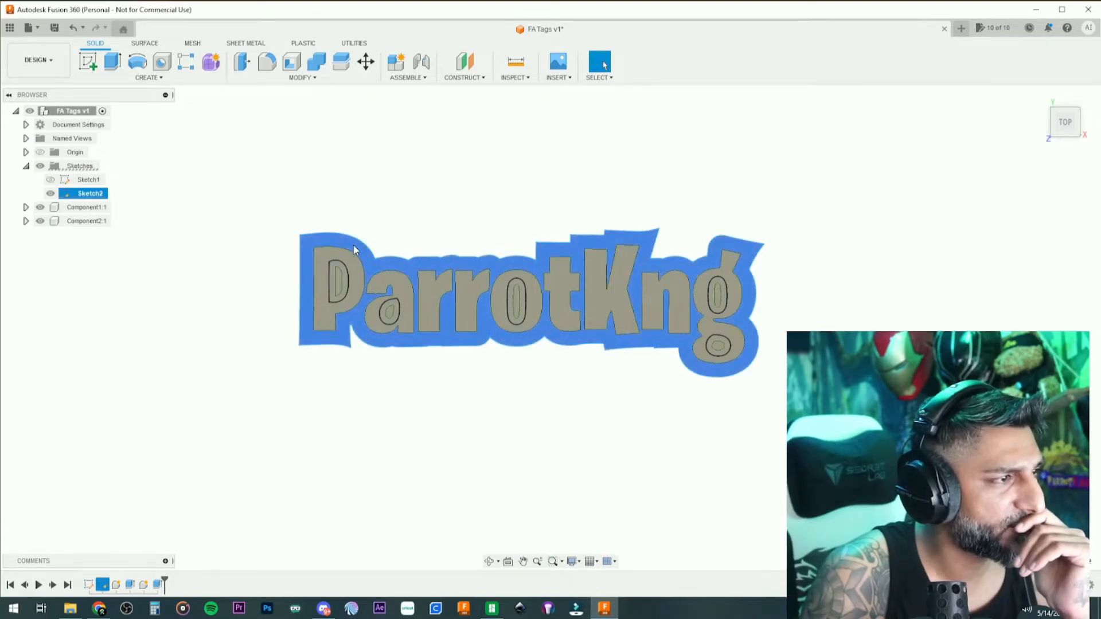
pyautogui.press('e')
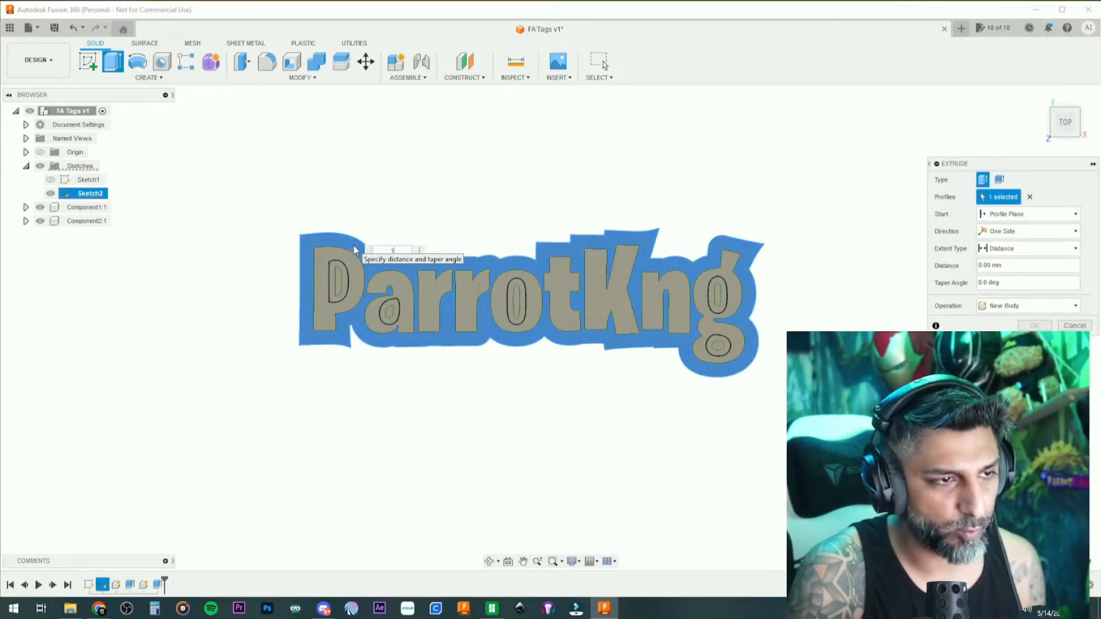
pyautogui.click(1010, 310)
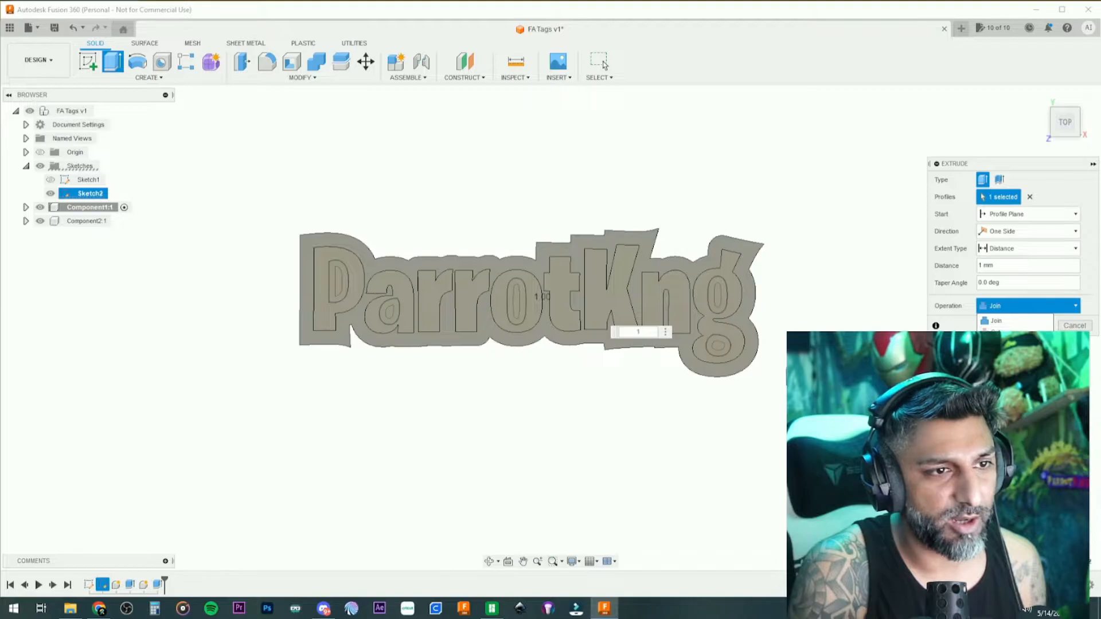
pyautogui.click(1010, 388)
# Add the ring-shaped profiles inside the P, a, o and g to the border extrusion and complete it
pyautogui.scroll(3, 365, 283)
pyautogui.click(325, 282)
pyautogui.click(401, 343)
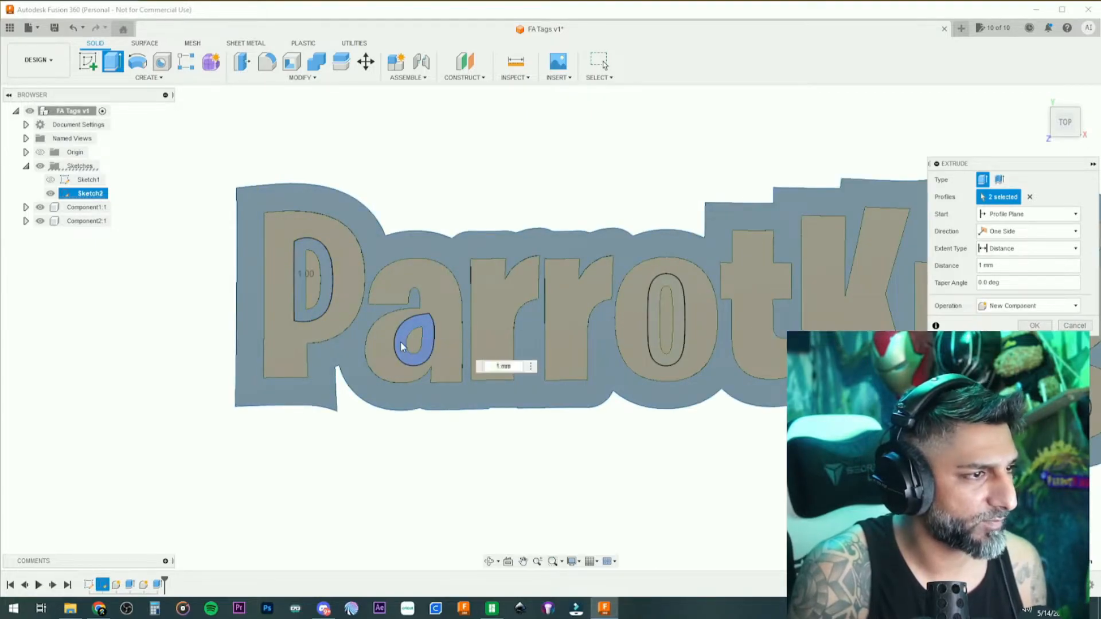
pyautogui.click(658, 312)
pyautogui.scroll(-3, 644, 296)
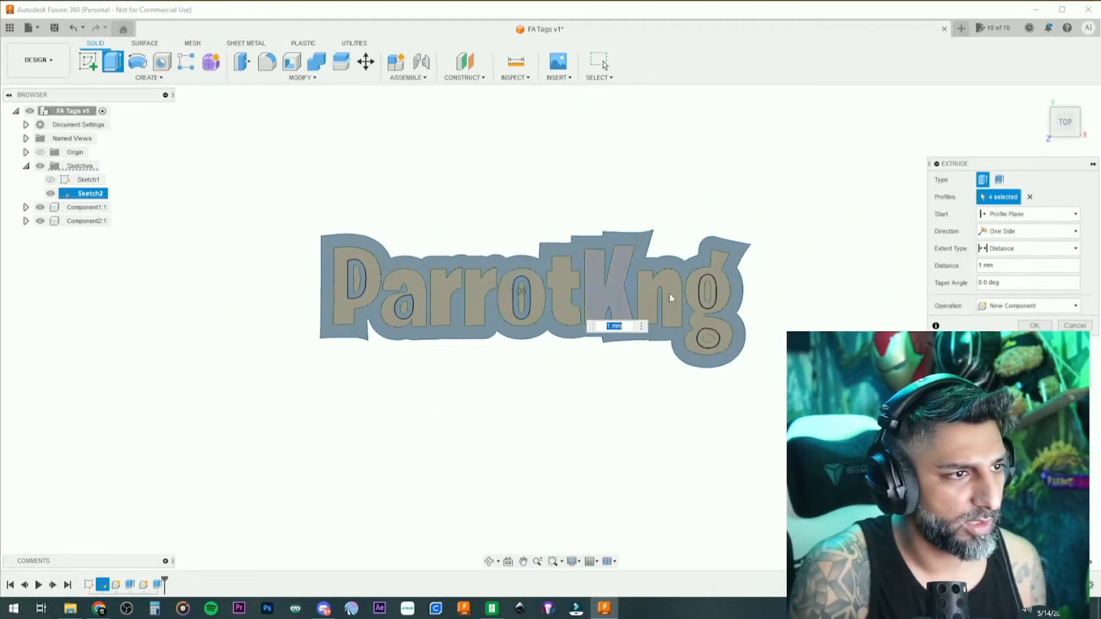
pyautogui.click(710, 347)
pyautogui.scroll(-2, 679, 319)
pyautogui.click(654, 306)
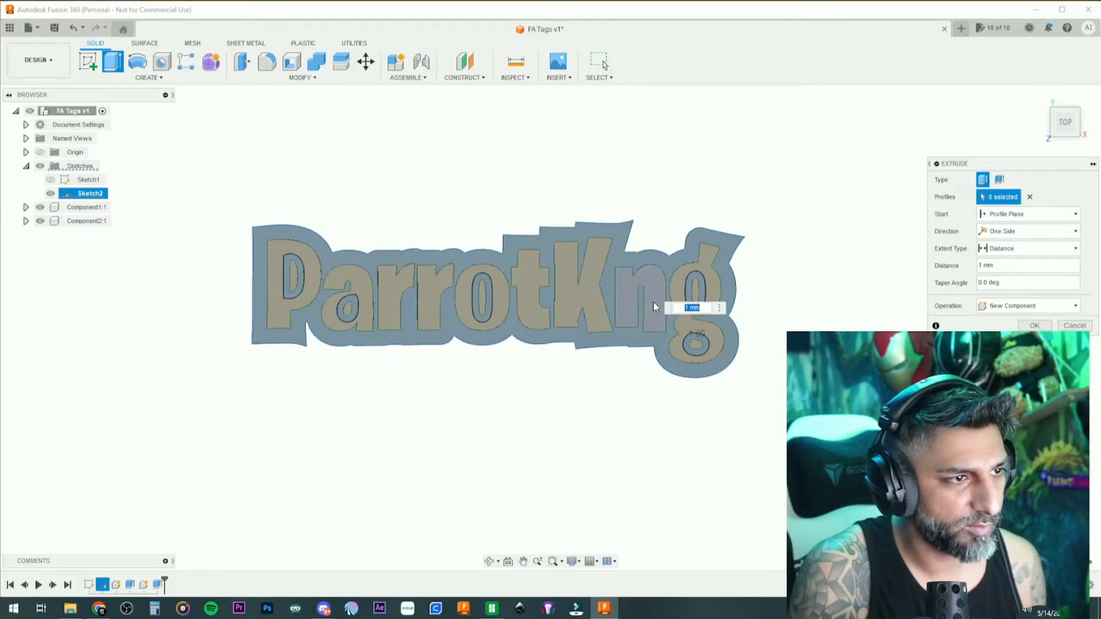
pyautogui.press('Return')
pyautogui.scroll(-2, 645, 298)
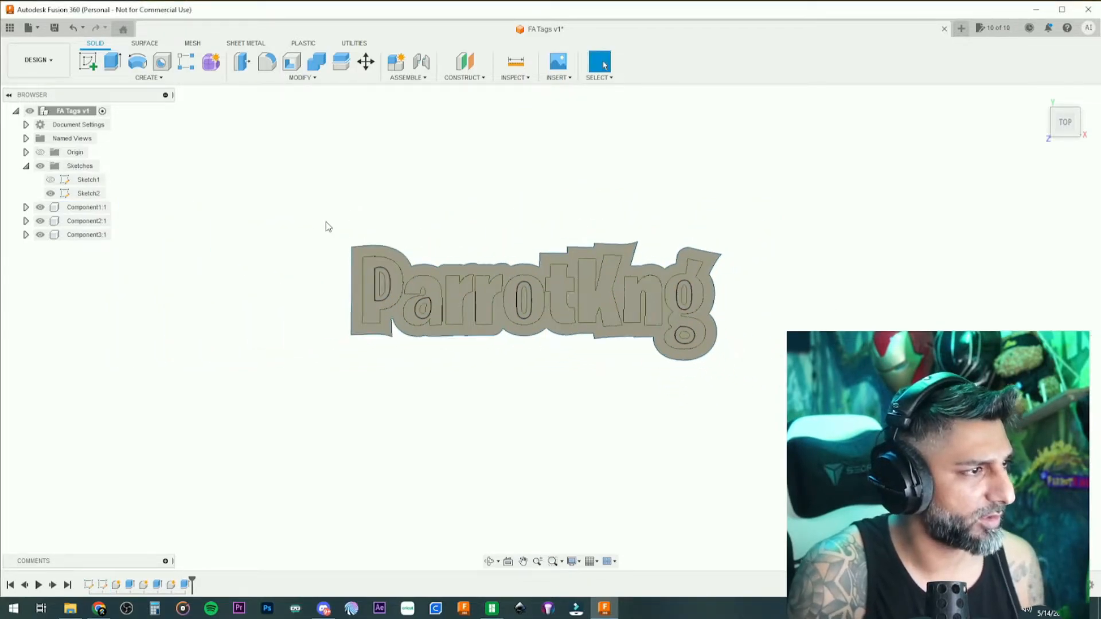
# Export the design as a STEP file to E:/Bambu/Video, named after the tag's lettering
pyautogui.click(28, 27)
pyautogui.click(46, 170)
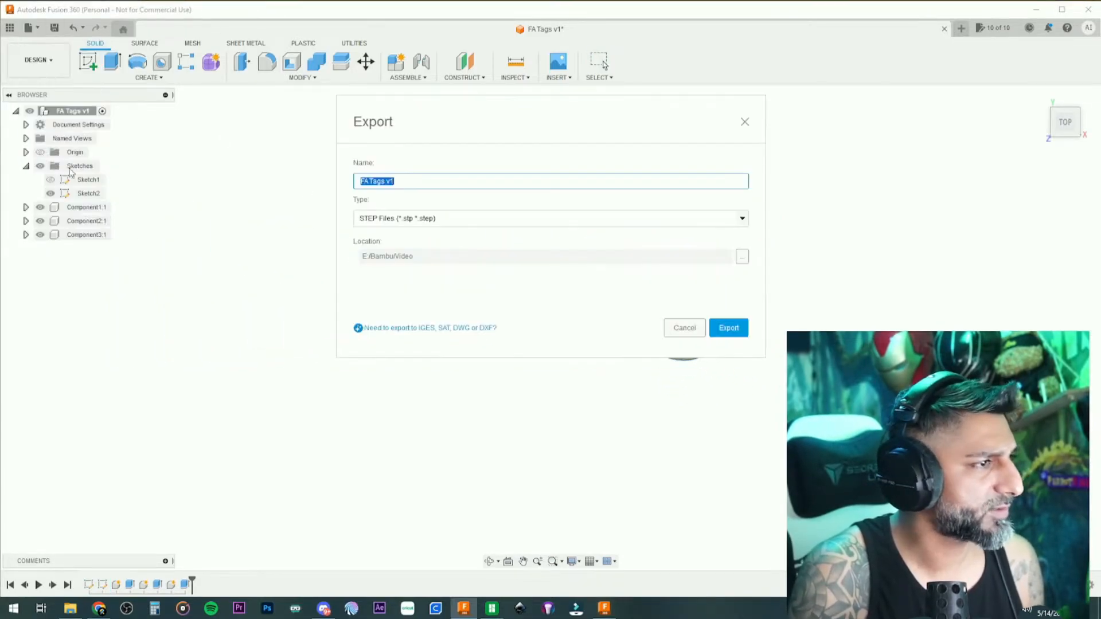
pyautogui.write('Parro')
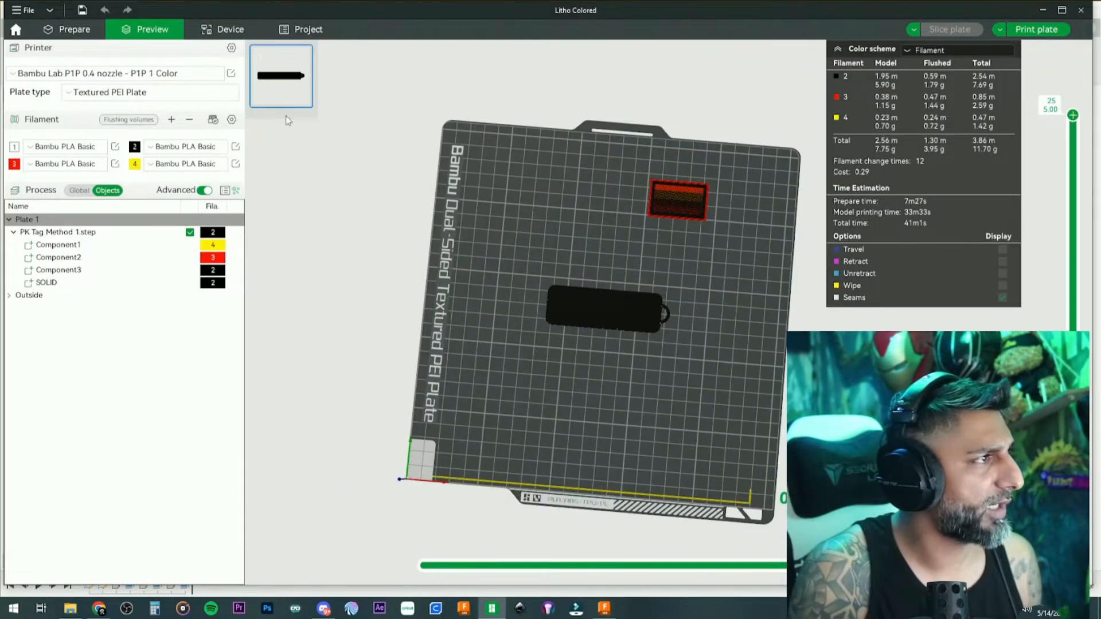
# Switch to Bambu Studio's Prepare view and delete the PK Tag Method 1 model from the plate
pyautogui.click(91, 32)
pyautogui.press('Delete')
pyautogui.hotkey('ctrl', 'i')
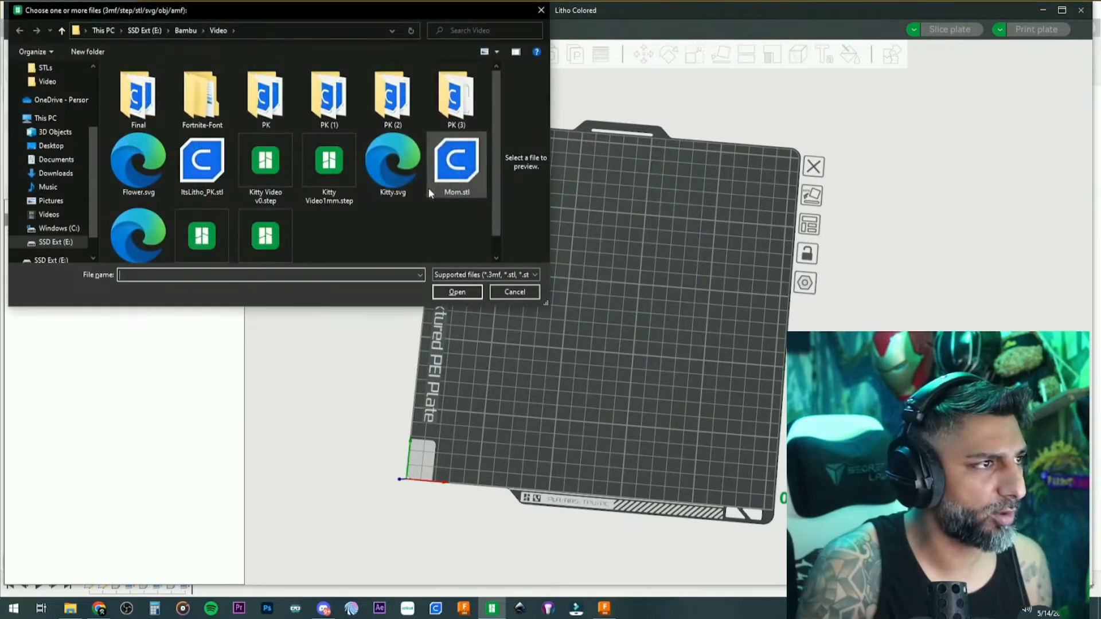
pyautogui.scroll(-1, 338, 197)
pyautogui.click(501, 292)
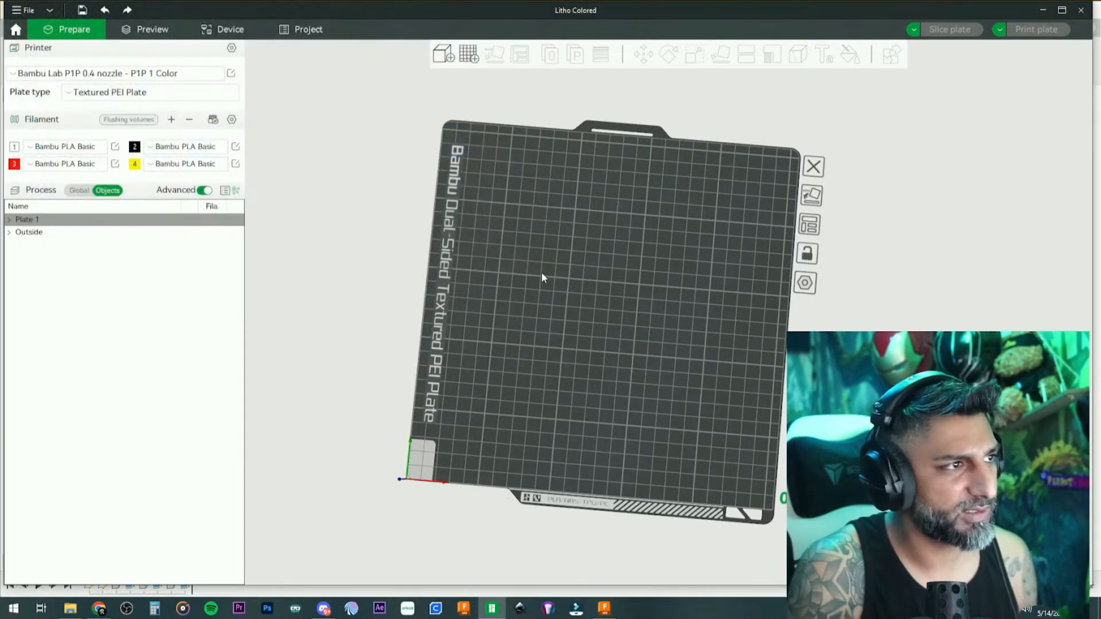
# Restore the deleted PK Tag Method 1 model and remove it from the plate again
pyautogui.hotkey('ctrl', 'z')
pyautogui.moveTo(494, 235); pyautogui.dragTo(504, 241)
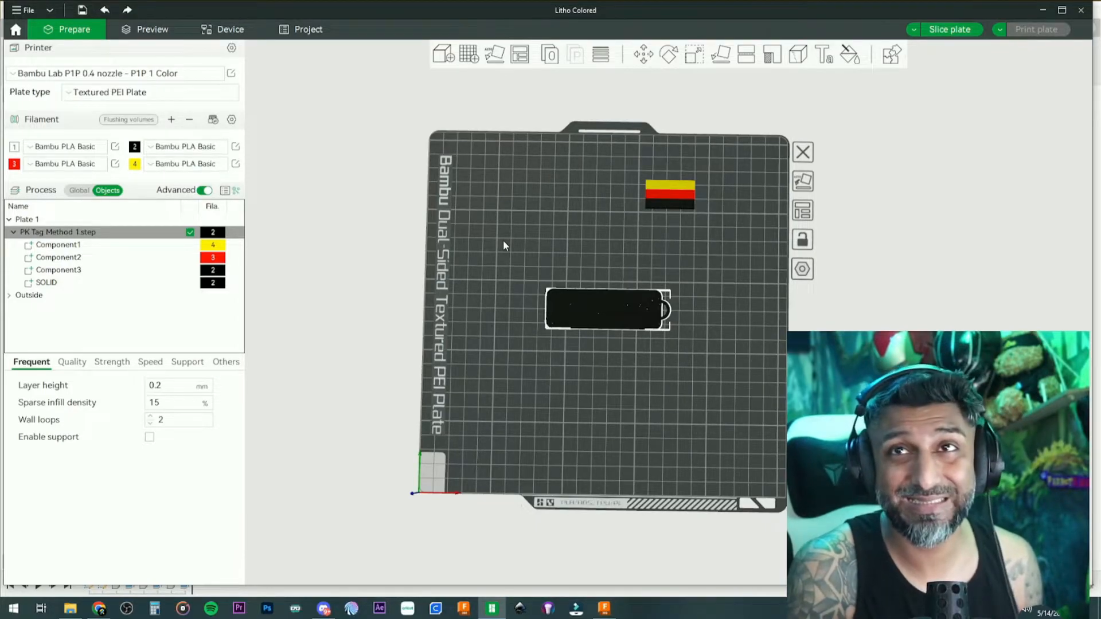
pyautogui.press('Delete')
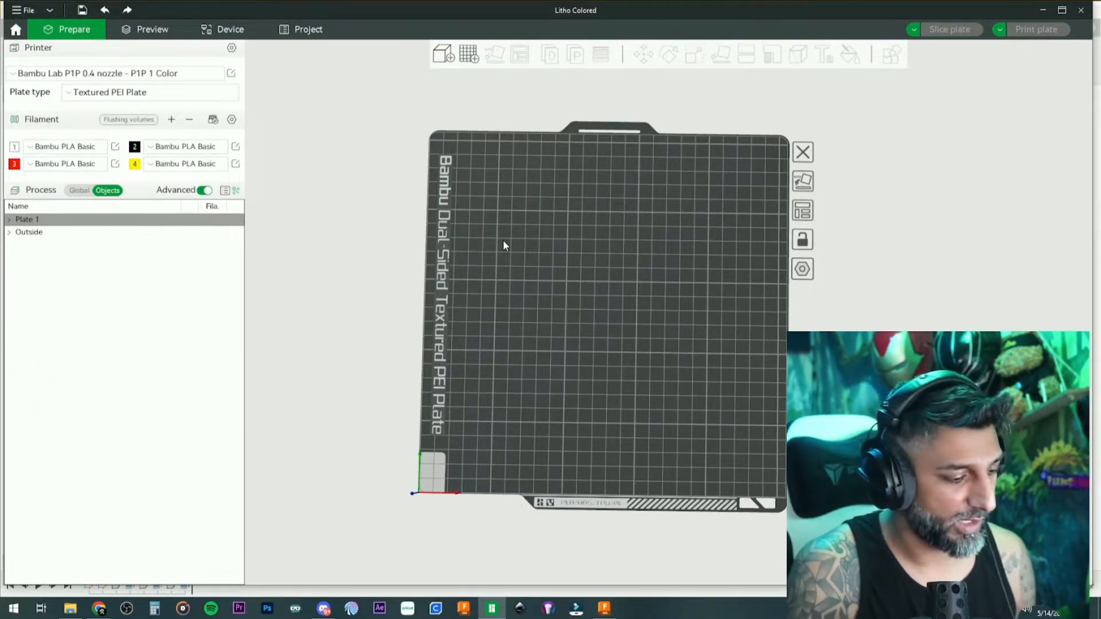
# Import PK 1.step from the E:/Bambu/Video folder onto the plate
pyautogui.hotkey('ctrl', 'i')
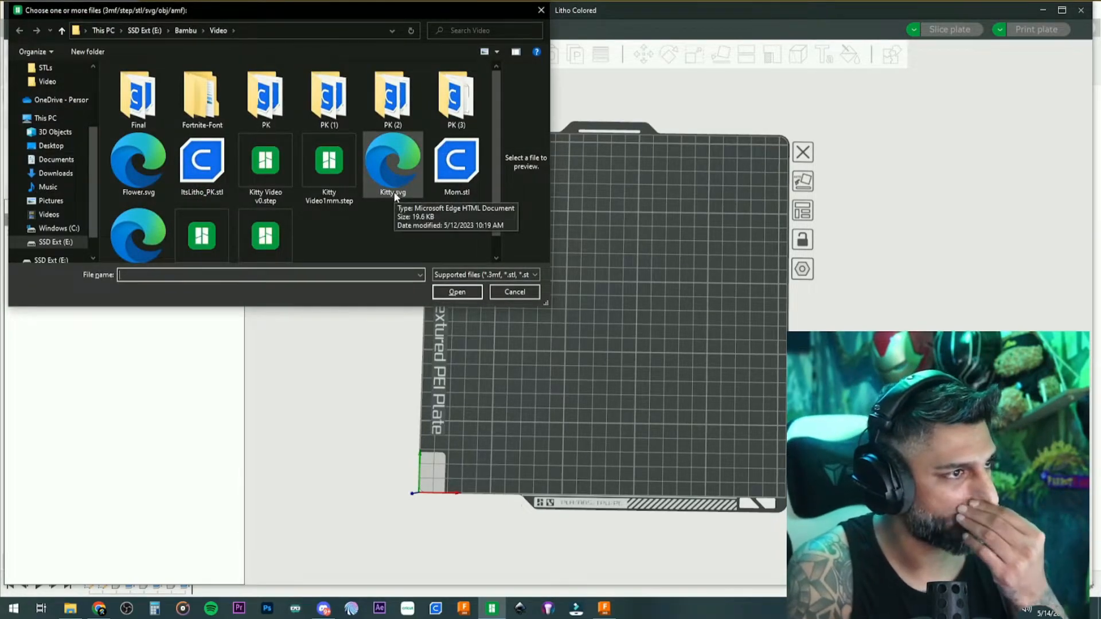
pyautogui.scroll(-1, 342, 219)
pyautogui.click(202, 217)
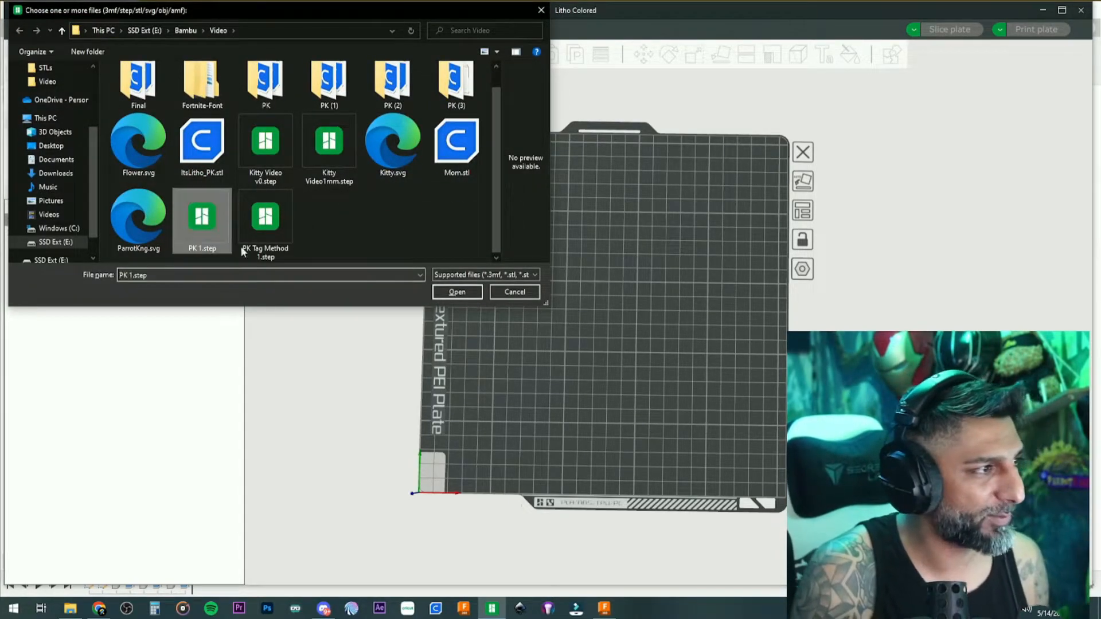
pyautogui.click(457, 292)
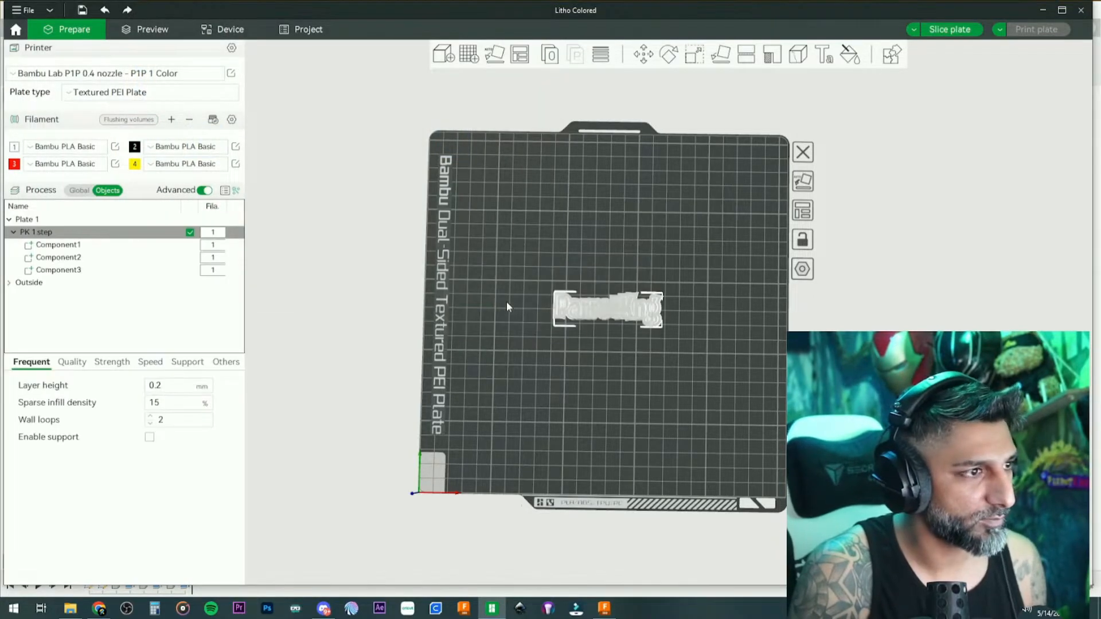
# Assign filament 2 (black) to Component1 and Component2, and filament 3 (red) to Component3
pyautogui.scroll(5, 507, 301)
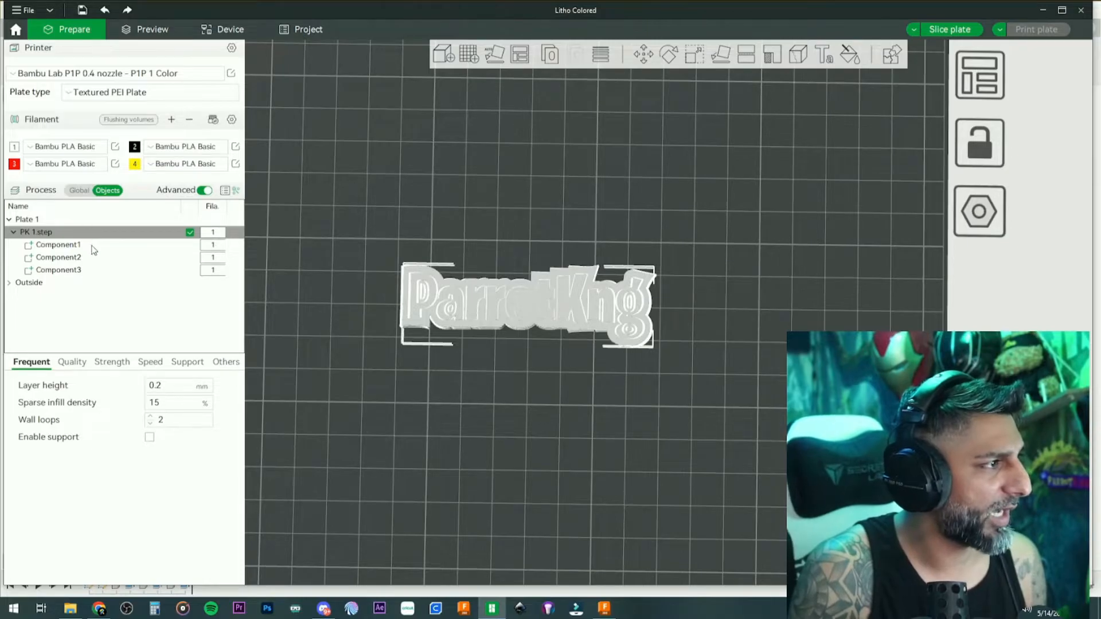
pyautogui.click(63, 245)
pyautogui.press('2')
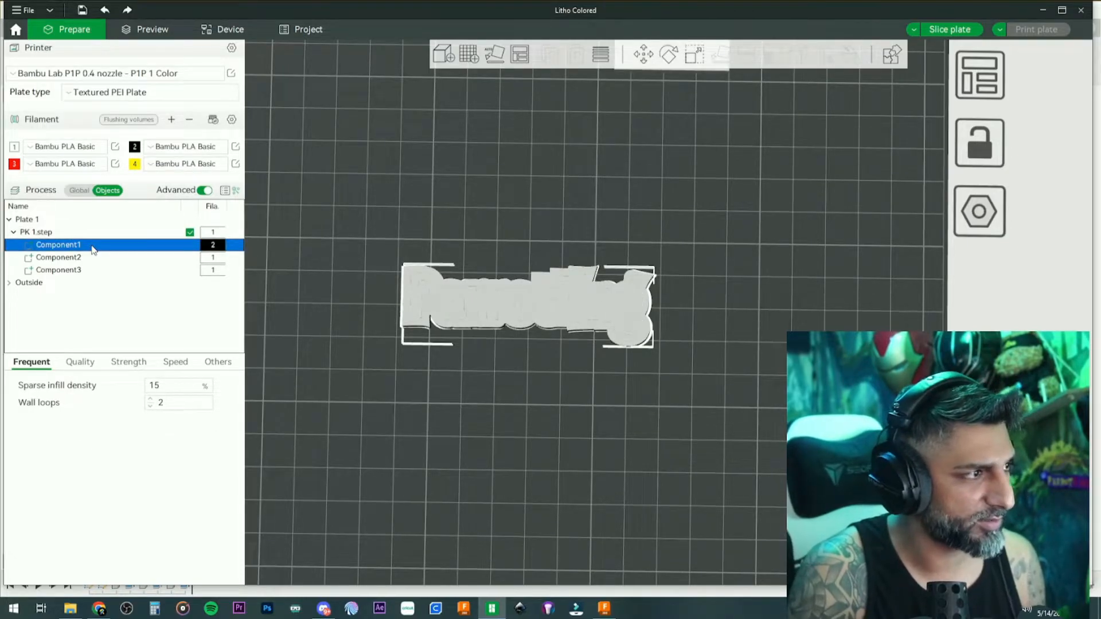
pyautogui.press('Down')
pyautogui.press('2')
pyautogui.press('Down')
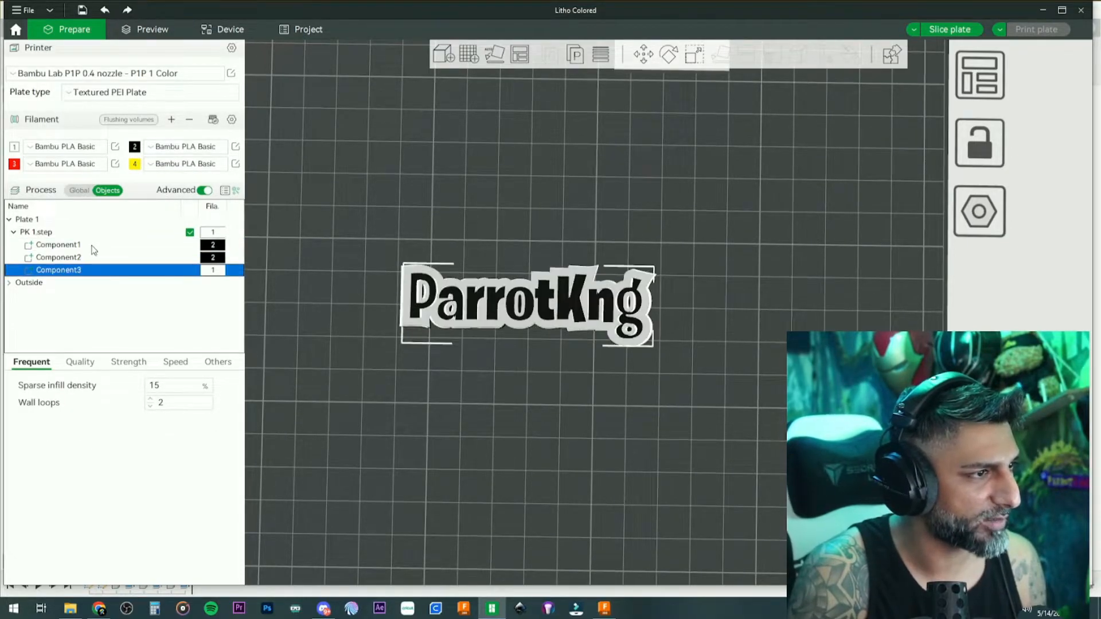
pyautogui.press('3')
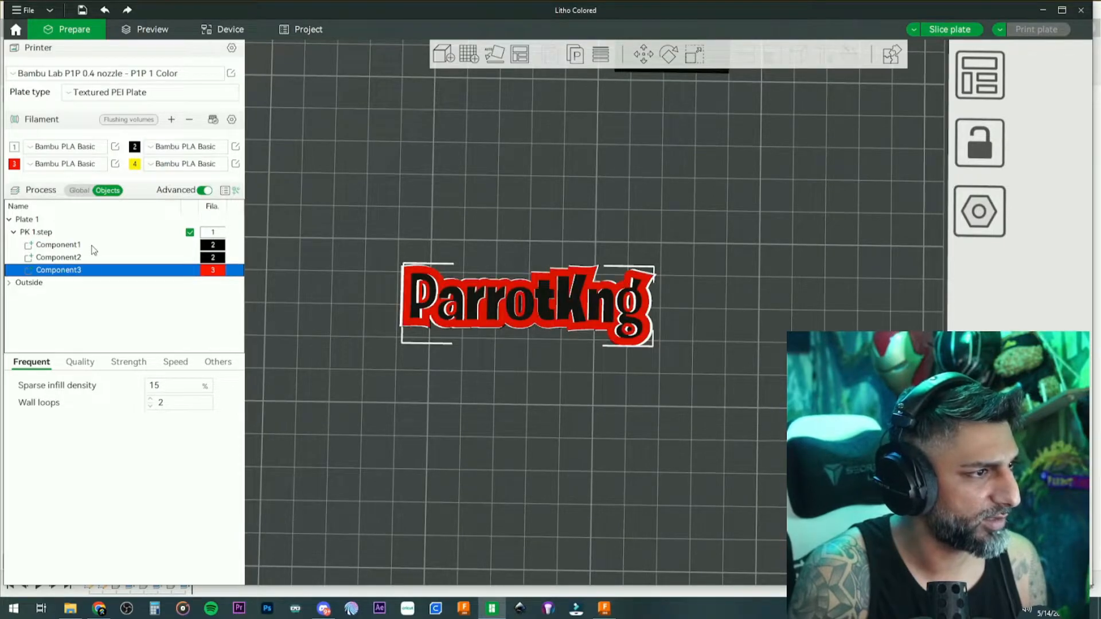
pyautogui.click(383, 216)
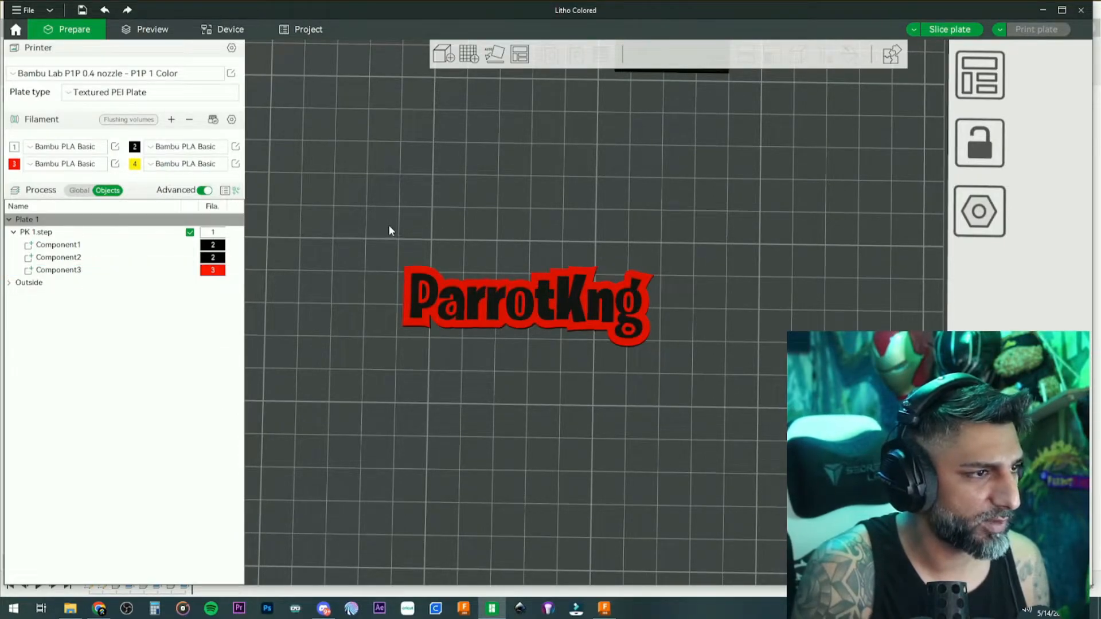
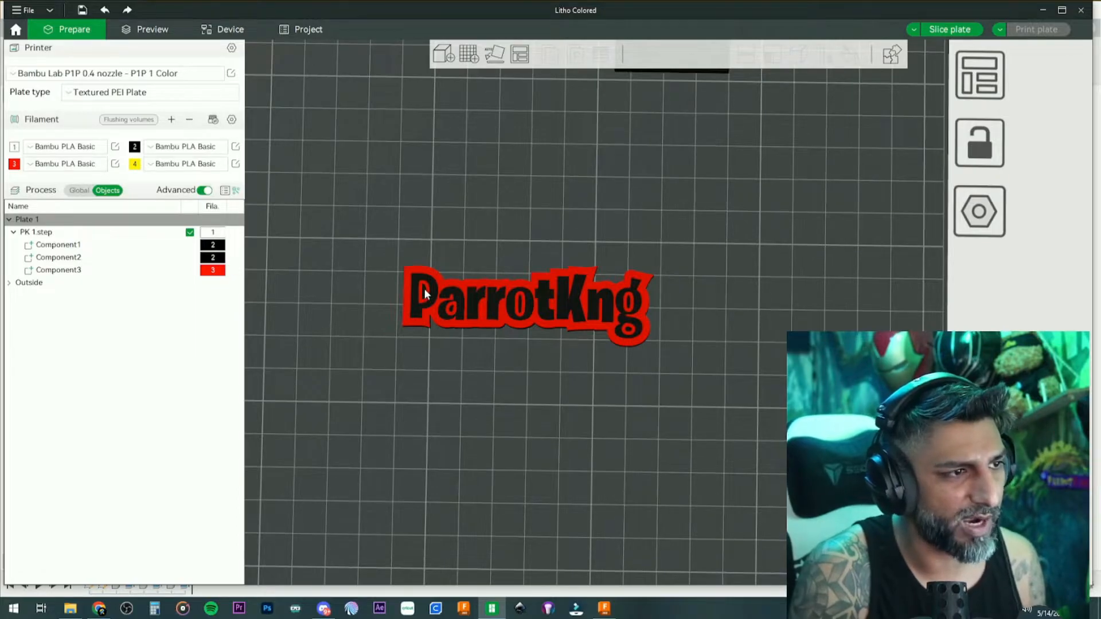
pyautogui.scroll(-3, 533, 352)
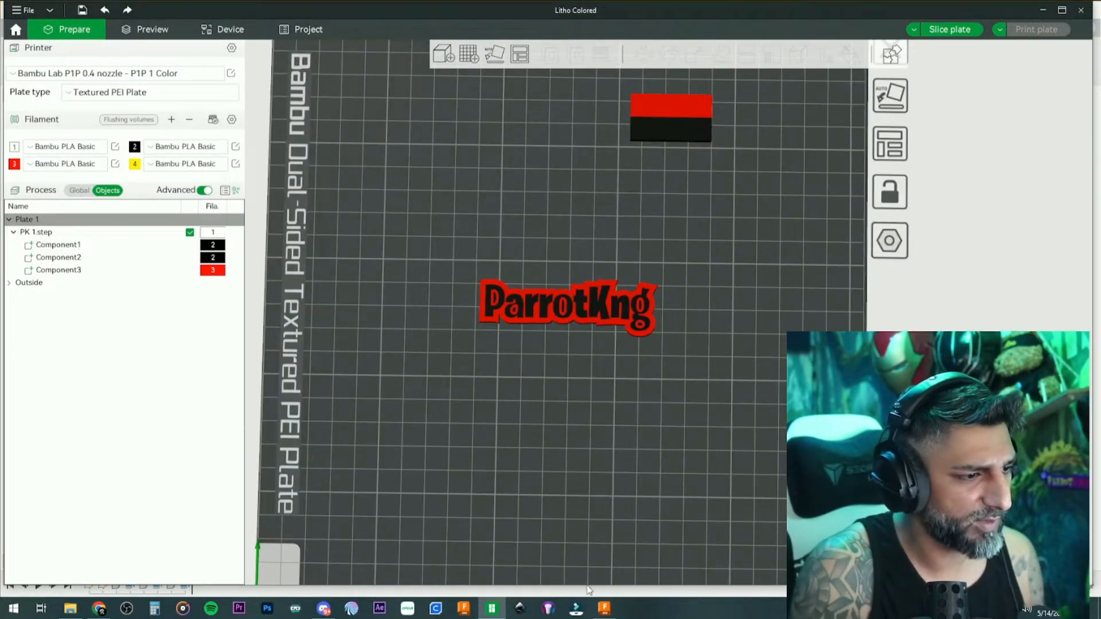
# Switch to Fusion 360 and undo the lettering and border extrusions, keeping only the base component
pyautogui.click(603, 609)
pyautogui.scroll(-2, 510, 367)
pyautogui.scroll(4, 497, 361)
pyautogui.scroll(-2, 494, 354)
pyautogui.moveTo(491, 353); pyautogui.dragTo(487, 403, button='middle')
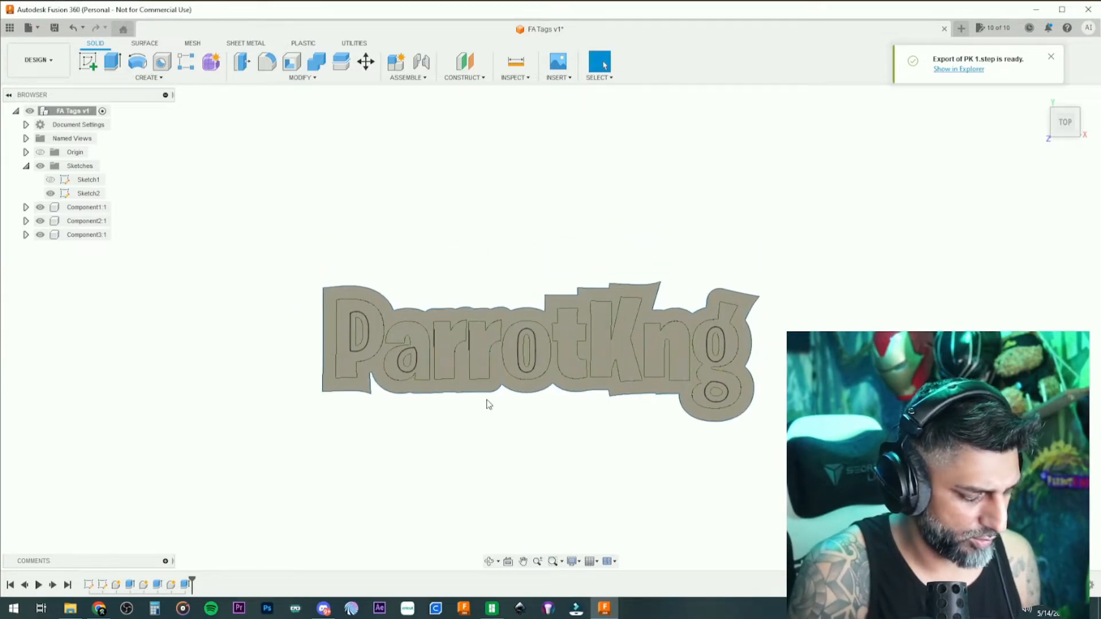
pyautogui.hotkey('ctrl', 'z')
pyautogui.hotkey('ctrl', 'z')
pyautogui.hotkey('ctrl', 'z')
pyautogui.hotkey('ctrl', 'z')
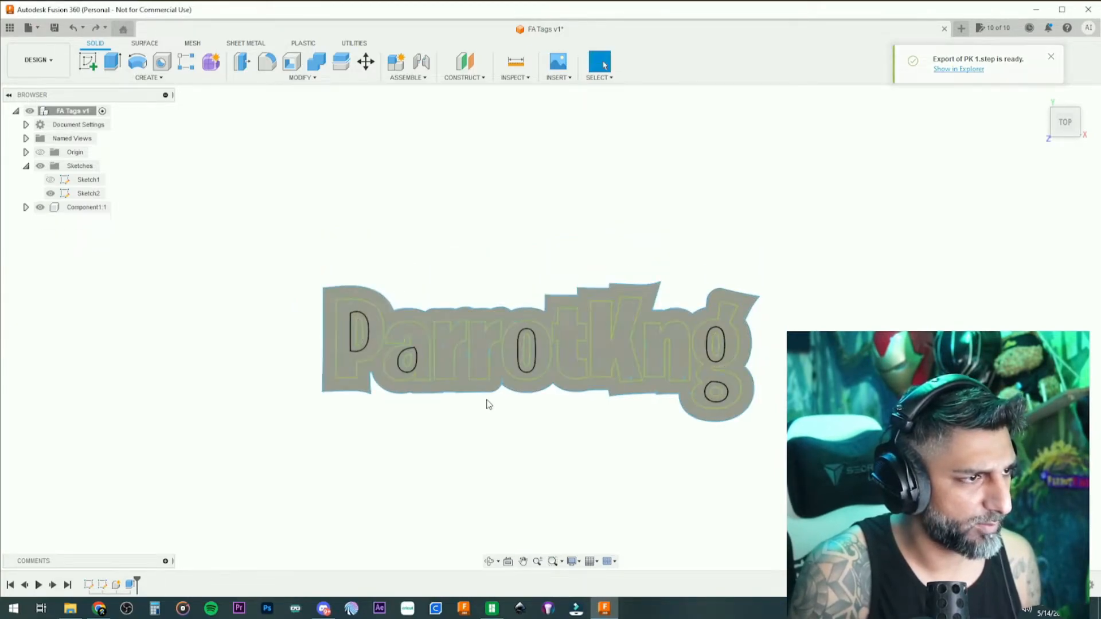
# Begin a 1 mm extrusion of the letter P's profile as a new component
pyautogui.scroll(2, 489, 405)
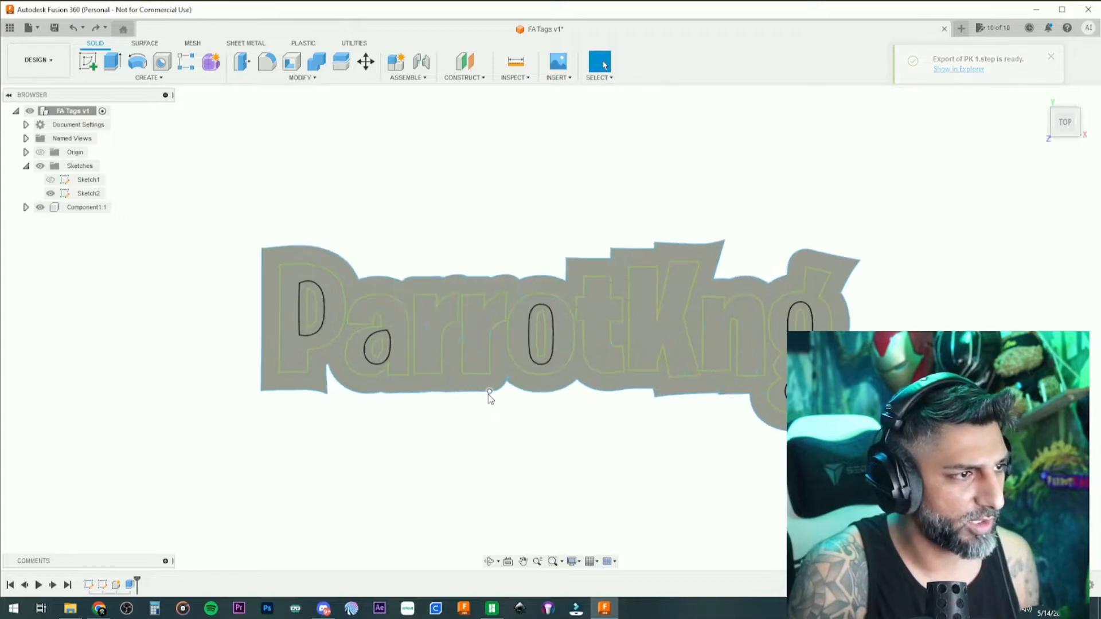
pyautogui.click(322, 339)
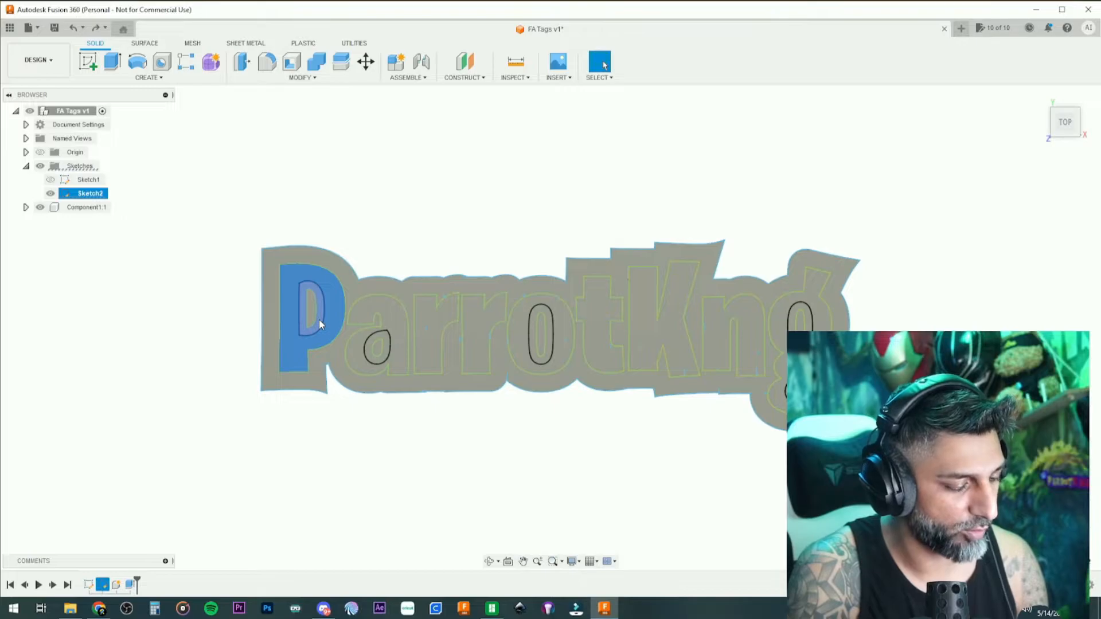
pyautogui.write('e')
pyautogui.write('1')
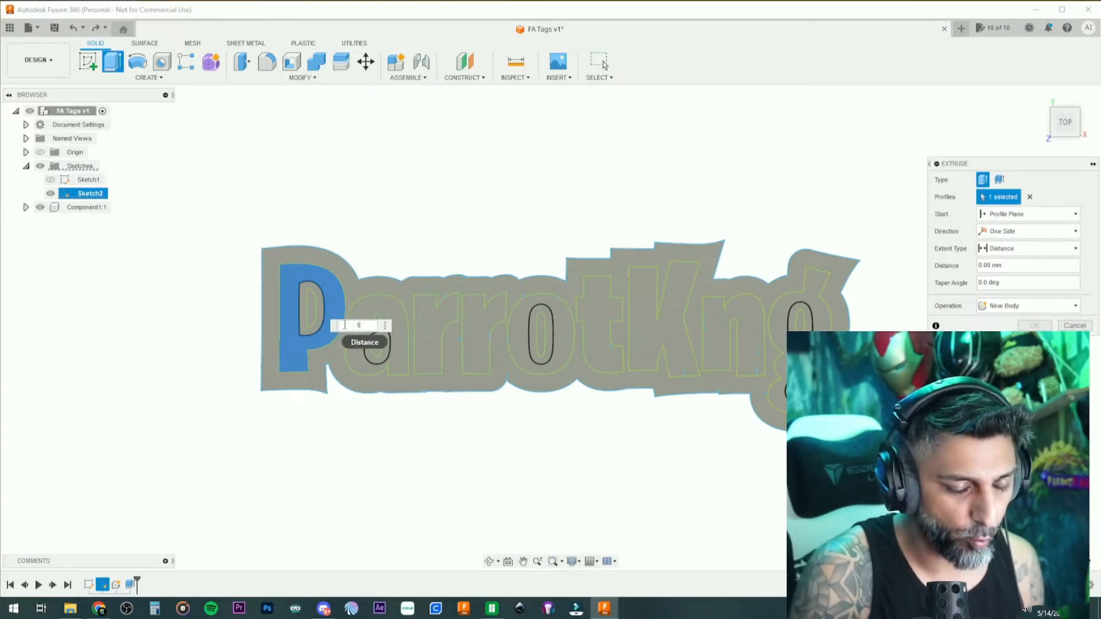
pyautogui.click(993, 307)
pyautogui.click(1009, 392)
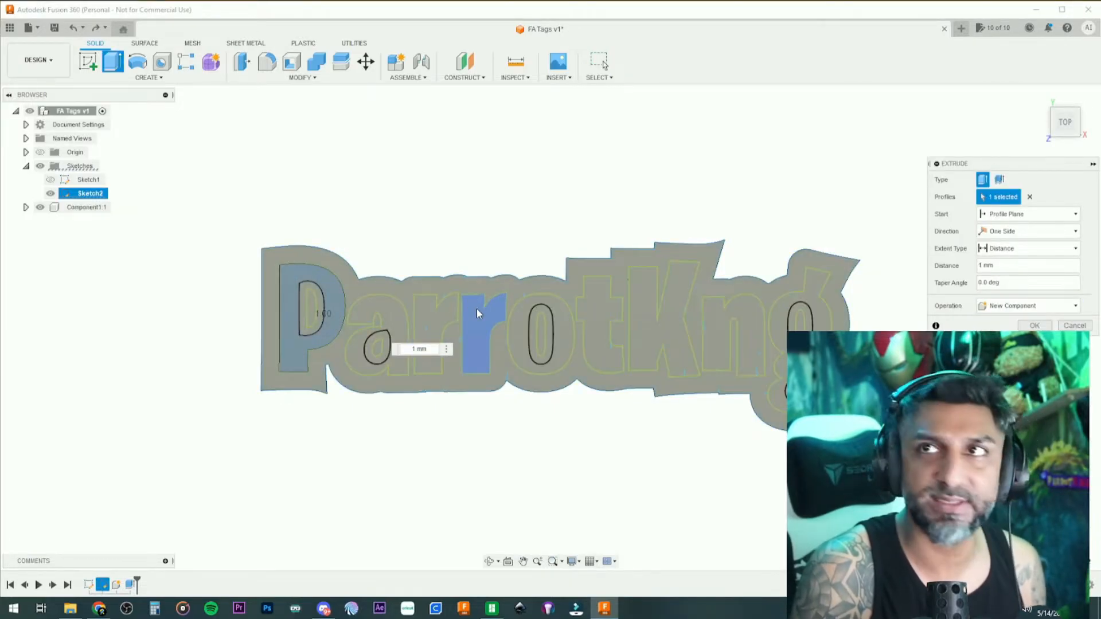
# Add the P's inner profile and the a, both r's and the o, including their inner profiles, to the extrusion
pyautogui.click(320, 314)
pyautogui.click(356, 346)
pyautogui.click(370, 350)
pyautogui.click(417, 329)
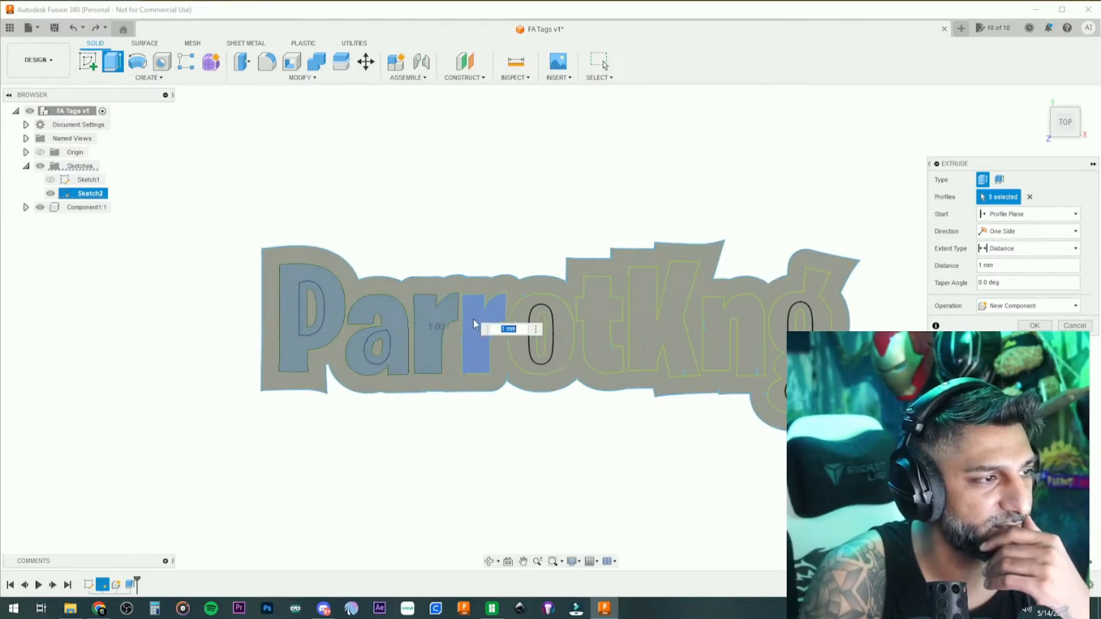
pyautogui.click(474, 319)
pyautogui.click(565, 327)
pyautogui.click(539, 330)
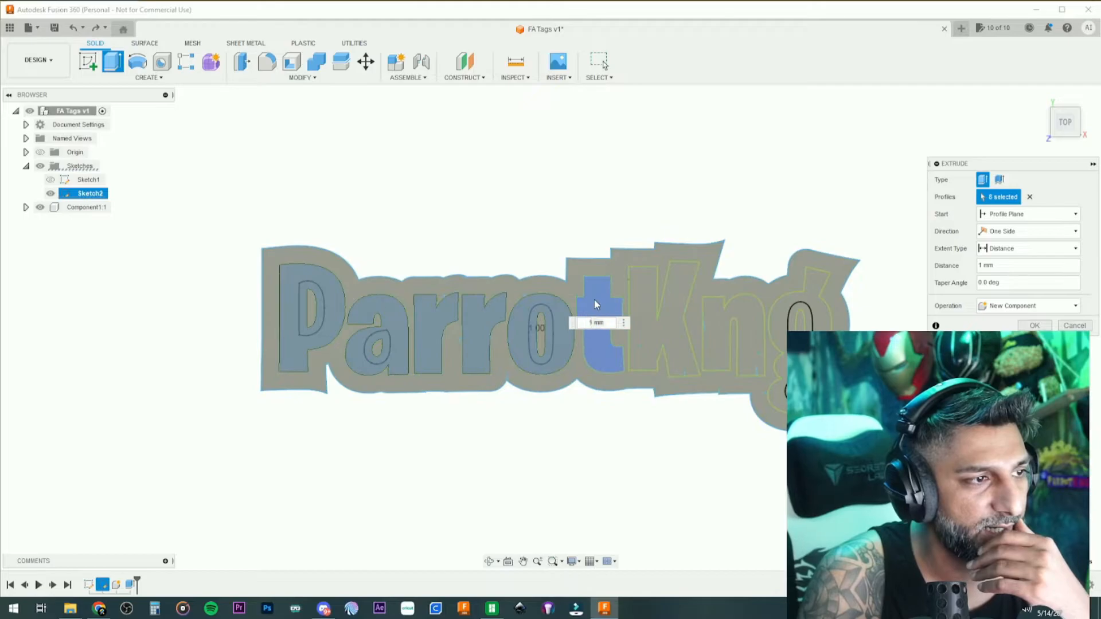
# Add the t, K, n and g, including the g's inner profiles, and complete the letter extrusion
pyautogui.click(594, 298)
pyautogui.click(655, 301)
pyautogui.click(740, 312)
pyautogui.click(783, 318)
pyautogui.click(800, 314)
pyautogui.click(796, 392)
pyautogui.click(1035, 325)
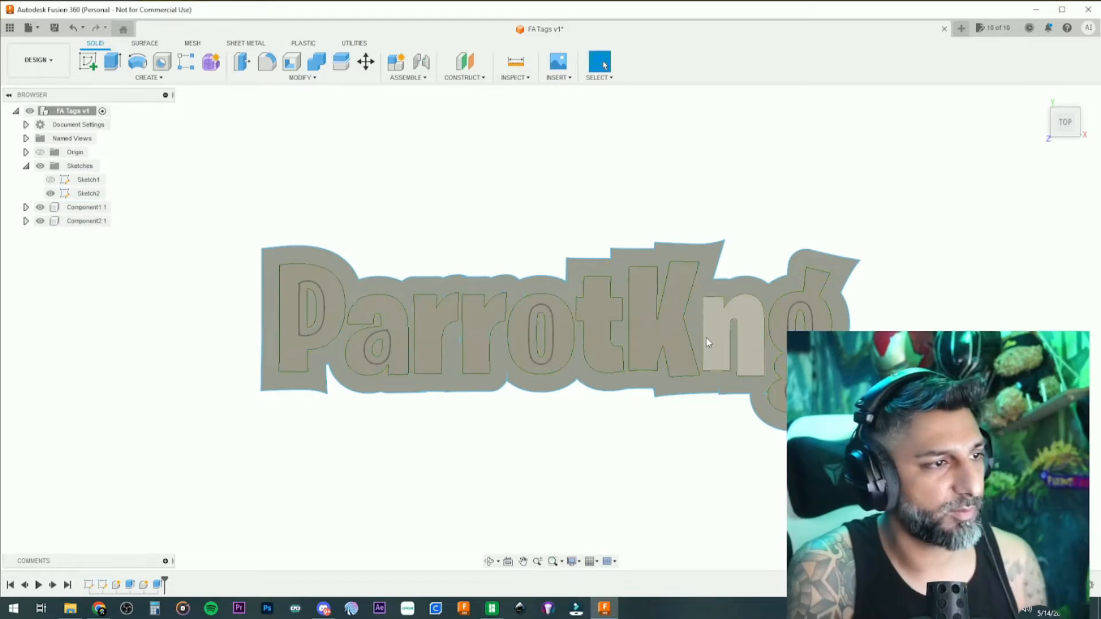
# Set up a 1 mm extrusion of the border profile around the letters as a new component
pyautogui.press('e')
pyautogui.click(373, 289)
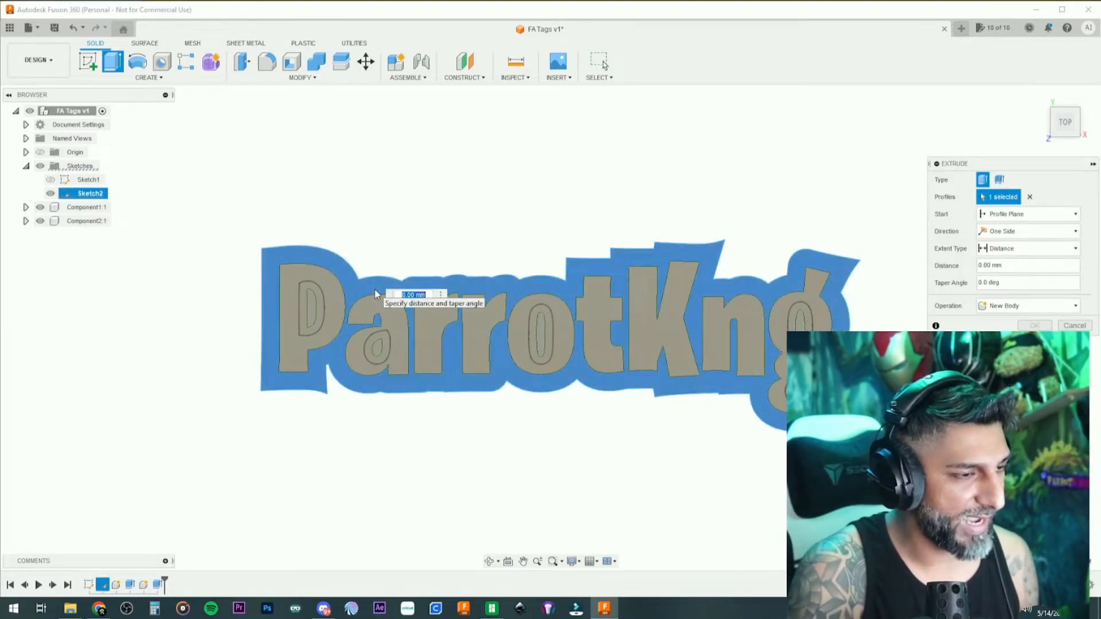
pyautogui.write('1')
pyautogui.click(1001, 307)
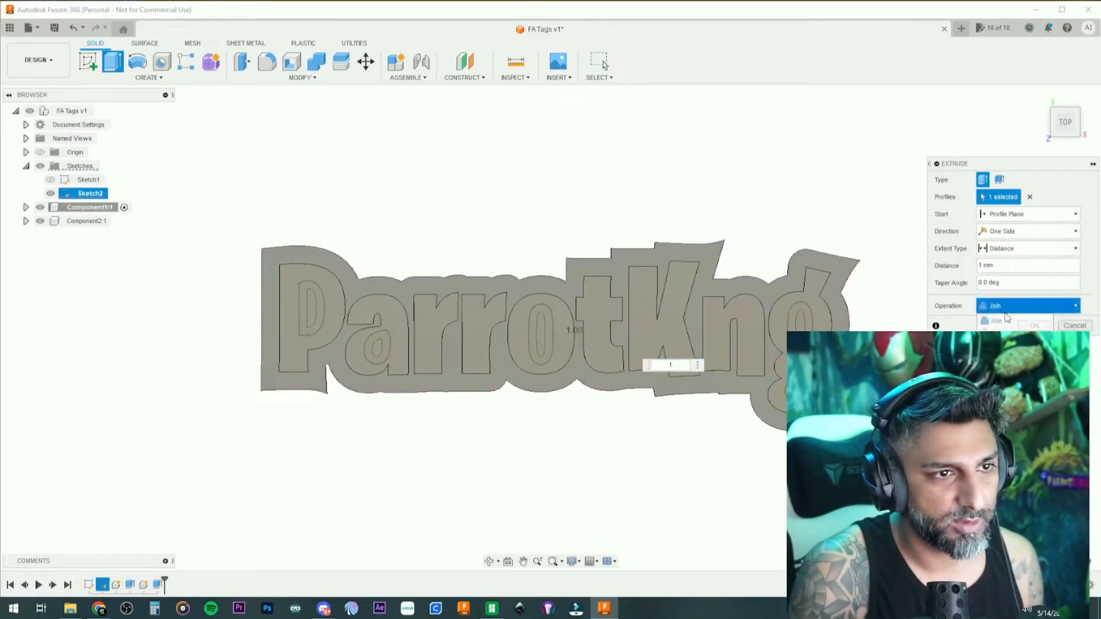
pyautogui.click(1011, 391)
# Add the profiles inside the g, o, a and P to the border extrusion and complete it
pyautogui.click(801, 325)
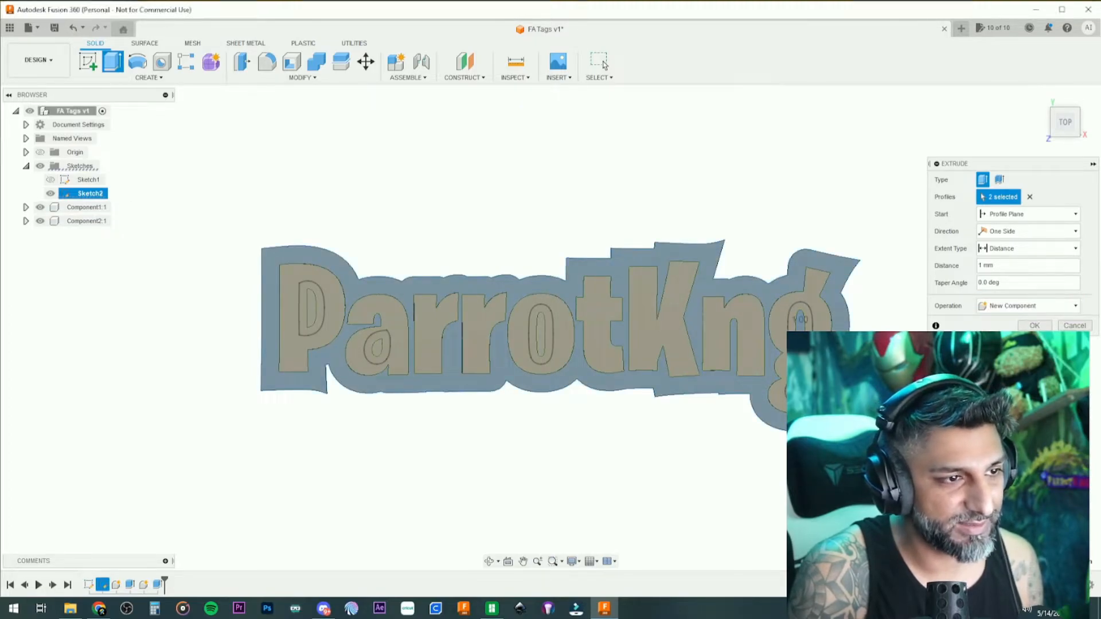
pyautogui.click(541, 338)
pyautogui.click(542, 338)
pyautogui.click(377, 346)
pyautogui.click(313, 309)
pyautogui.press('Return')
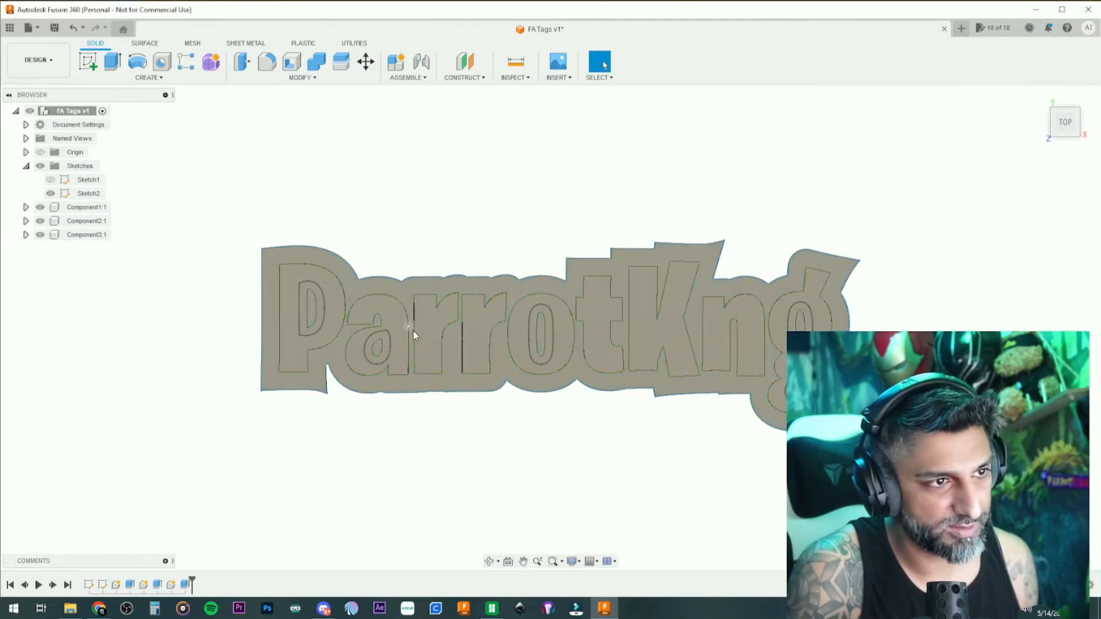
# Export the revised design as a STEP file, replacing the existing PK 1.step
pyautogui.click(27, 28)
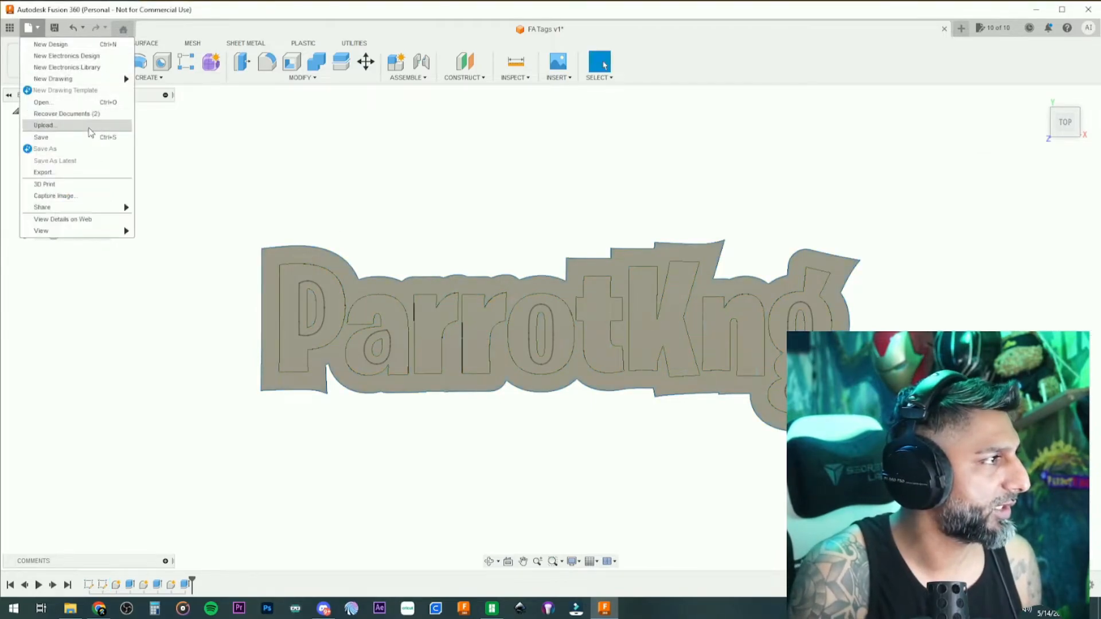
pyautogui.click(63, 170)
pyautogui.press('Return')
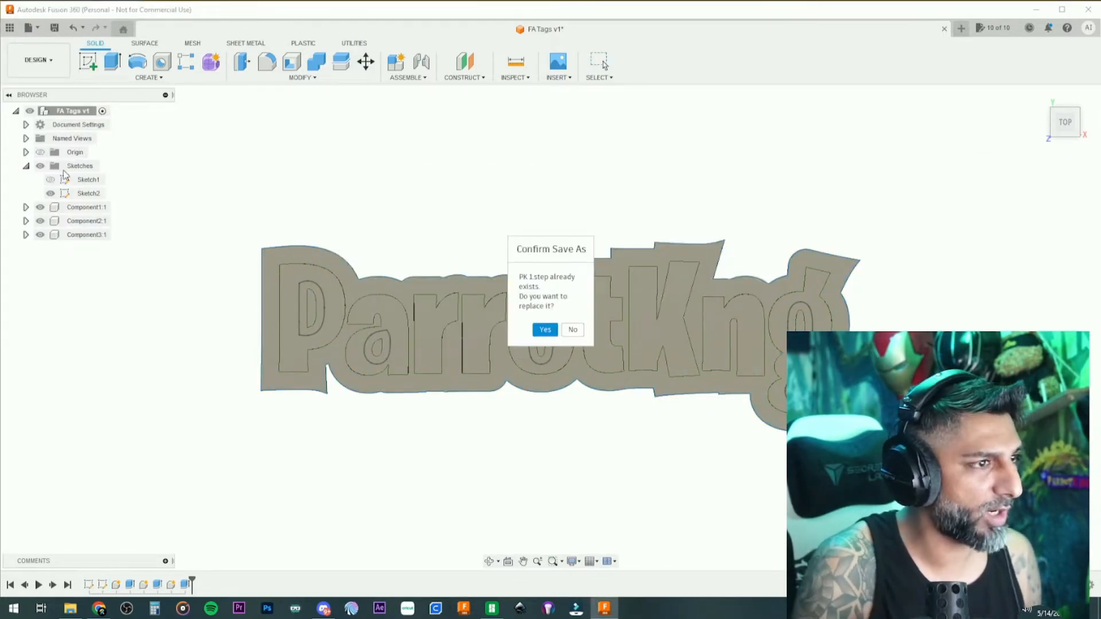
pyautogui.press('Return')
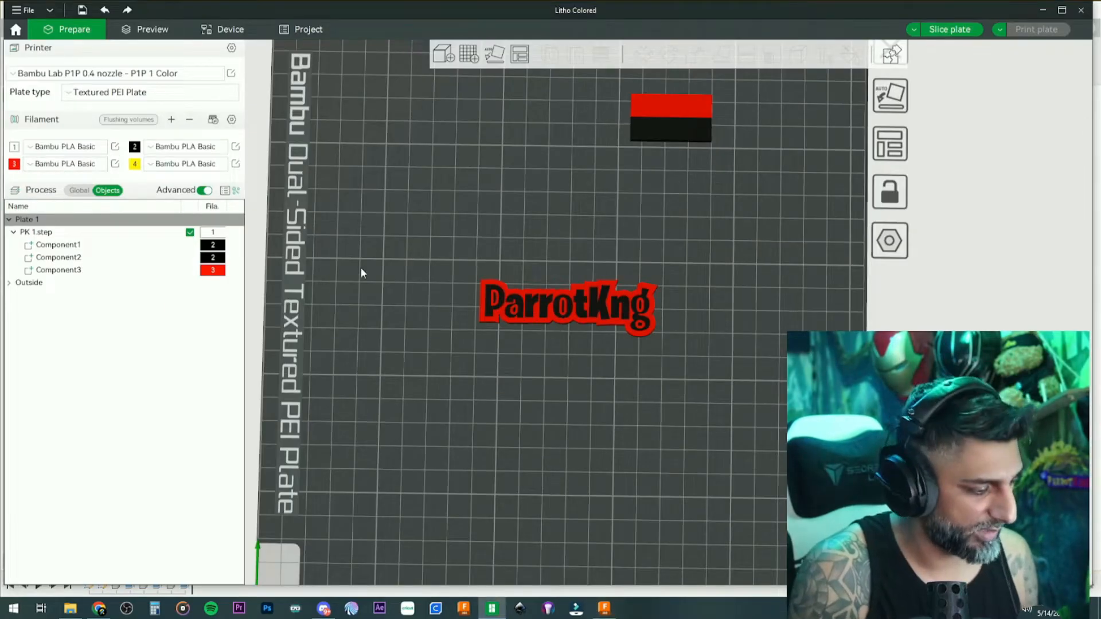
# In Bambu Studio, remove the old tag from the plate and import the updated PK 1.step
pyautogui.hotkey('ctrl', 'd')
pyautogui.hotkey('ctrl', 'i')
pyautogui.scroll(-1, 266, 194)
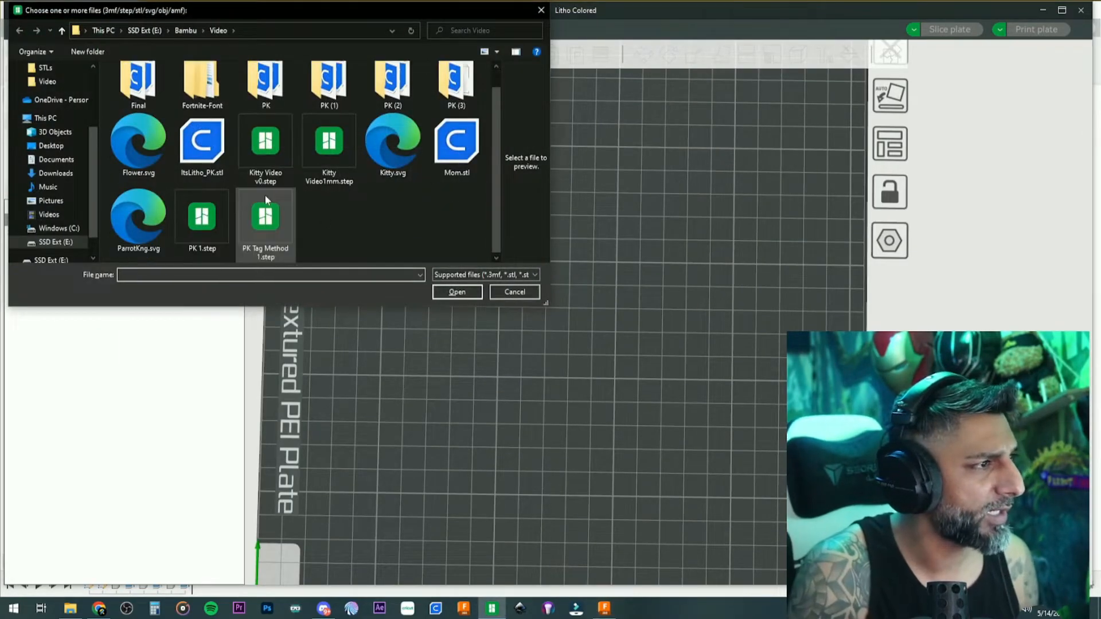
pyautogui.click(209, 219)
pyautogui.click(457, 292)
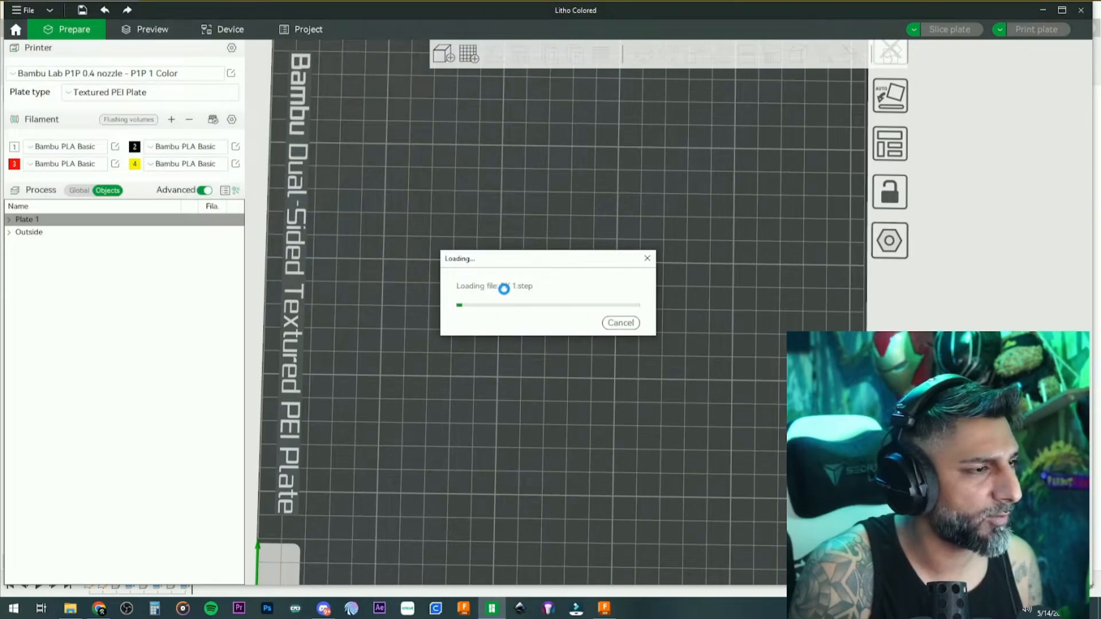
# Assign filament 2 (black) to the whole tag and filament 3 (red) to Component2, and inspect the coloured result
pyautogui.press('2')
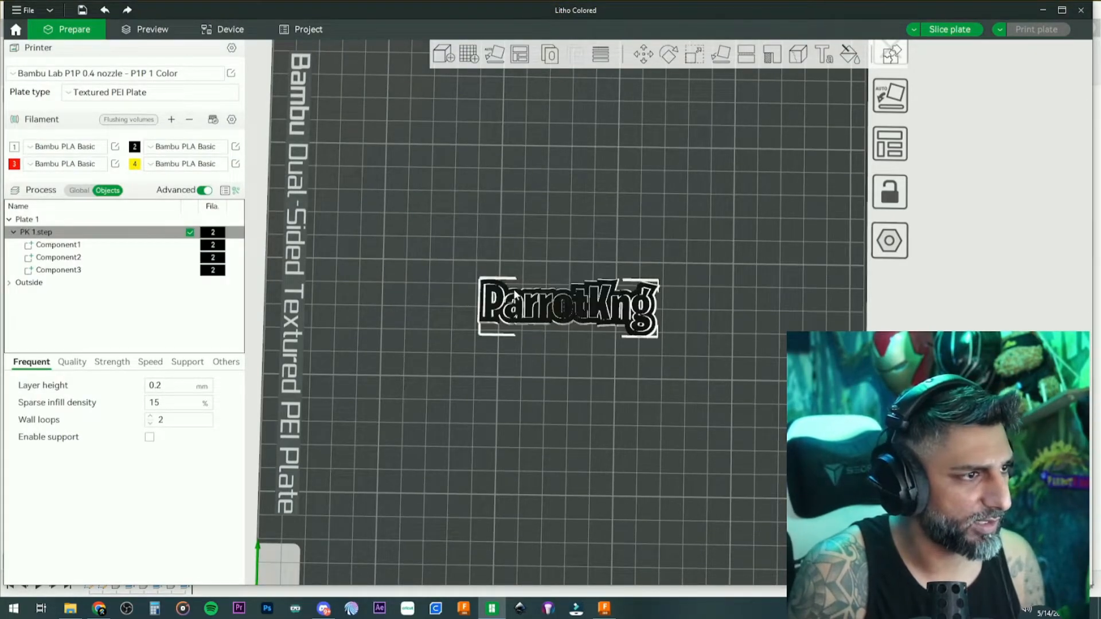
pyautogui.click(193, 247)
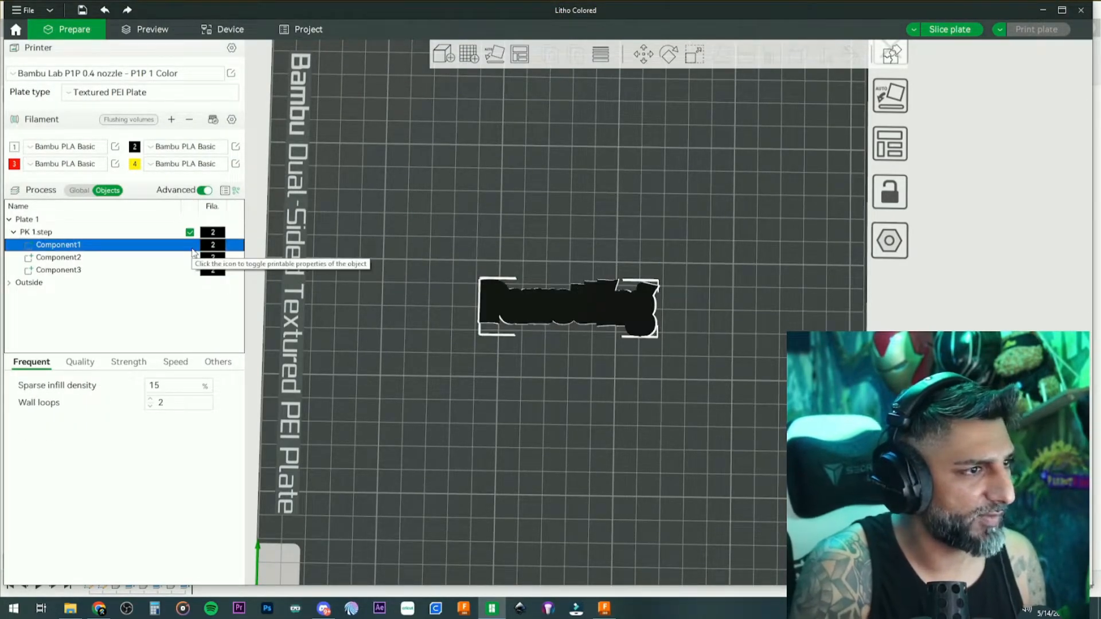
pyautogui.press('Down')
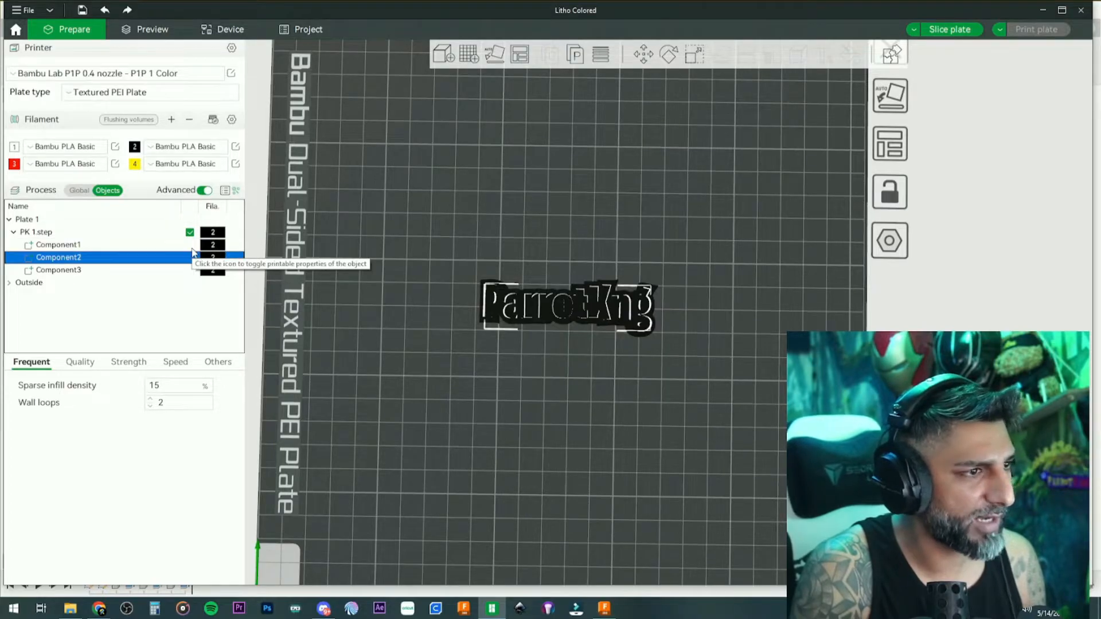
pyautogui.press('3')
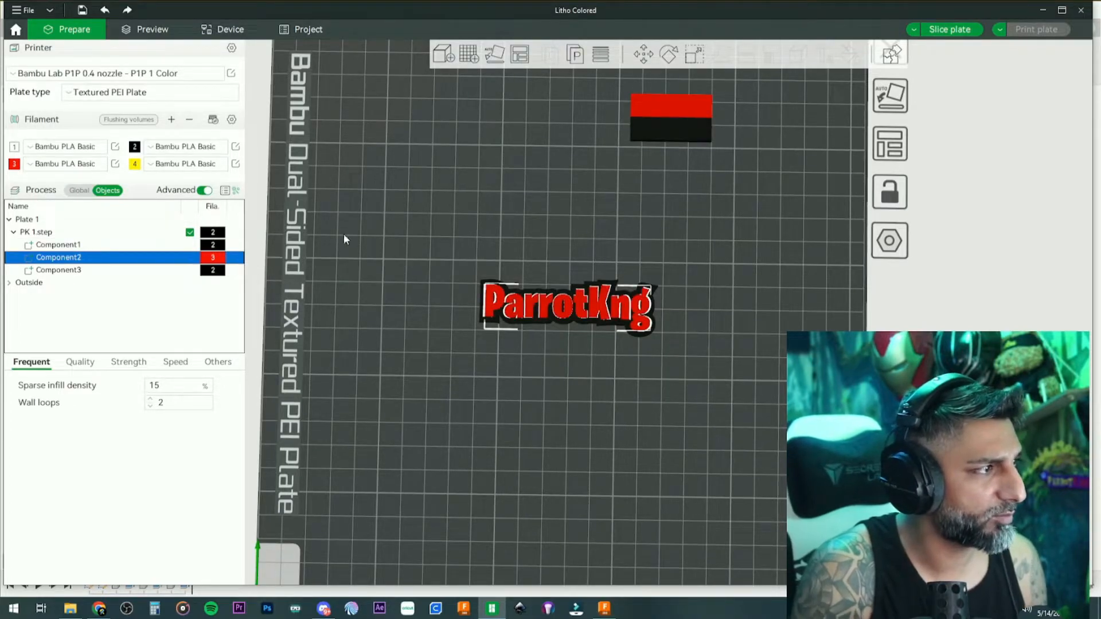
pyautogui.click(417, 243)
pyautogui.moveTo(417, 244)
pyautogui.mouseDown()
pyautogui.moveTo(424, 208)
pyautogui.moveTo(427, 243)
pyautogui.mouseUp()
pyautogui.scroll(5, 427, 244)
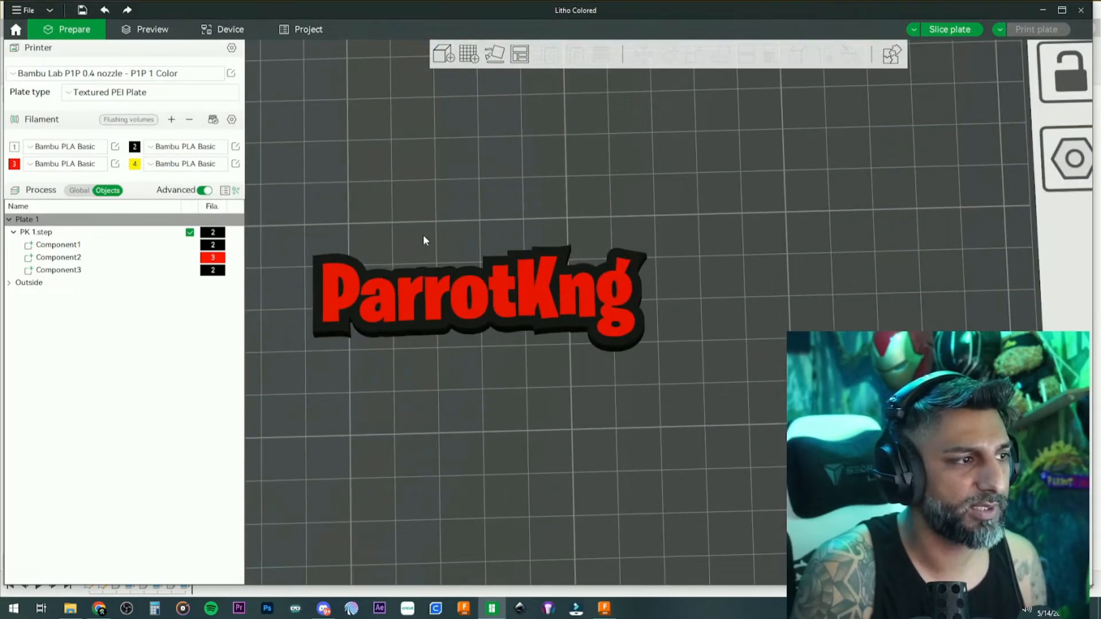
pyautogui.scroll(-3, 423, 240)
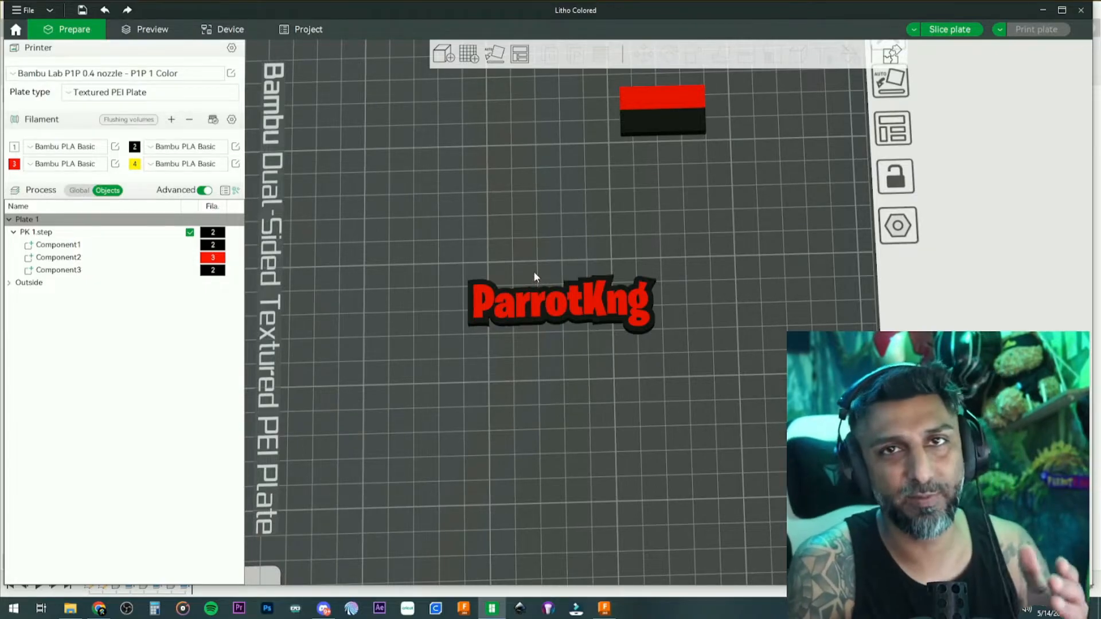
pyautogui.scroll(2, 533, 270)
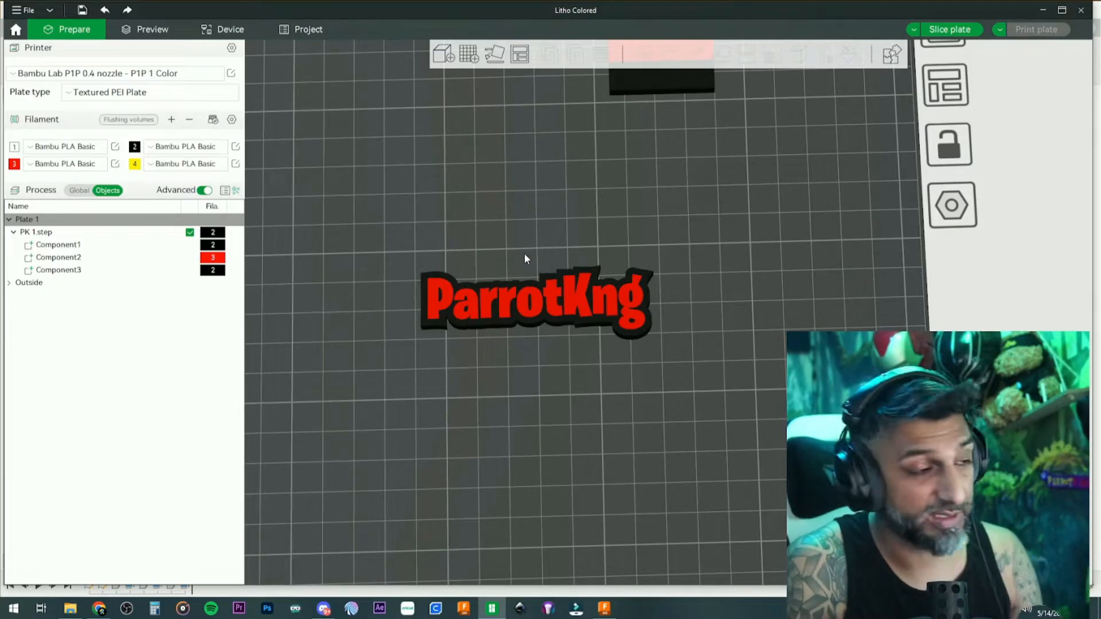
# Import kEY HOLE v1.step from the Bambu > STLs > Keychains folder onto the plate
pyautogui.scroll(2, 516, 271)
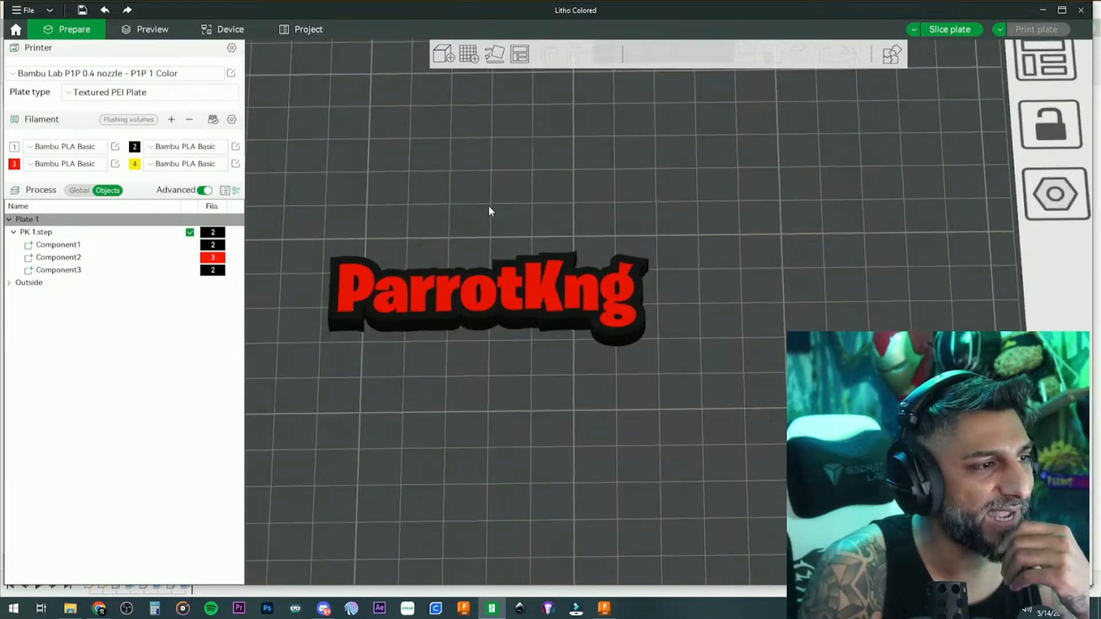
pyautogui.scroll(-4, 488, 222)
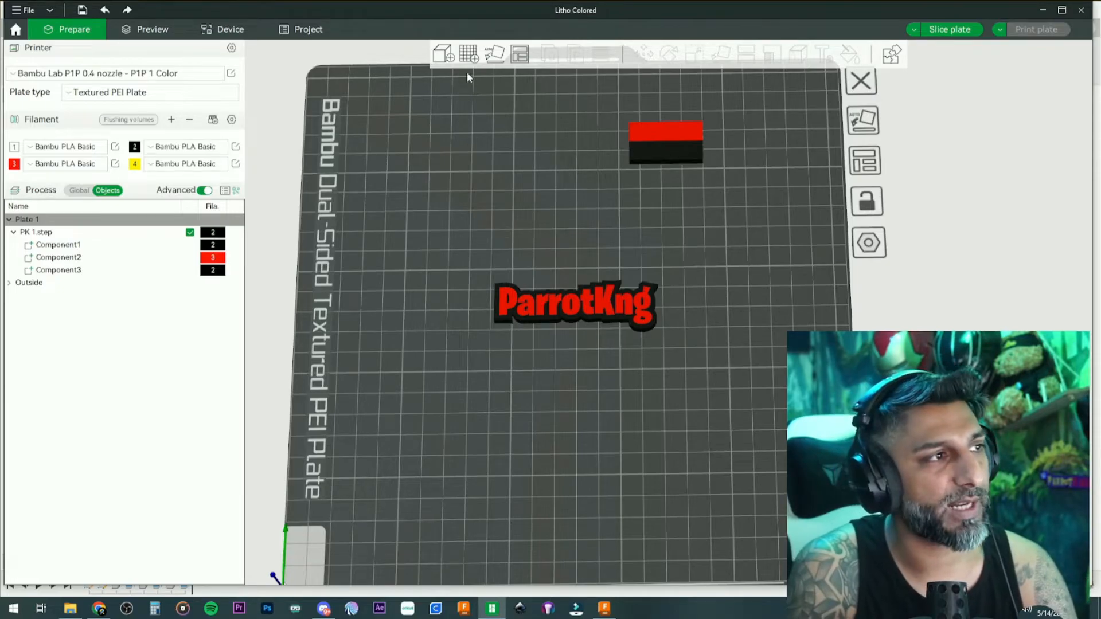
pyautogui.click(452, 62)
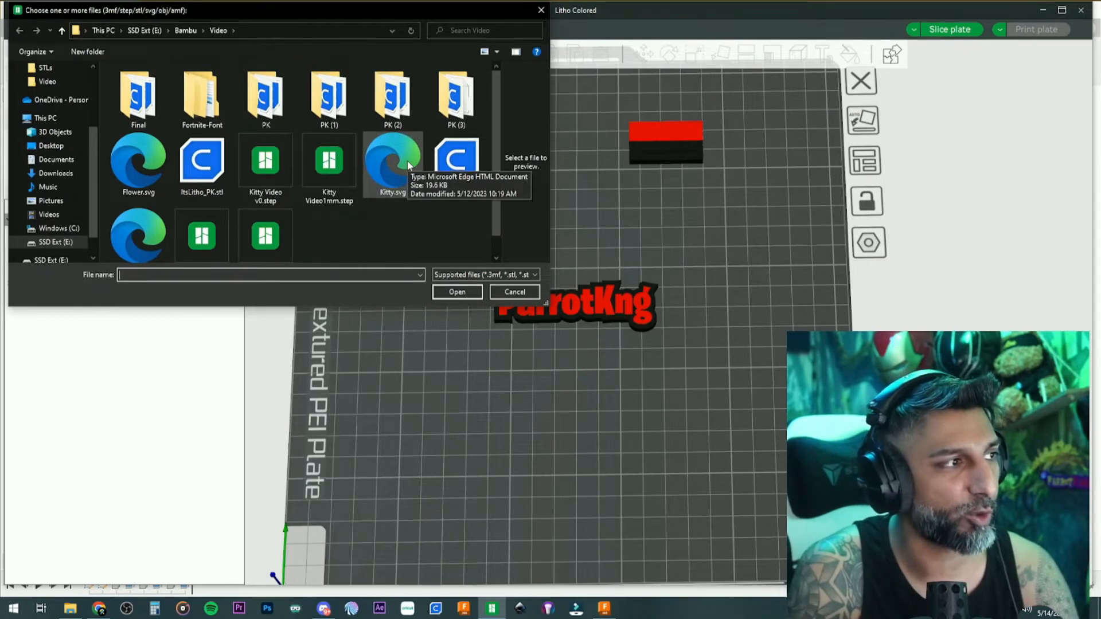
pyautogui.click(185, 31)
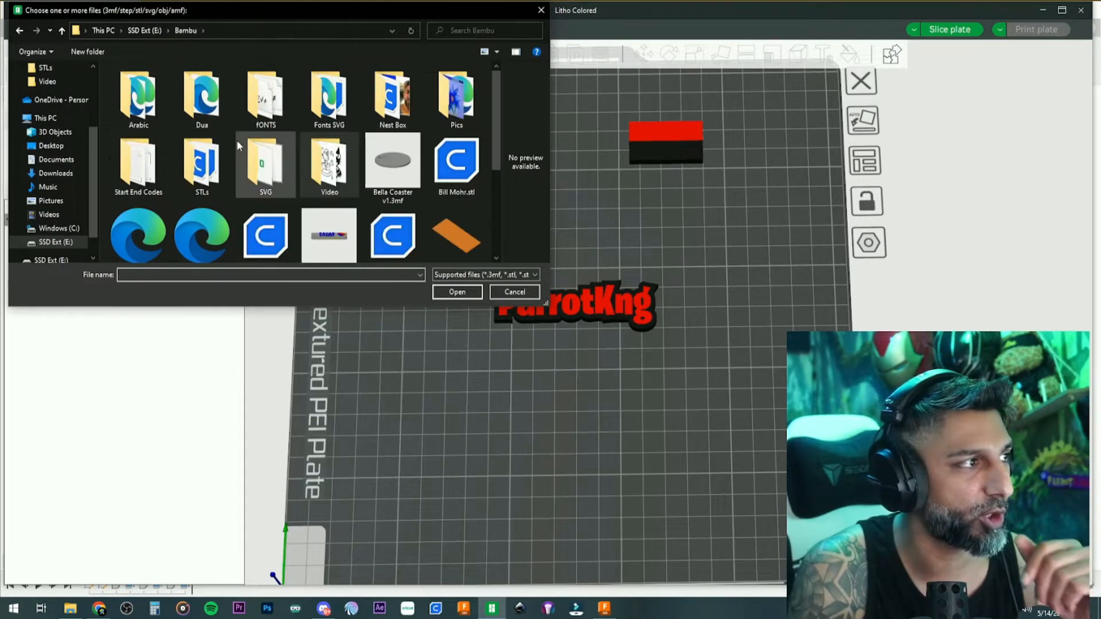
pyautogui.doubleClick(208, 197)
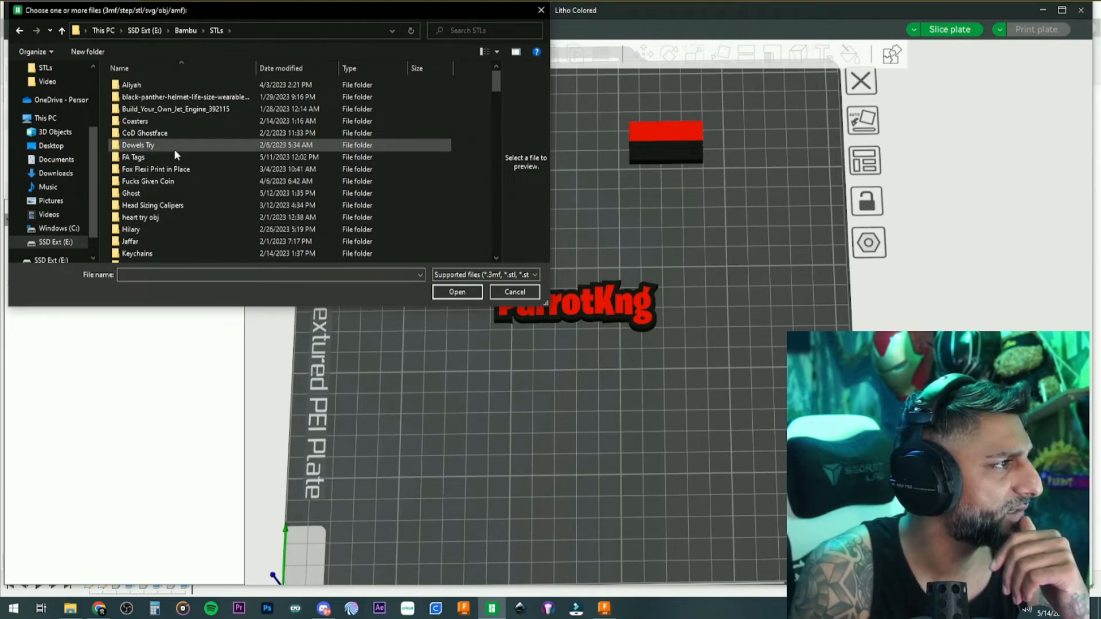
pyautogui.scroll(-2, 174, 151)
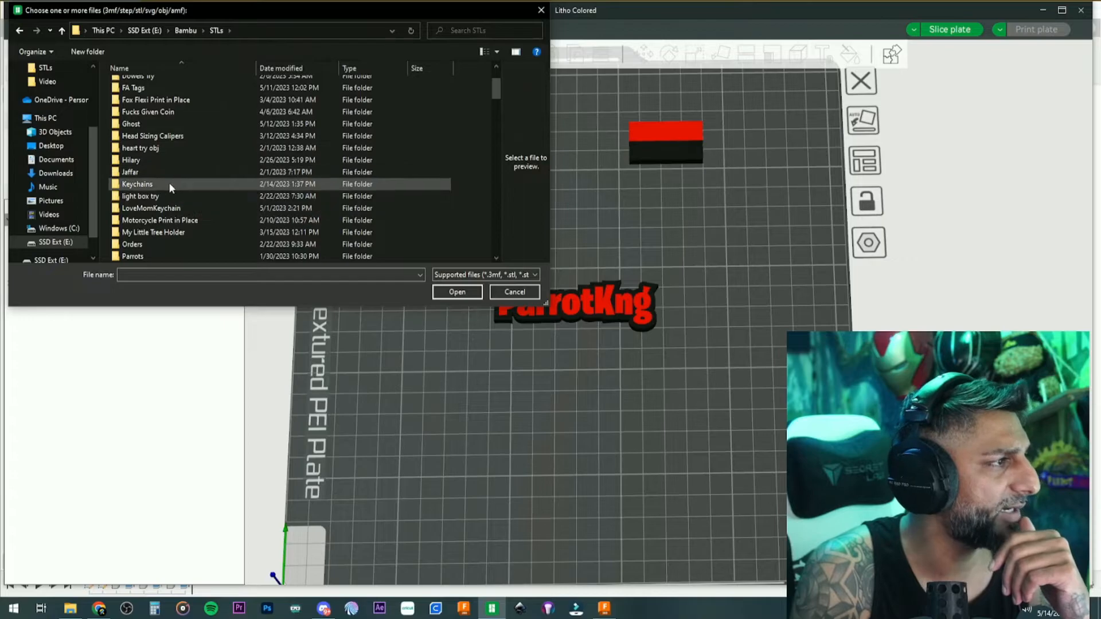
pyautogui.doubleClick(170, 183)
pyautogui.click(155, 97)
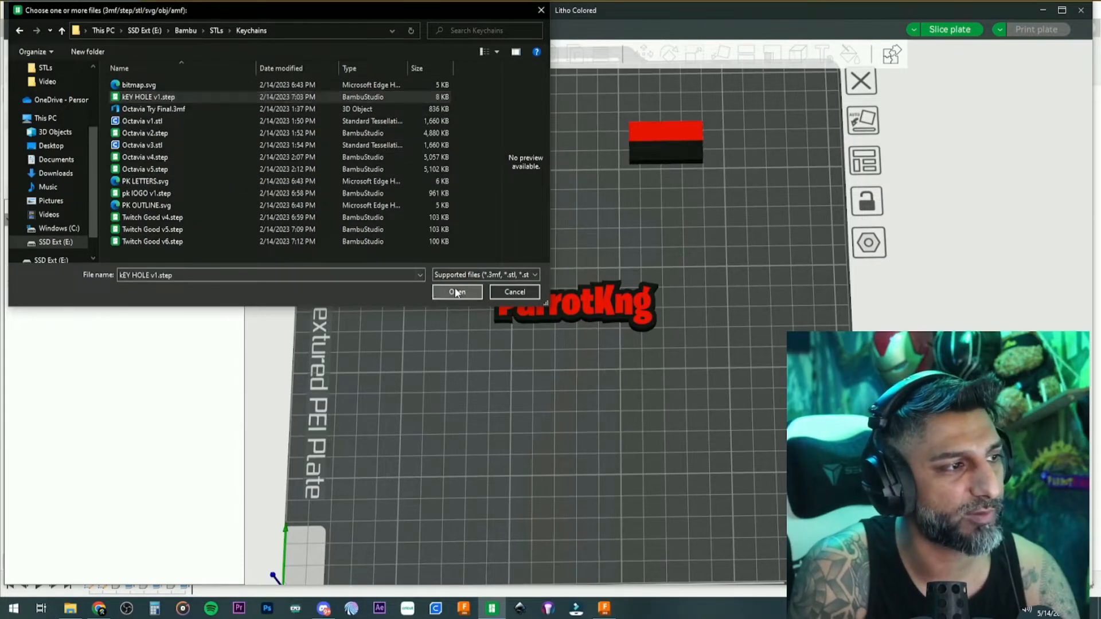
pyautogui.click(455, 290)
# Place the key hole ring beside the outer edge of the P in the ParrotKng tag
pyautogui.moveTo(582, 331); pyautogui.dragTo(488, 306)
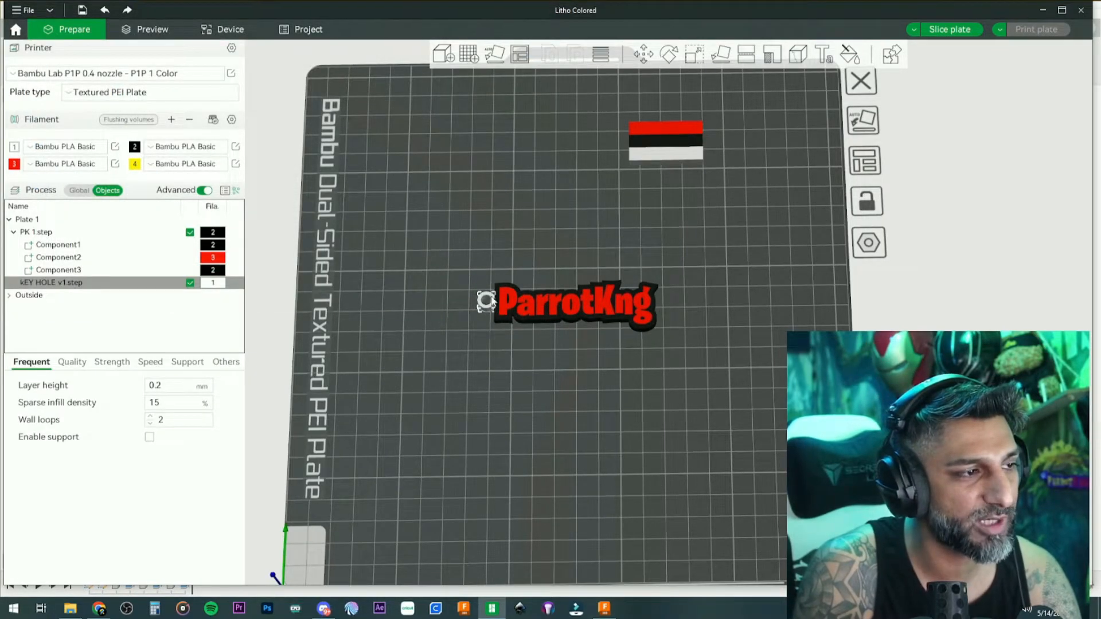
pyautogui.scroll(-3, 508, 263)
pyautogui.scroll(5, 508, 263)
pyautogui.moveTo(470, 236); pyautogui.dragTo(676, 245, button='middle')
# Check the key hole ring's dimensions with the Scale tool
pyautogui.click(678, 302)
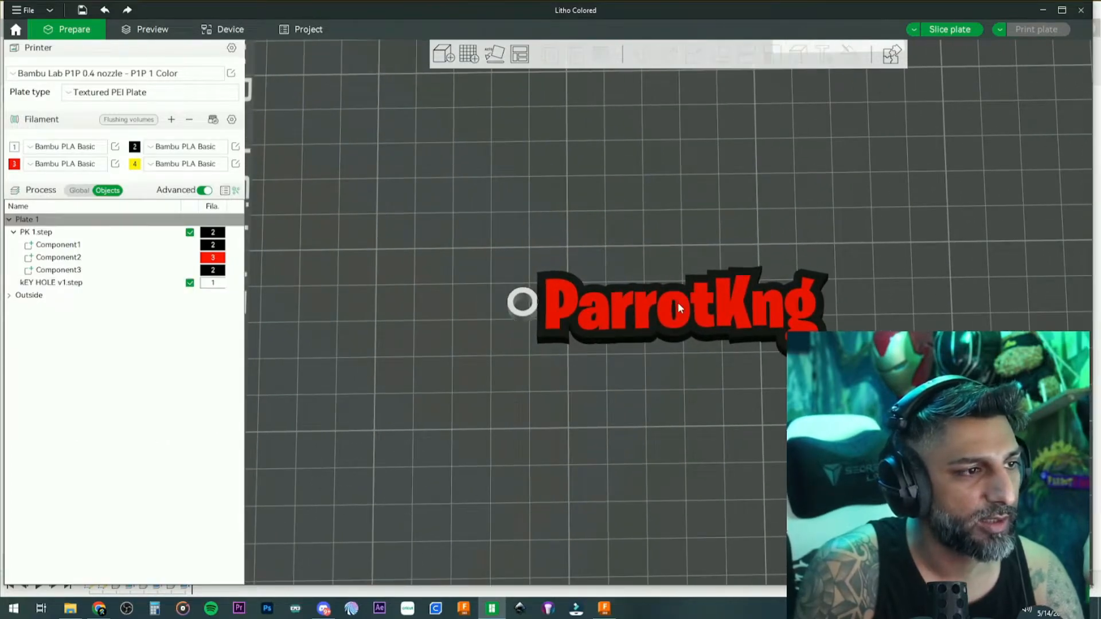
pyautogui.click(691, 58)
pyautogui.click(677, 152)
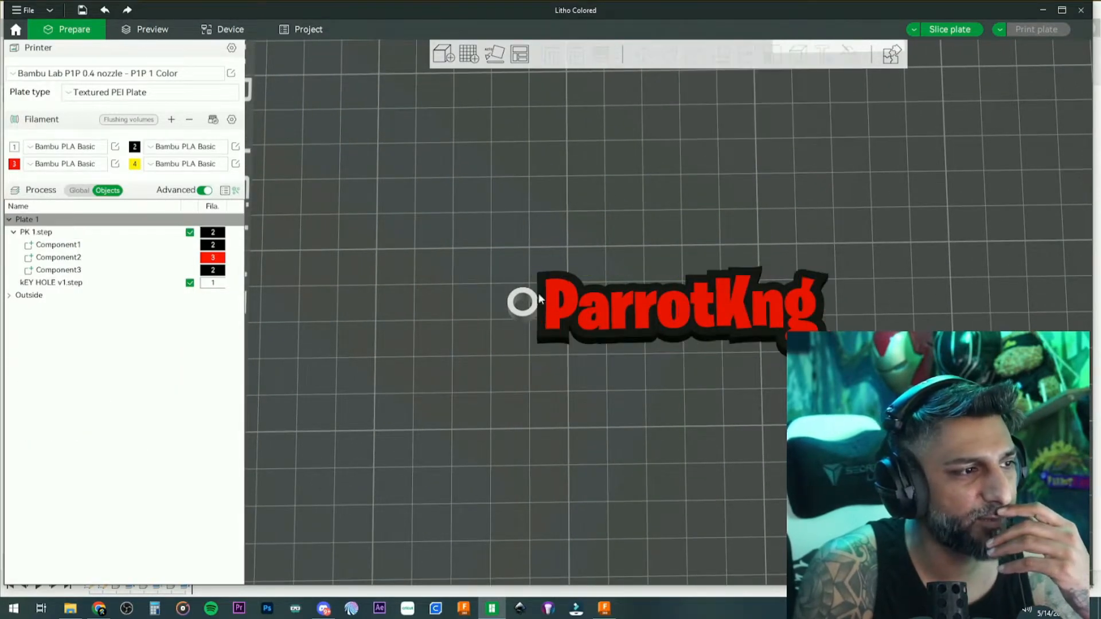
pyautogui.click(522, 303)
pyautogui.click(694, 57)
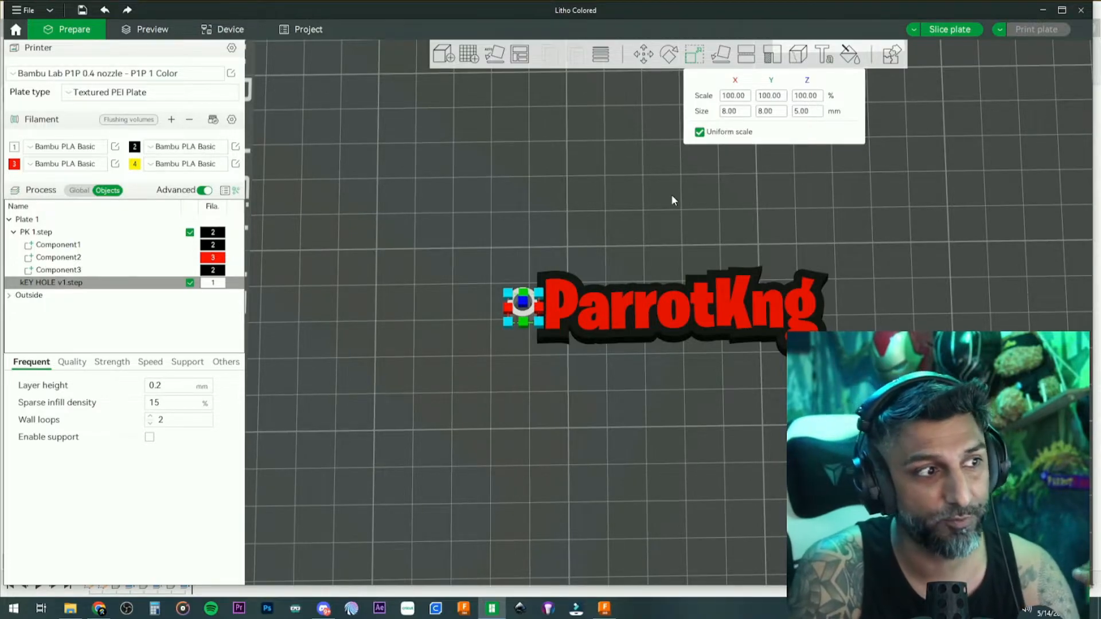
pyautogui.click(594, 223)
pyautogui.moveTo(594, 222); pyautogui.dragTo(575, 226)
# Assign filament 2 (black) to the key hole ring and shift it to overlap the border of the P
pyautogui.click(536, 302)
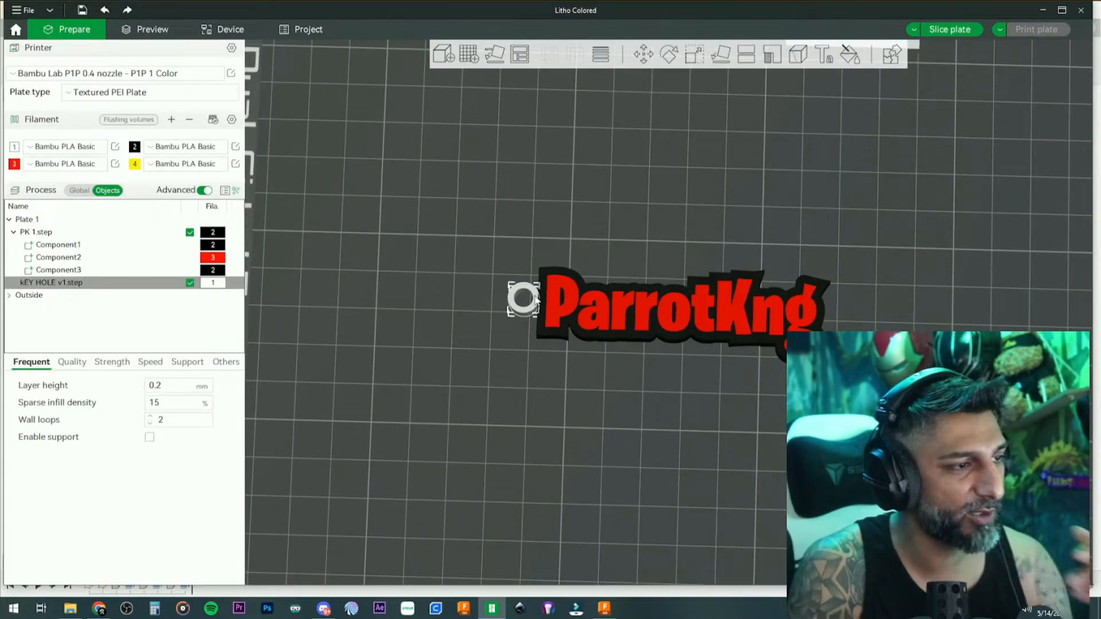
pyautogui.press('4')
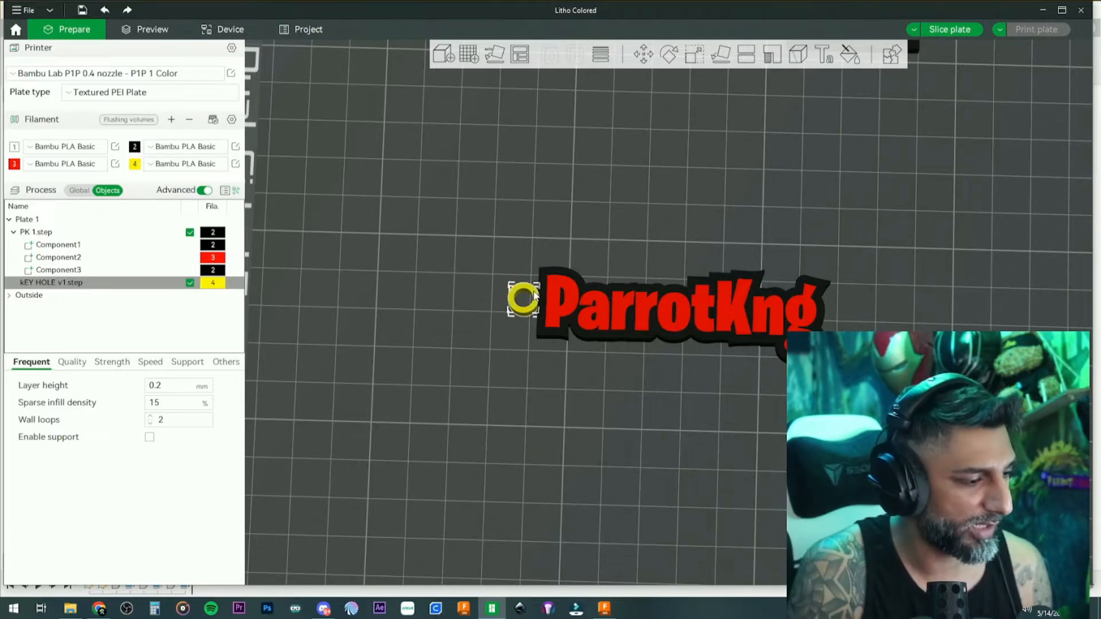
pyautogui.press('2')
pyautogui.click(515, 249)
pyautogui.hotkey('ctrl', '1')
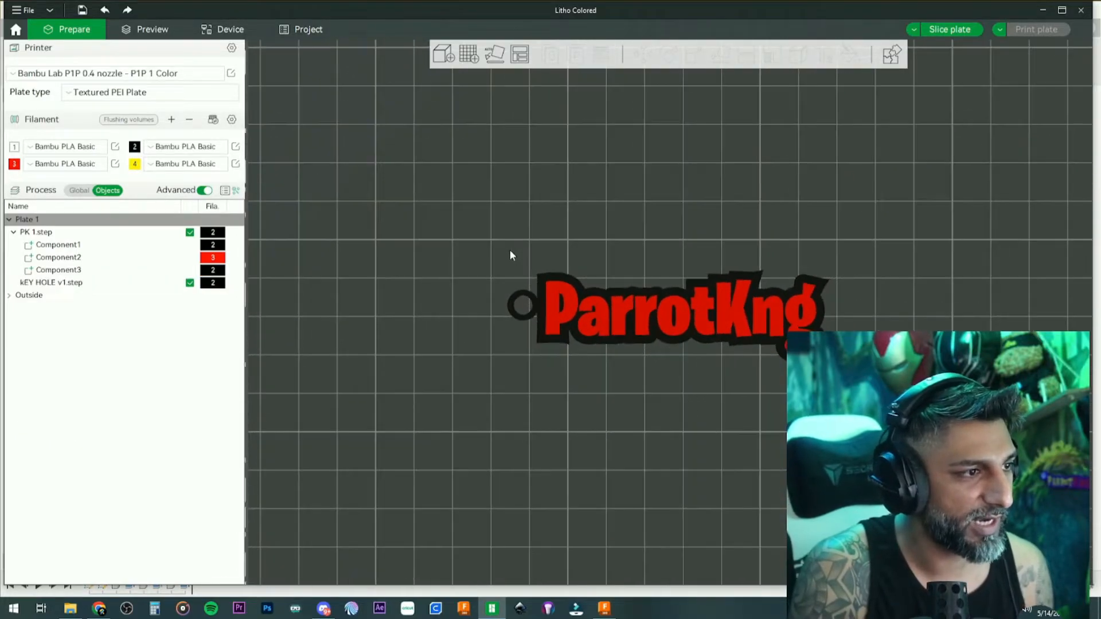
pyautogui.click(529, 297)
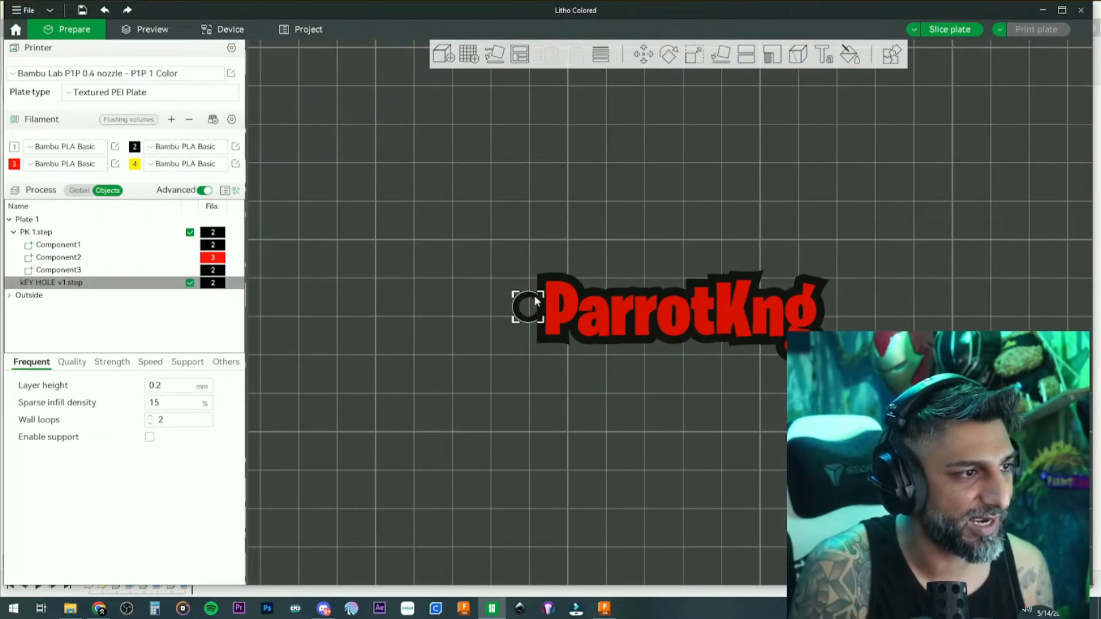
pyautogui.click(515, 266)
# Assemble the key hole ring and the PK 1.step tag into one object
pyautogui.click(524, 316)
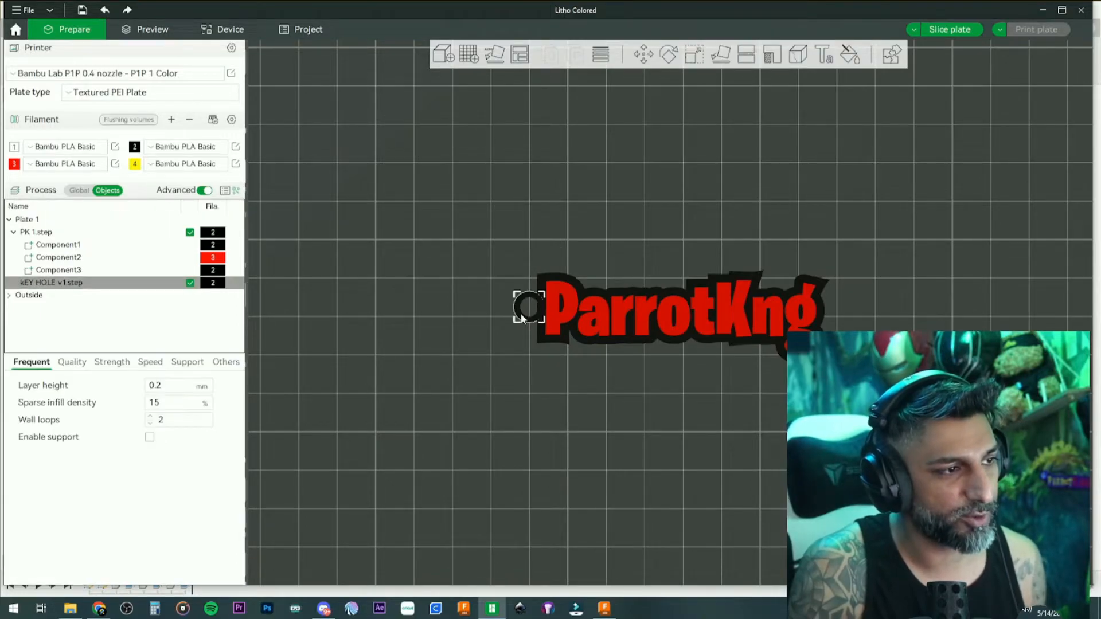
pyautogui.keyDown('ctrl'); pyautogui.click(624, 319); pyautogui.keyUp('ctrl')
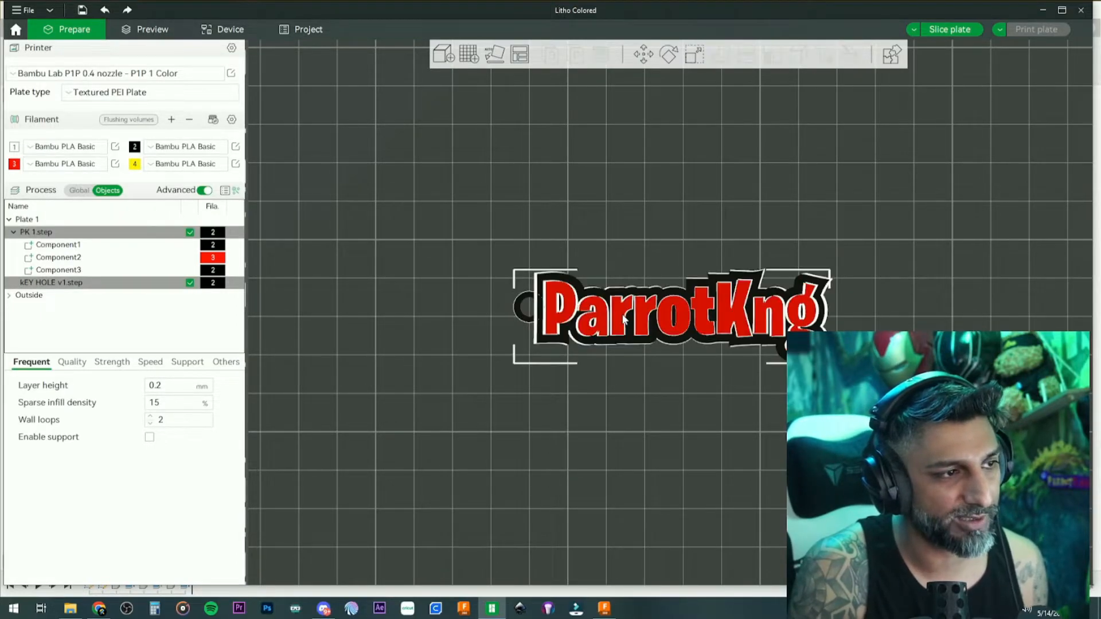
pyautogui.rightClick(630, 317)
pyautogui.click(648, 316)
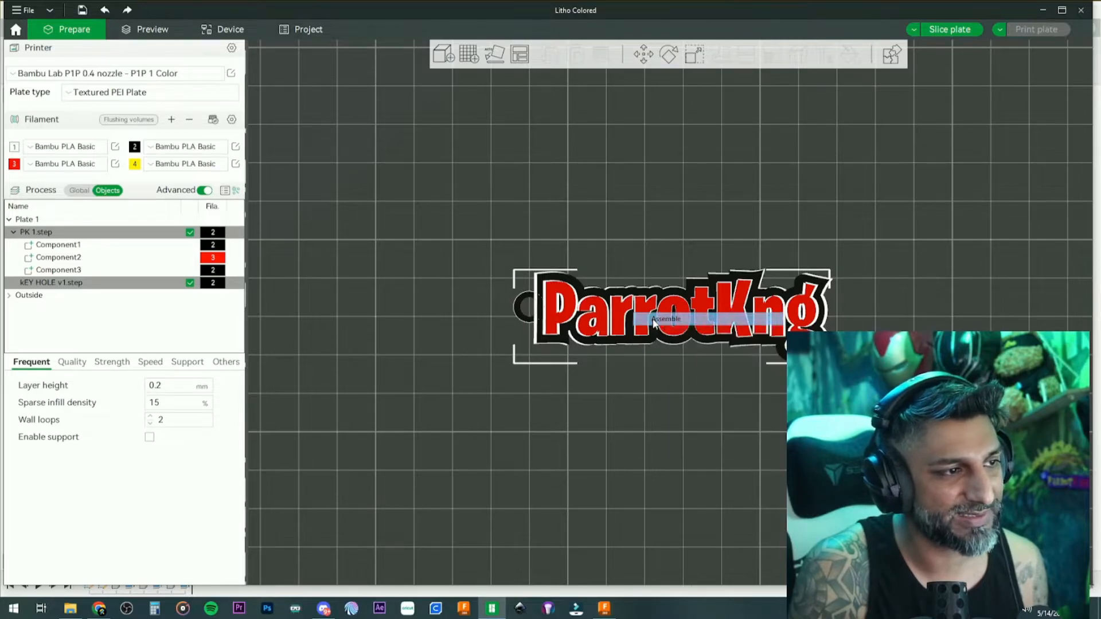
pyautogui.click(624, 234)
pyautogui.moveTo(614, 256); pyautogui.dragTo(614, 245)
pyautogui.moveTo(631, 309); pyautogui.dragTo(610, 318)
pyautogui.moveTo(615, 255)
pyautogui.mouseDown()
pyautogui.moveTo(614, 246)
pyautogui.moveTo(621, 263)
pyautogui.mouseUp()
pyautogui.click(616, 250)
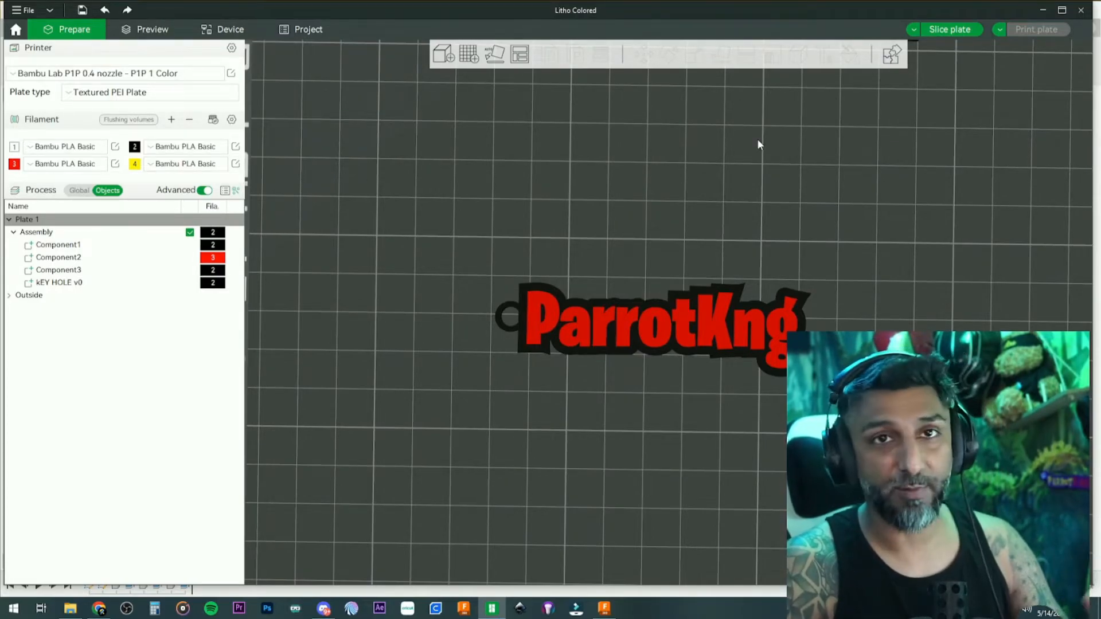
# Slice the plate and review the filament usage, filament changes and print time of the face-up tag
pyautogui.click(965, 34)
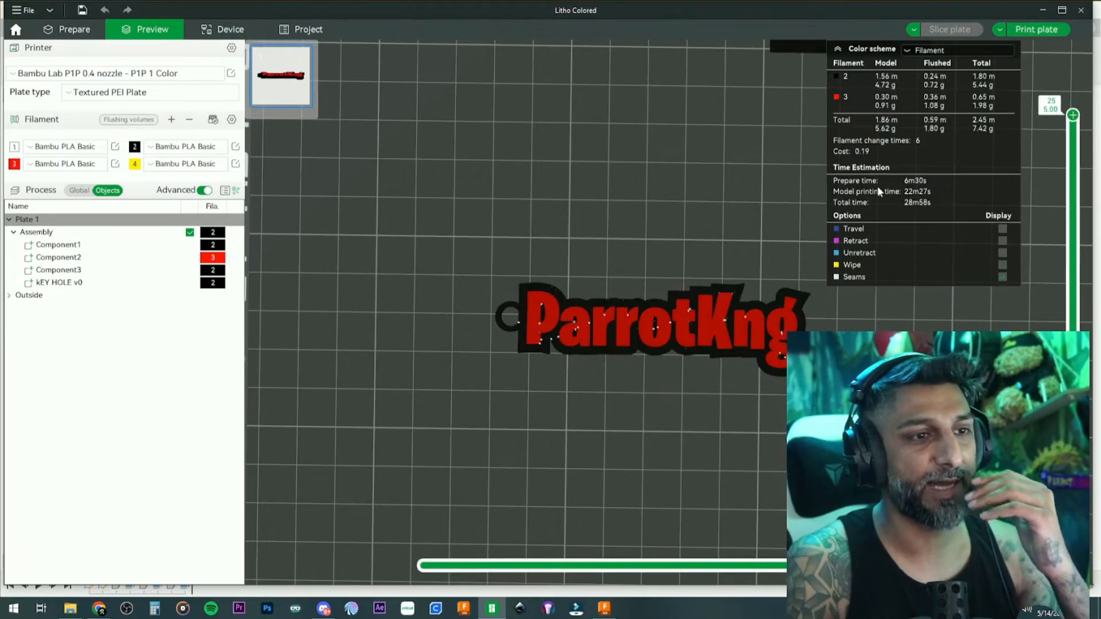
pyautogui.scroll(4, 710, 241)
pyautogui.scroll(-5, 710, 241)
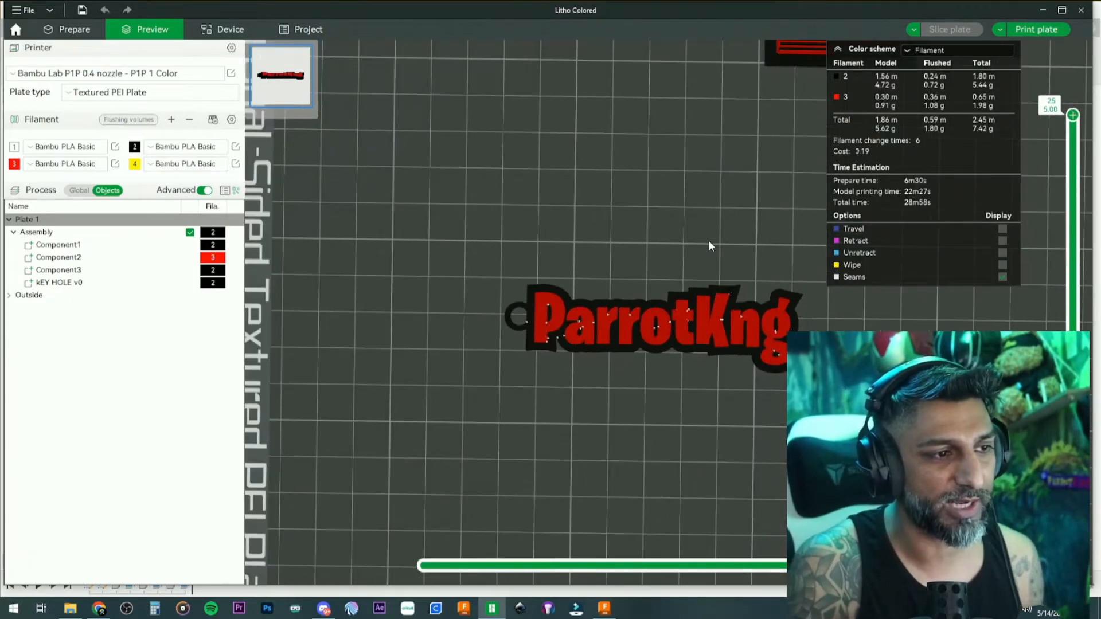
# Return to the model preparation view and rotate the assembly 180° about Y so the lettering faces the plate
pyautogui.press('Tab')
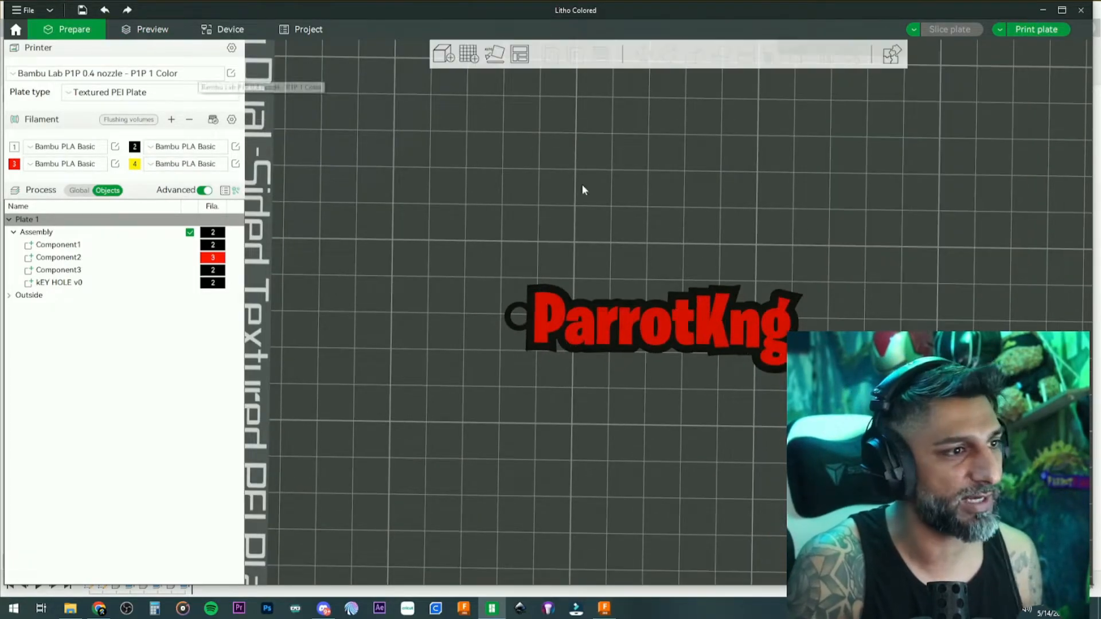
pyautogui.click(678, 320)
pyautogui.click(694, 53)
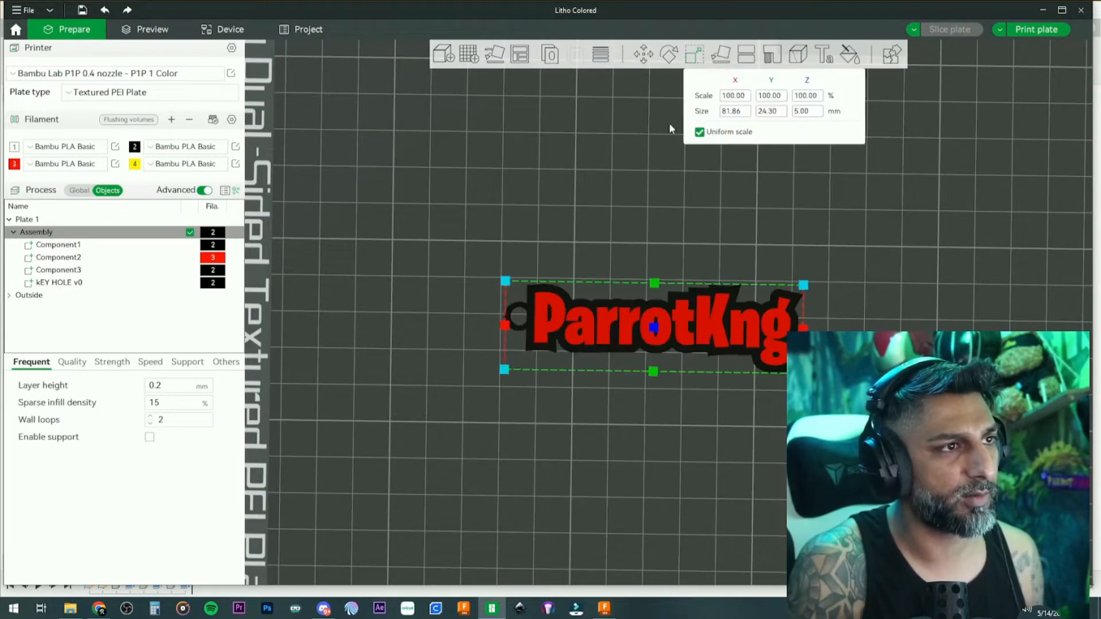
pyautogui.click(669, 54)
pyautogui.moveTo(601, 171); pyautogui.dragTo(657, 389)
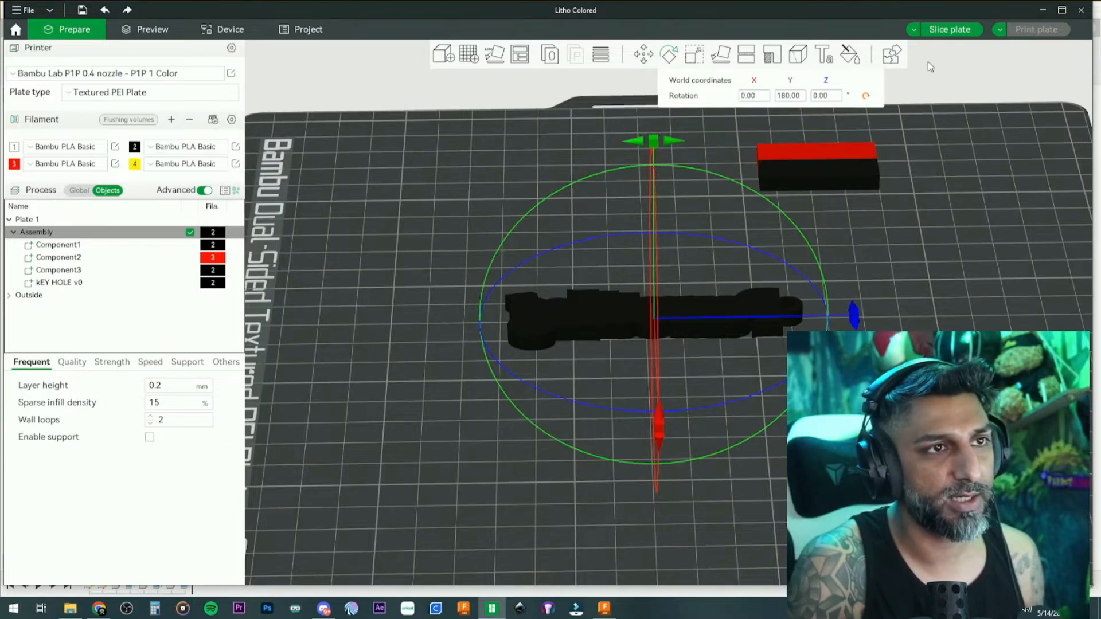
# Slice the flipped tag and inspect its estimates and layers in the preview
pyautogui.click(942, 35)
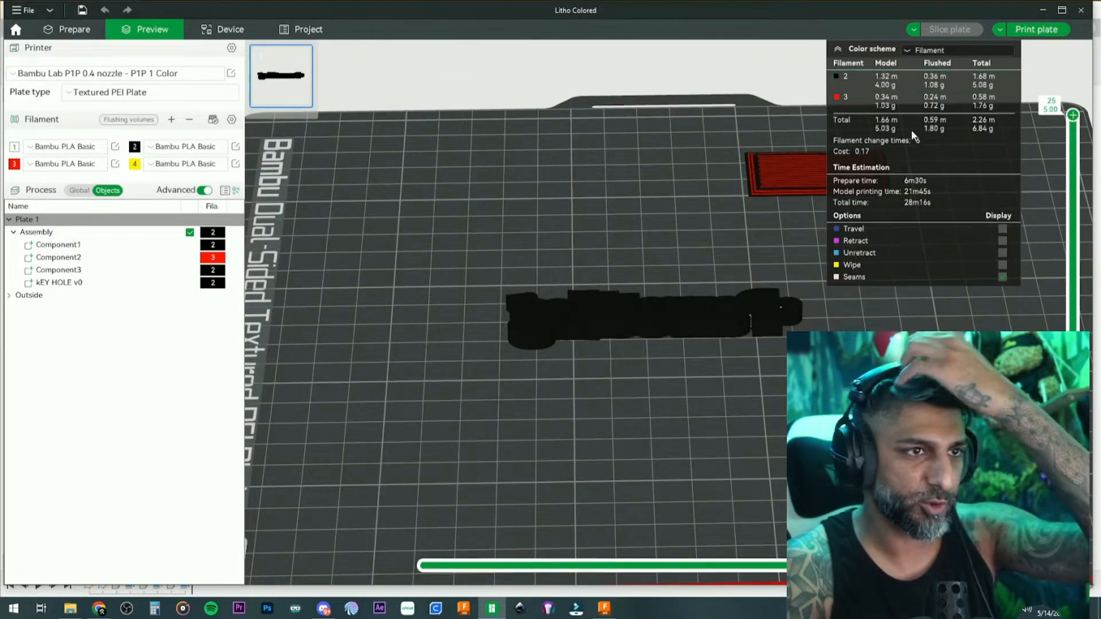
pyautogui.moveTo(717, 220); pyautogui.dragTo(715, 240)
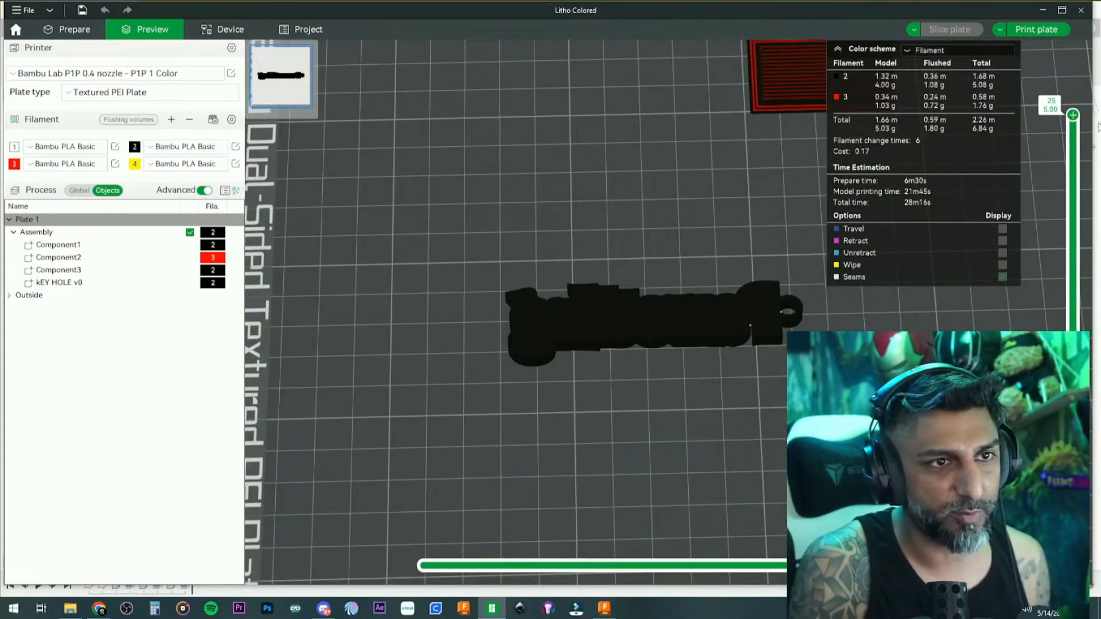
pyautogui.moveTo(1071, 367); pyautogui.dragTo(1065, 104)
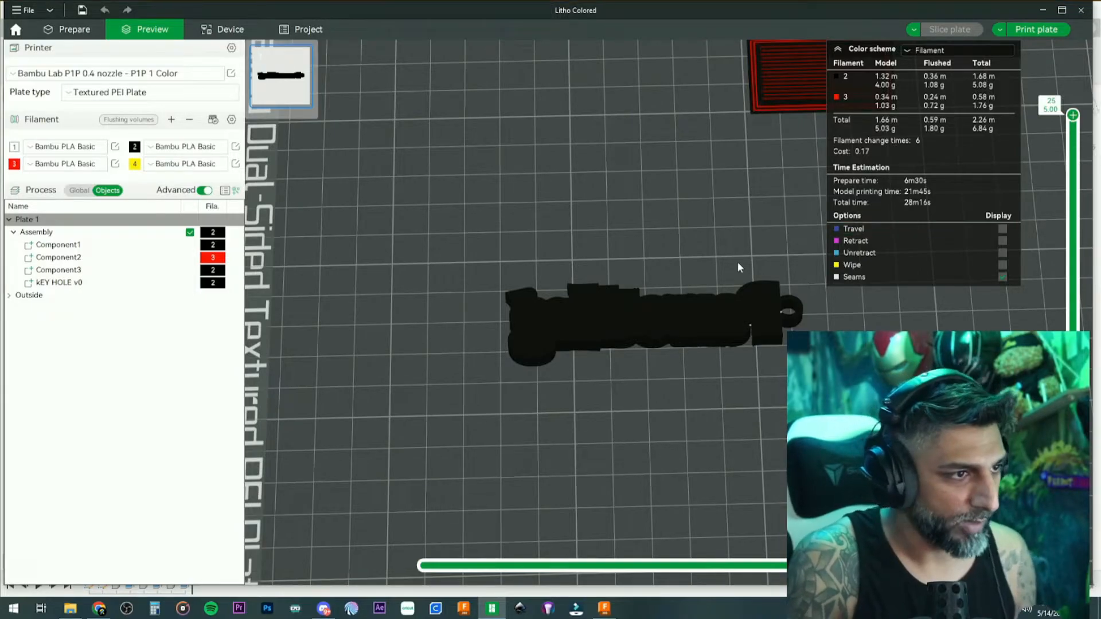
pyautogui.scroll(-1, 705, 264)
# Switch to Fusion 360 and undo all the tag's component extrusions, back to the bare Sketch2 outlines
pyautogui.click(603, 608)
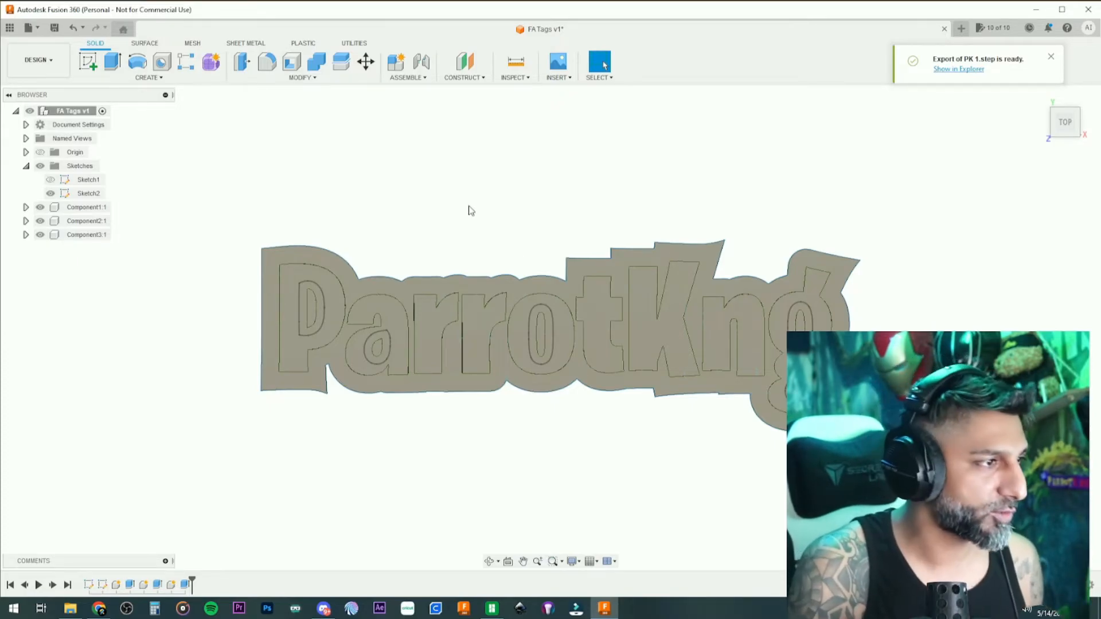
pyautogui.scroll(-1, 467, 228)
pyautogui.hotkey('ctrl', 'z')
pyautogui.hotkey('ctrl', 'z')
pyautogui.hotkey('ctrl', 'z')
pyautogui.hotkey('ctrl', 'z')
pyautogui.hotkey('ctrl', 'z')
pyautogui.hotkey('ctrl', 'z')
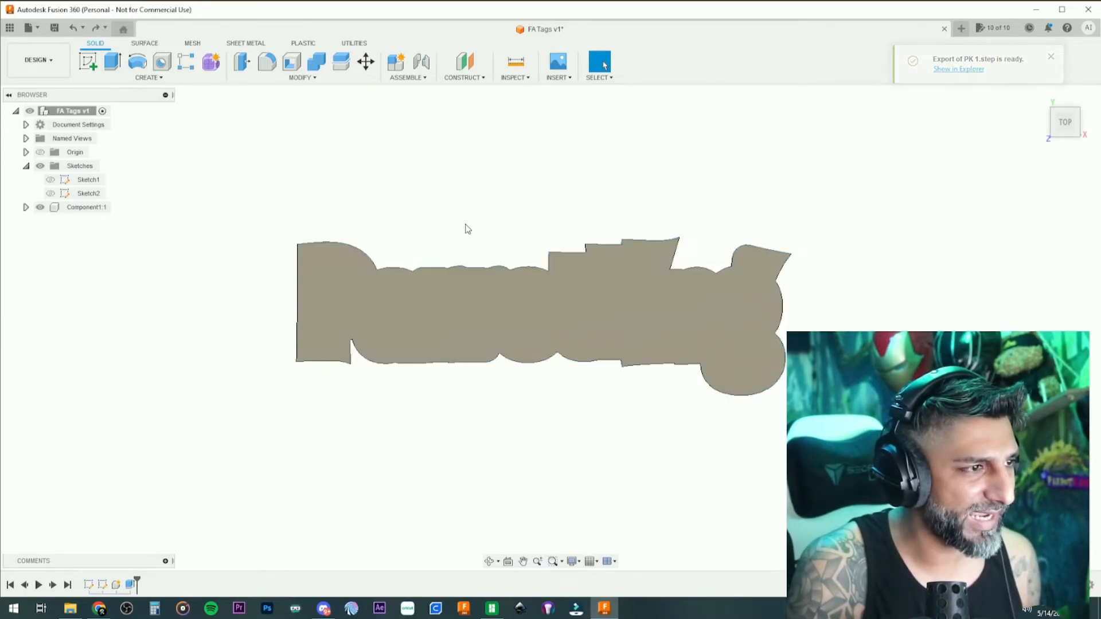
pyautogui.scroll(-1, 467, 229)
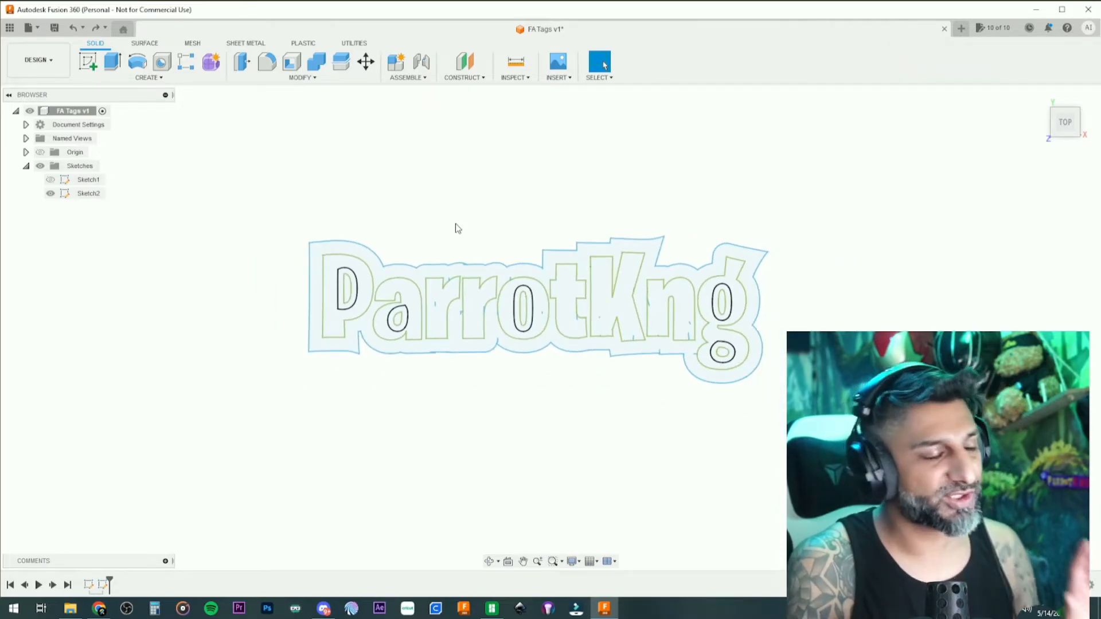
# Extrude all Sketch2 profiles by -4 mm as a new component and show Sketch2 again
pyautogui.moveTo(277, 205); pyautogui.dragTo(915, 458)
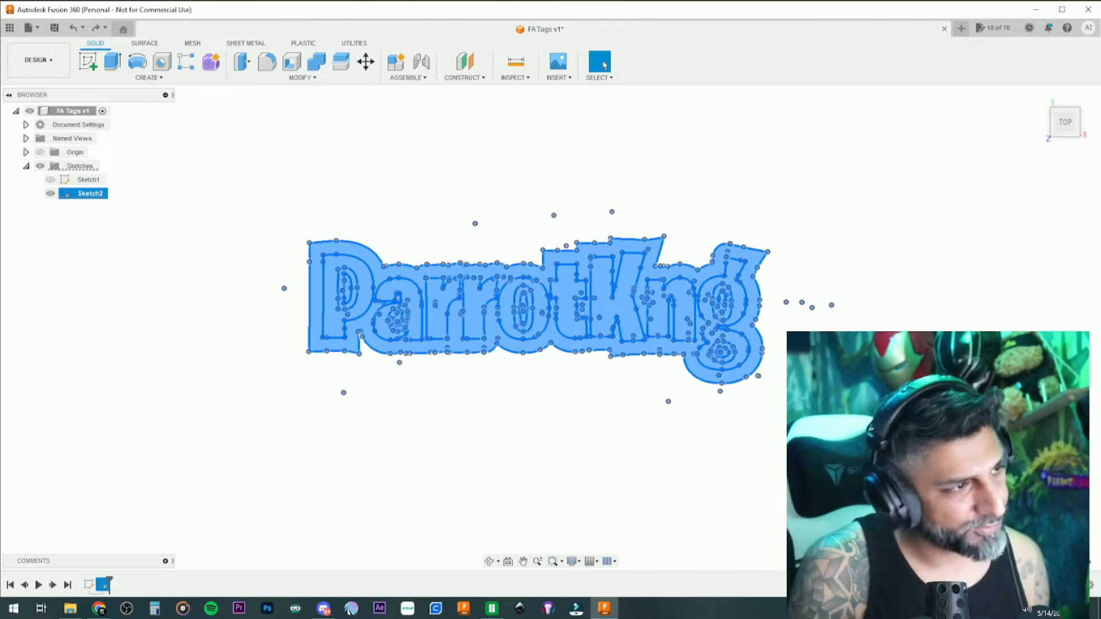
pyautogui.press('e')
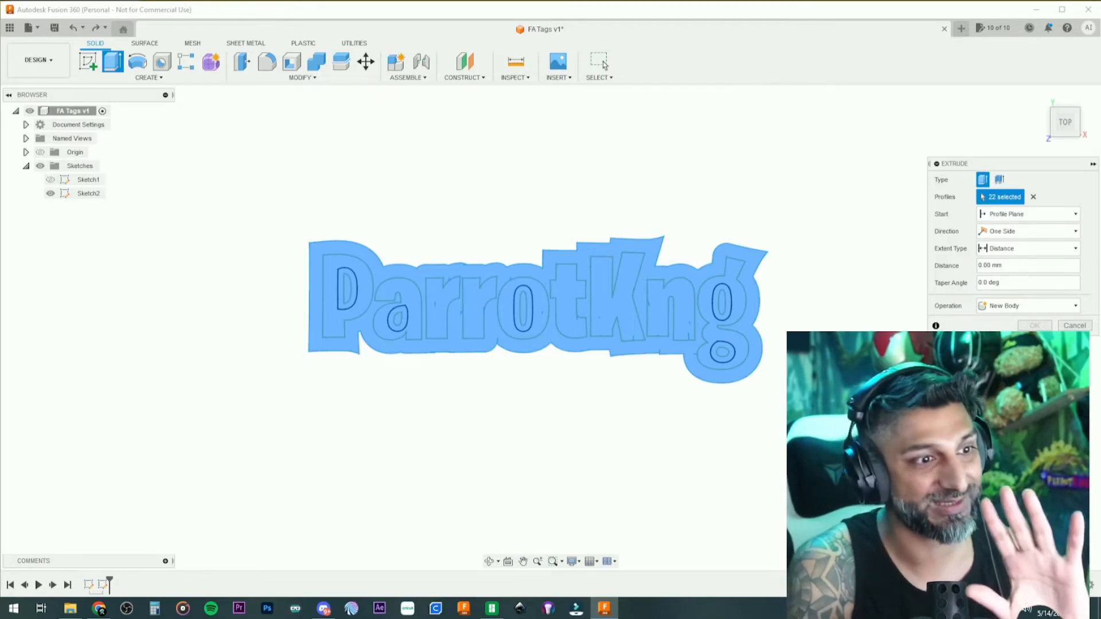
pyautogui.write('-4')
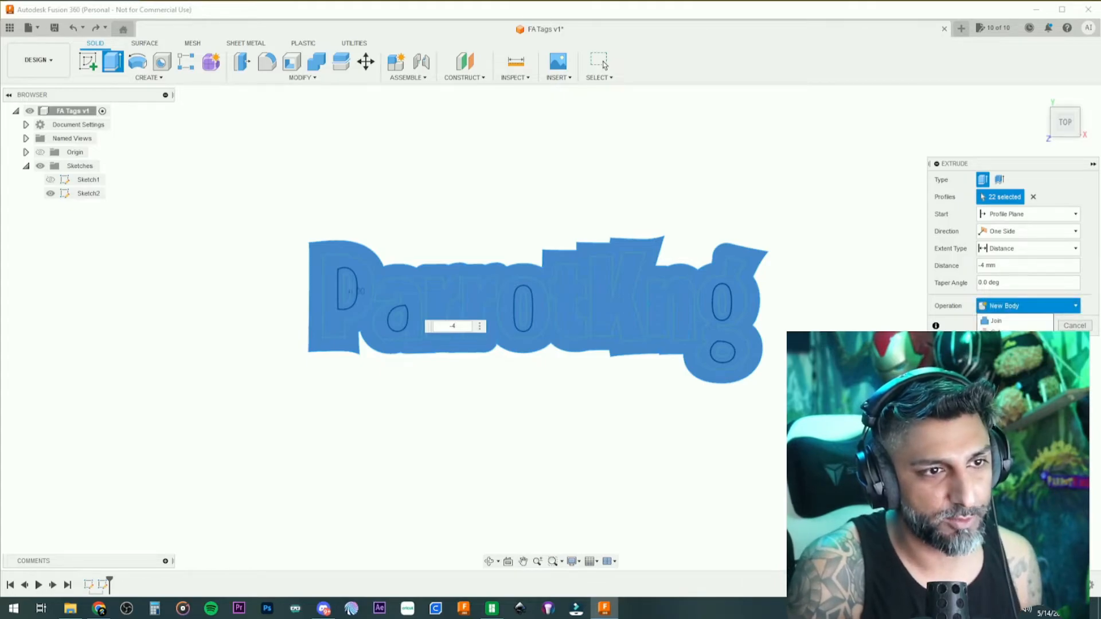
pyautogui.click(1019, 326)
pyautogui.scroll(3, 816, 363)
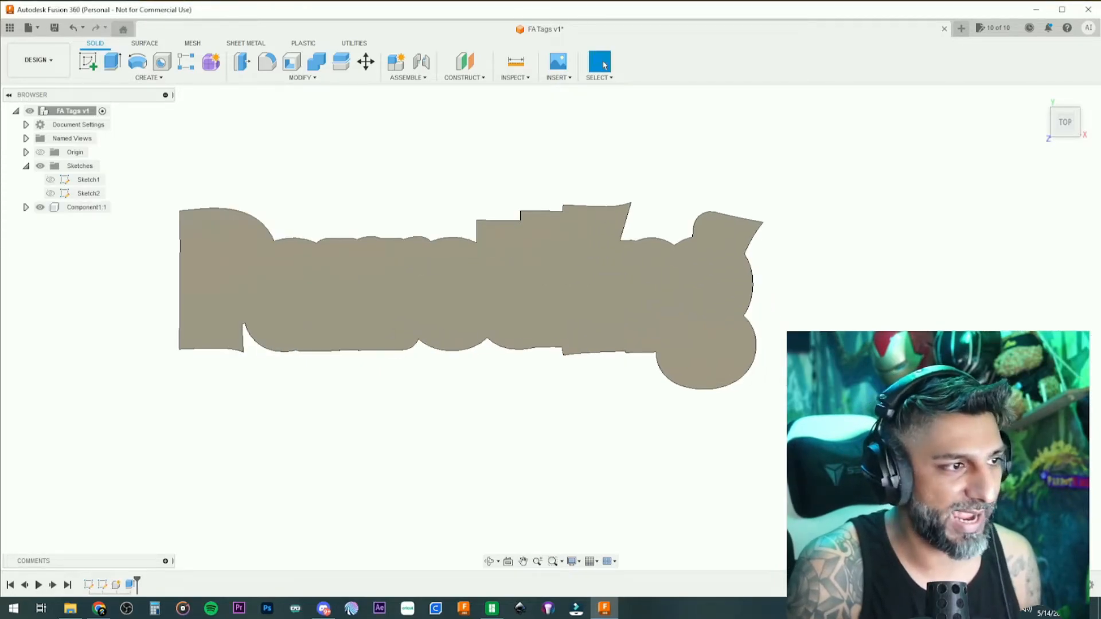
pyautogui.click(50, 194)
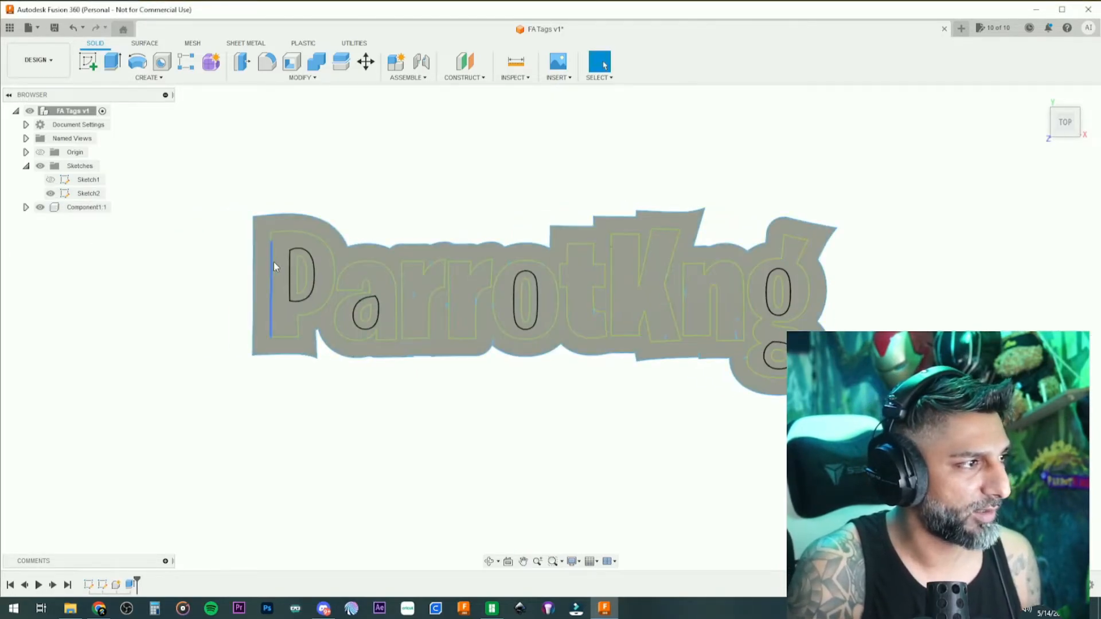
# Extrude all the ParrotKng letter profiles of Sketch2, including the inner counters, by 2 mm as a new component
pyautogui.press('e')
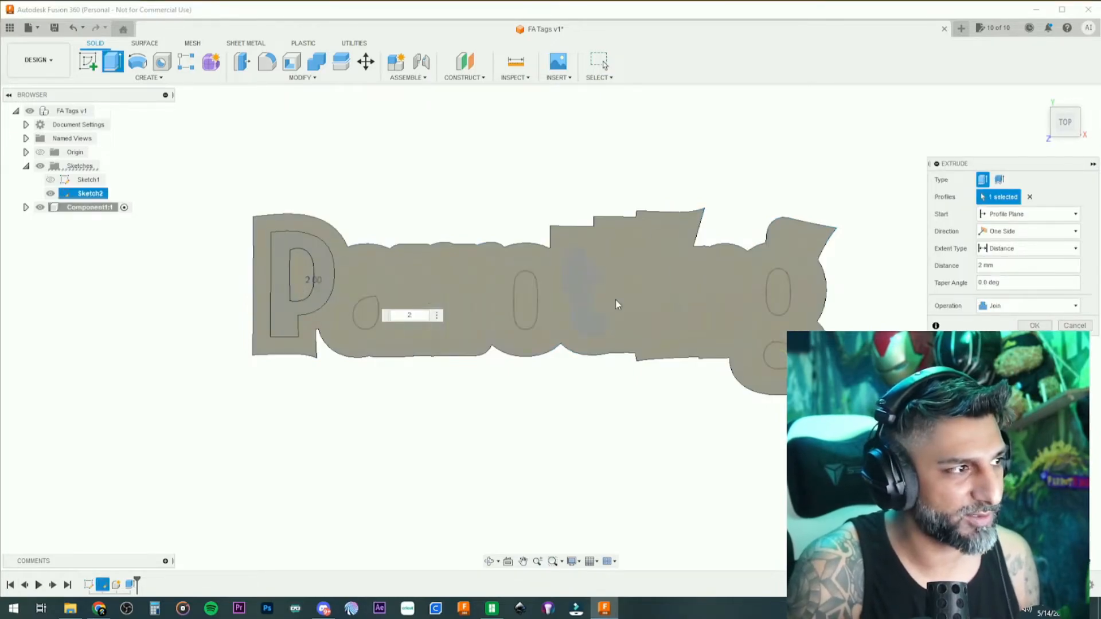
pyautogui.click(1004, 305)
pyautogui.click(1006, 386)
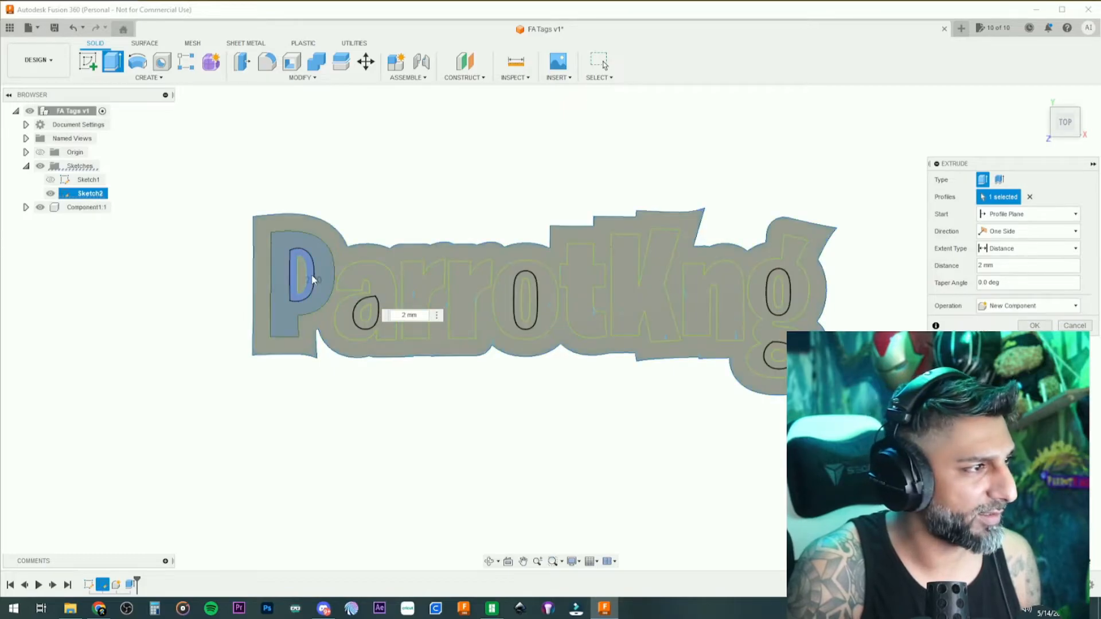
pyautogui.click(344, 290)
pyautogui.click(364, 312)
pyautogui.click(411, 287)
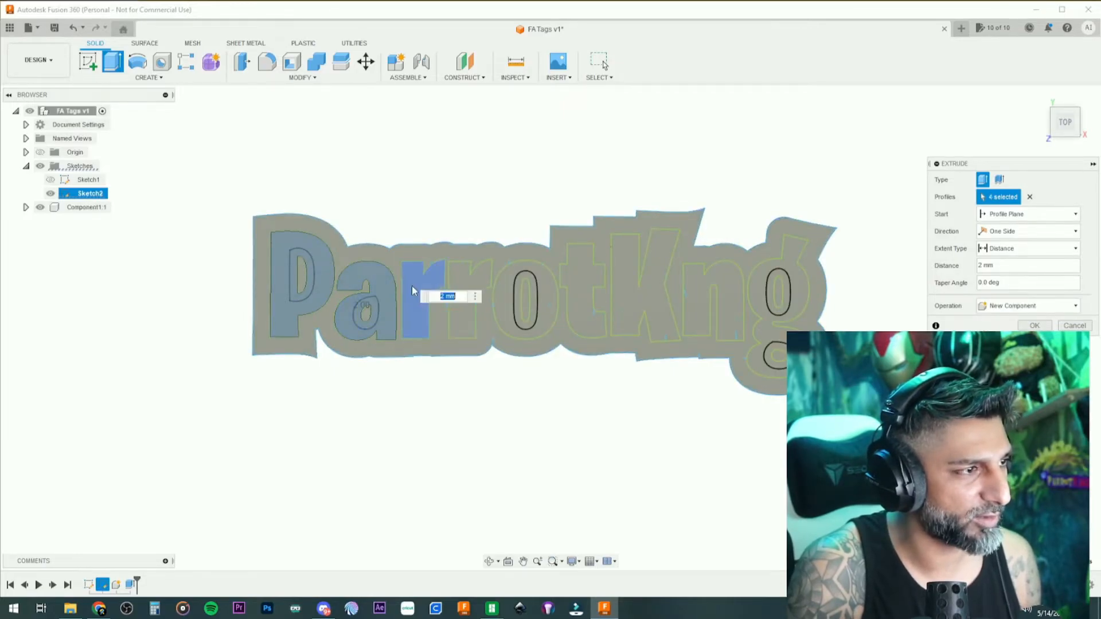
pyautogui.click(465, 277)
pyautogui.click(510, 277)
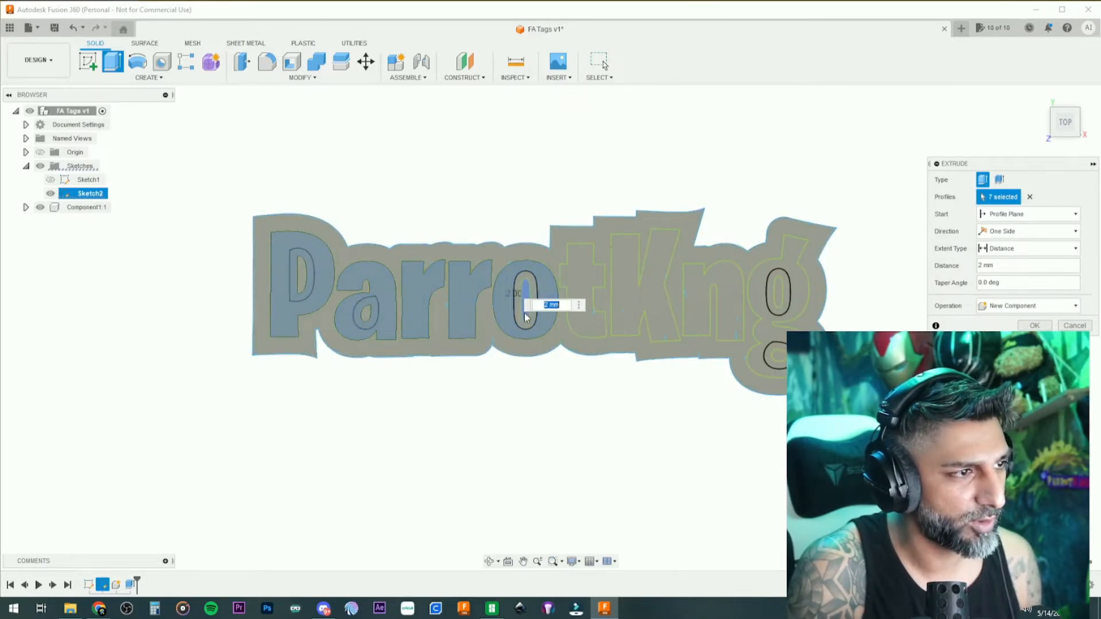
pyautogui.click(527, 317)
pyautogui.click(619, 268)
pyautogui.click(693, 277)
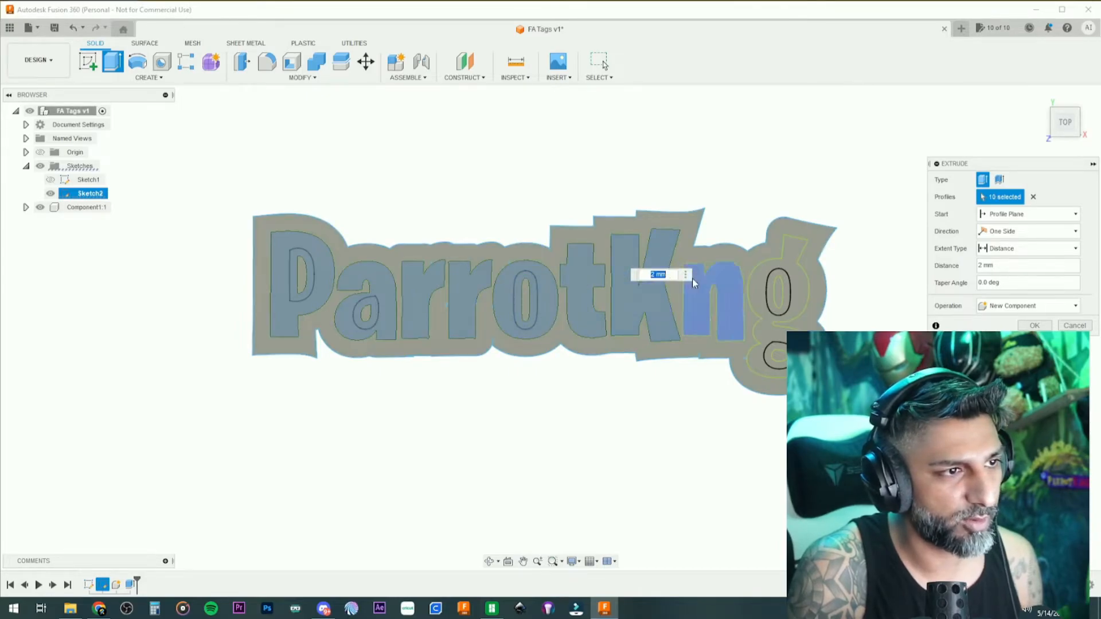
pyautogui.click(765, 286)
pyautogui.click(768, 291)
pyautogui.click(772, 303)
pyautogui.click(772, 350)
pyautogui.scroll(-3, 683, 324)
pyautogui.press('Return')
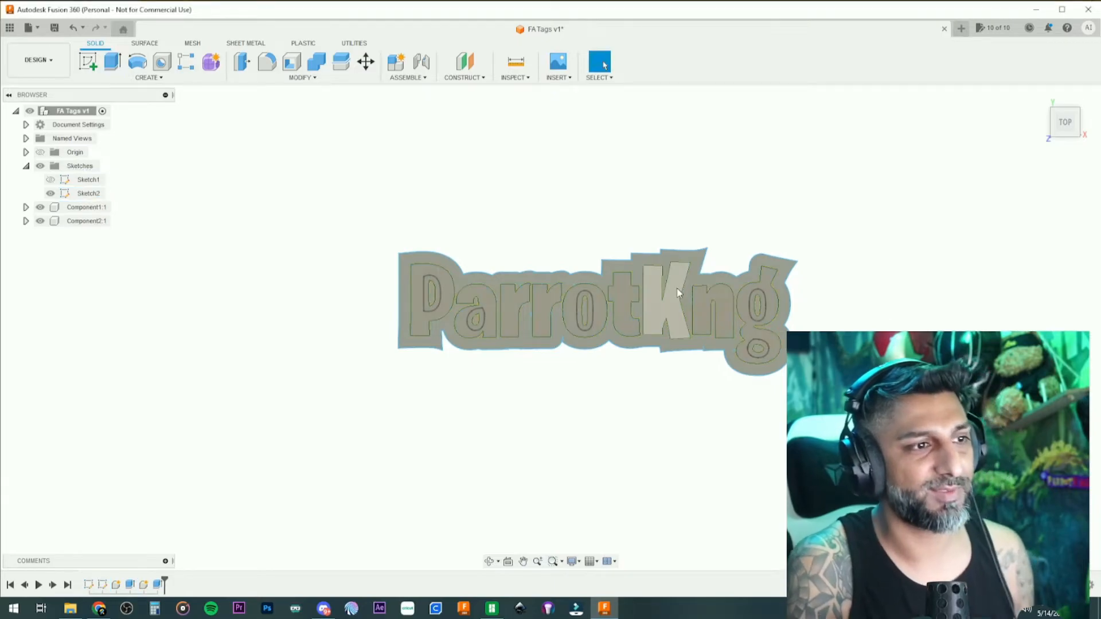
# Export the design as a STEP file named PK 1 to E:/Bambu/Video
pyautogui.scroll(2, 670, 286)
pyautogui.click(29, 27)
pyautogui.click(44, 172)
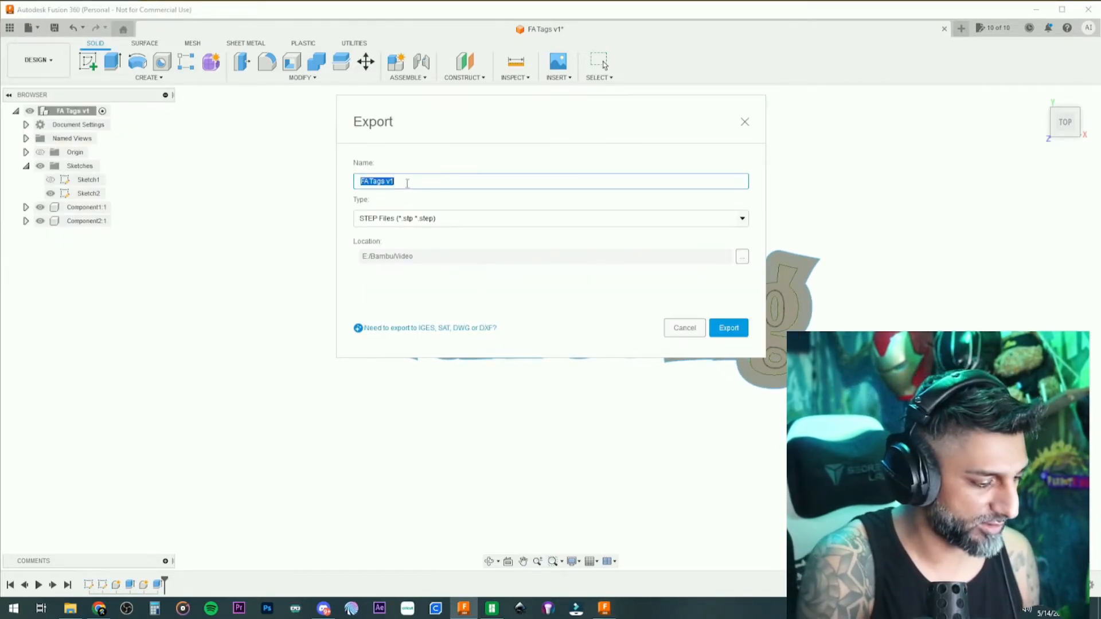
pyautogui.write('1')
pyautogui.press('Return')
pyautogui.press('Return')
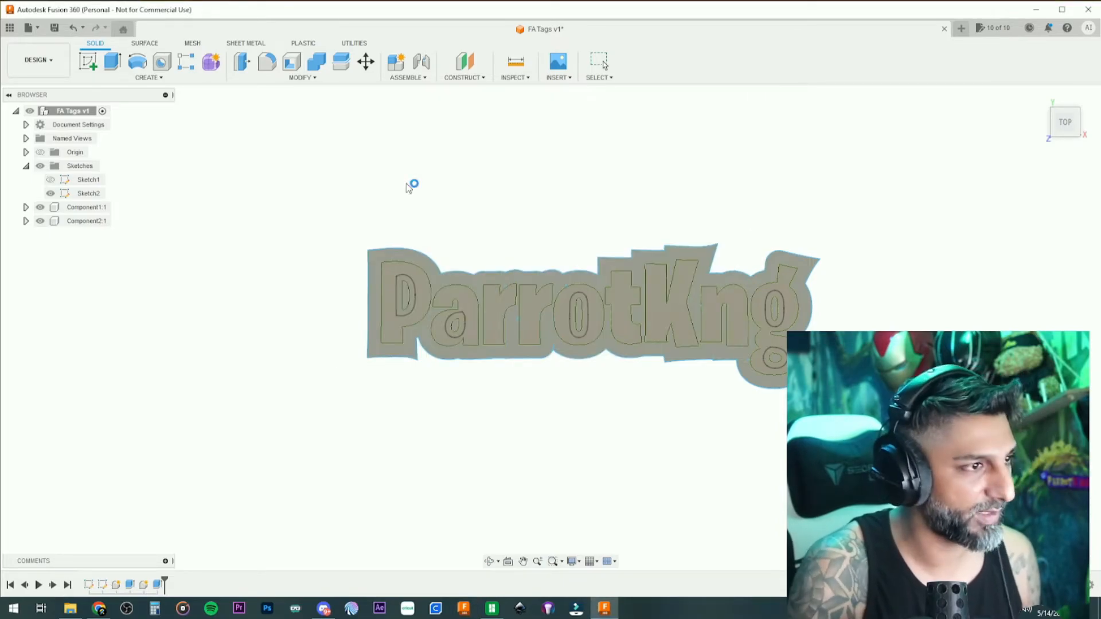
# Switch to Bambu Studio, return to the model preparation view and delete the old tag assembly from the plate
pyautogui.hotkey('alt', 'Tab')
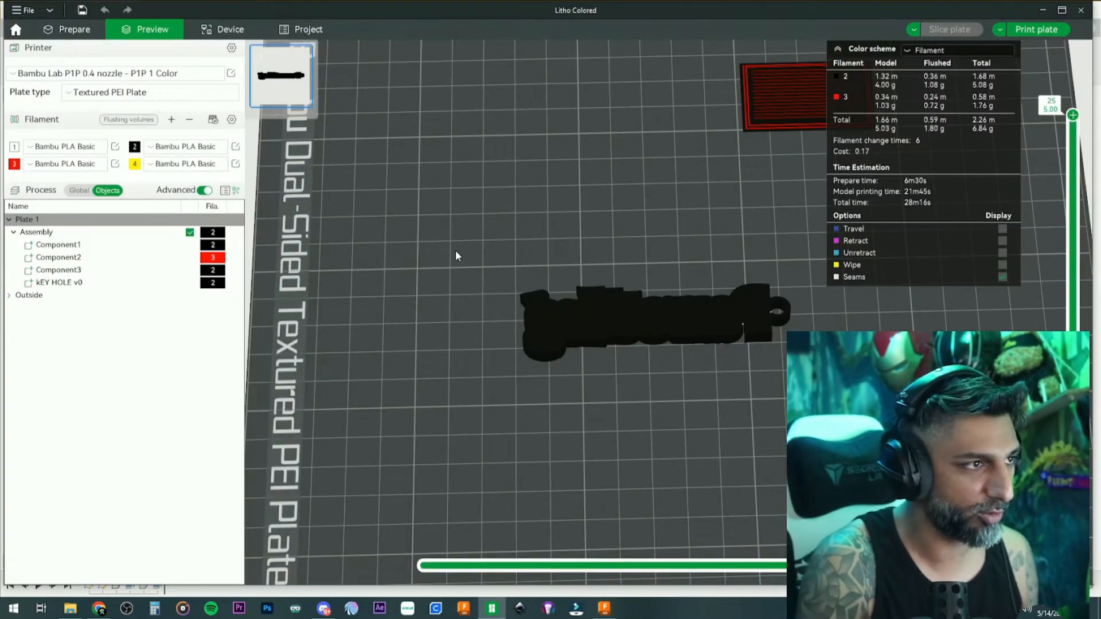
pyautogui.click(68, 29)
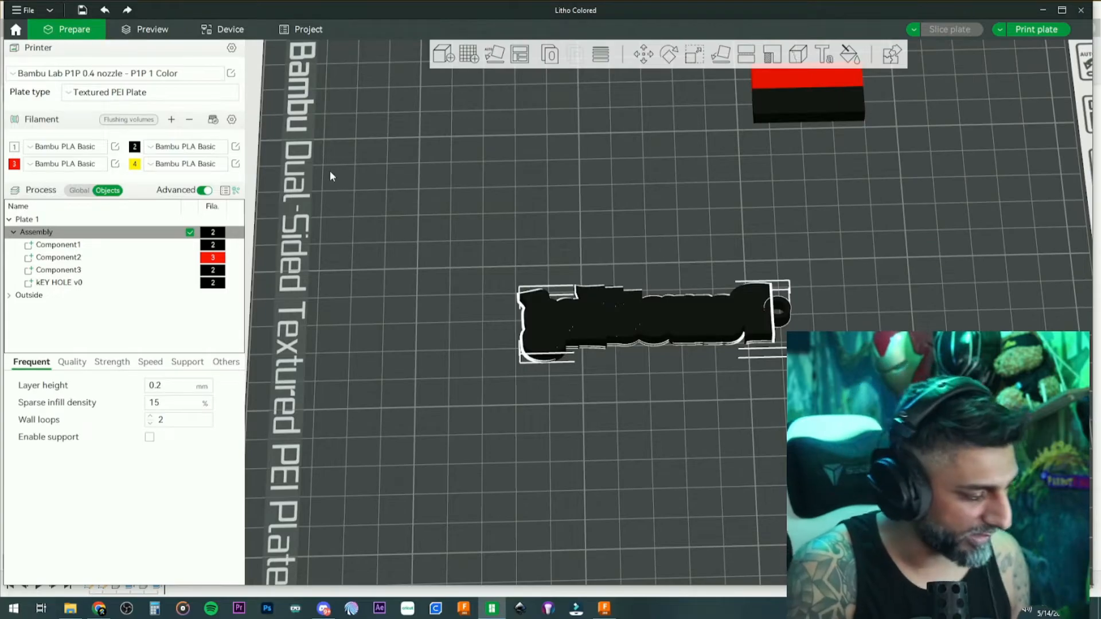
pyautogui.press('Delete')
# Import PK 1.step from the Bambu/Video folder on drive E onto the plate
pyautogui.hotkey('ctrl', 'i')
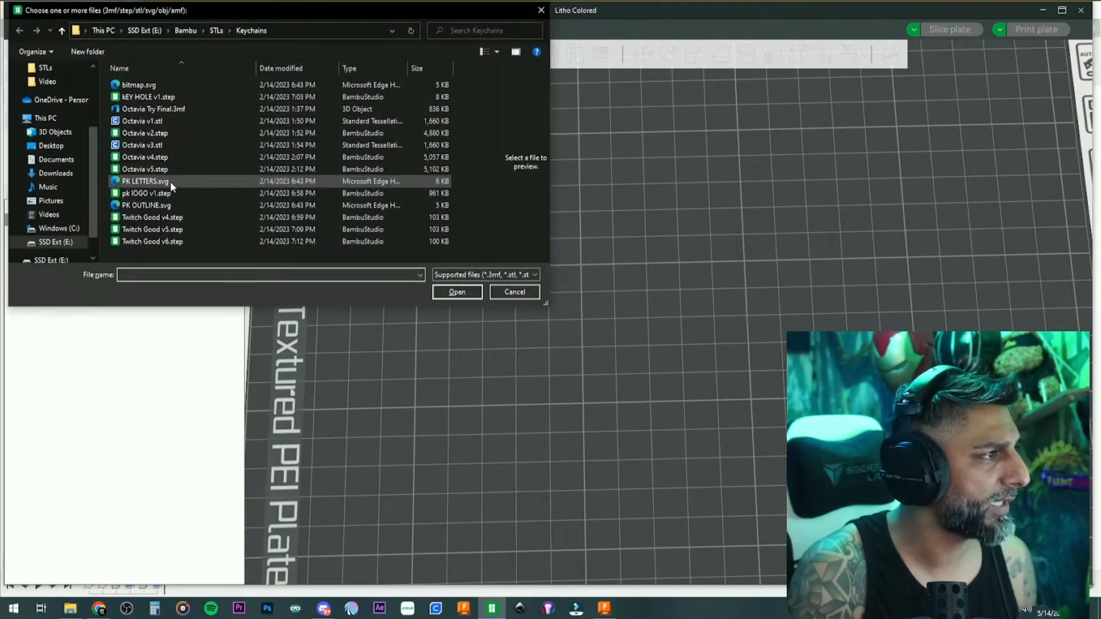
pyautogui.click(144, 30)
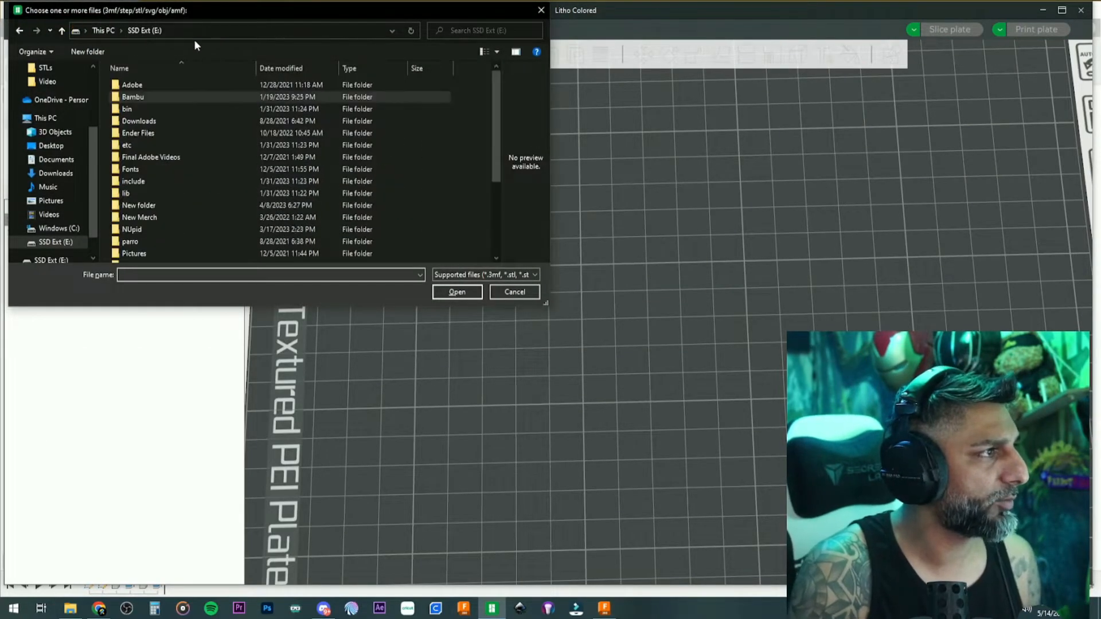
pyautogui.doubleClick(136, 97)
pyautogui.doubleClick(327, 158)
pyautogui.scroll(-1, 261, 221)
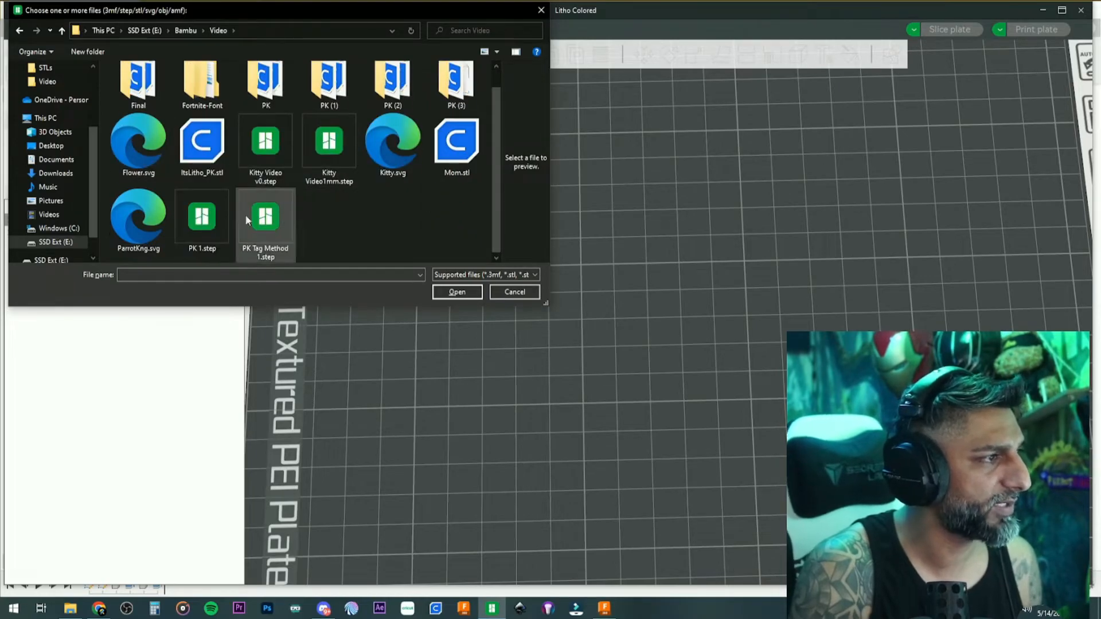
pyautogui.click(202, 218)
pyautogui.click(444, 292)
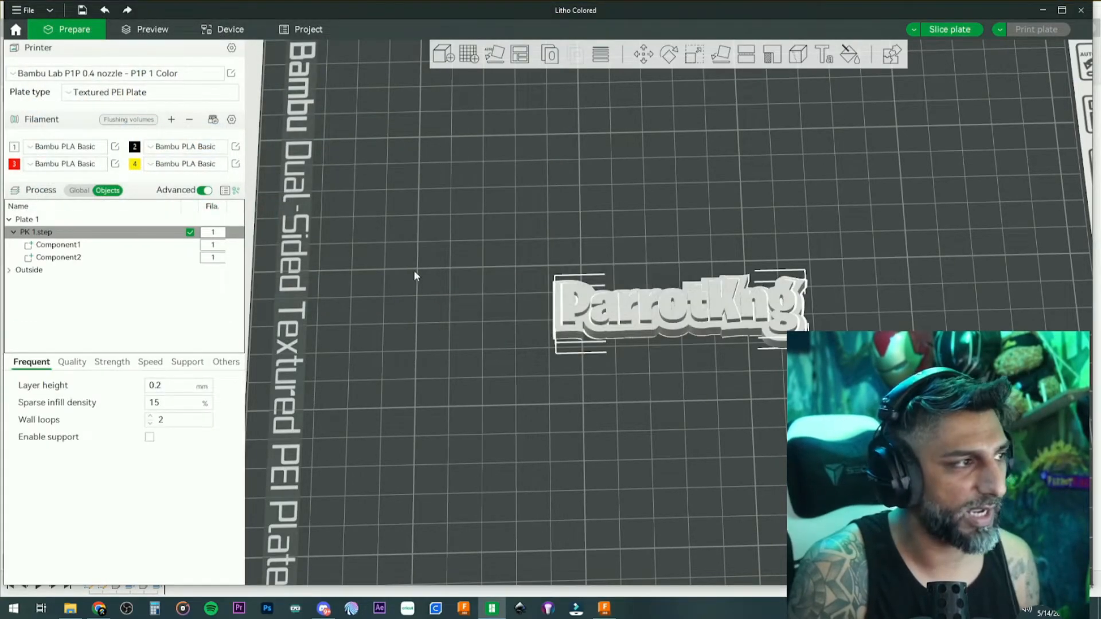
# Assign black filament 2 to the whole PK 1.step object and red filament 3 to its Component2 lettering
pyautogui.press('2')
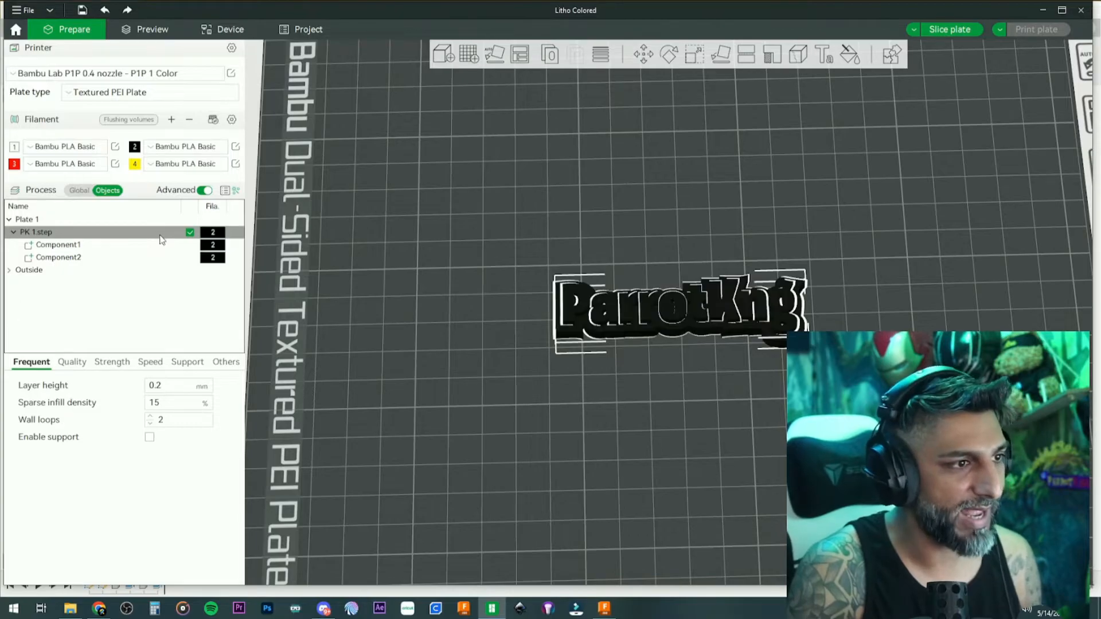
pyautogui.press('Up')
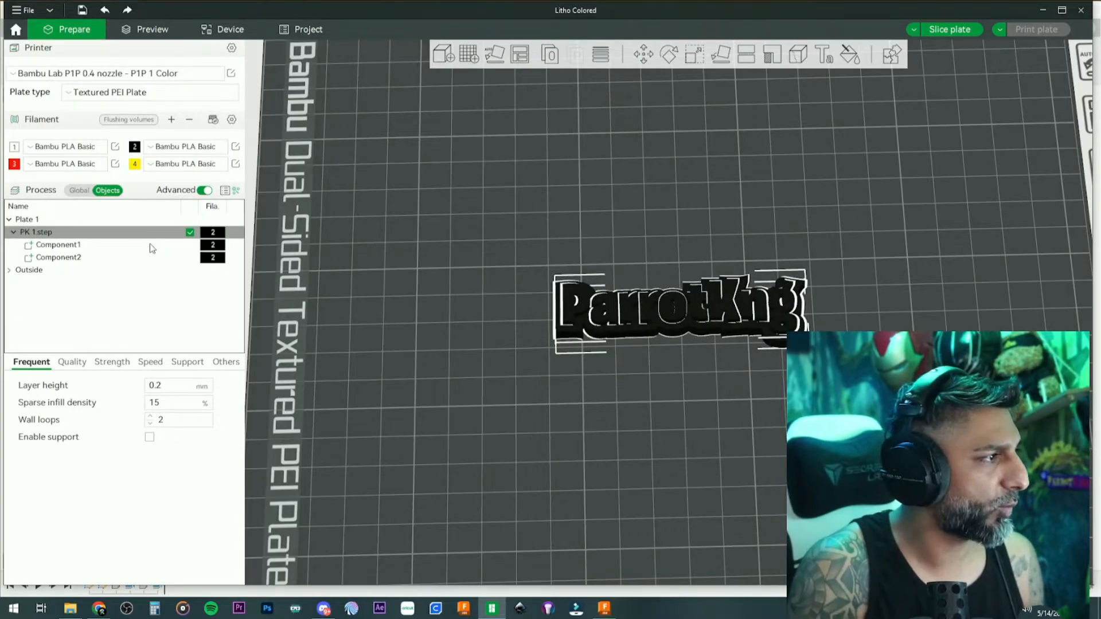
pyautogui.click(152, 248)
pyautogui.press('Down')
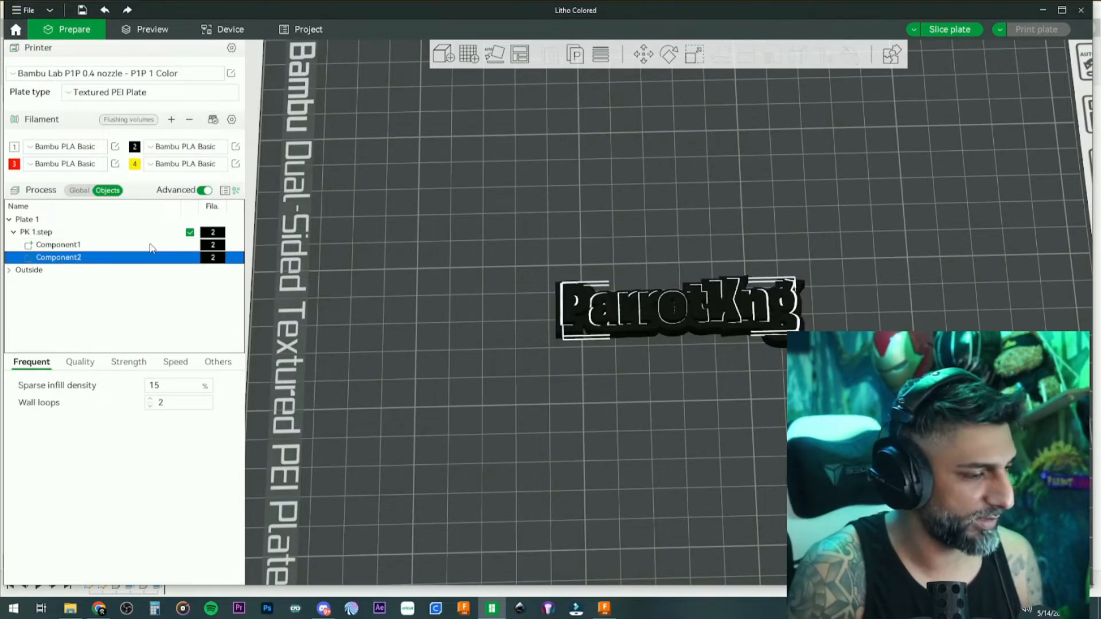
pyautogui.press('3')
pyautogui.press('4')
pyautogui.press('3')
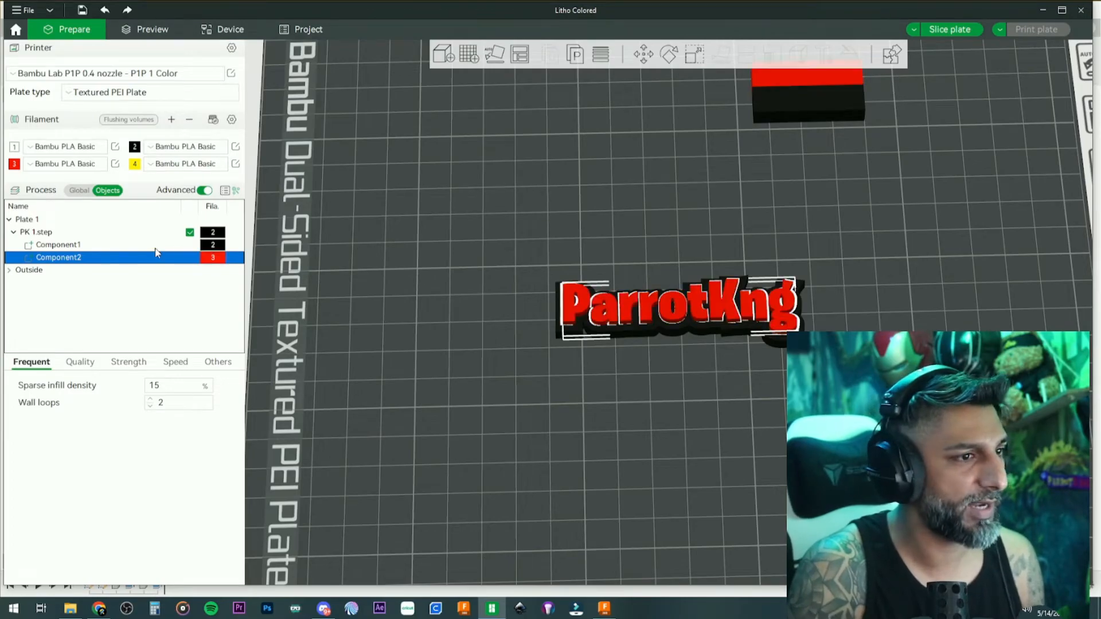
pyautogui.click(431, 245)
pyautogui.moveTo(496, 268); pyautogui.dragTo(448, 261)
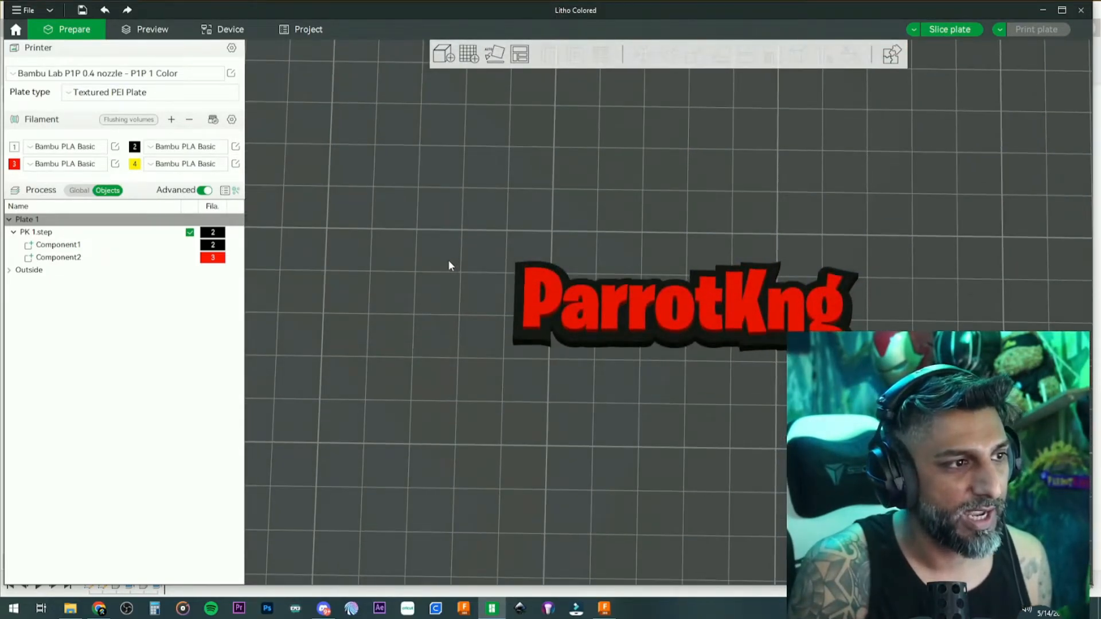
pyautogui.scroll(-4, 448, 261)
pyautogui.scroll(-2, 448, 261)
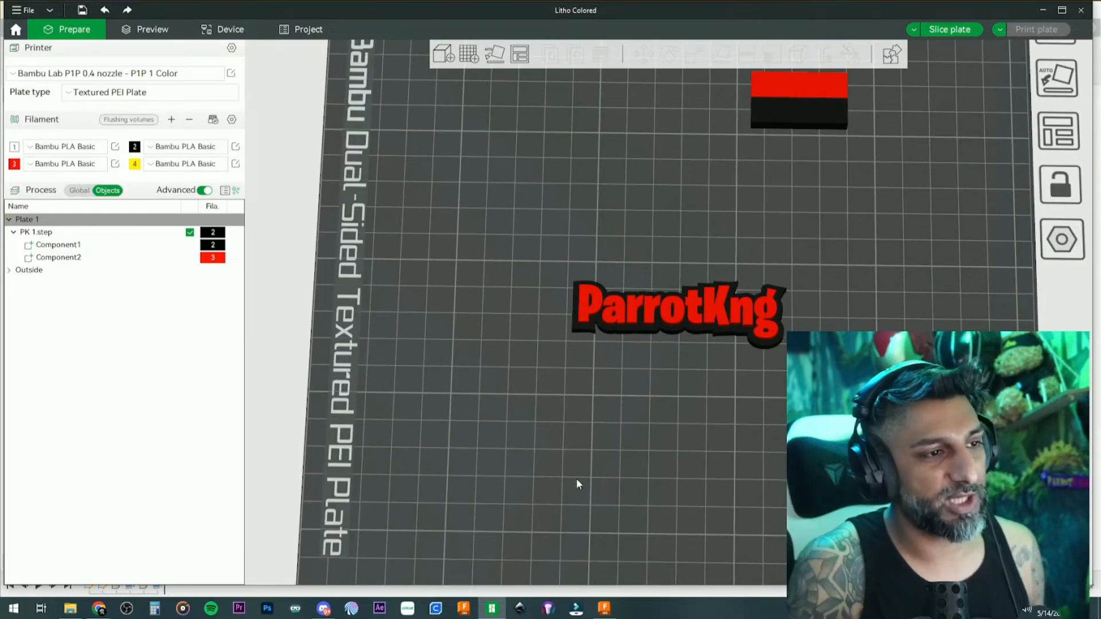
# Switch to Fusion 360 and hide Sketch2 so only the tag's two components show
pyautogui.click(604, 608)
pyautogui.scroll(3, 518, 328)
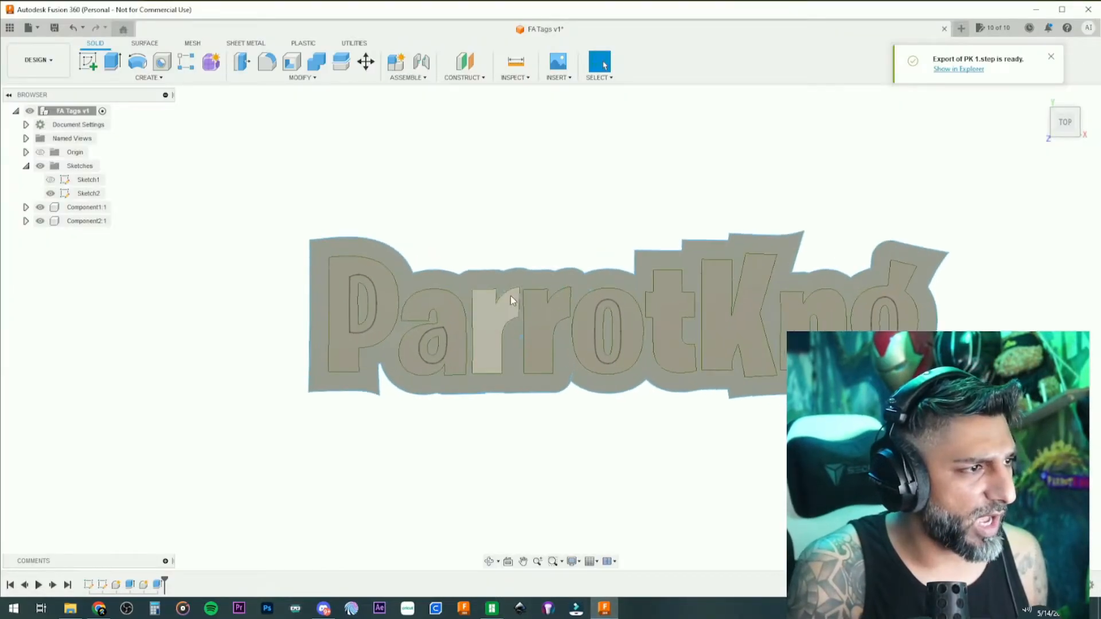
pyautogui.click(50, 194)
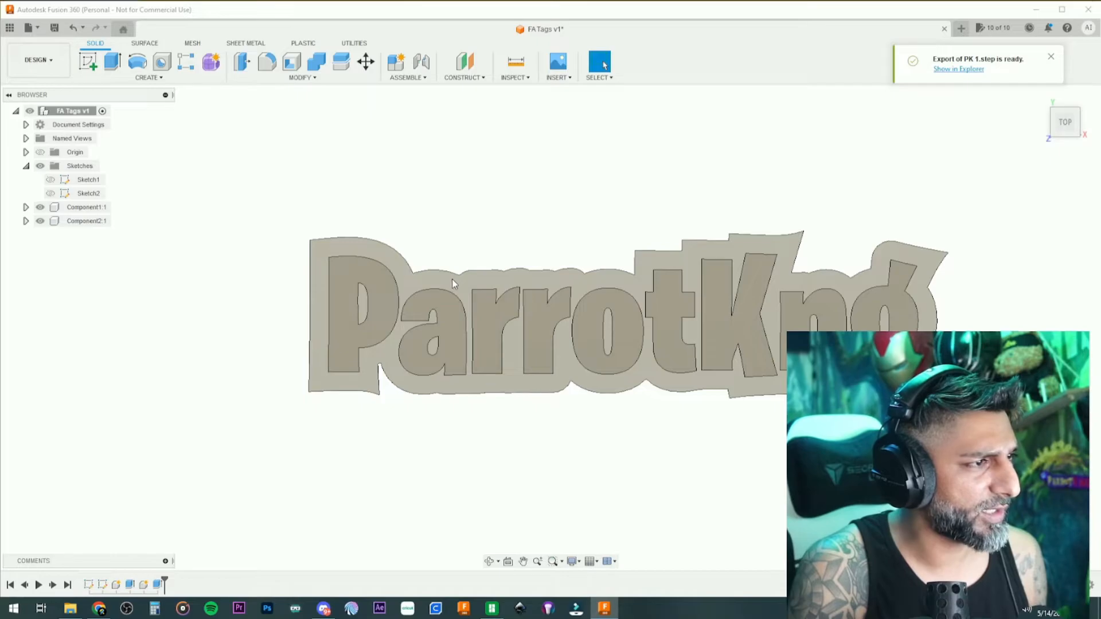
pyautogui.scroll(2, 451, 277)
pyautogui.scroll(-4, 441, 278)
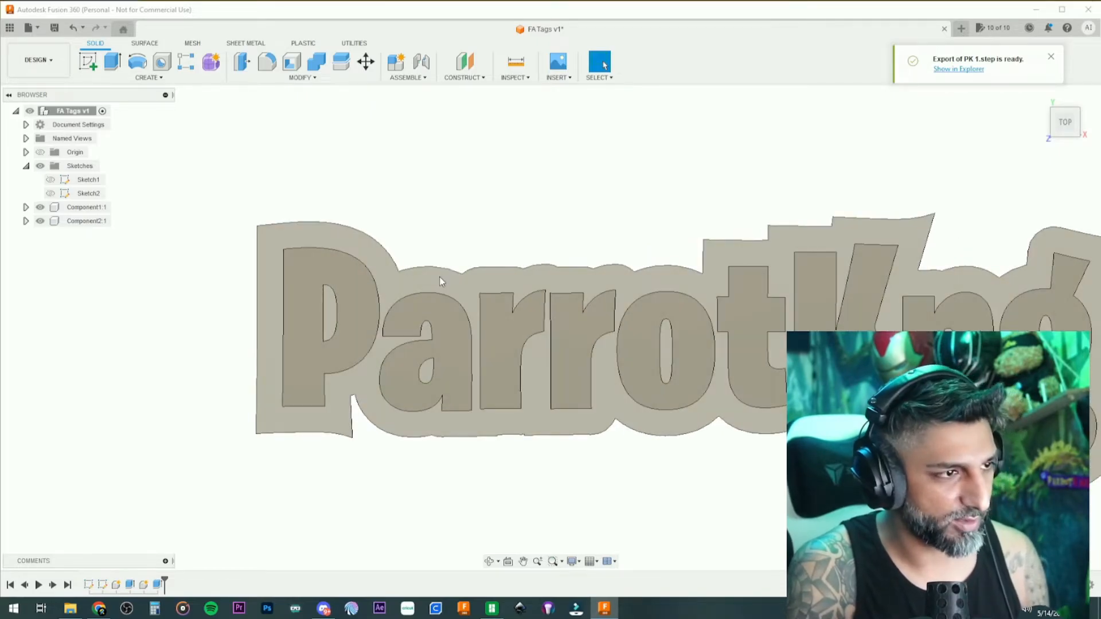
pyautogui.moveTo(442, 284); pyautogui.dragTo(412, 285, button='middle')
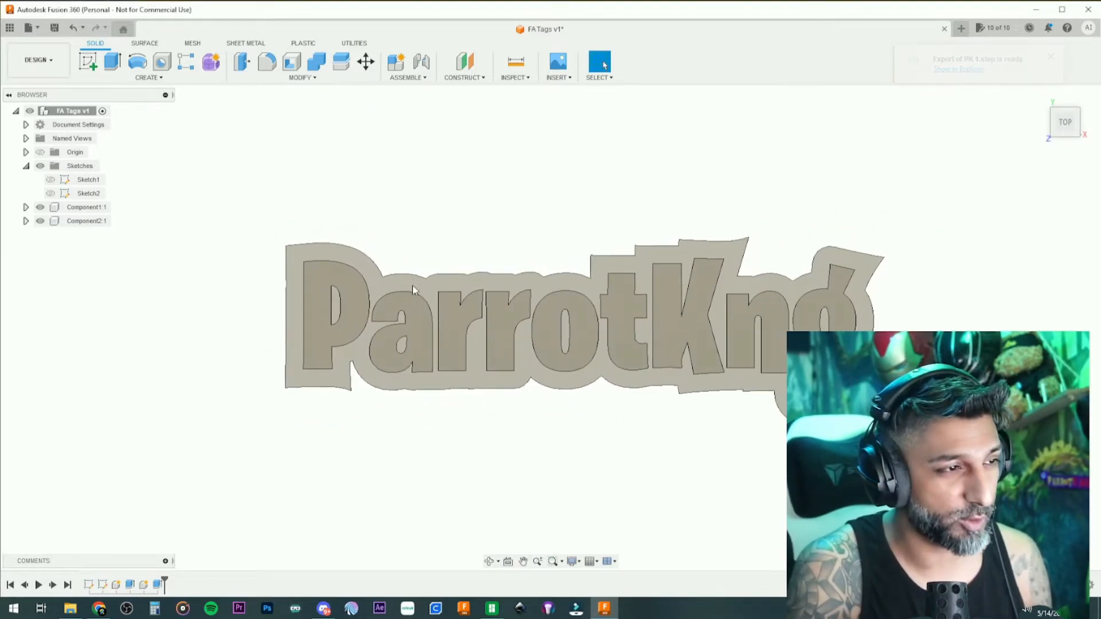
# Offset the tag's outer outline outward by 1 mm in a new sketch on the base's front face
pyautogui.press('o')
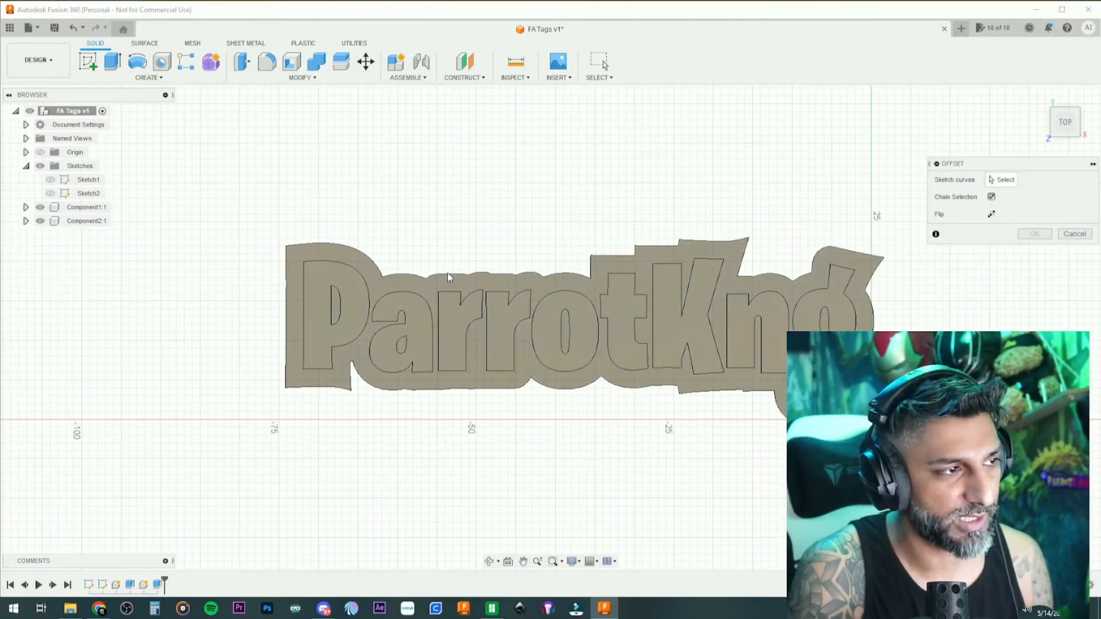
pyautogui.click(434, 271)
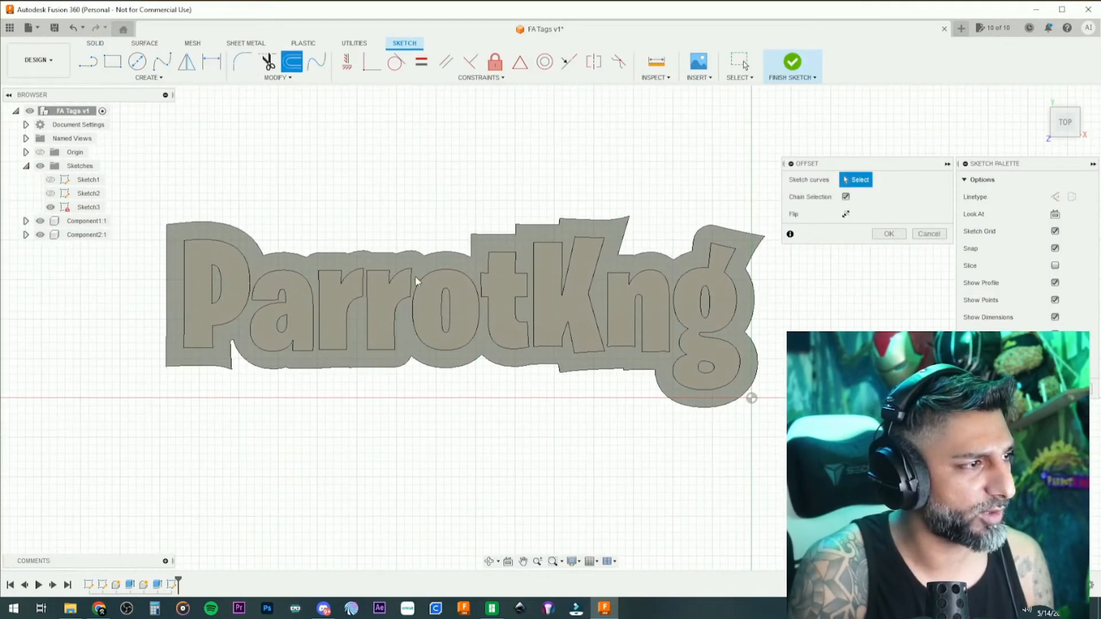
pyautogui.click(370, 253)
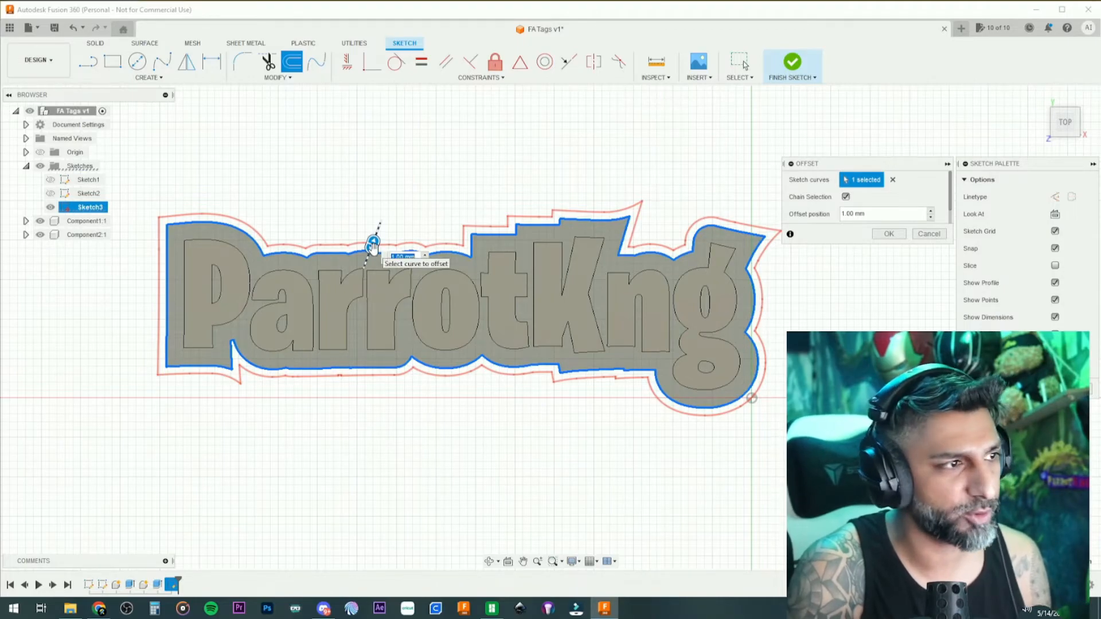
pyautogui.press('Return')
# Examine the offset outline's position against the base and letters from an angled view, ending in the top view
pyautogui.click(489, 562)
pyautogui.moveTo(436, 461); pyautogui.dragTo(483, 457)
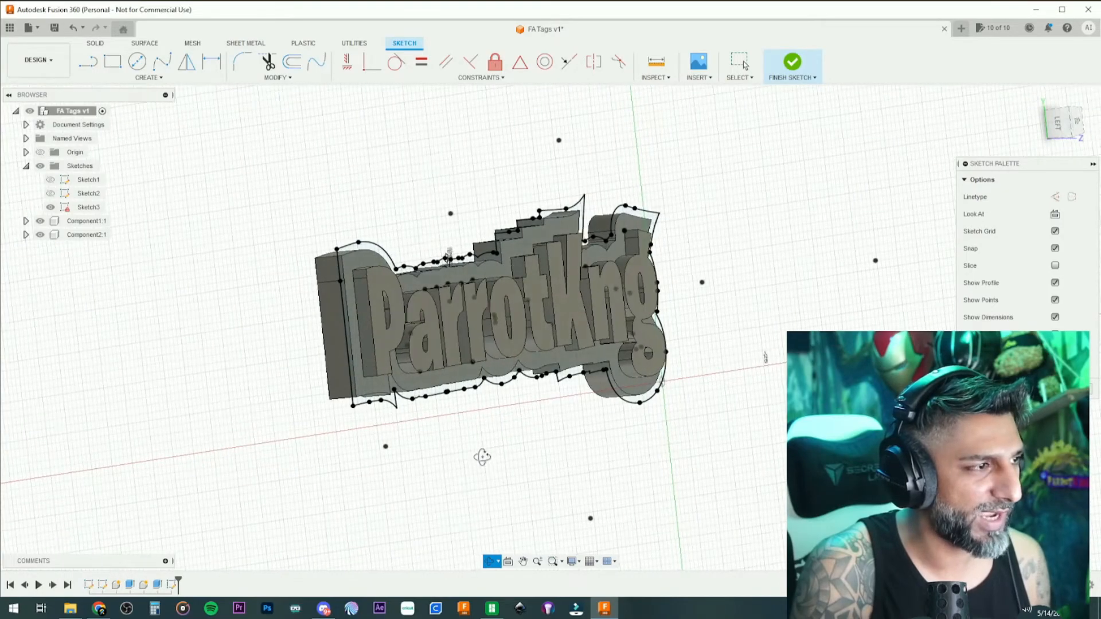
pyautogui.press('Escape')
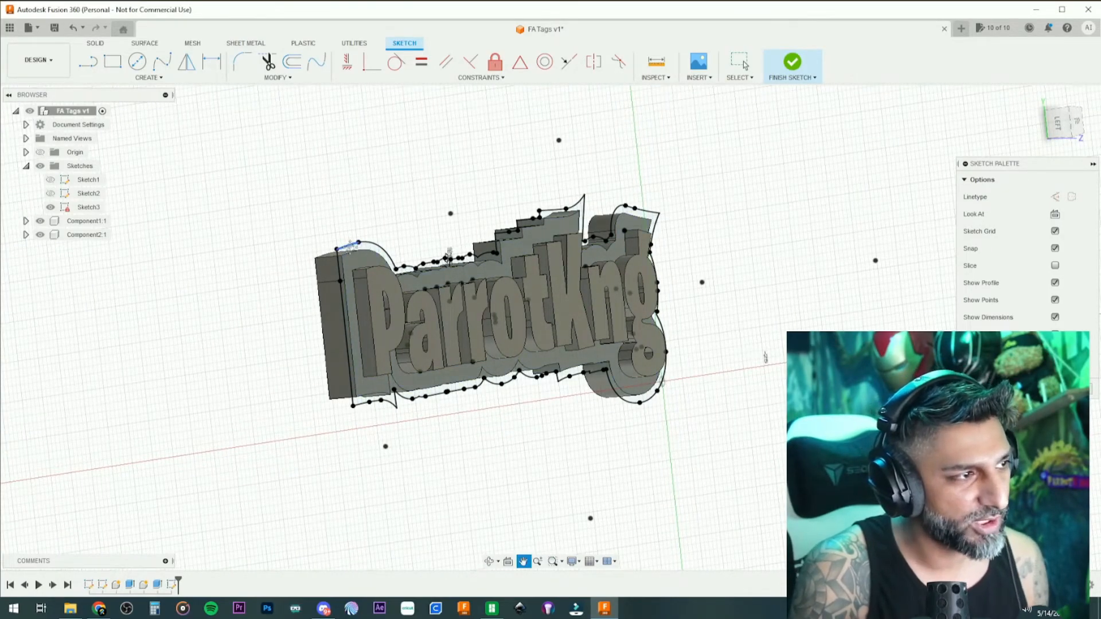
pyautogui.scroll(6, 359, 252)
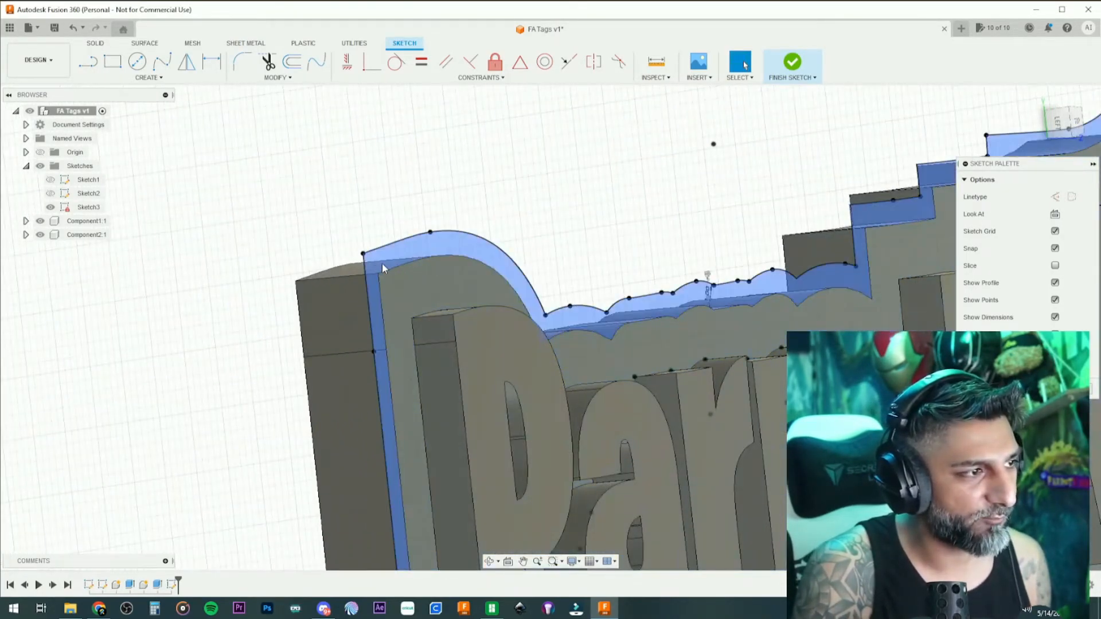
pyautogui.scroll(-3, 340, 328)
pyautogui.scroll(-2, 381, 333)
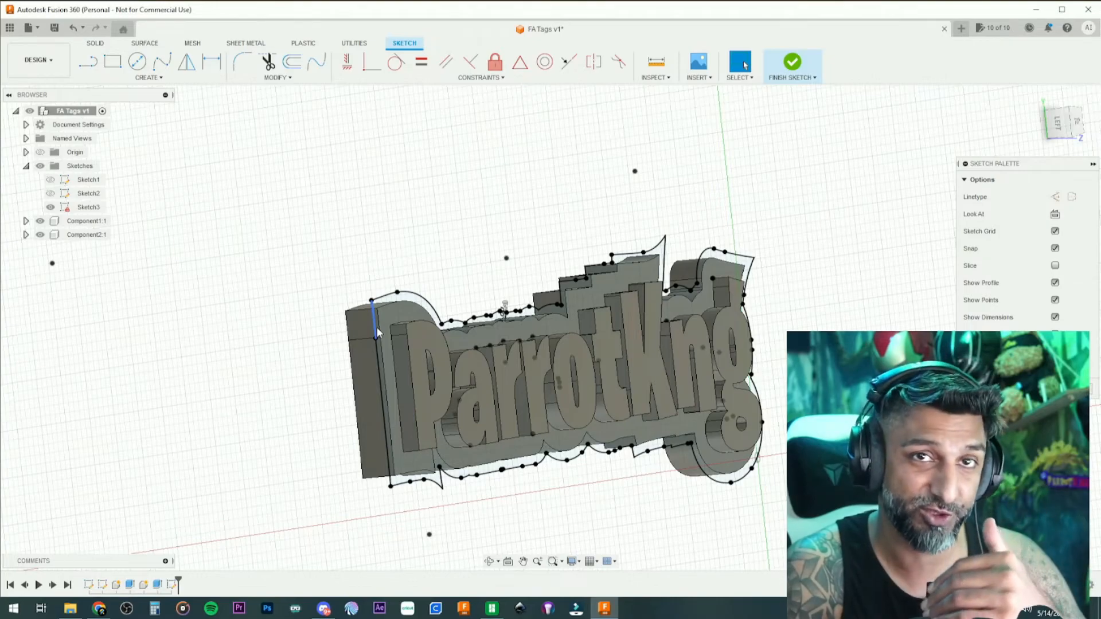
pyautogui.scroll(-1, 376, 327)
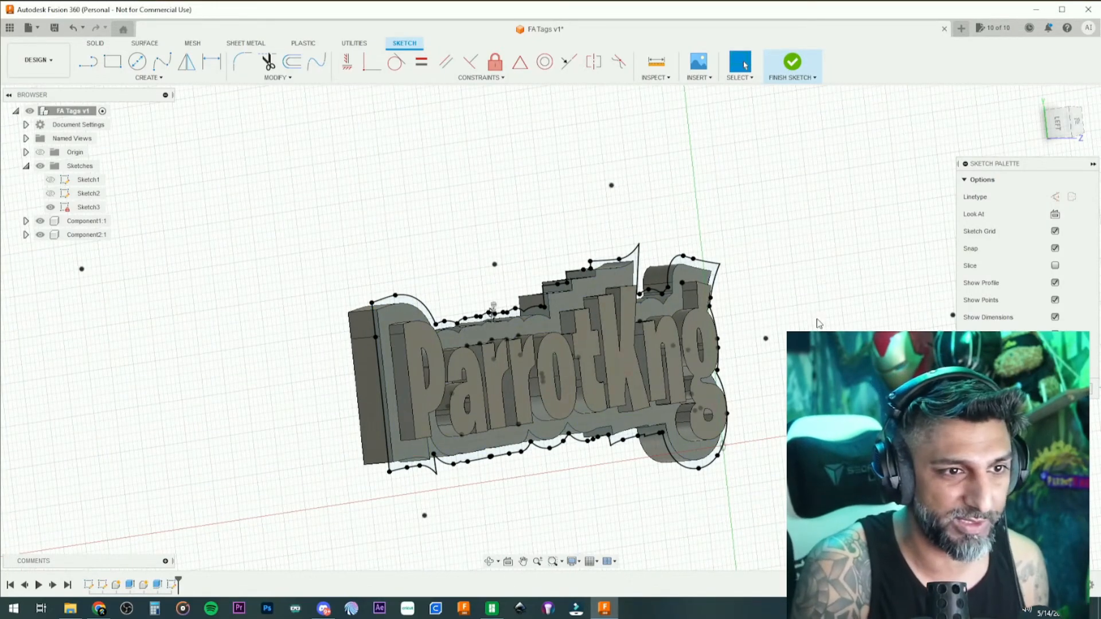
pyautogui.click(1076, 122)
pyautogui.moveTo(756, 229); pyautogui.dragTo(817, 206, button='middle')
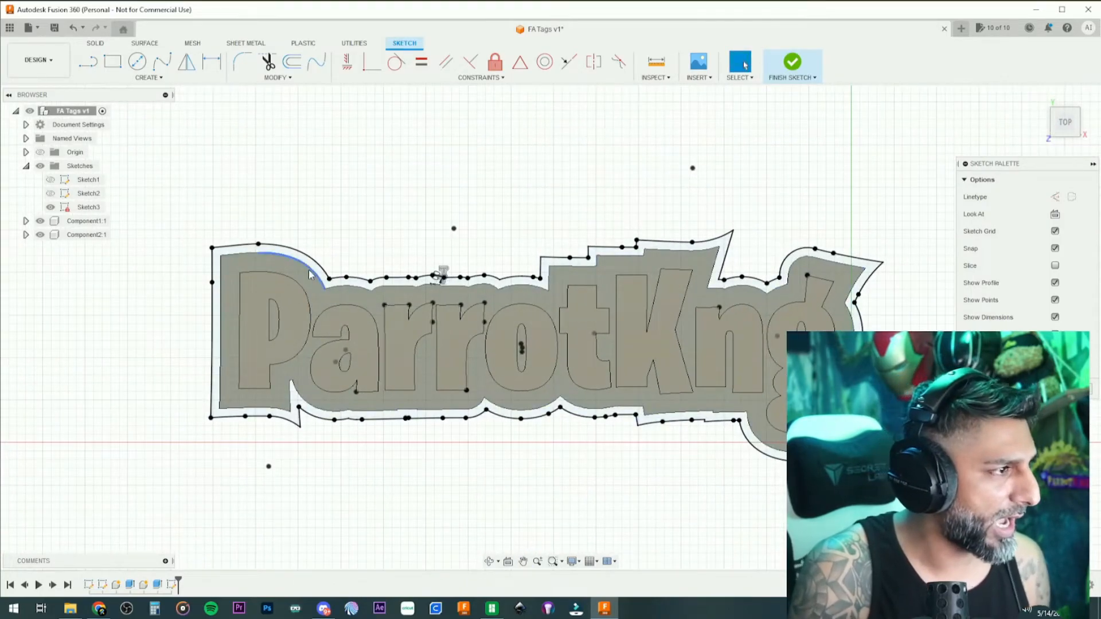
# Extrude the offset border profile around the tag by -4 mm as a new component
pyautogui.scroll(1, 310, 265)
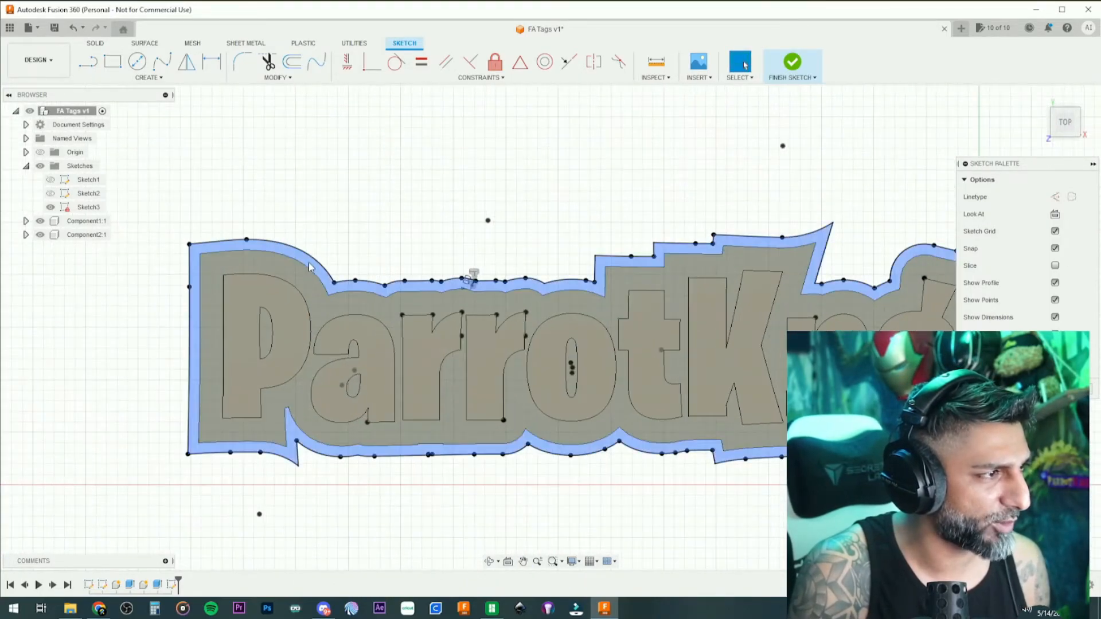
pyautogui.press('e')
pyautogui.click(310, 265)
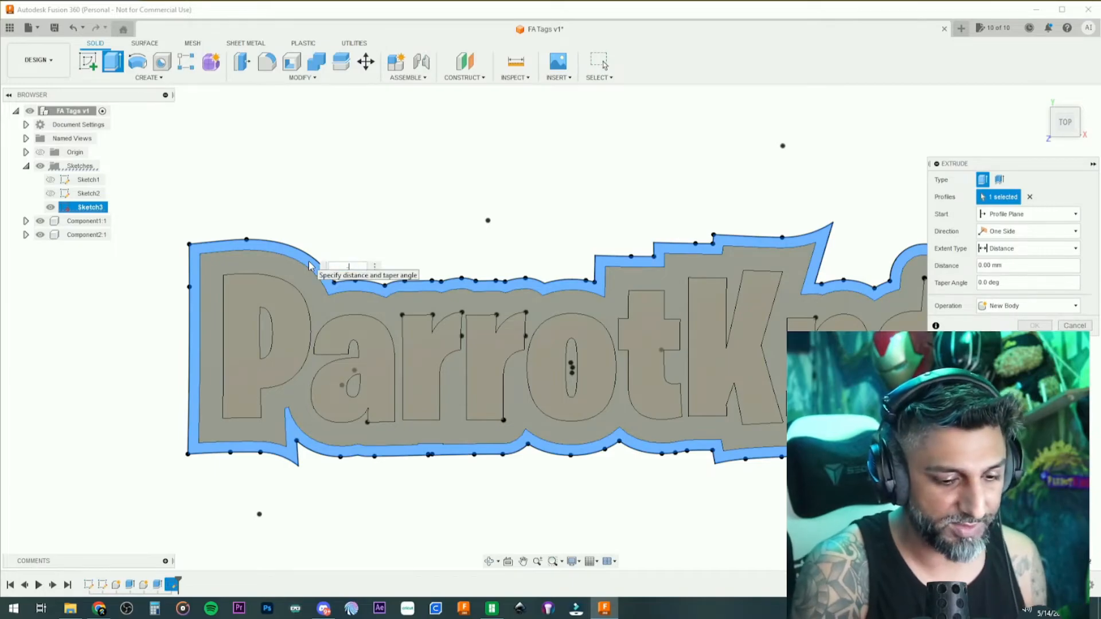
pyautogui.write('-4')
pyautogui.press('Return')
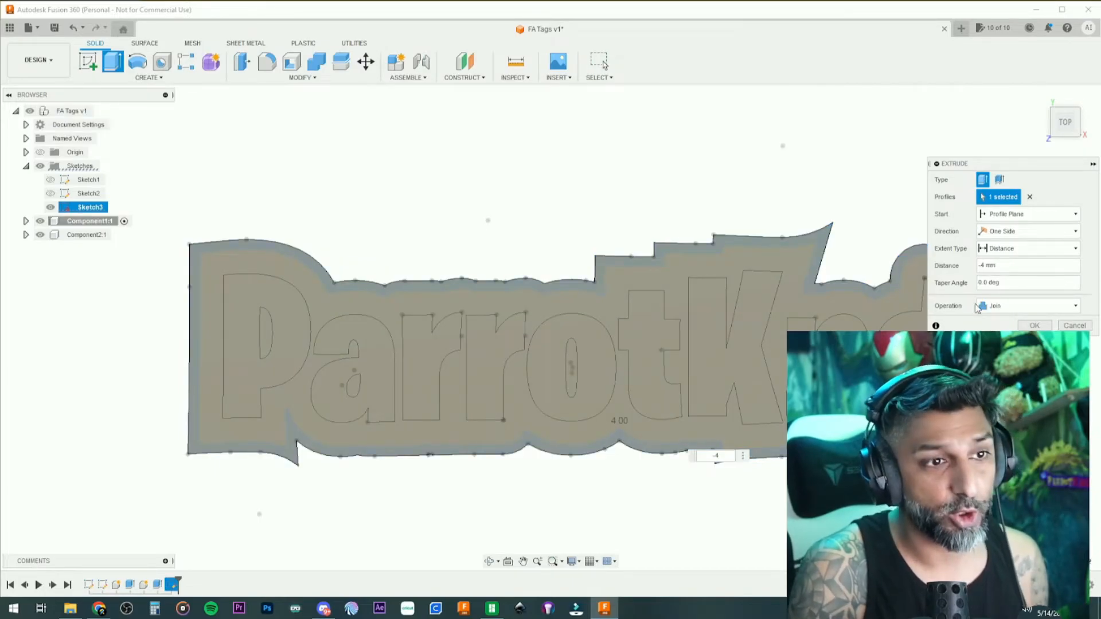
pyautogui.click(990, 307)
pyautogui.click(1009, 390)
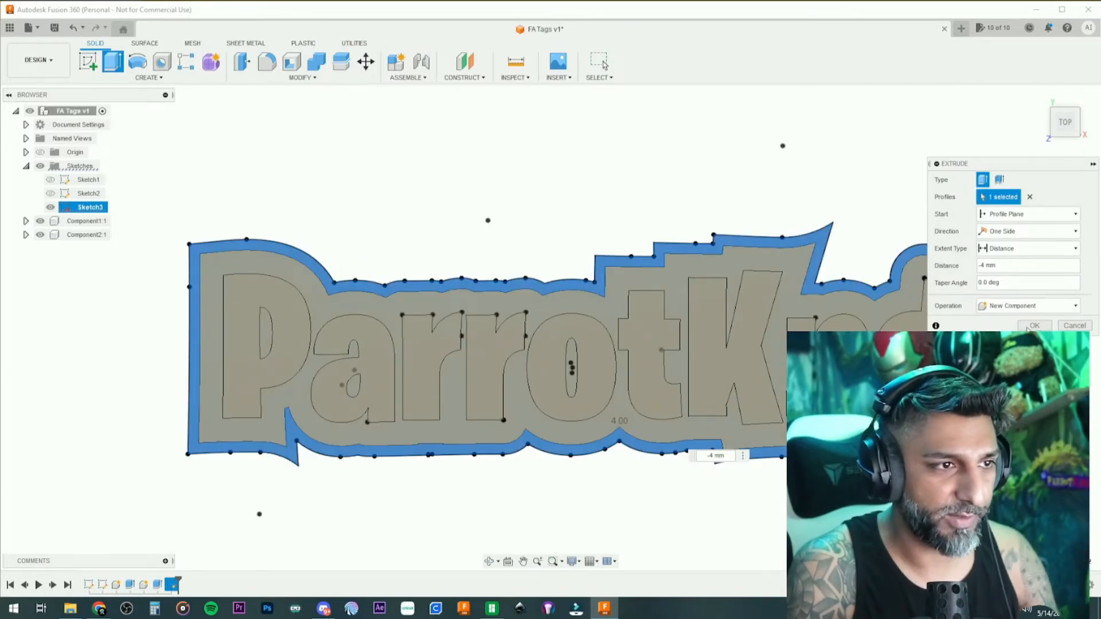
pyautogui.click(1030, 326)
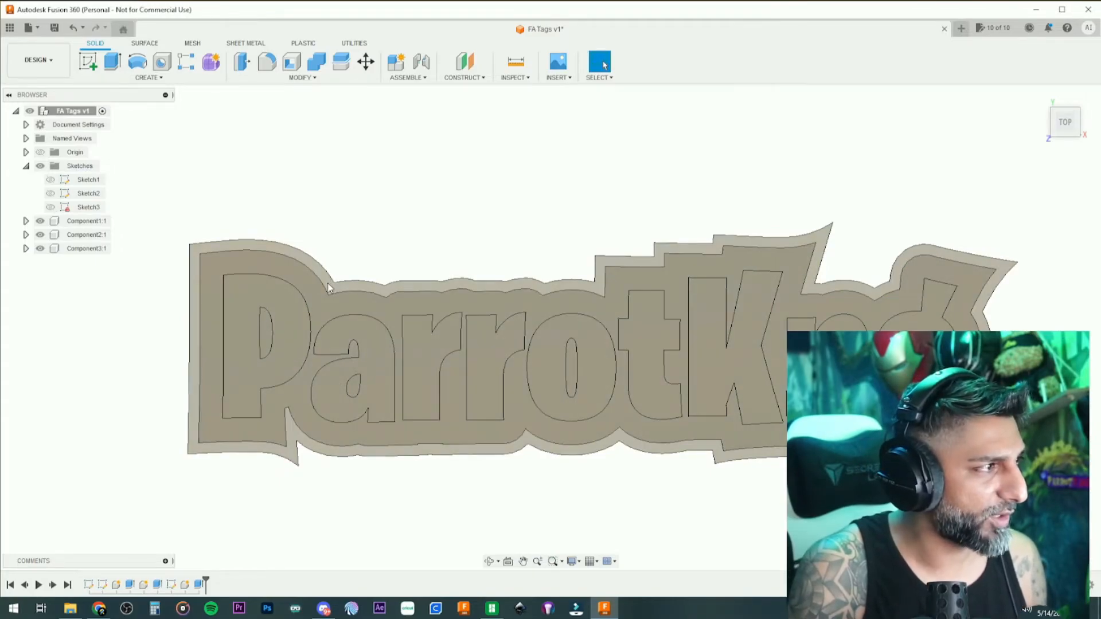
# Show Sketch3 again and extrude the same border profile 2 mm as another new component
pyautogui.click(51, 207)
pyautogui.click(263, 248)
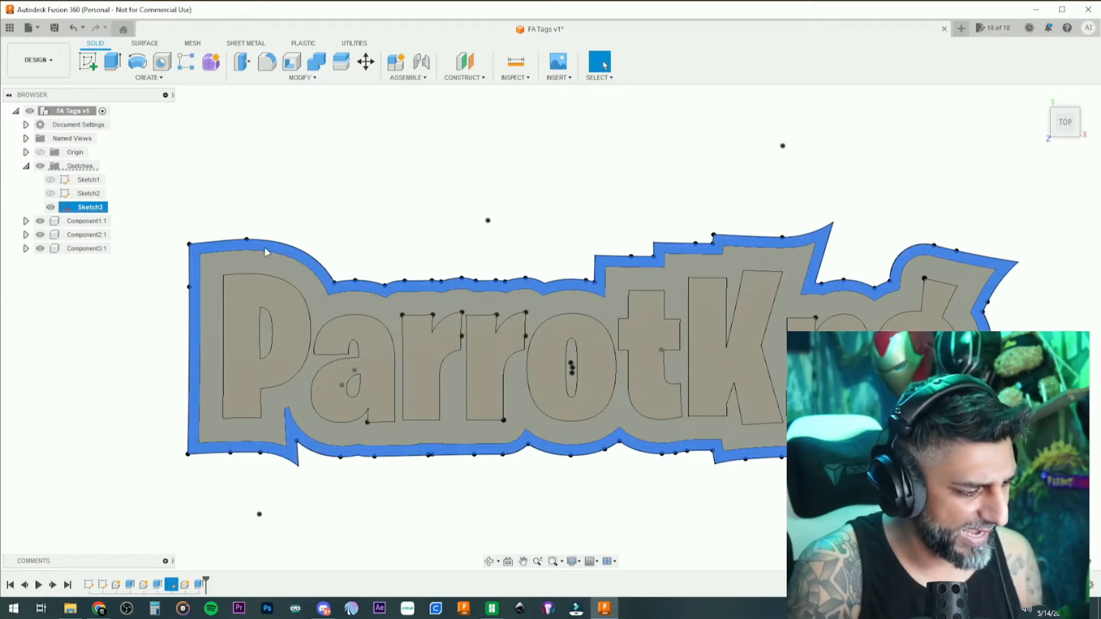
pyautogui.press('e')
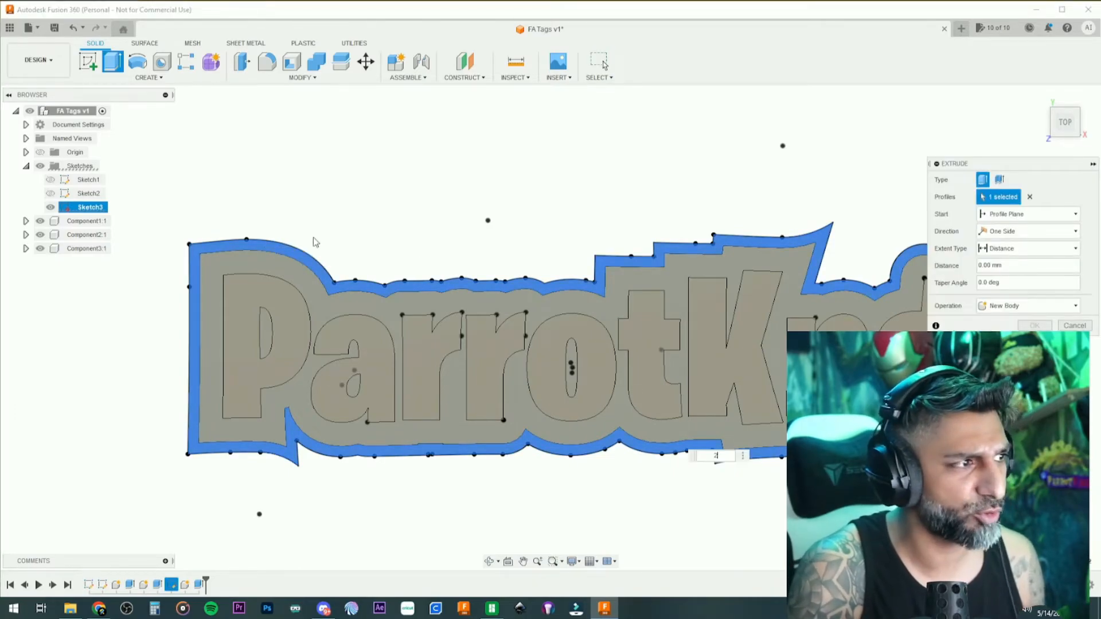
pyautogui.press('Return')
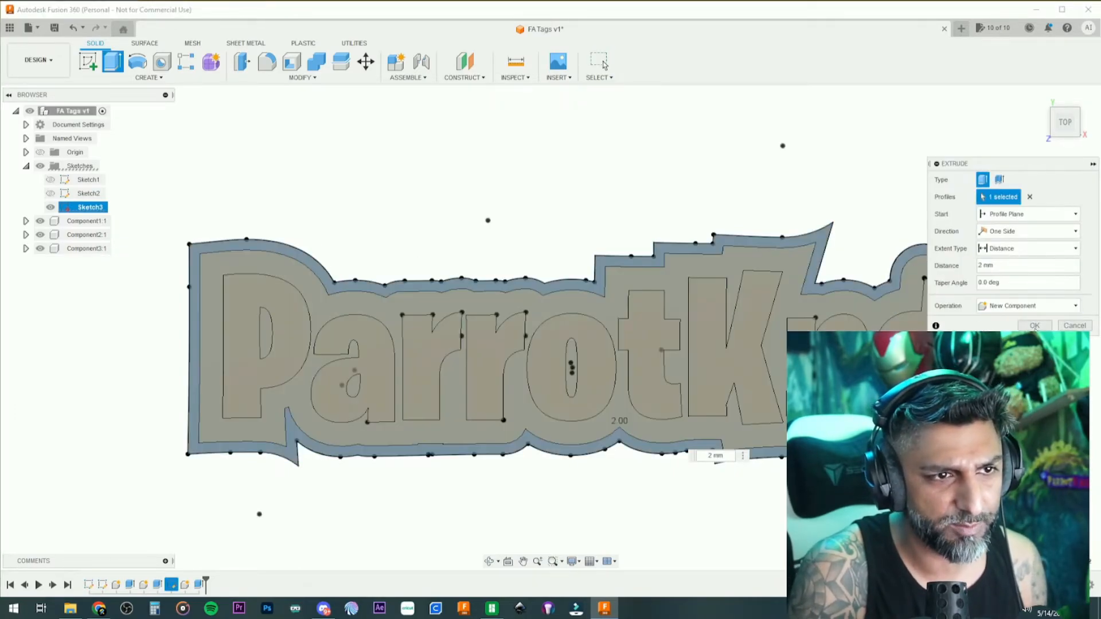
pyautogui.scroll(-3, 866, 361)
# Export the whole tag design as the STEP file PK 1, replacing the earlier export
pyautogui.click(28, 28)
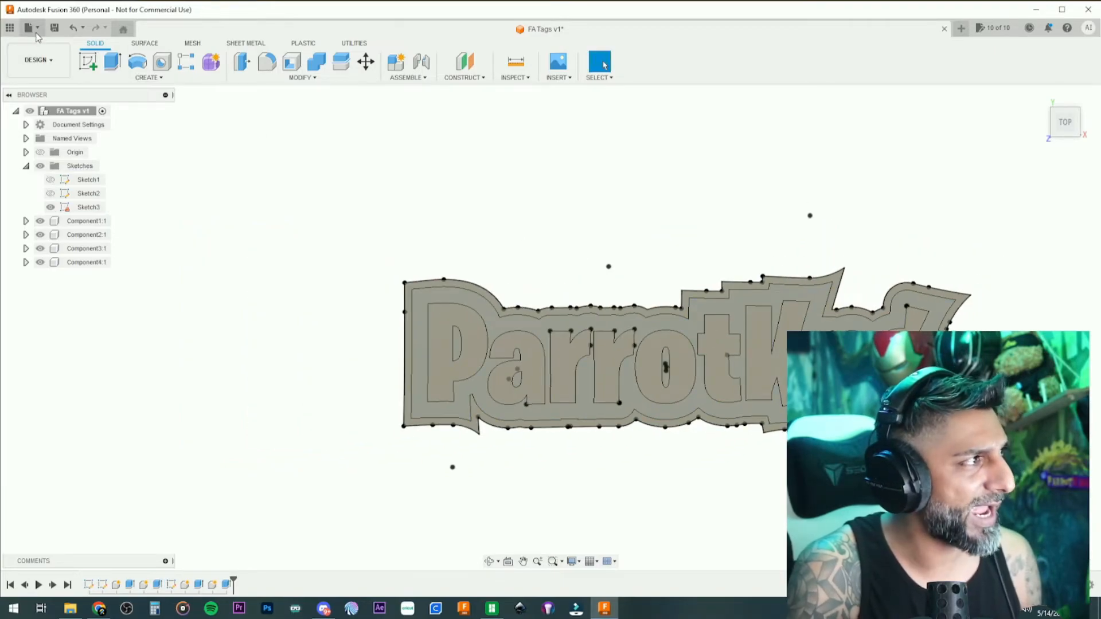
pyautogui.click(43, 172)
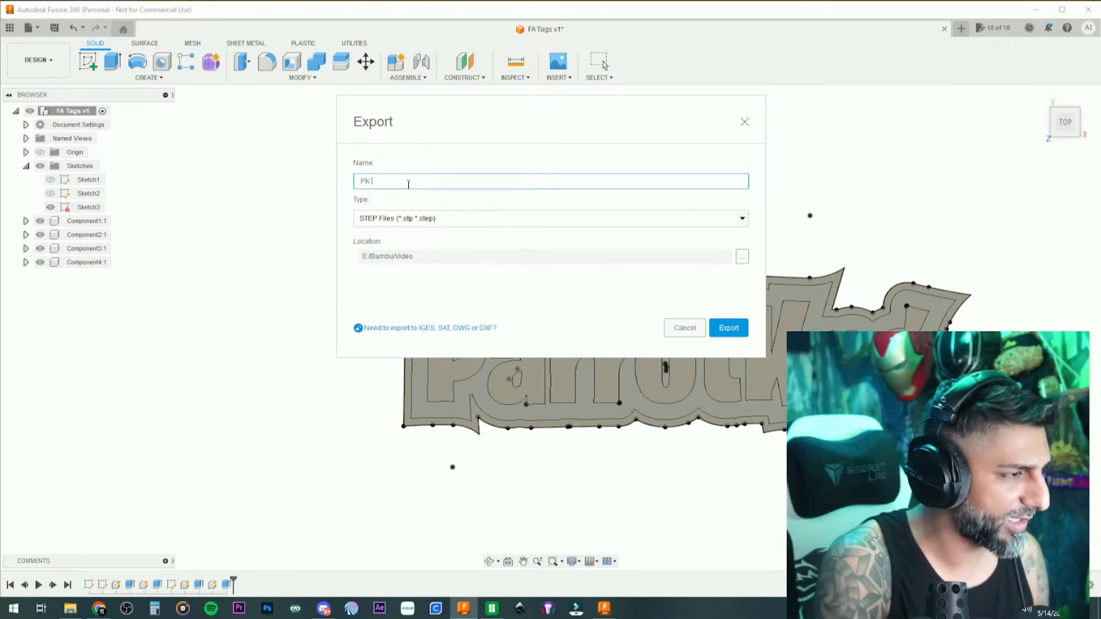
pyautogui.write('PK')
pyautogui.press('Return')
pyautogui.press('Return')
# Switch to Bambu Studio, delete the old tag from the plate and import the updated PK 1.step
pyautogui.hotkey('alt', 'Tab')
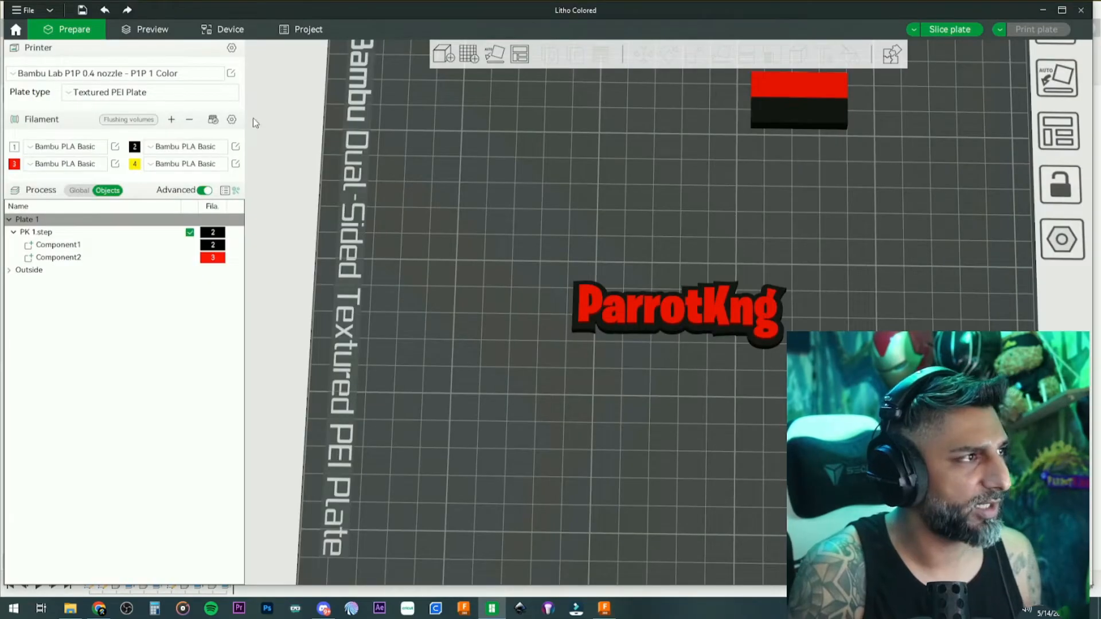
pyautogui.hotkey('ctrl', 'Delete')
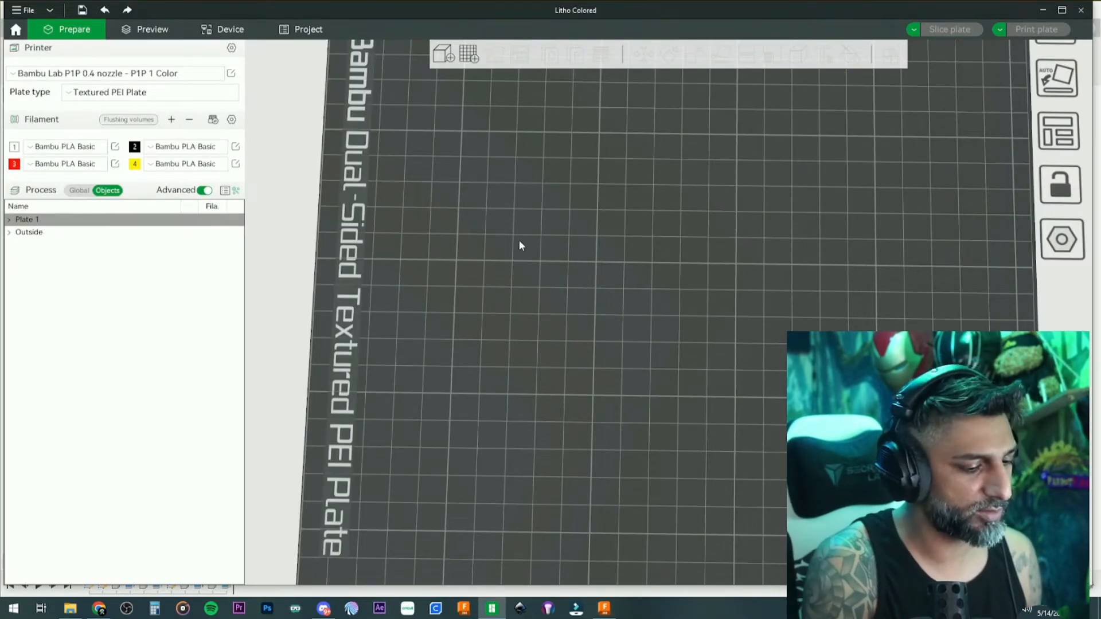
pyautogui.hotkey('ctrl', 'i')
pyautogui.click(201, 218)
pyautogui.click(448, 293)
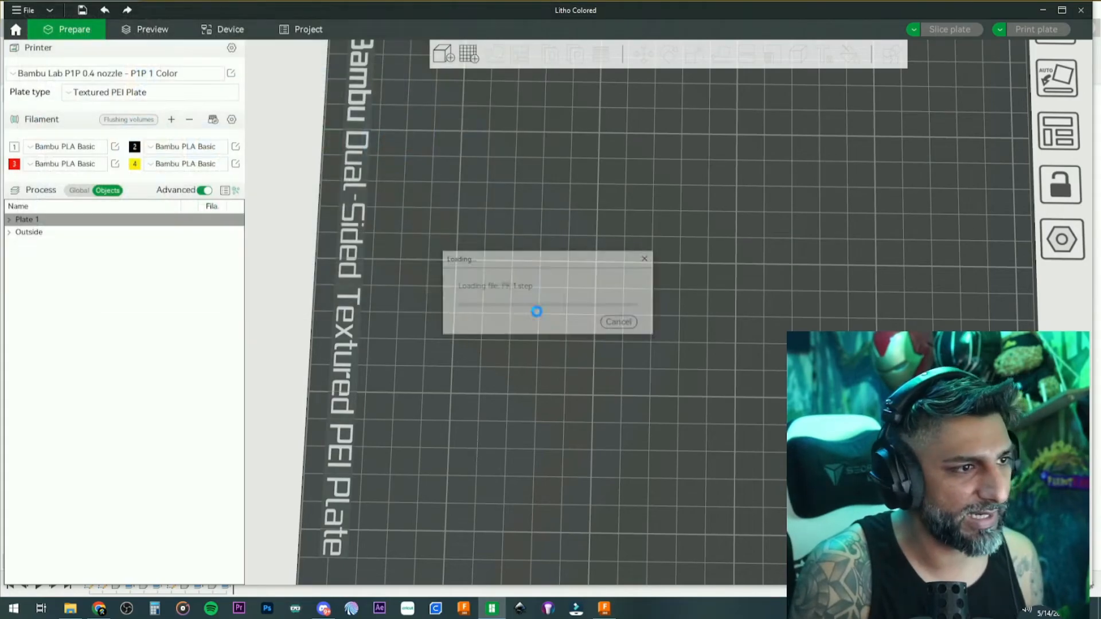
pyautogui.scroll(2, 518, 323)
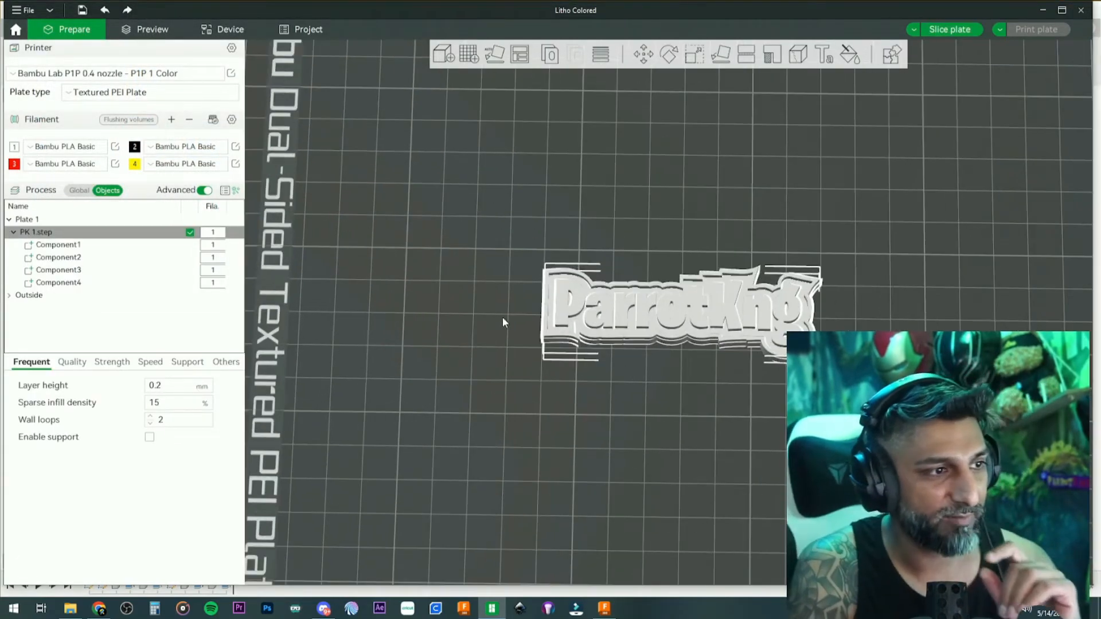
# Assign black filament 2 to the whole PK 1.step object with its four components
pyautogui.click(406, 298)
pyautogui.click(571, 304)
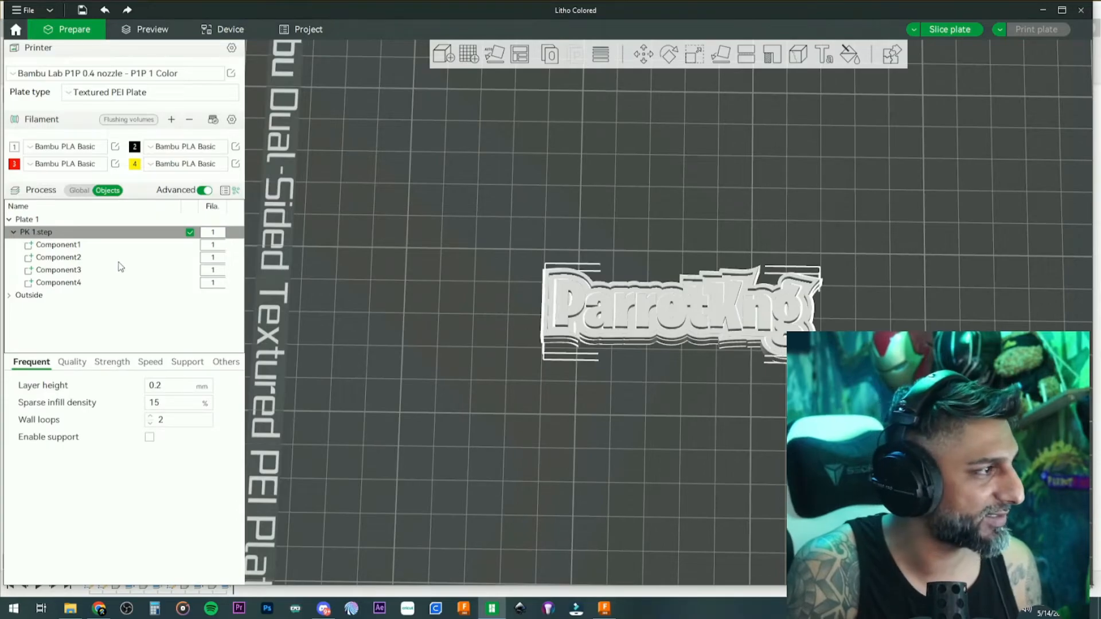
pyautogui.click(113, 245)
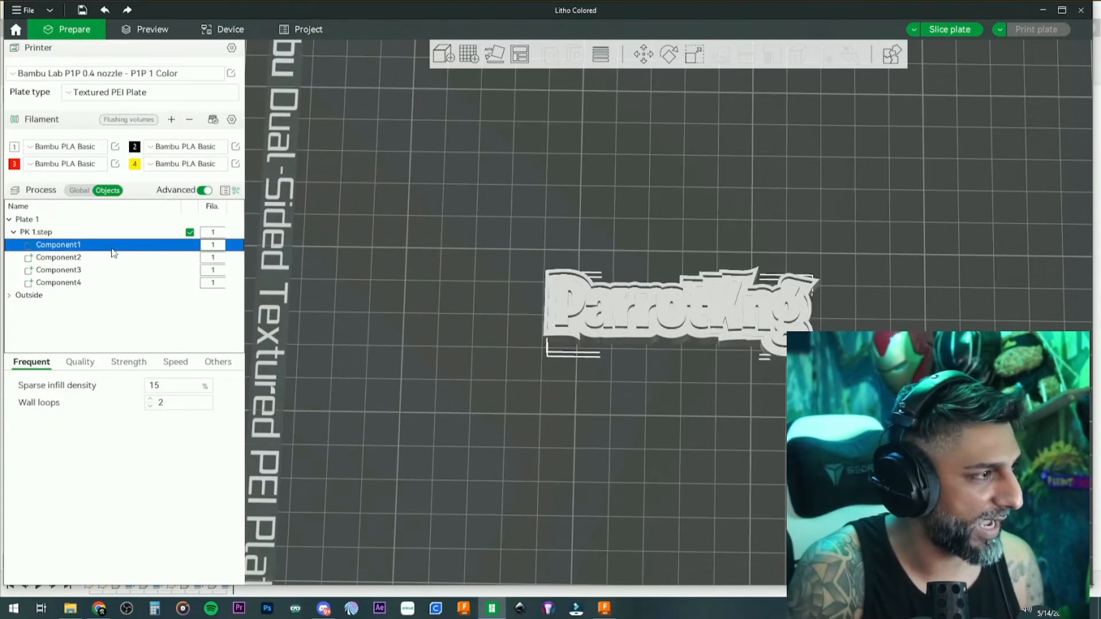
pyautogui.press('2')
pyautogui.press('Down')
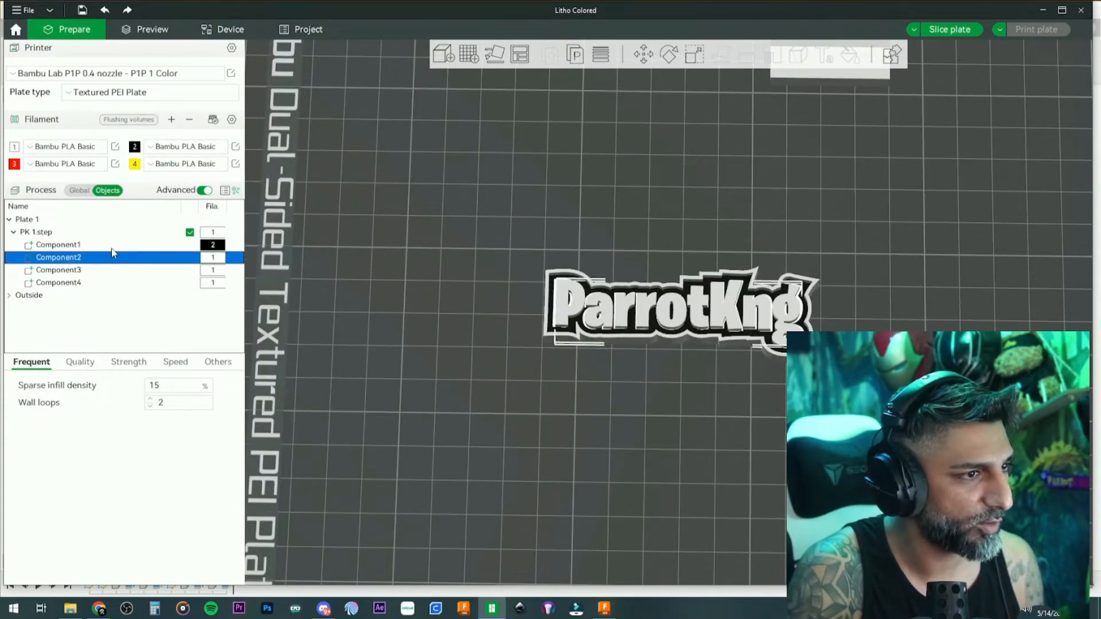
pyautogui.press('Up')
pyautogui.press('Up')
pyautogui.press('2')
pyautogui.press('Down')
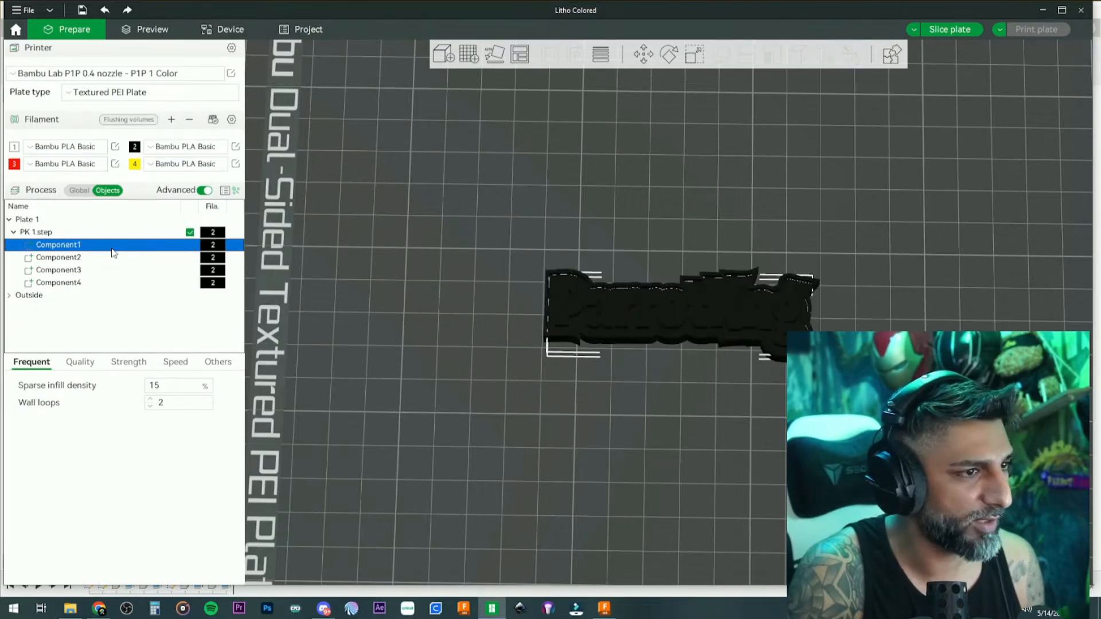
# Assign red filament 3 to Component2 and Component4, and black filament 2 to Component3
pyautogui.press('Down')
pyautogui.press('3')
pyautogui.press('Down')
pyautogui.press('3')
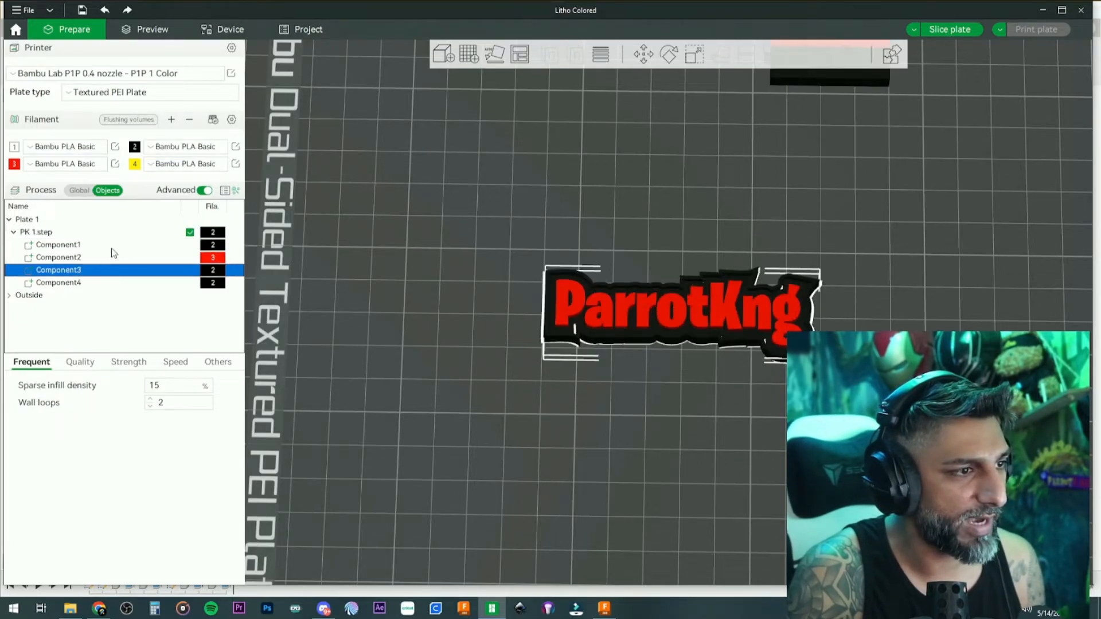
pyautogui.press('2')
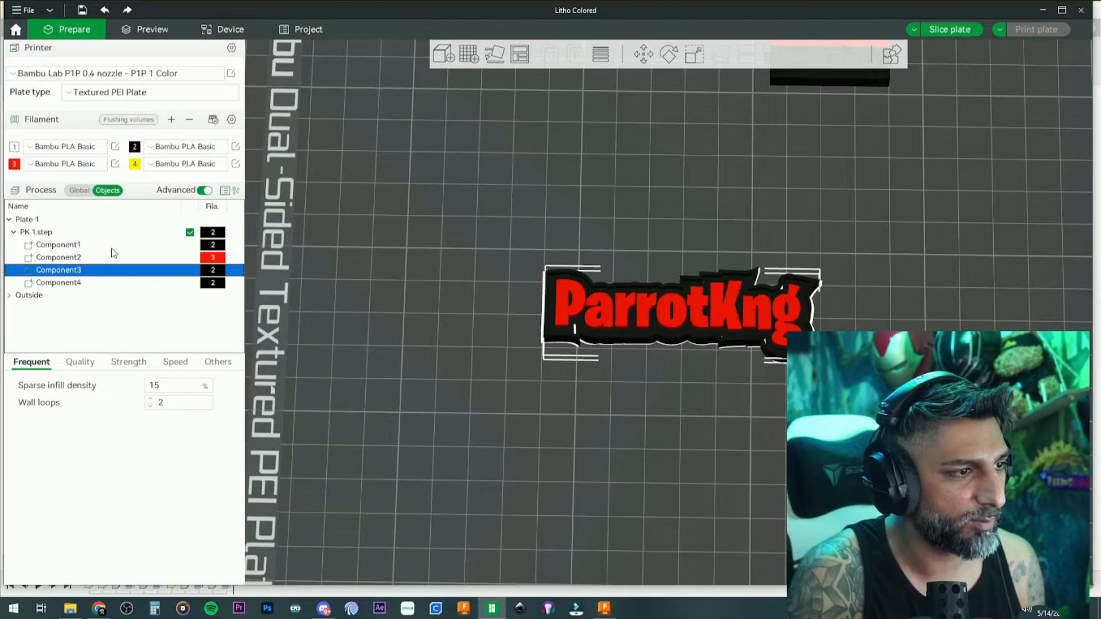
pyautogui.press('Down')
pyautogui.press('3')
# Examine the tag's raised border and lettering colours from several angles
pyautogui.click(426, 291)
pyautogui.moveTo(430, 295)
pyautogui.mouseDown()
pyautogui.moveTo(432, 317)
pyautogui.moveTo(425, 277)
pyautogui.moveTo(470, 271)
pyautogui.moveTo(435, 266)
pyautogui.moveTo(422, 286)
pyautogui.moveTo(435, 284)
pyautogui.mouseUp()
pyautogui.scroll(4, 460, 301)
pyautogui.scroll(4, 460, 301)
pyautogui.moveTo(660, 432); pyautogui.dragTo(560, 337)
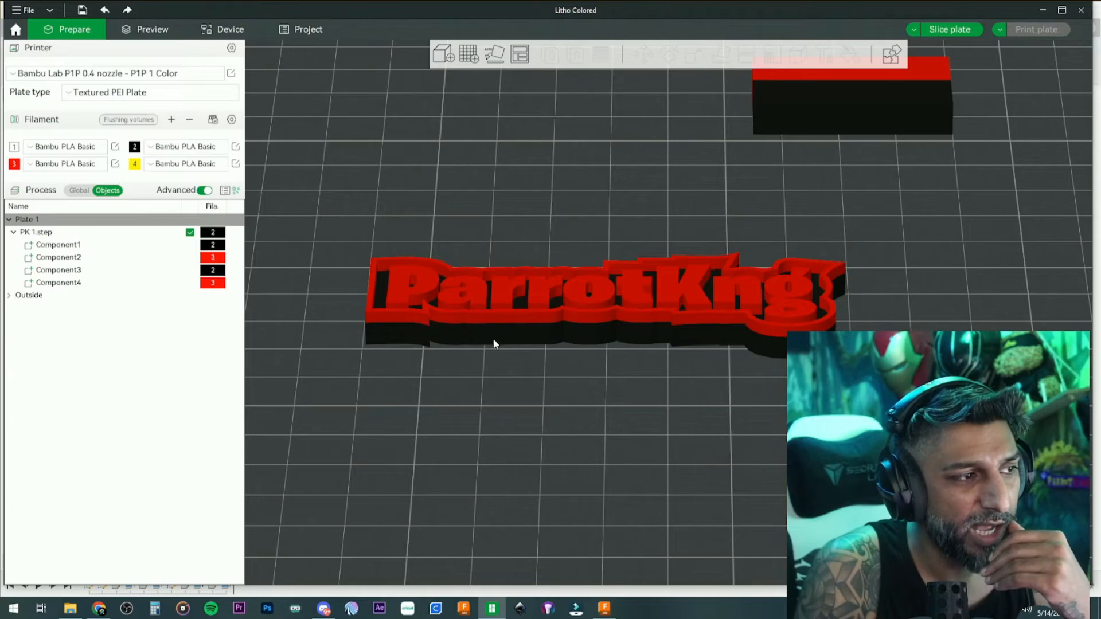
pyautogui.moveTo(541, 378)
pyautogui.mouseDown()
pyautogui.moveTo(545, 347)
pyautogui.moveTo(545, 379)
pyautogui.mouseUp()
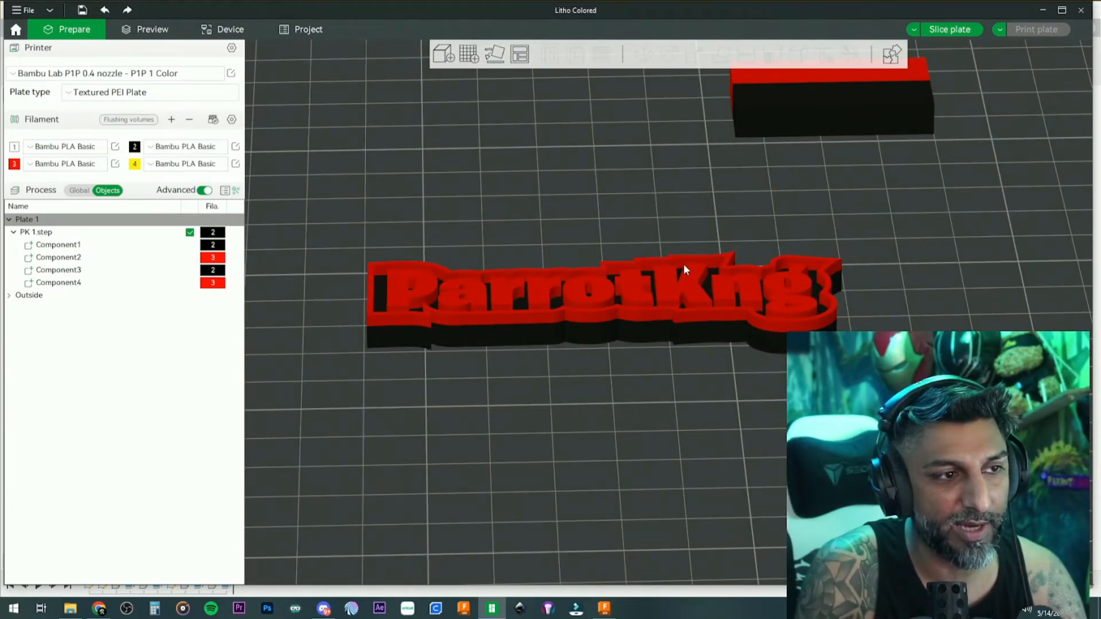
pyautogui.scroll(1, 526, 298)
pyautogui.scroll(-3, 525, 298)
pyautogui.moveTo(539, 349); pyautogui.dragTo(603, 210)
# Import kEY HOLE v1.step from the Keychains folder inside STLs onto the plate
pyautogui.click(446, 62)
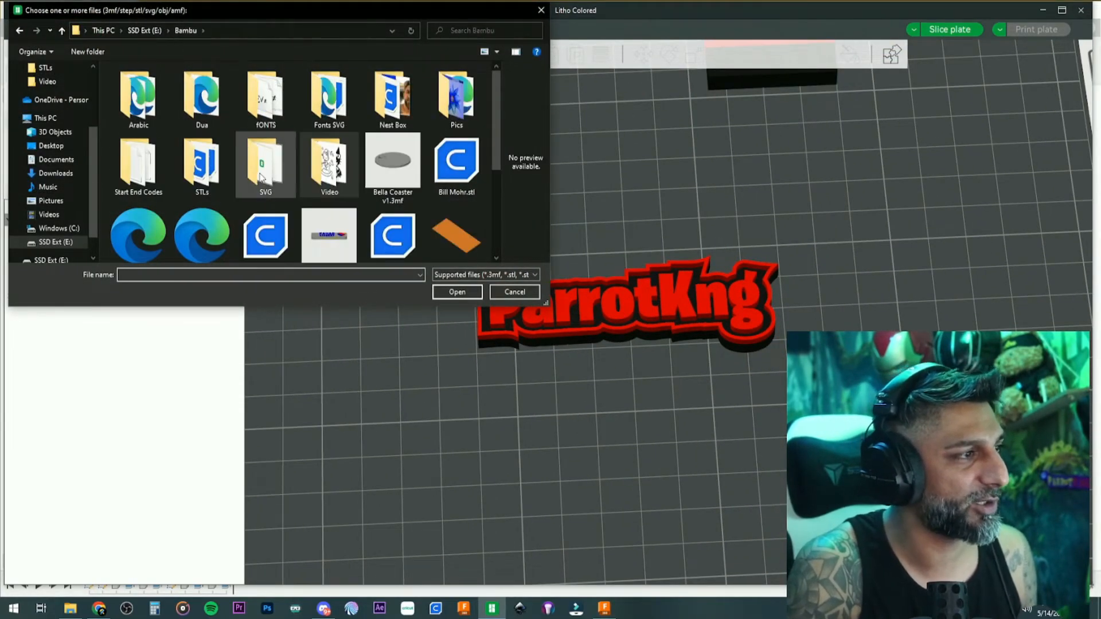
pyautogui.doubleClick(202, 163)
pyautogui.scroll(2, 138, 172)
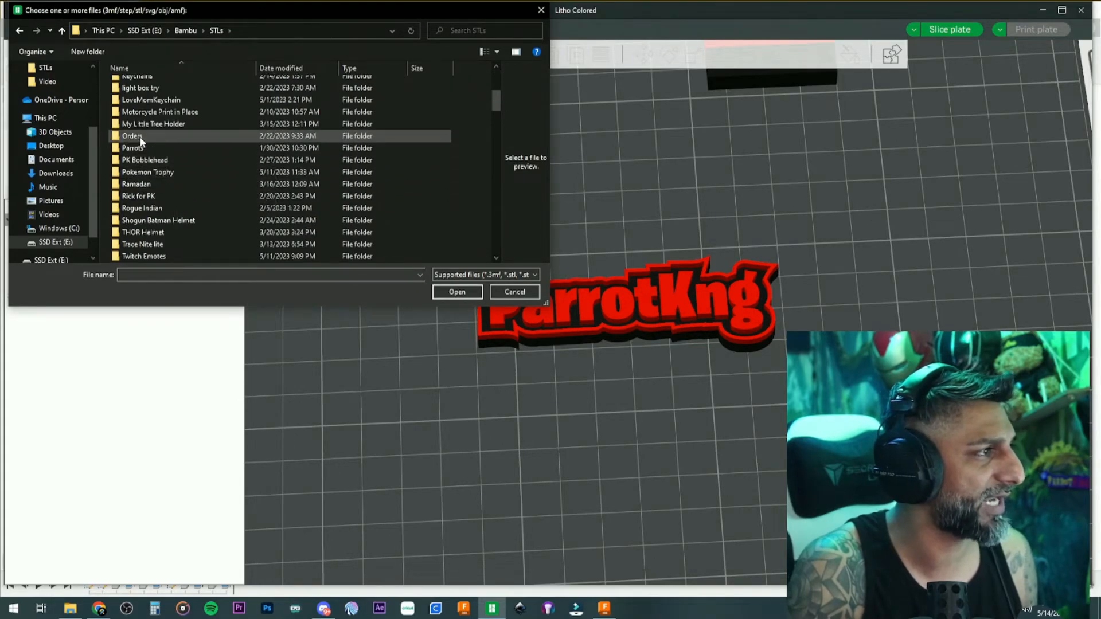
pyautogui.doubleClick(142, 110)
pyautogui.click(151, 100)
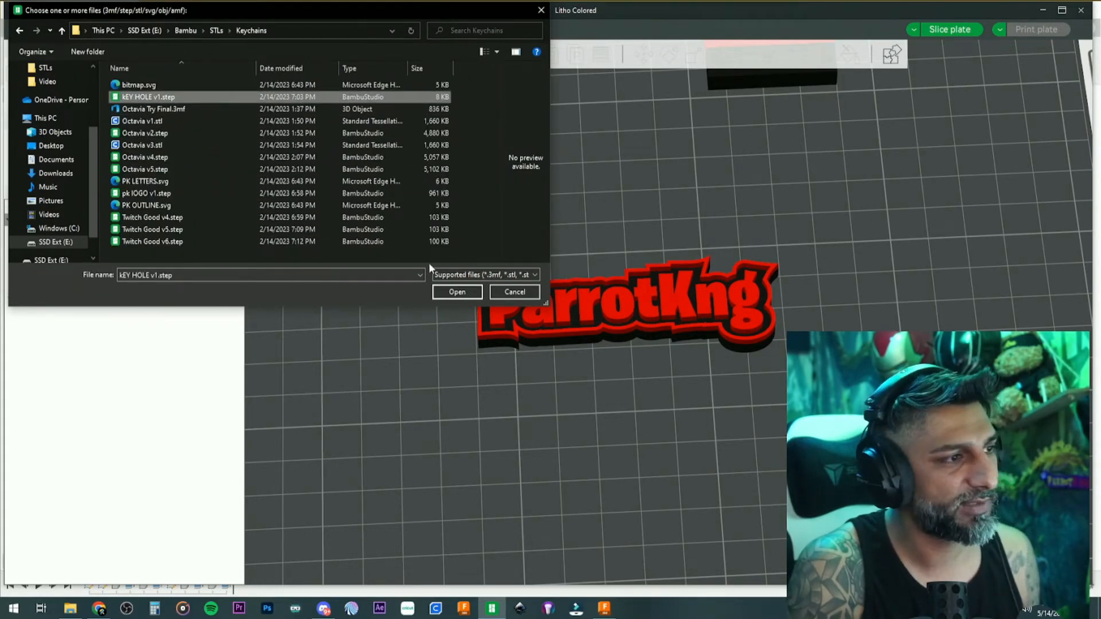
pyautogui.click(457, 292)
# Position the key ring so it overlaps the tag's edge beside the letter P, and assign it black filament 2
pyautogui.moveTo(625, 380); pyautogui.dragTo(455, 319)
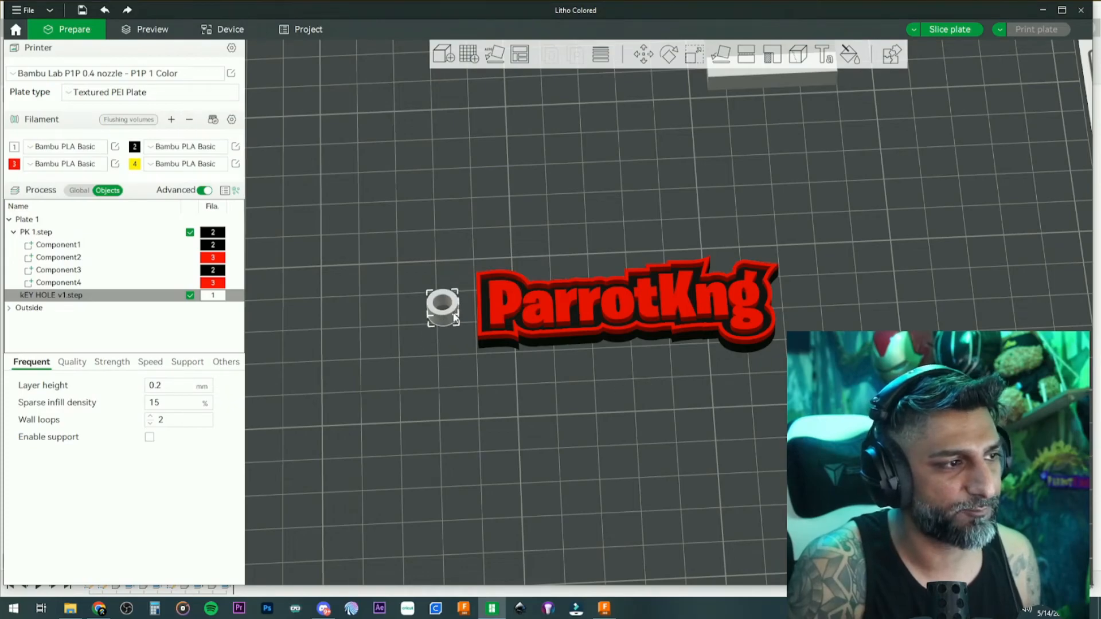
pyautogui.scroll(3, 471, 307)
pyautogui.moveTo(447, 261); pyautogui.dragTo(494, 310)
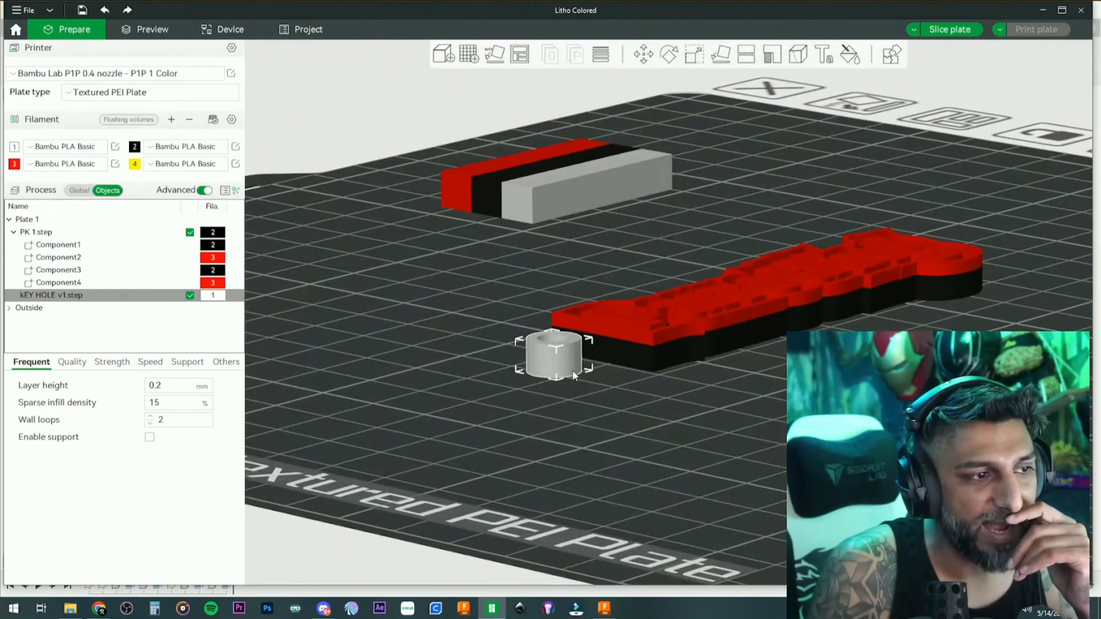
pyautogui.moveTo(568, 360); pyautogui.dragTo(598, 350)
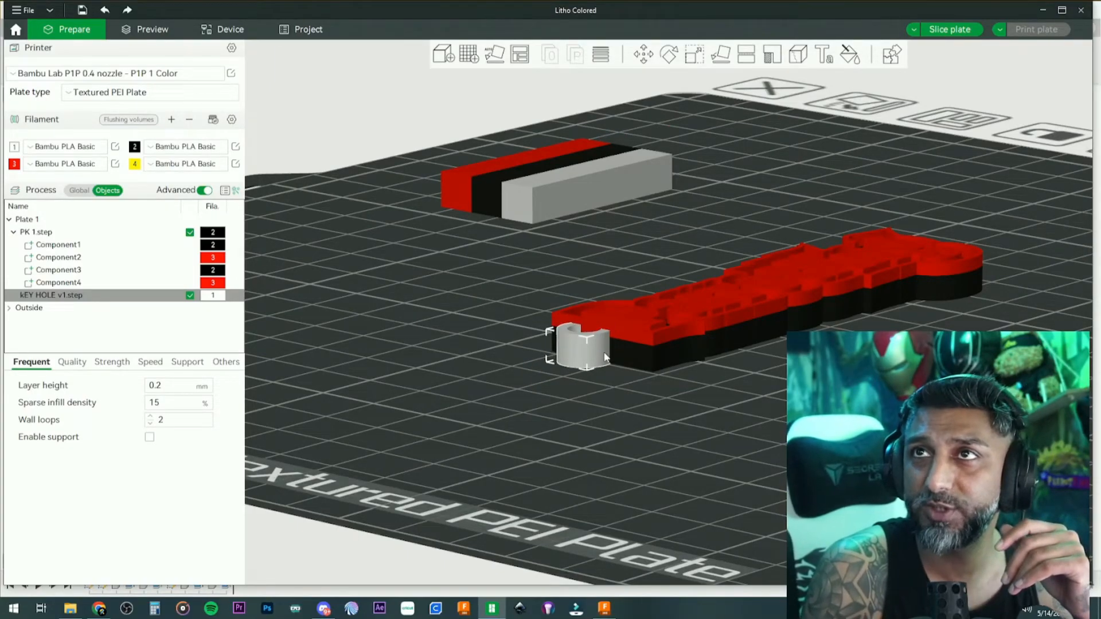
pyautogui.moveTo(631, 393); pyautogui.dragTo(599, 428)
pyautogui.press('2')
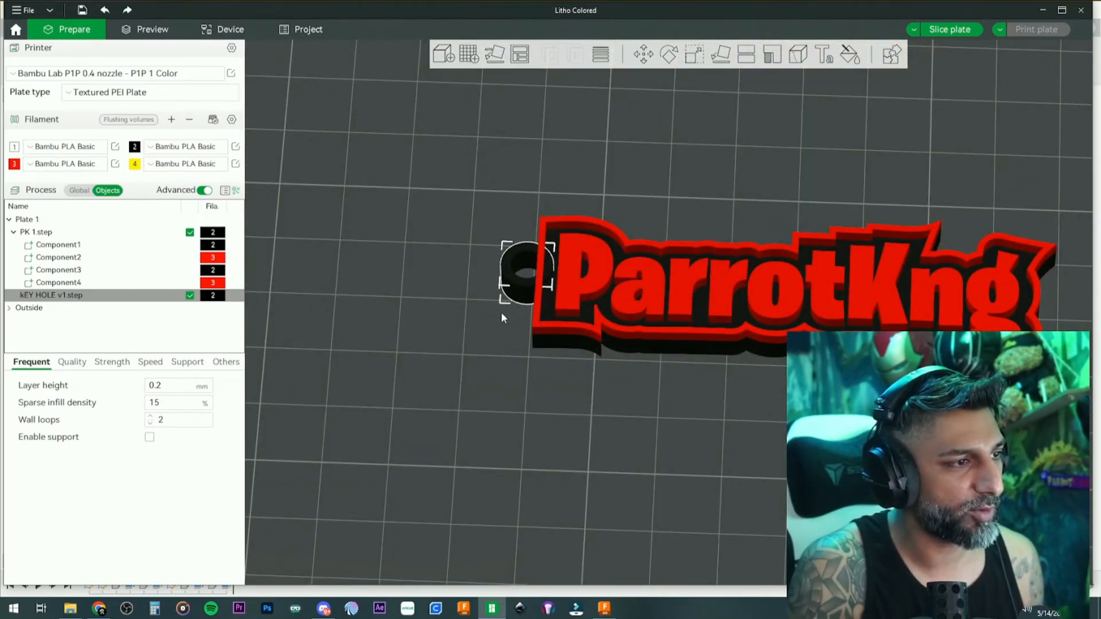
# Assemble the ParrotKng tag and the key ring into a single object
pyautogui.moveTo(506, 307); pyautogui.dragTo(499, 352)
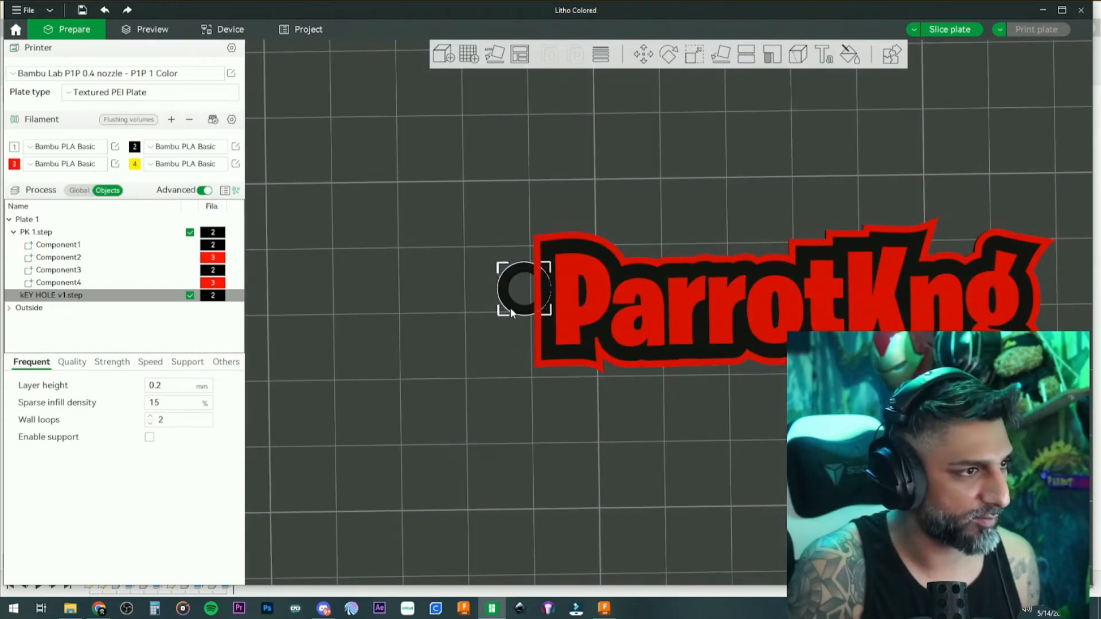
pyautogui.rightClick(557, 342)
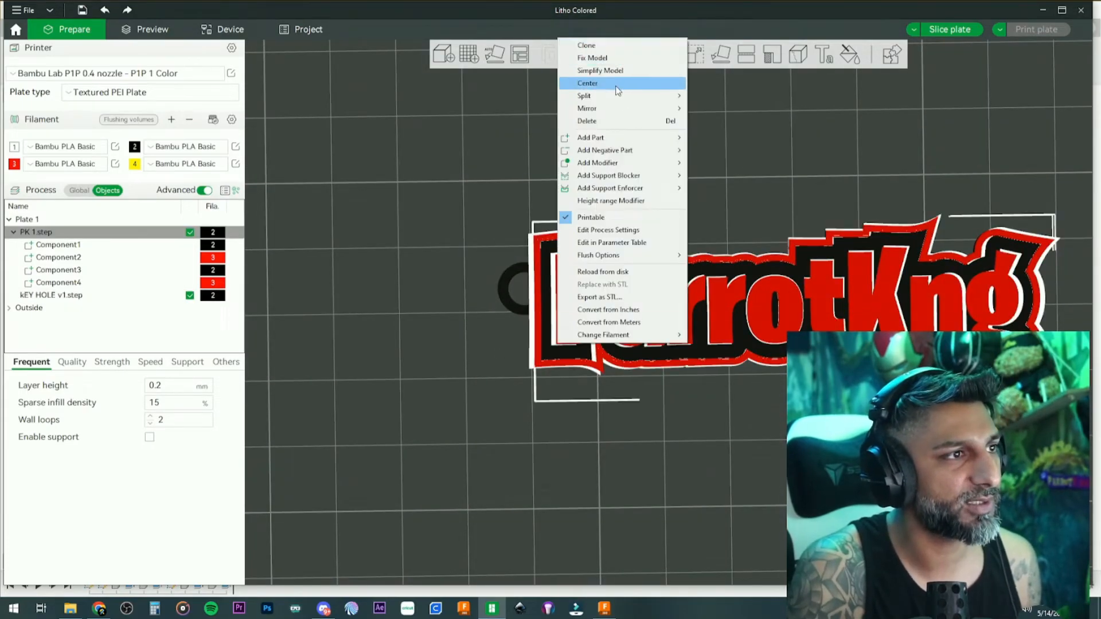
pyautogui.click(497, 249)
pyautogui.click(506, 280)
pyautogui.keyDown('ctrl'); pyautogui.click(572, 281); pyautogui.keyUp('ctrl')
pyautogui.rightClick(571, 281)
pyautogui.click(591, 288)
# Check the assembled key tag on the plate, and slice the plate for printing
pyautogui.scroll(-5, 653, 235)
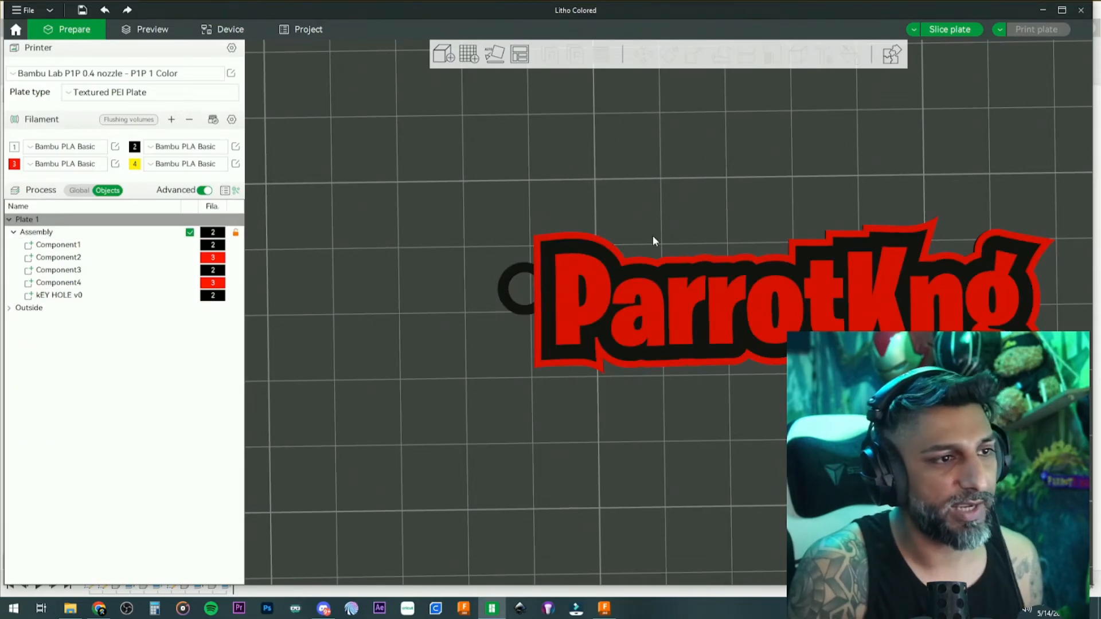
pyautogui.moveTo(650, 250); pyautogui.dragTo(675, 205)
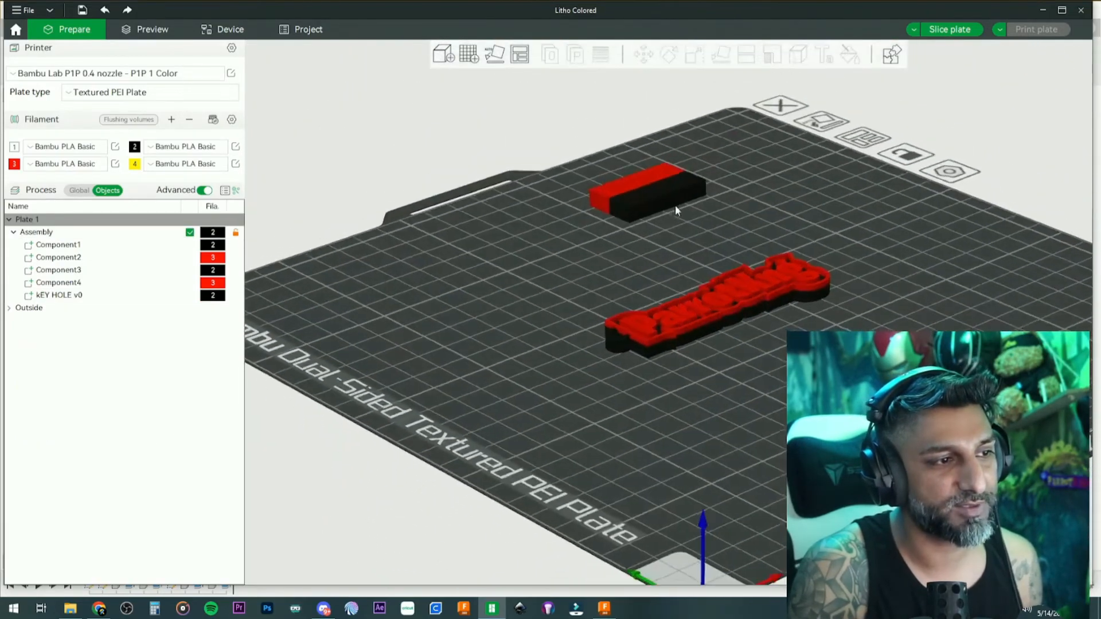
pyautogui.scroll(8, 642, 331)
pyautogui.scroll(-5, 637, 309)
pyautogui.press('1')
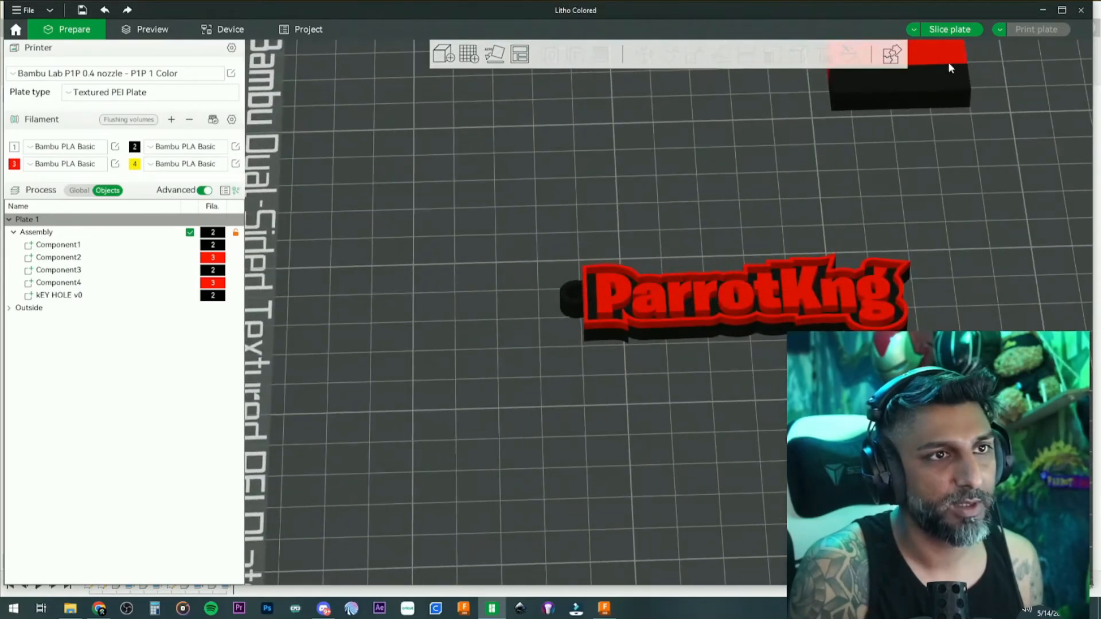
pyautogui.click(950, 29)
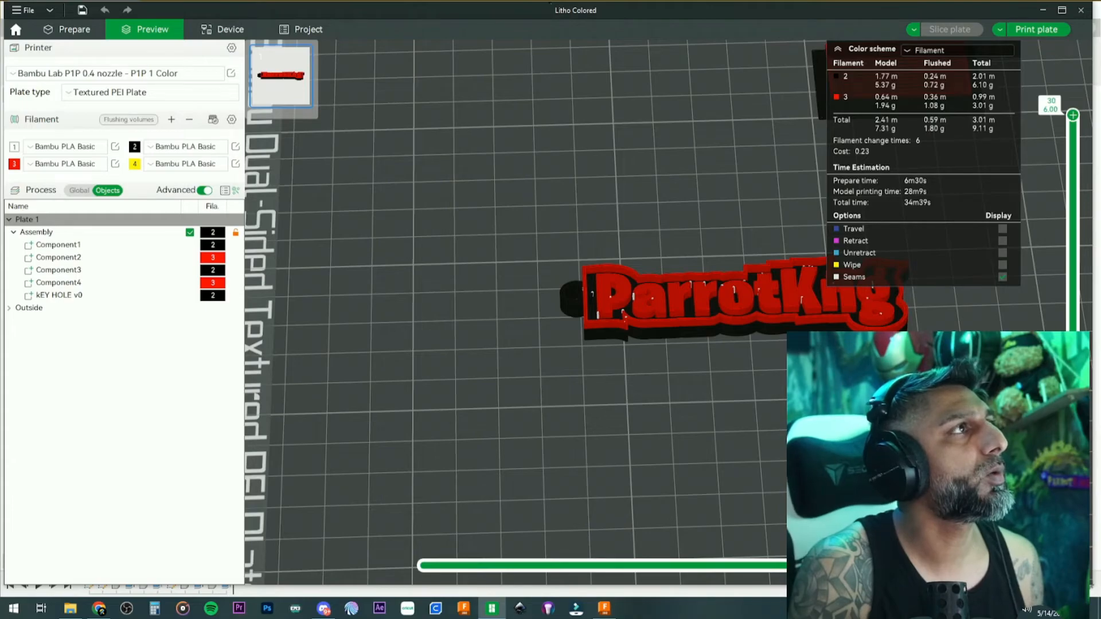
# Return from the sliced preview to the editable plate, and undo the assembly of the tag and key ring
pyautogui.moveTo(661, 215); pyautogui.dragTo(555, 216, button='middle')
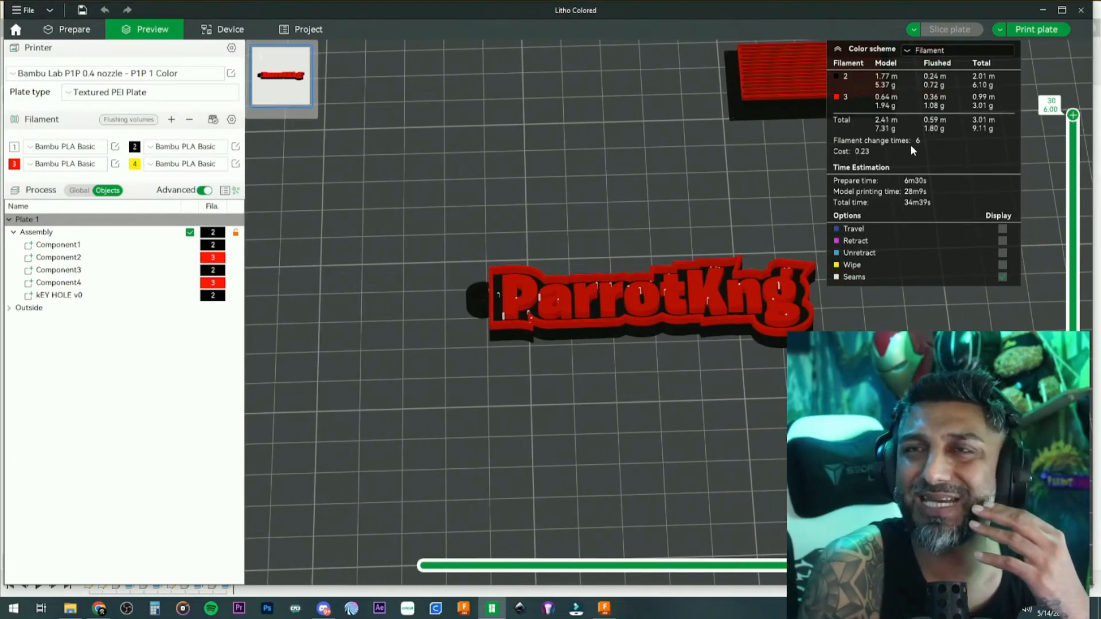
pyautogui.click(68, 30)
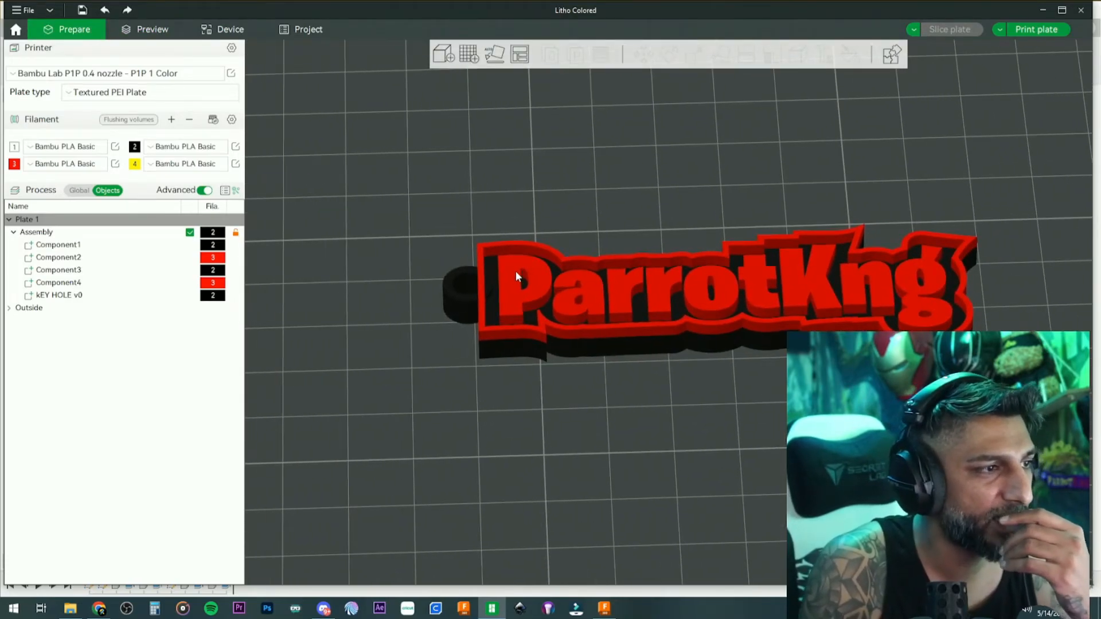
pyautogui.rightClick(516, 271)
pyautogui.click(495, 201)
pyautogui.click(445, 266)
pyautogui.click(451, 278)
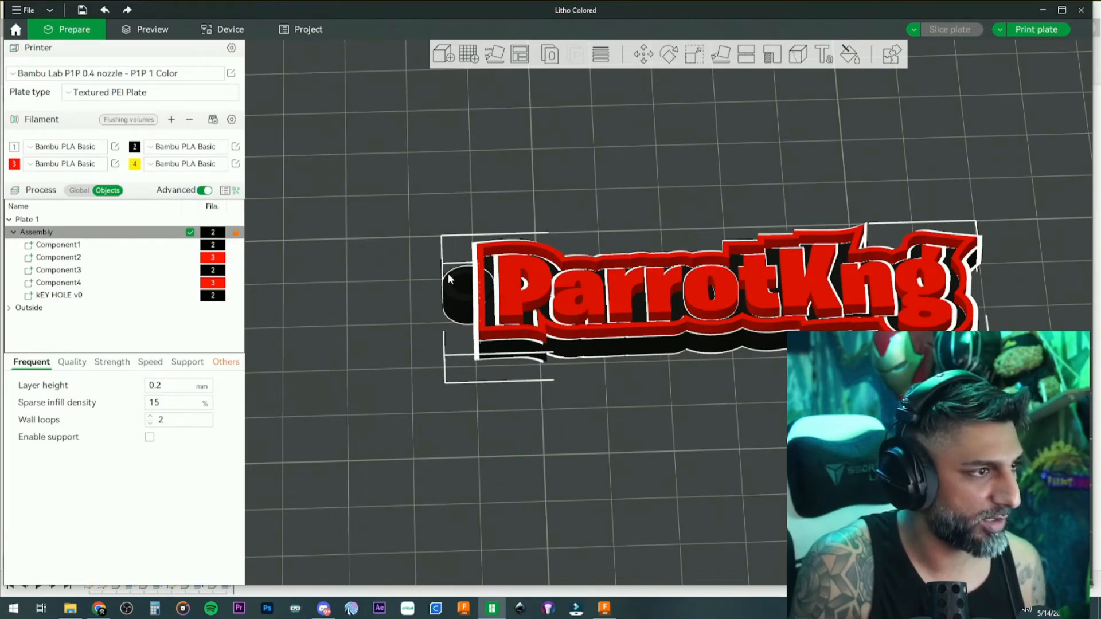
pyautogui.hotkey('ctrl', 'z')
# Select the separated key ring, and move it slightly outward from the tag's edge beside the letter P
pyautogui.click(421, 234)
pyautogui.click(453, 288)
pyautogui.moveTo(453, 287); pyautogui.dragTo(448, 288)
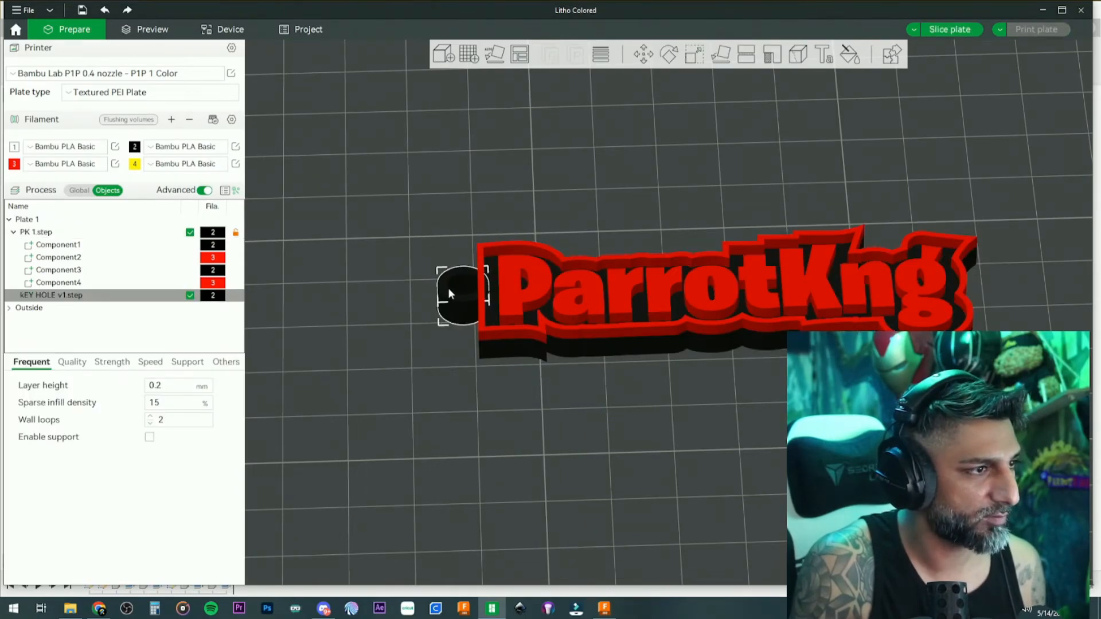
# Set the key ring's Z size to 4 mm without uniform scaling, and check how it meets the tag's edge
pyautogui.click(696, 55)
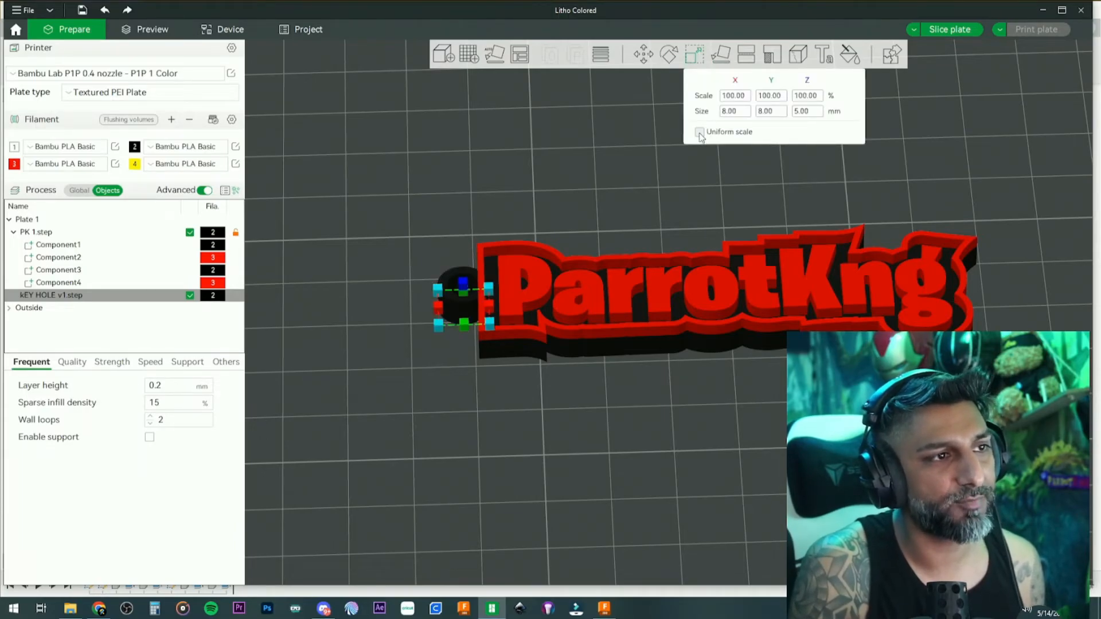
pyautogui.click(813, 115)
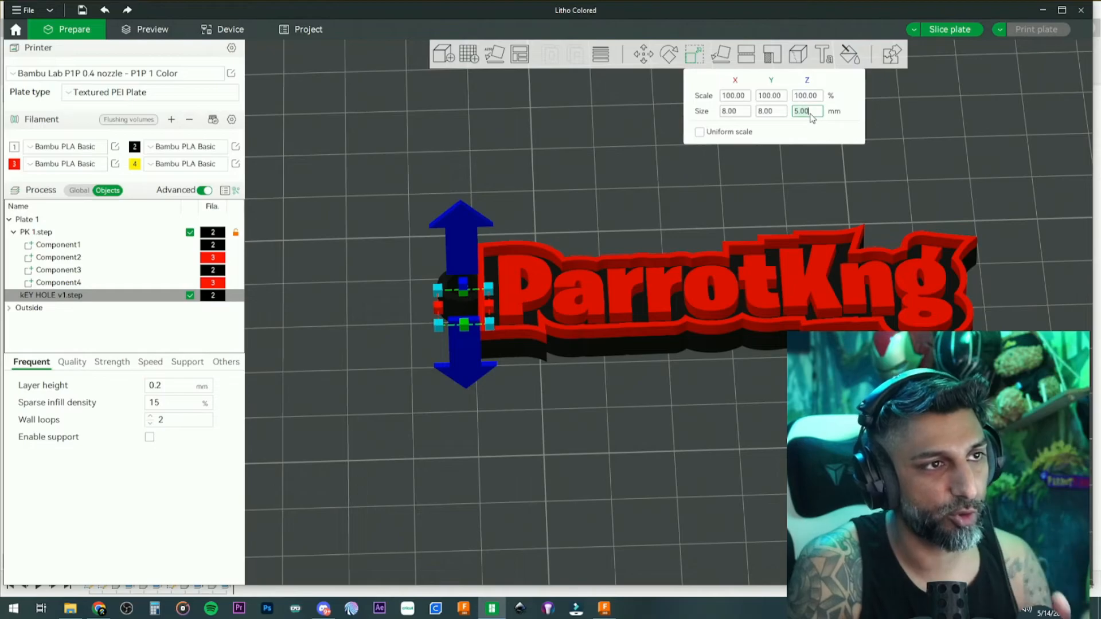
pyautogui.press('Return')
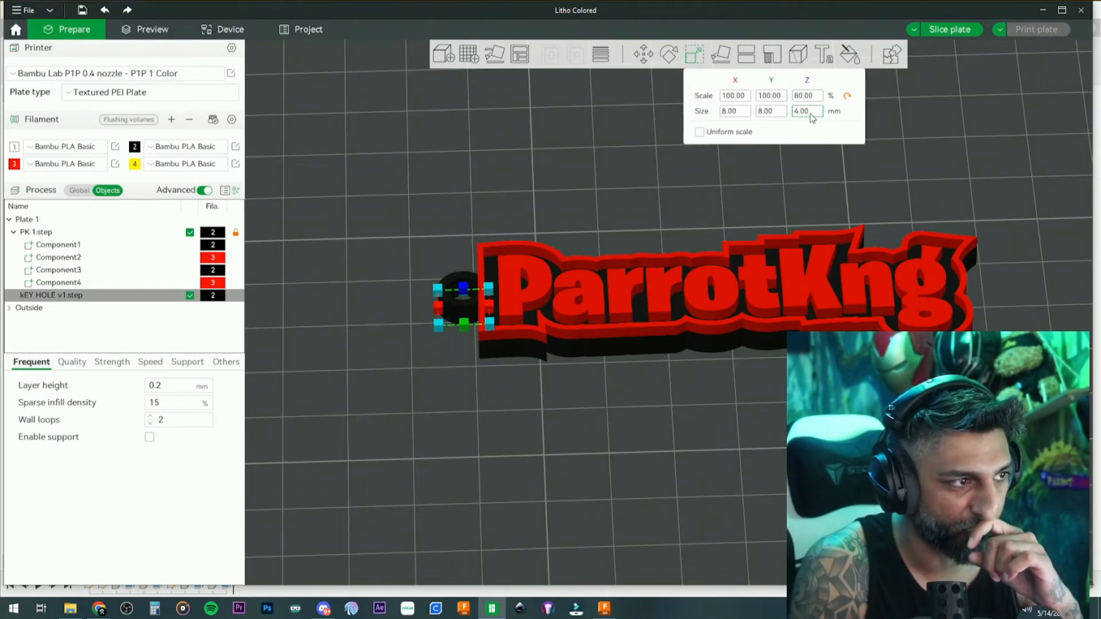
pyautogui.moveTo(603, 166); pyautogui.dragTo(588, 280)
pyautogui.click(504, 417)
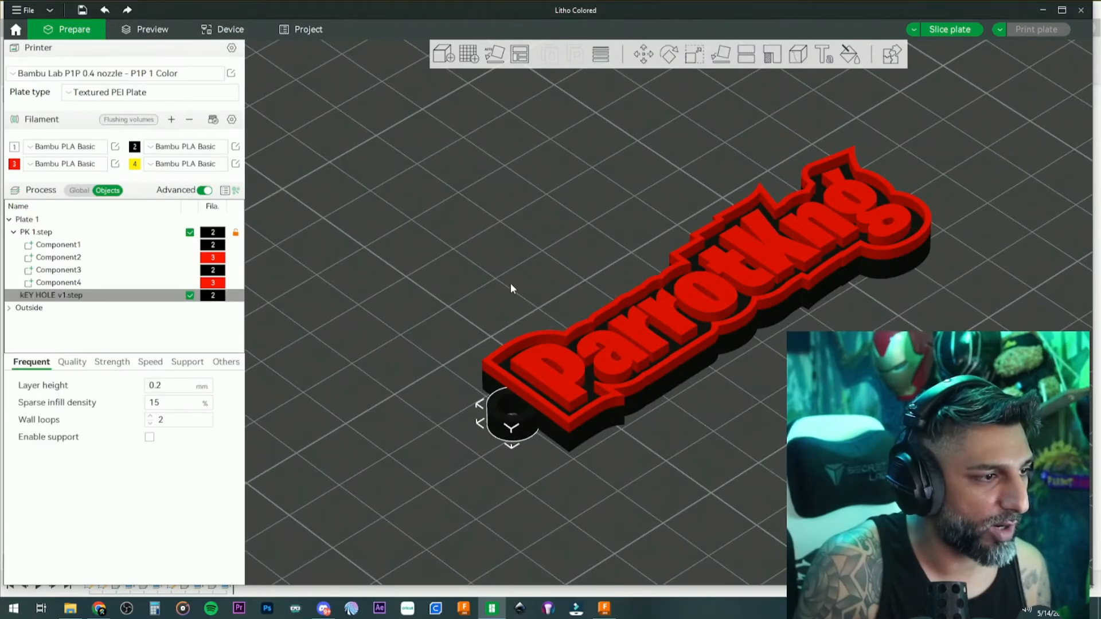
pyautogui.moveTo(508, 302); pyautogui.dragTo(548, 285)
pyautogui.press('1')
pyautogui.click(475, 316)
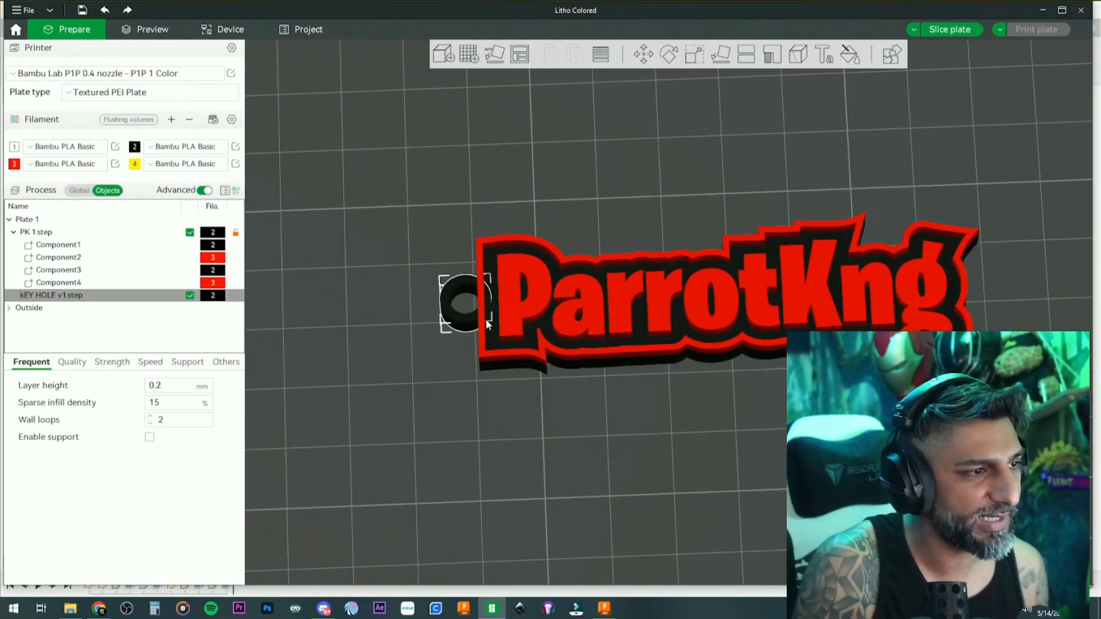
# Select both PK 1.step and the shortened key ring, and assemble them into one object
pyautogui.rightClick(538, 325)
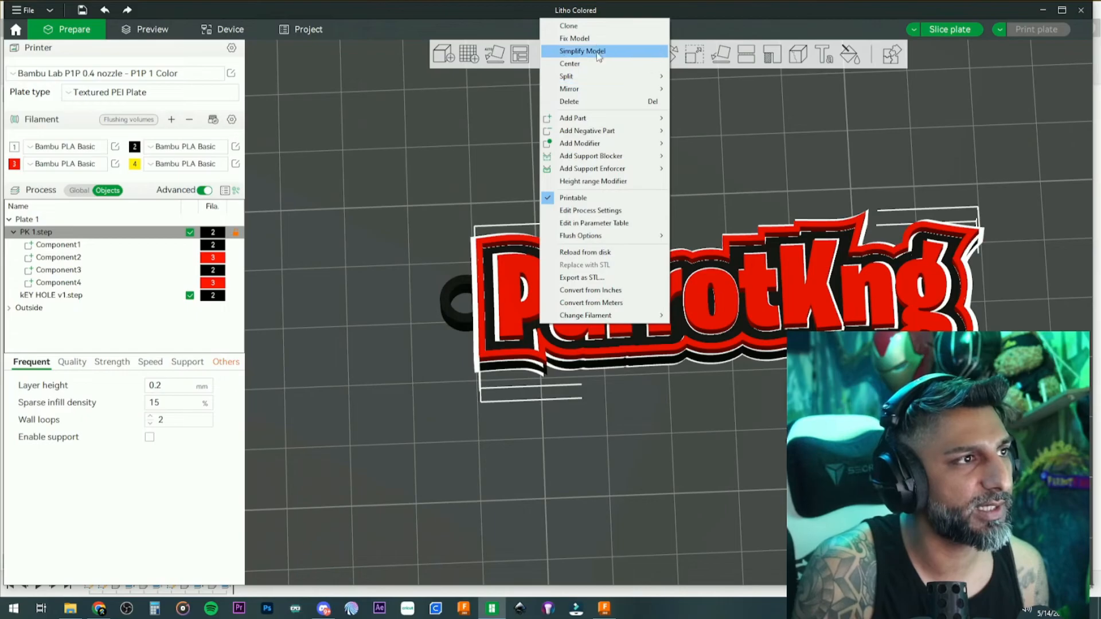
pyautogui.click(481, 165)
pyautogui.keyDown('ctrl'); pyautogui.click(454, 309); pyautogui.keyUp('ctrl')
pyautogui.rightClick(524, 285)
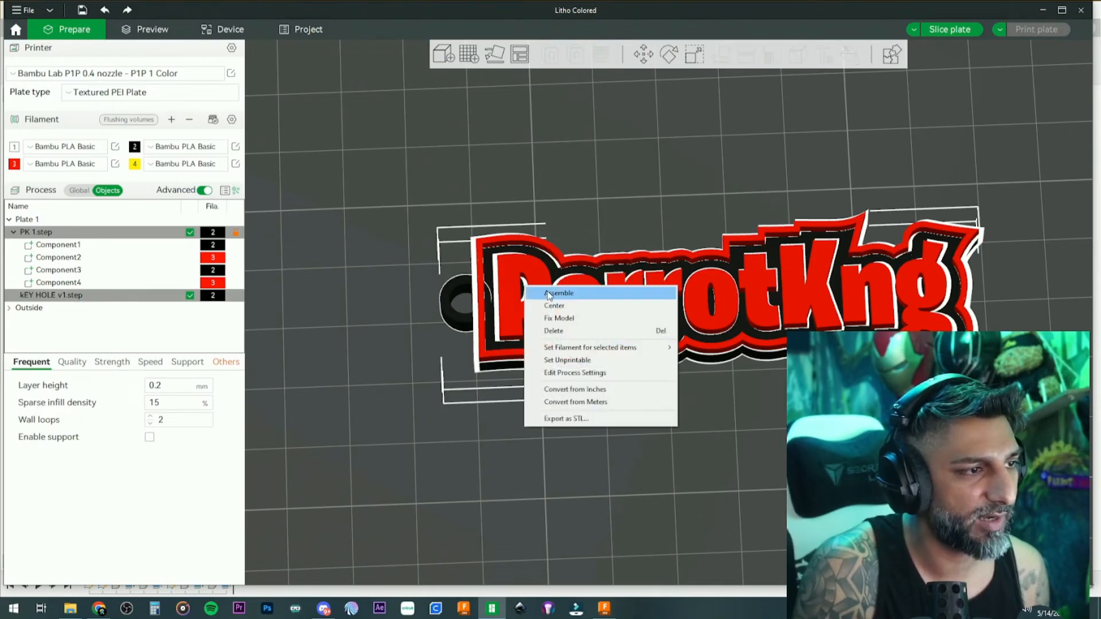
pyautogui.click(547, 293)
# Slice the plate with the reassembled key tag, and inspect the sliced result from above
pyautogui.click(933, 31)
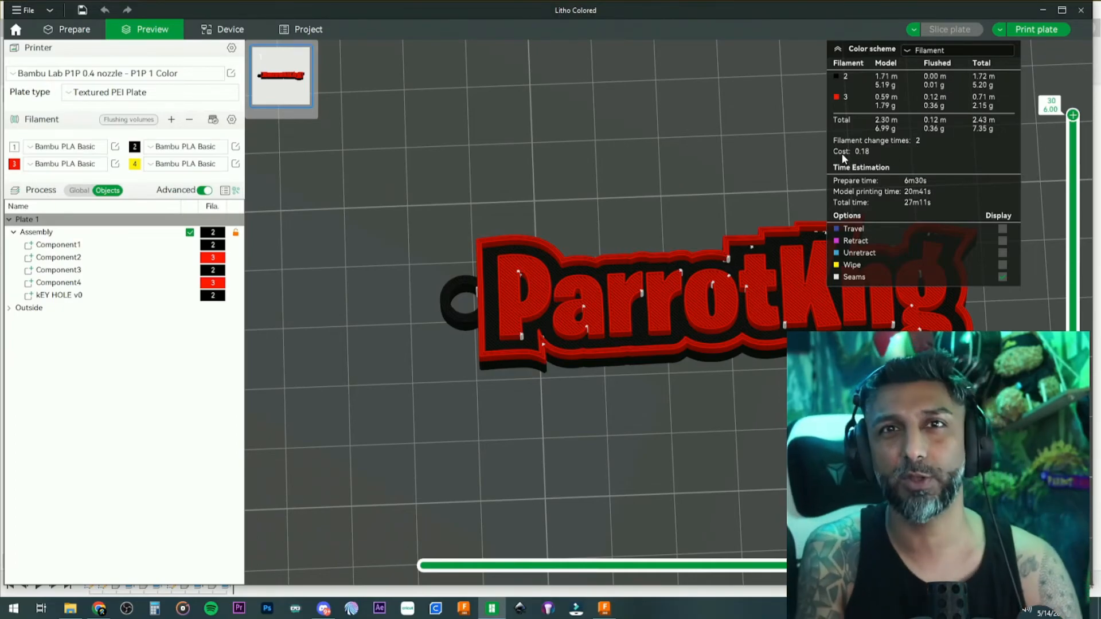
pyautogui.moveTo(727, 205); pyautogui.dragTo(649, 197)
pyautogui.press('1')
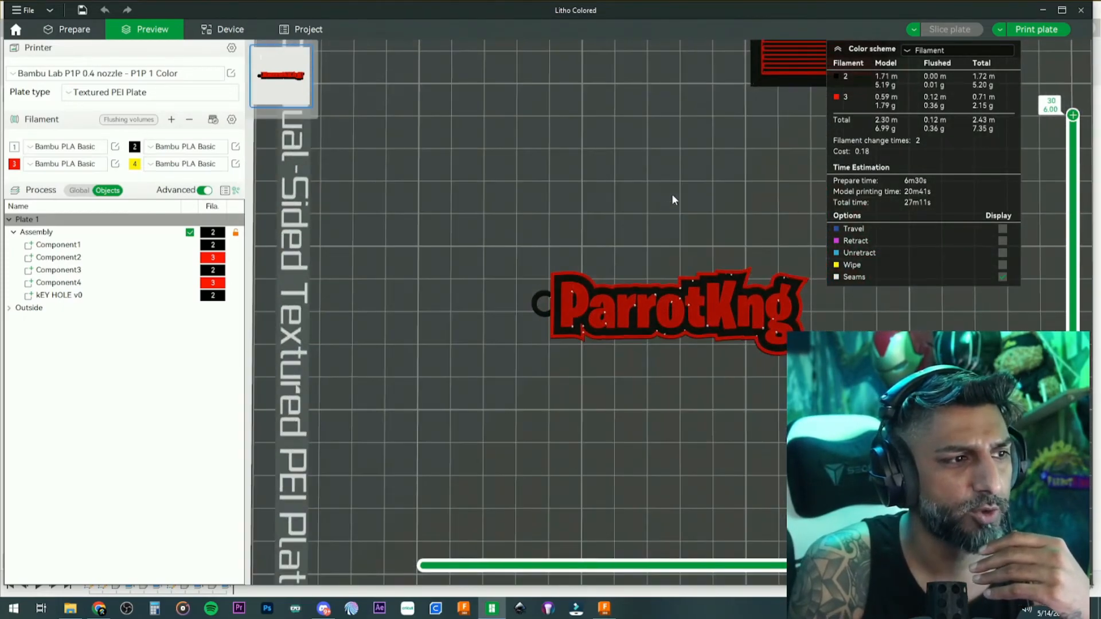